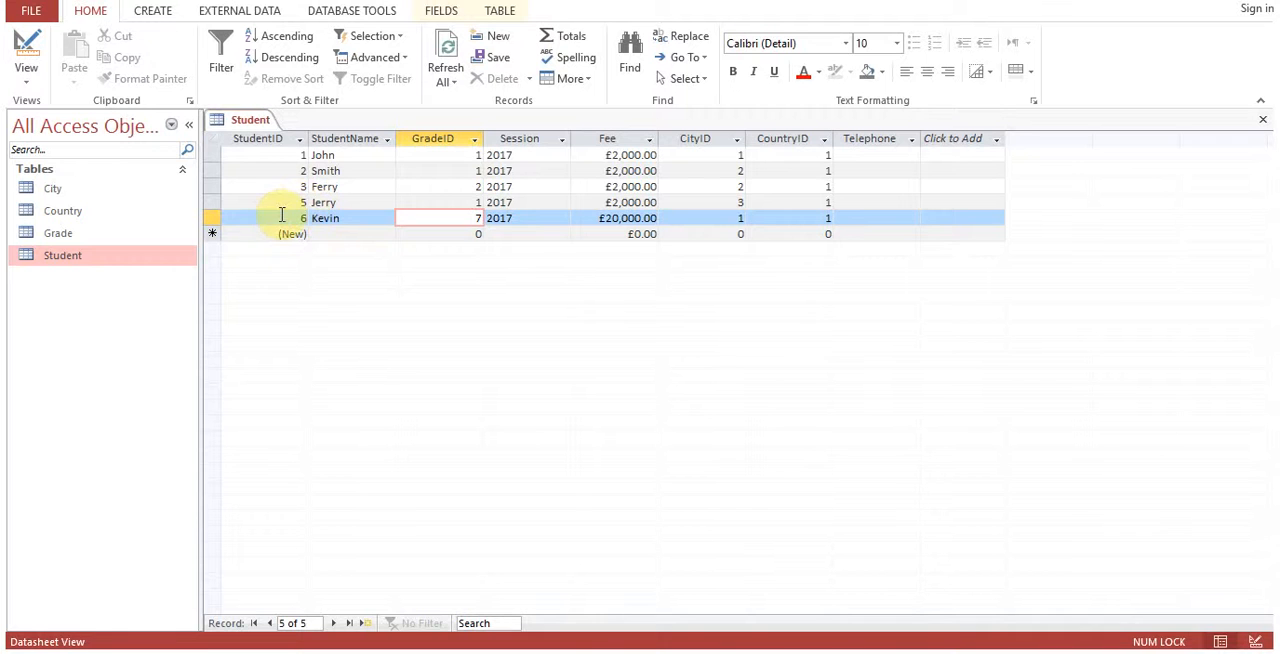
Search the Student table's records for 5.
left_click(282, 215)
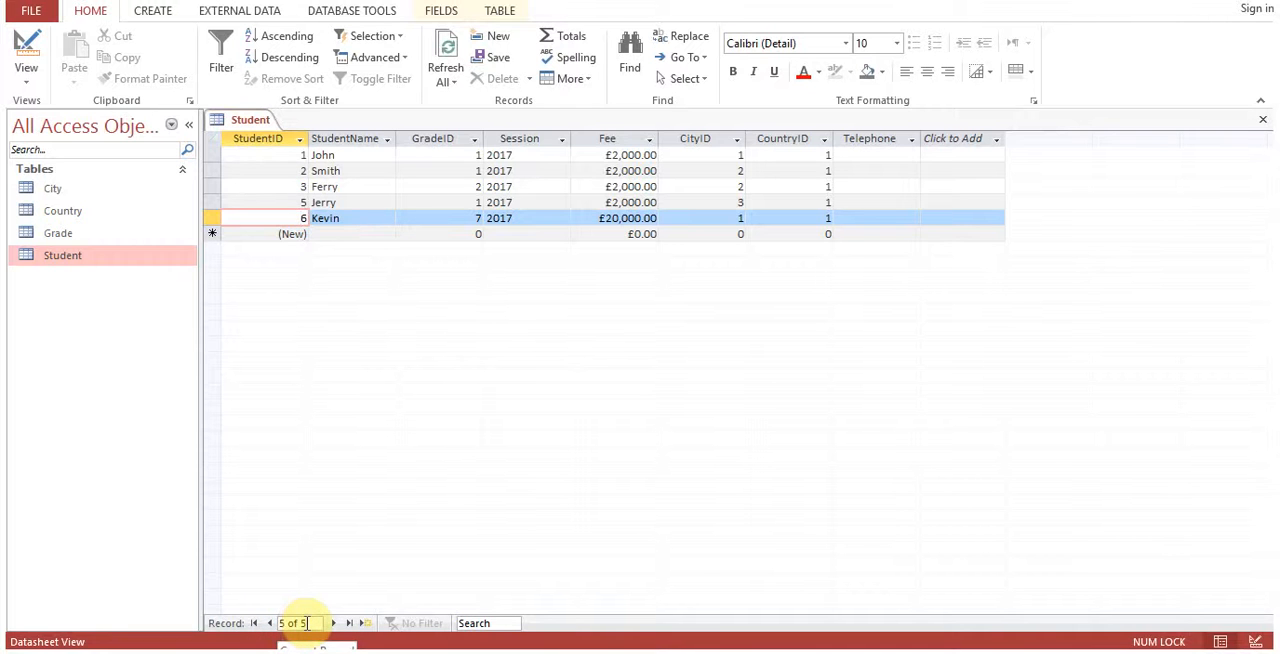
left_click(279, 187)
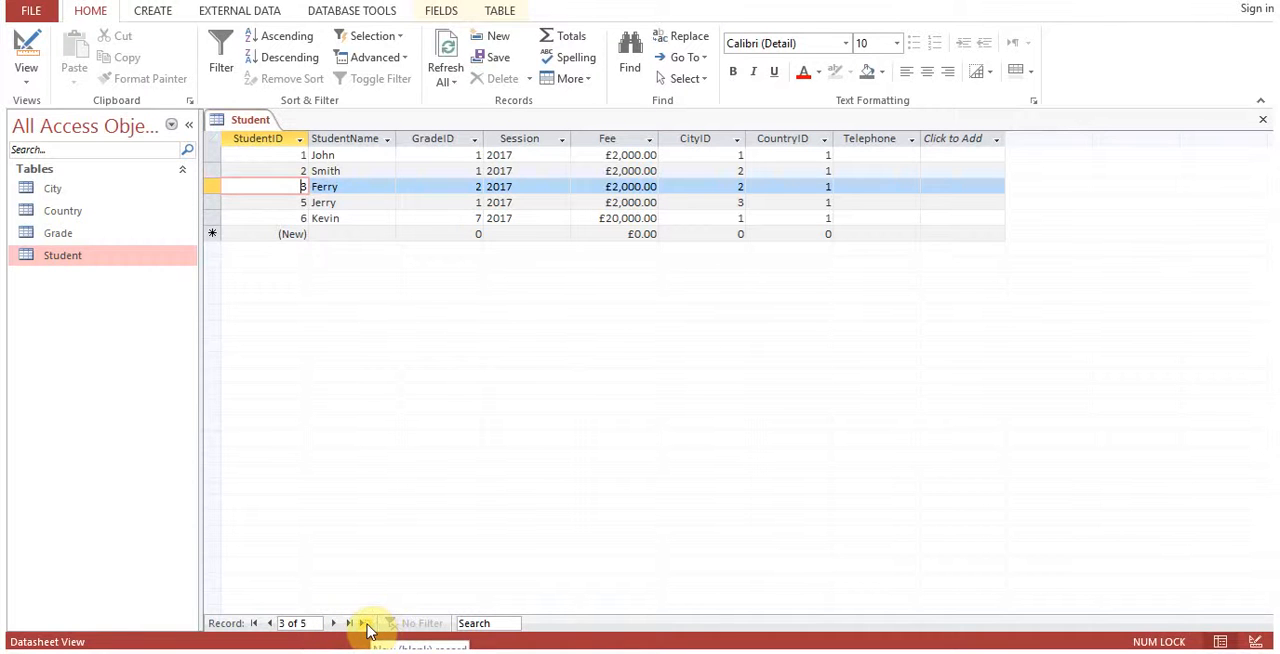
left_click(502, 624)
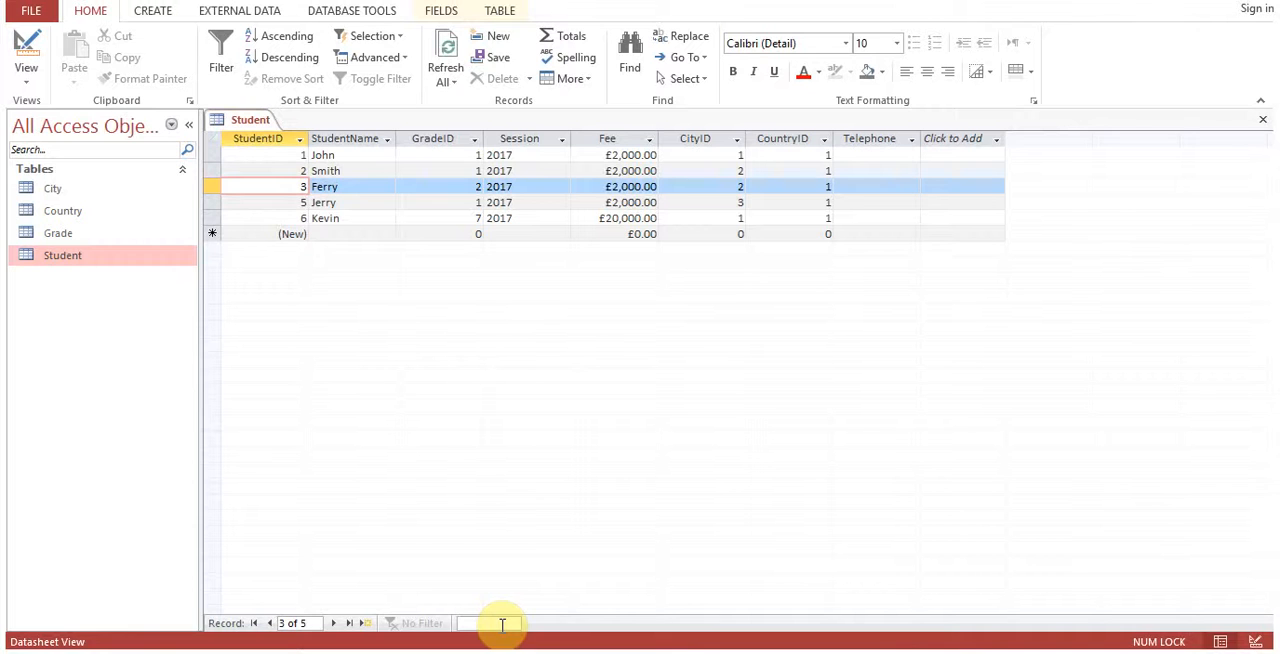
type("4")
key("BackSpace")
type("5")
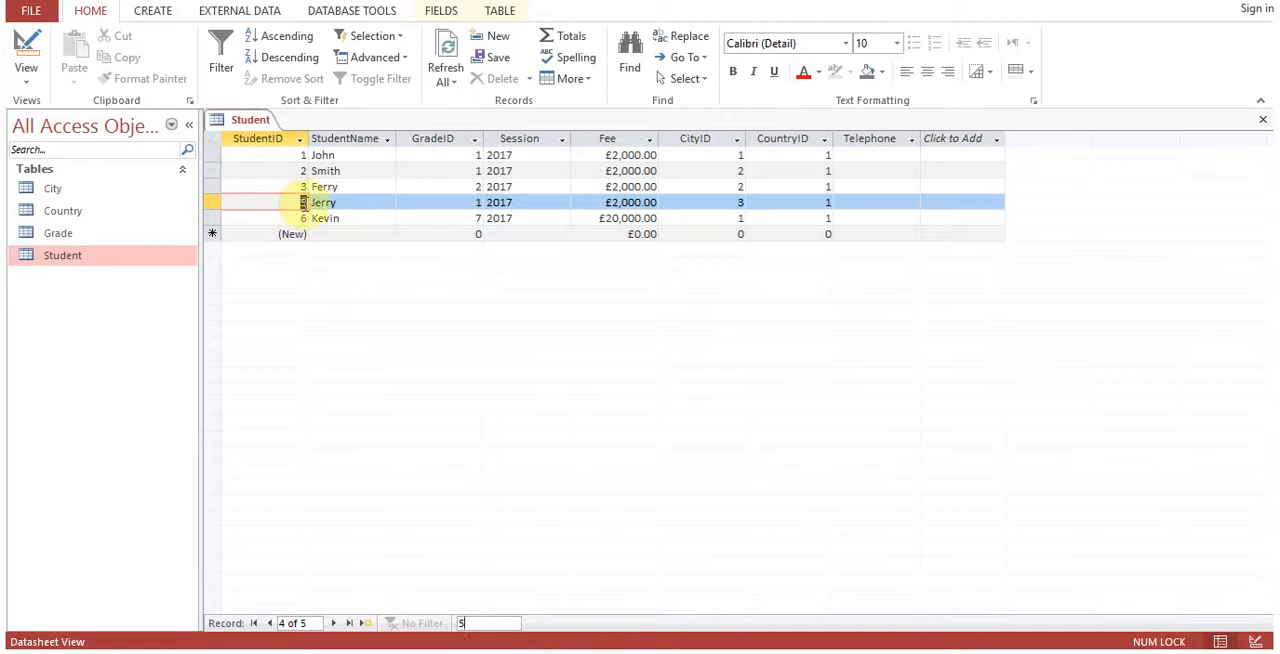
Replace the record search term with the first student's name to find that record in the StudentName column.
left_click(390, 202)
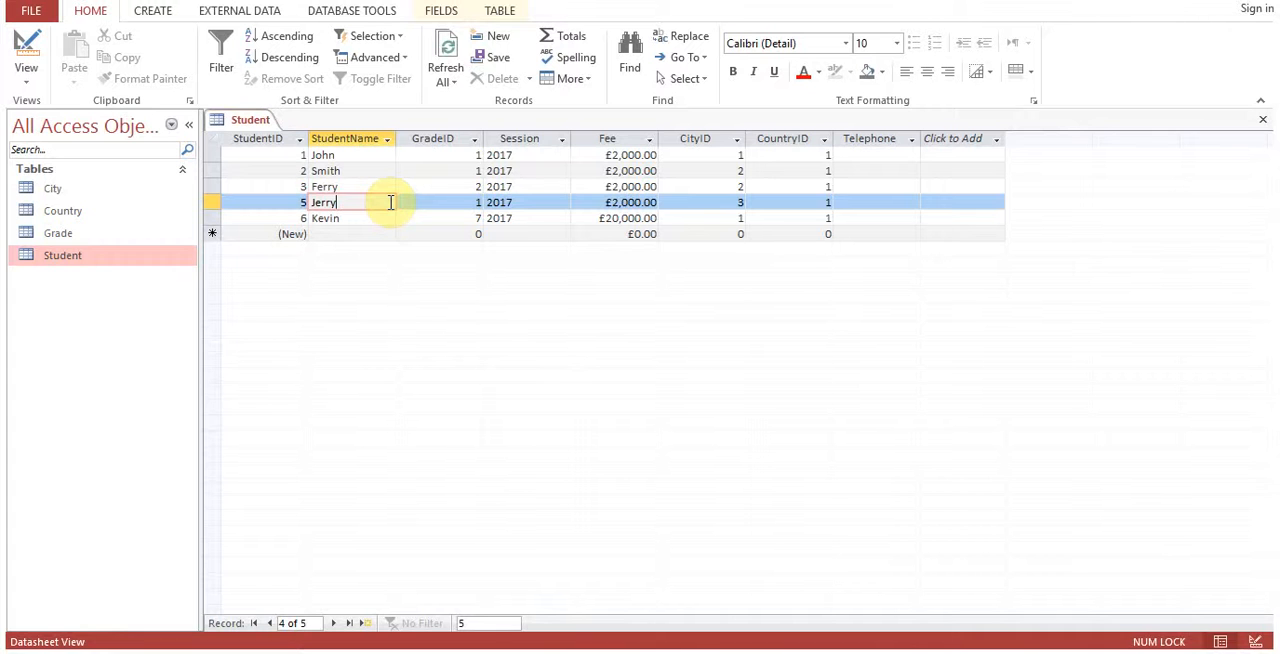
left_click(489, 622)
key("BackSpace")
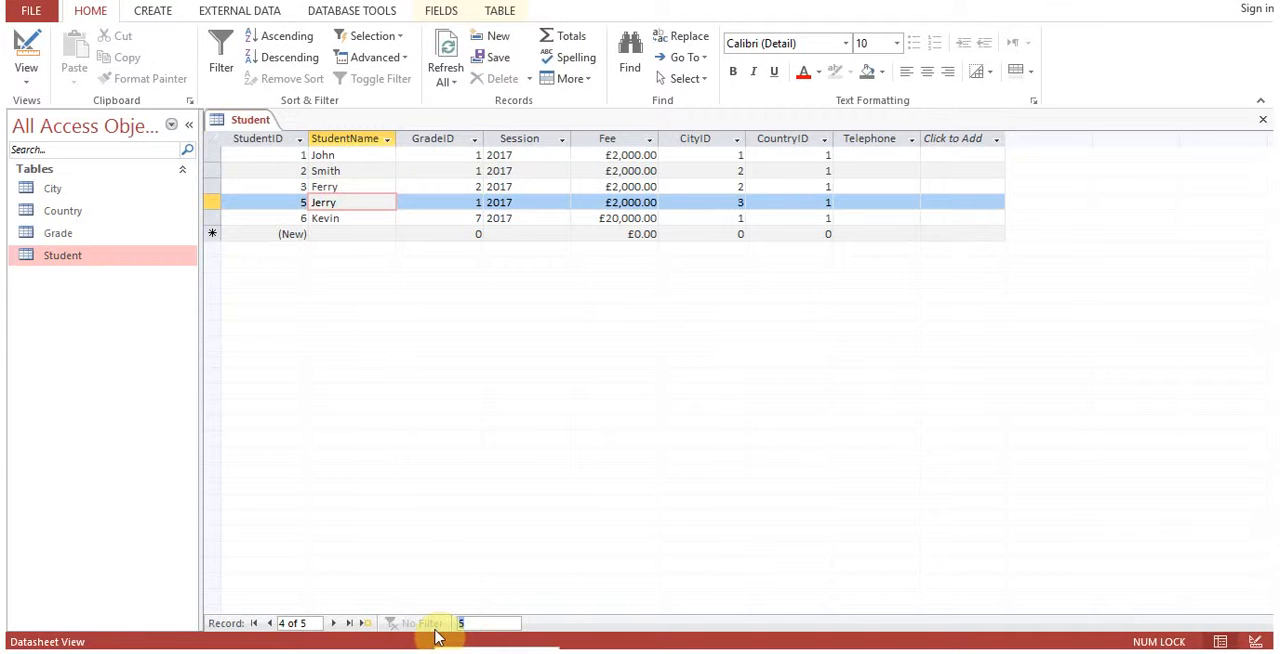
type("John")
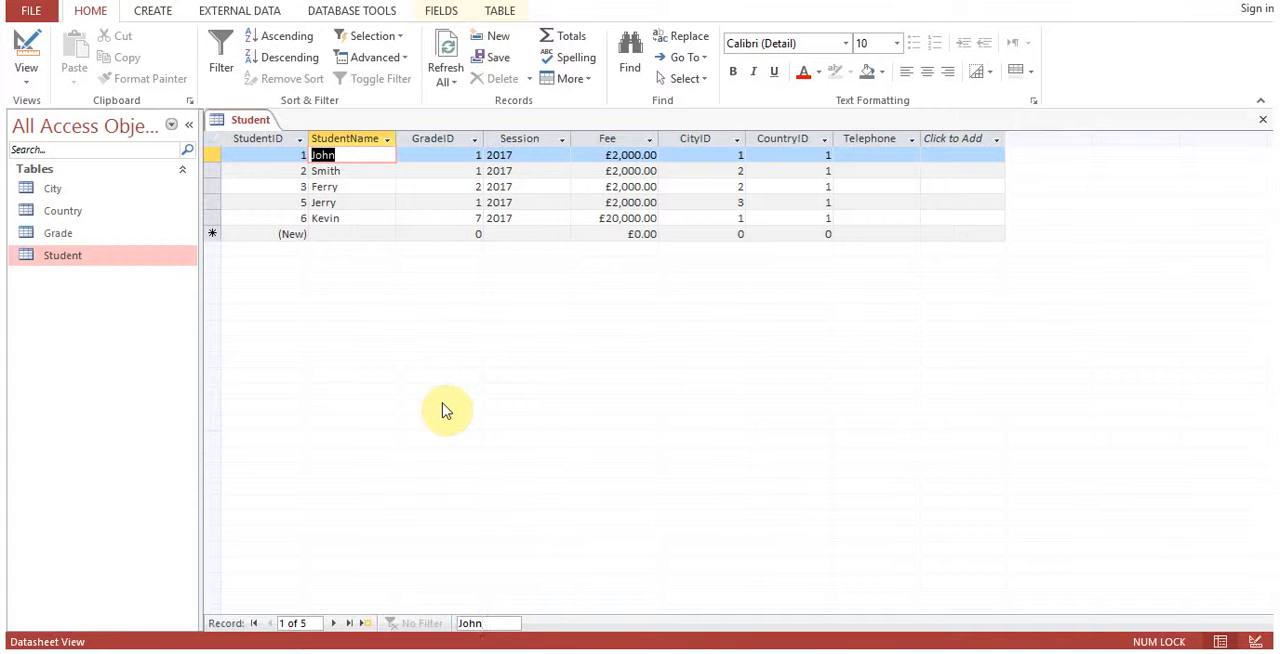
Step forward record by record from the first student to the last record in the Student table.
left_click(333, 623)
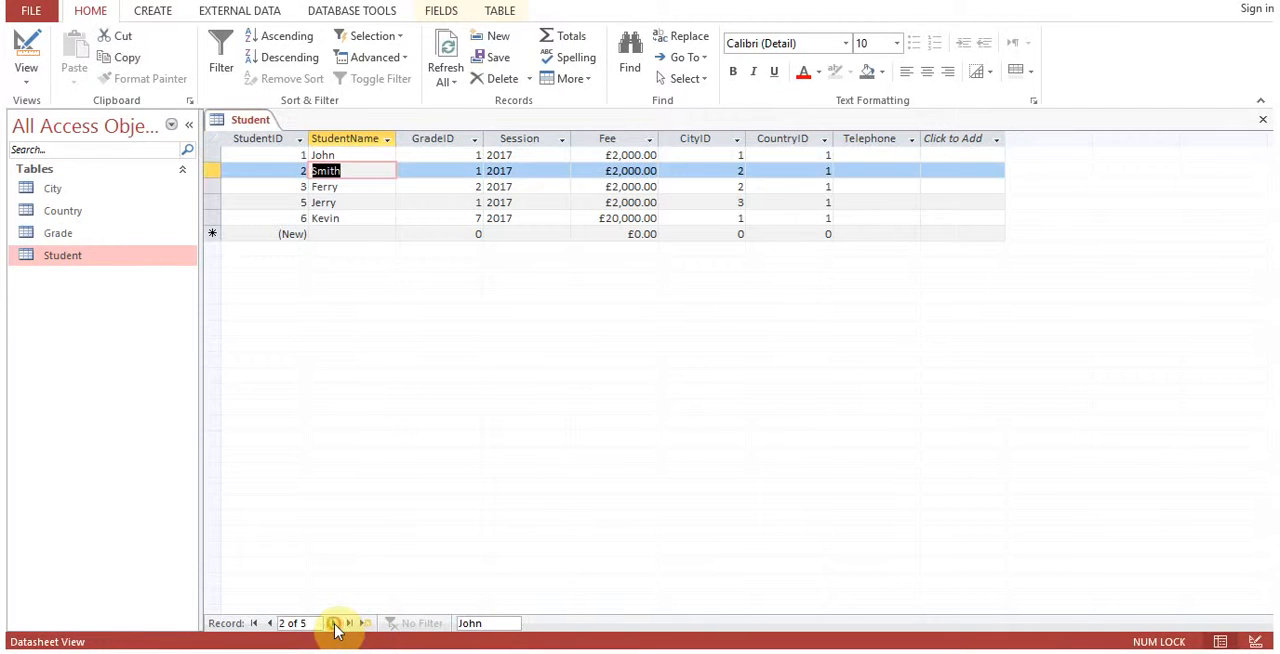
left_click(333, 623)
double_click(333, 623)
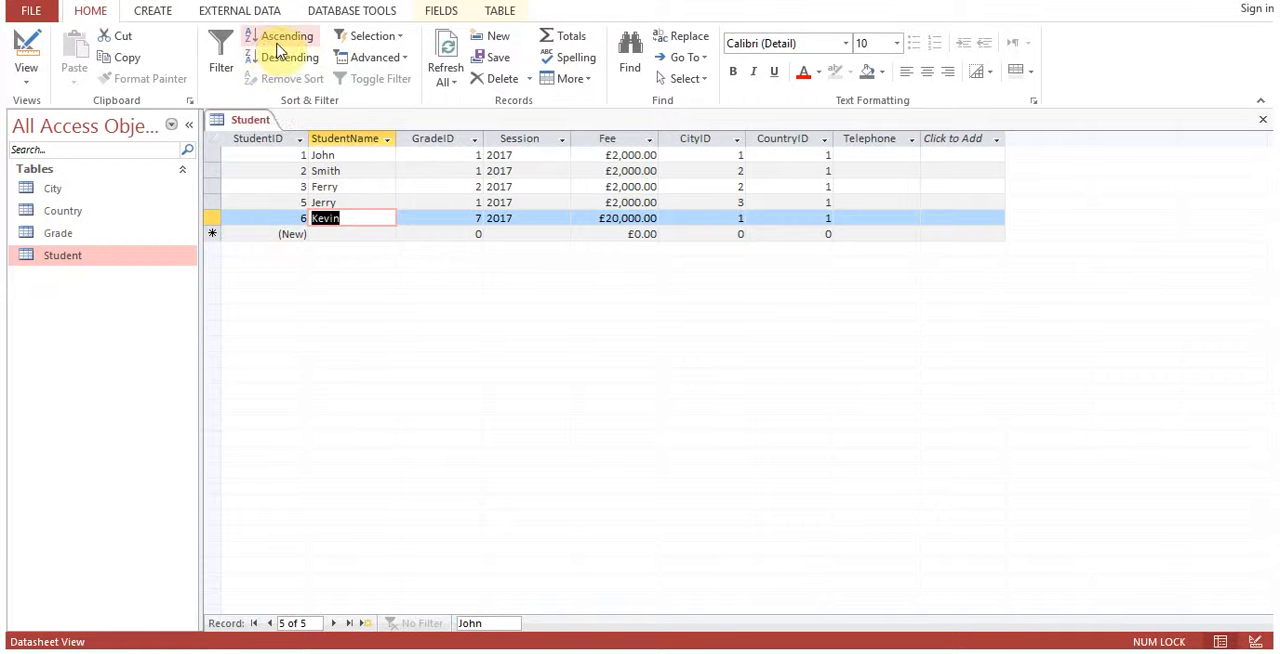
left_click(340, 14)
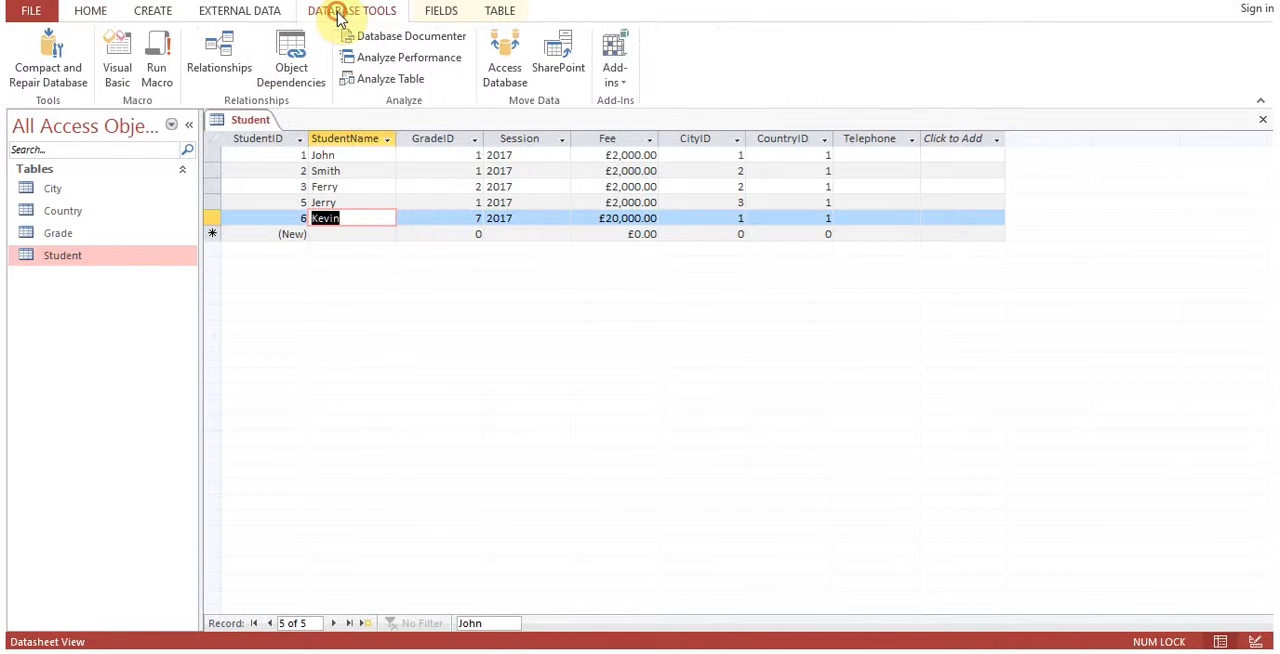
left_click(493, 12)
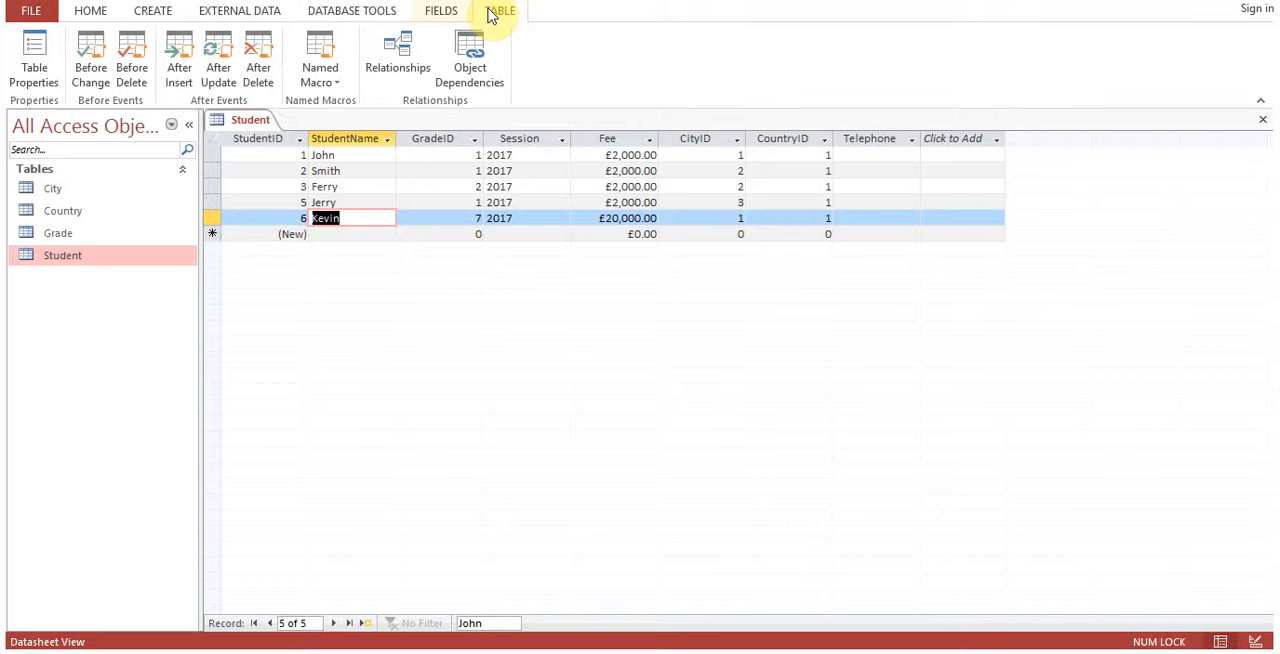
left_click(441, 14)
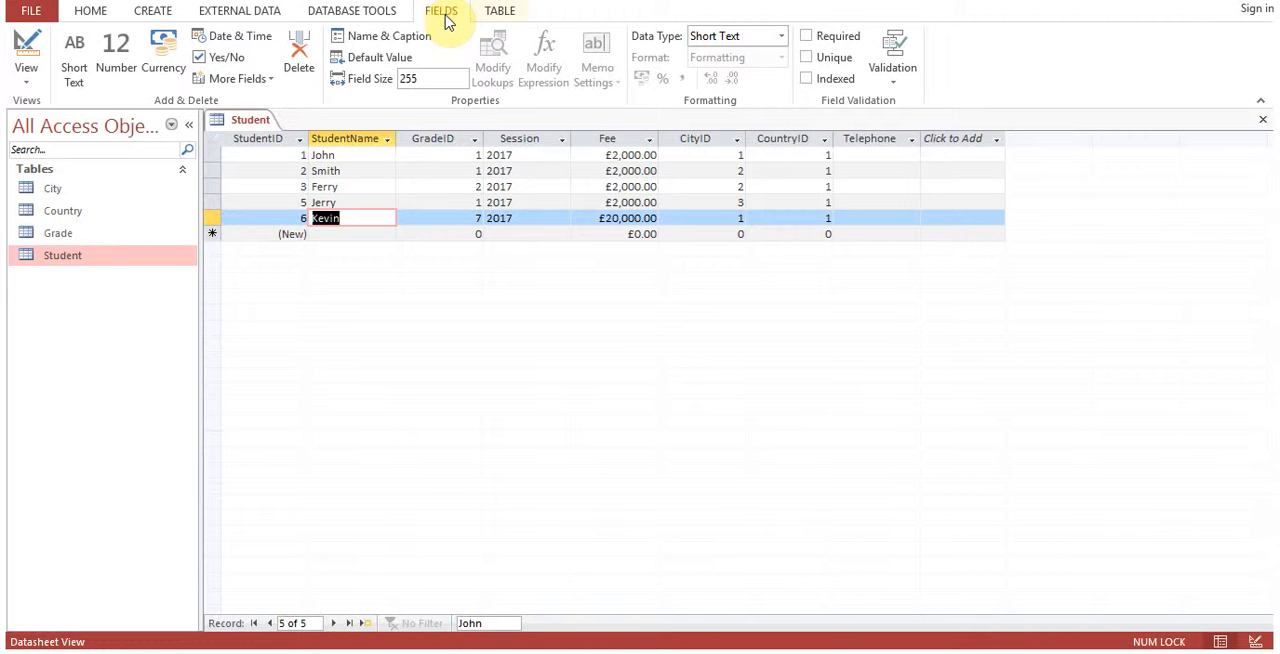
left_click(158, 13)
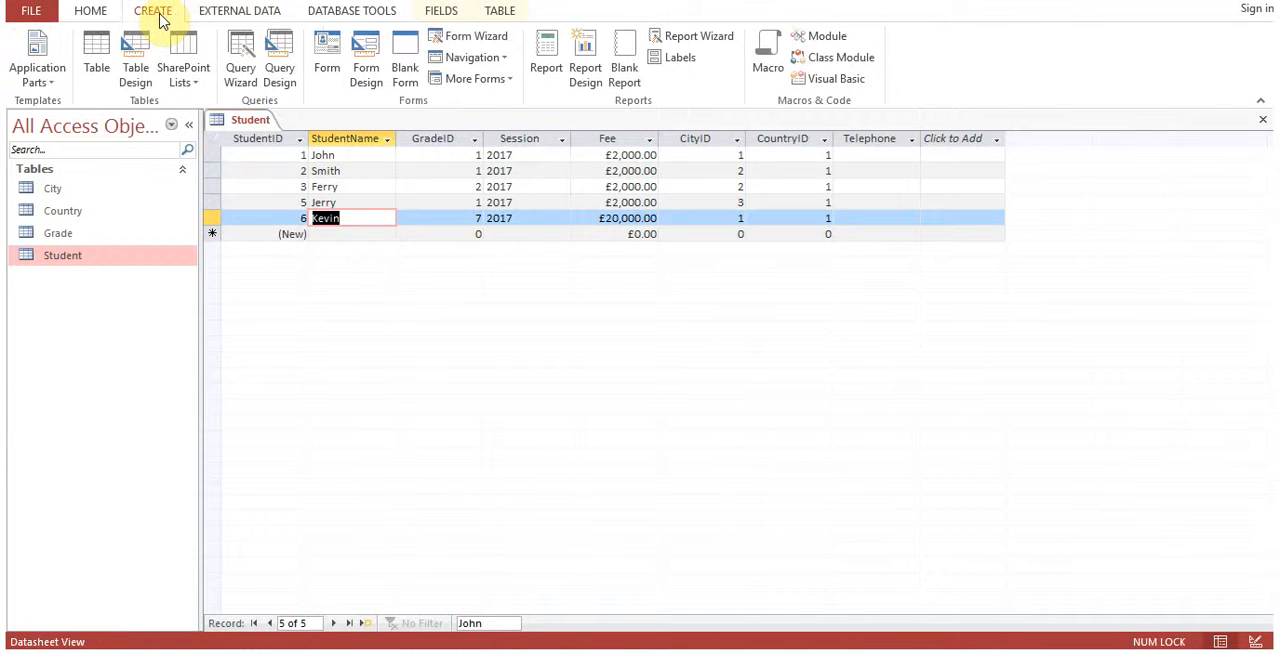
left_click(110, 14)
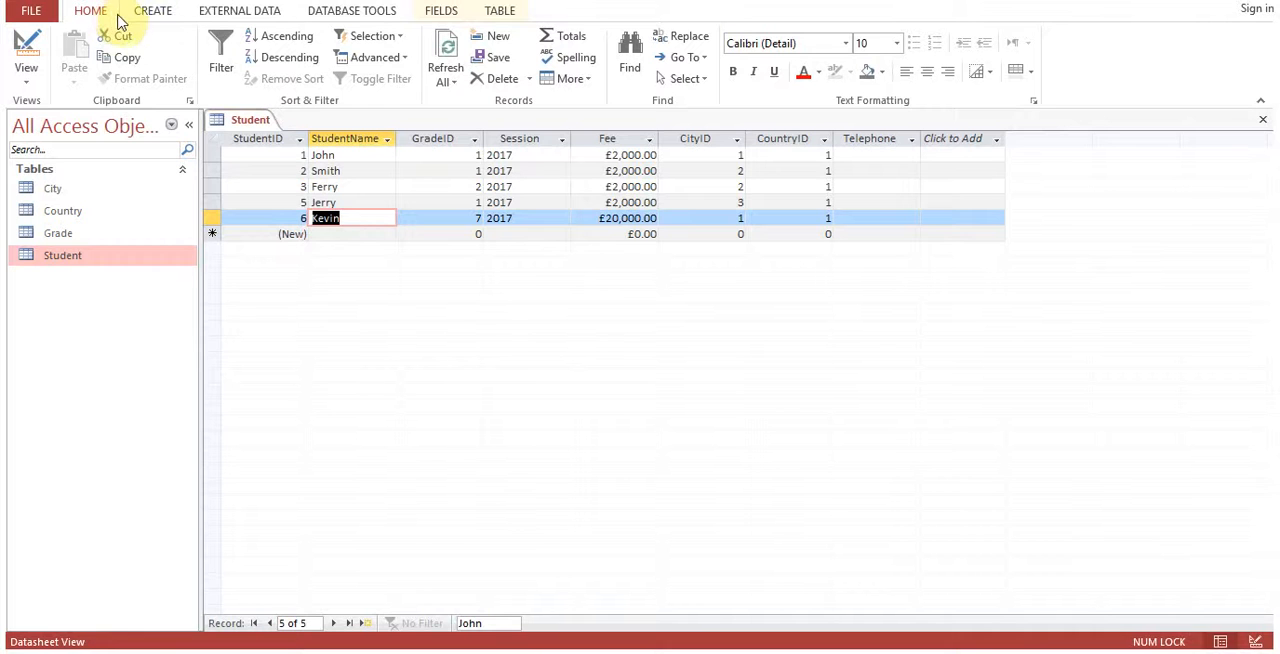
left_click(378, 203)
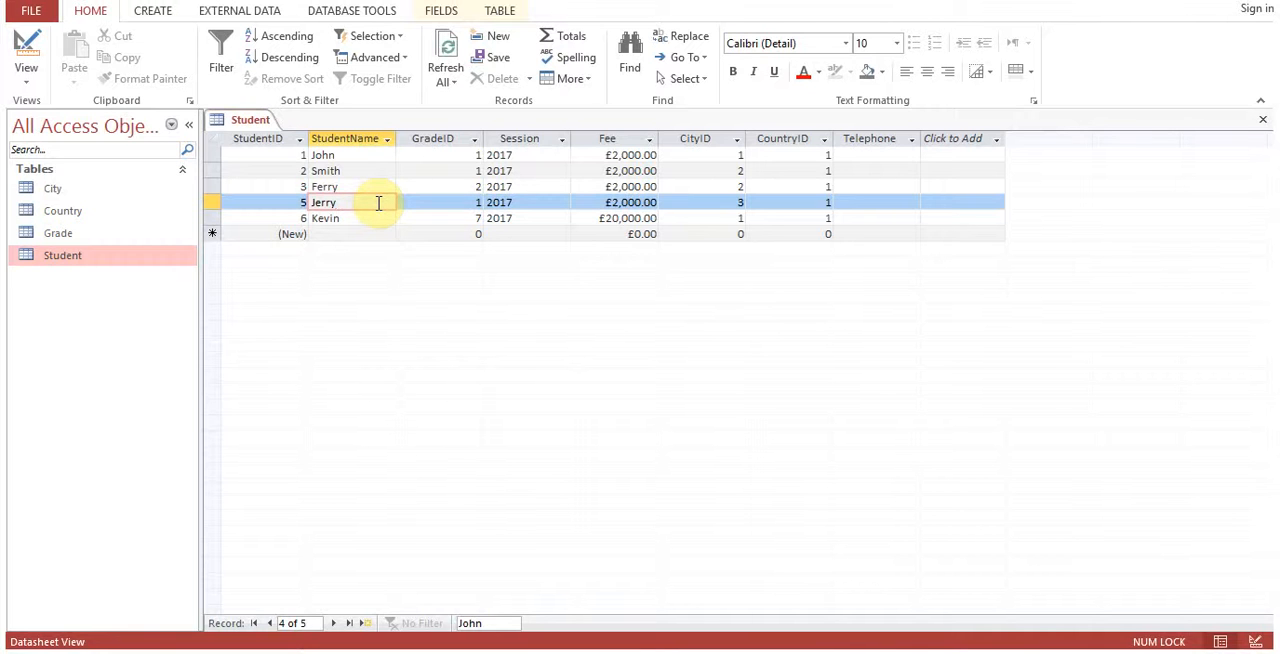
left_click(60, 262)
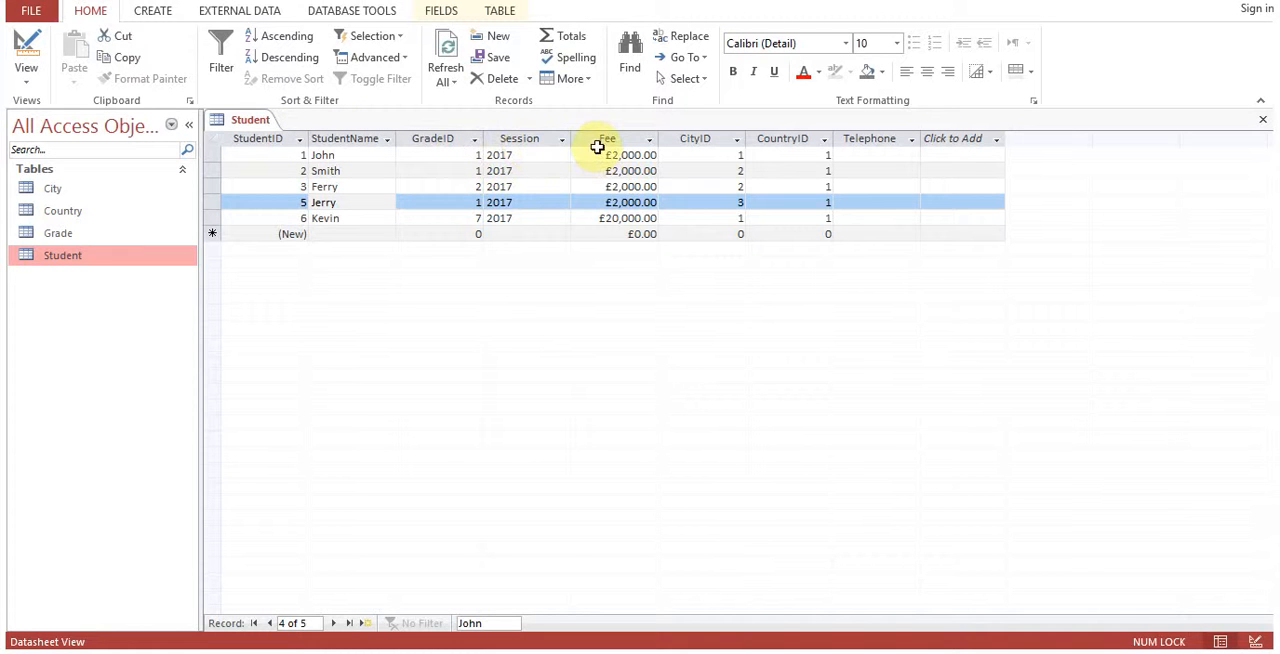
Select the student name in the StudentID 3 record and apply the red font colour to the datasheet text.
left_click(363, 187)
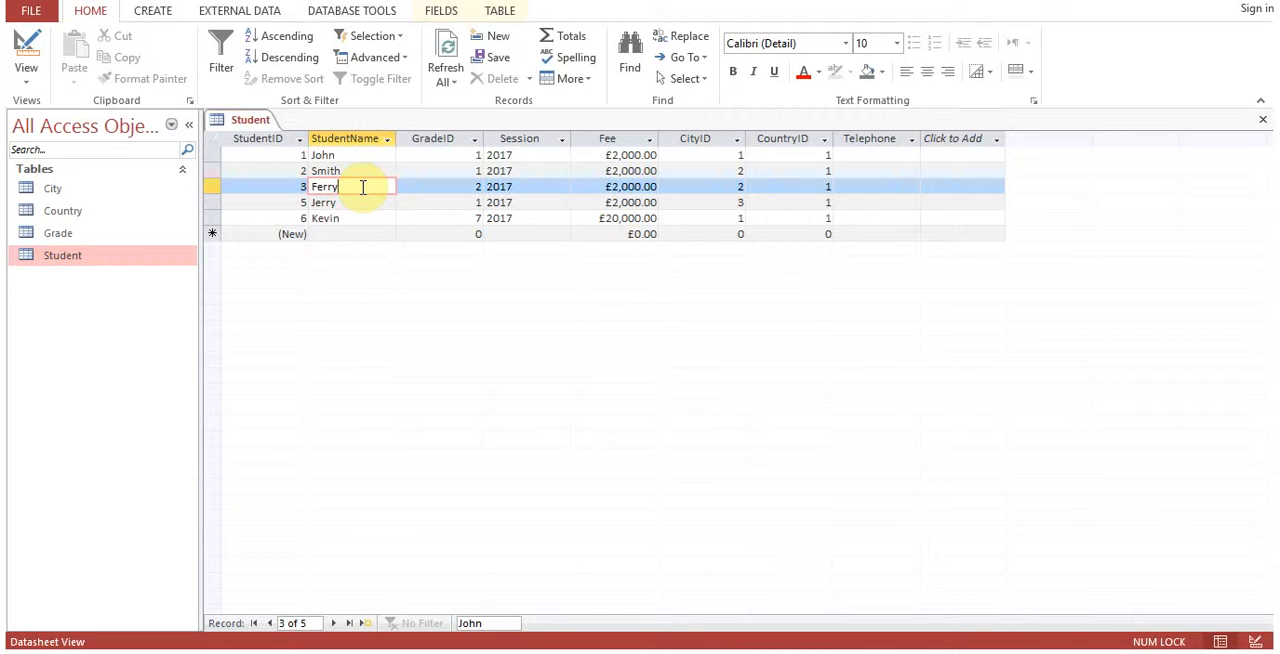
left_click_drag(343, 185, 303, 187)
left_click(803, 74)
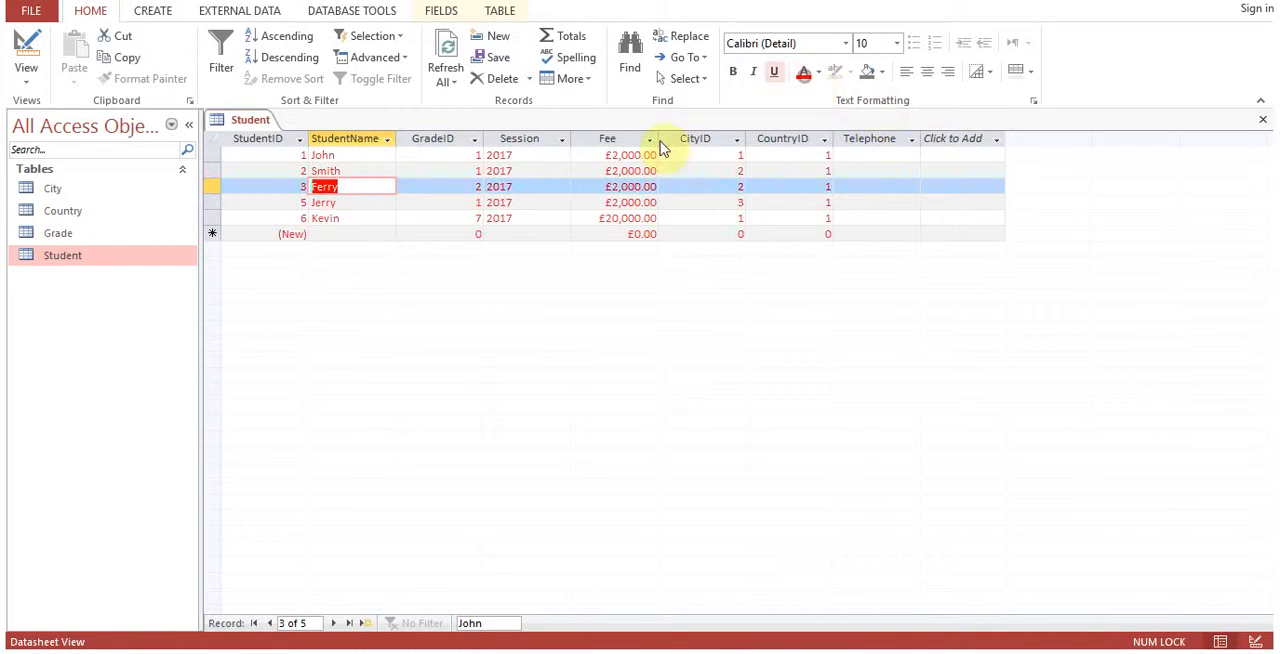
Restore the Student datasheet's font colour to black.
left_click(395, 209)
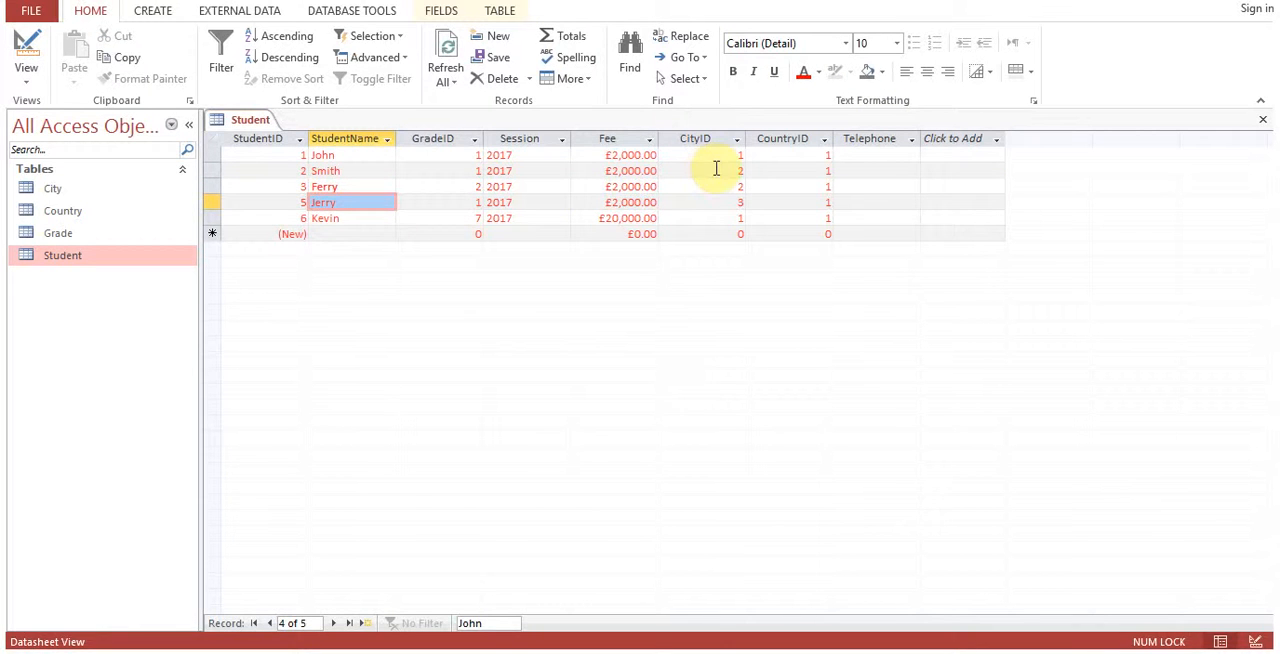
left_click(818, 72)
left_click(818, 97)
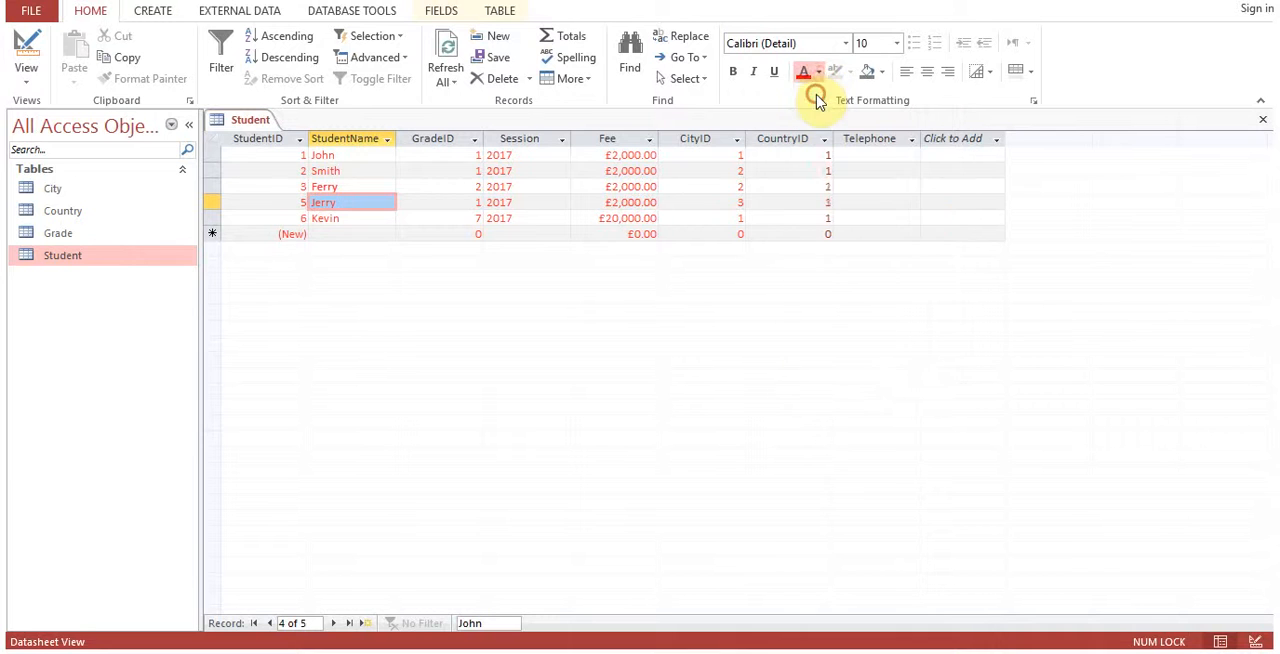
left_click(443, 187)
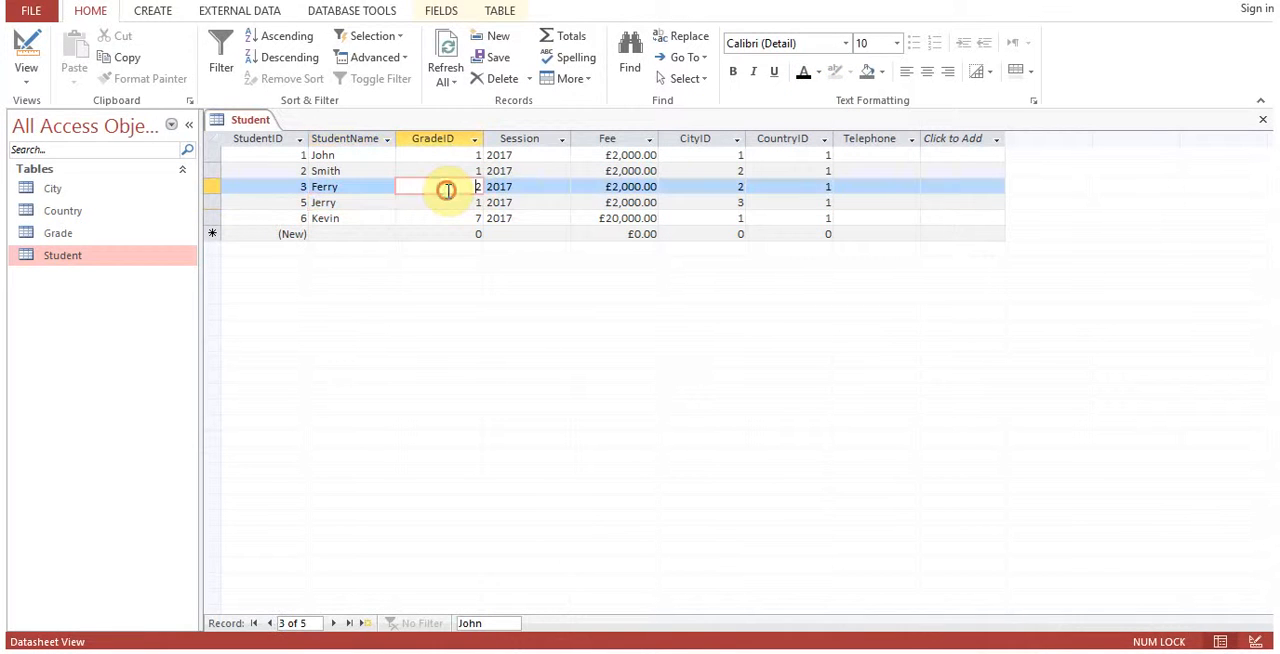
left_click(356, 189)
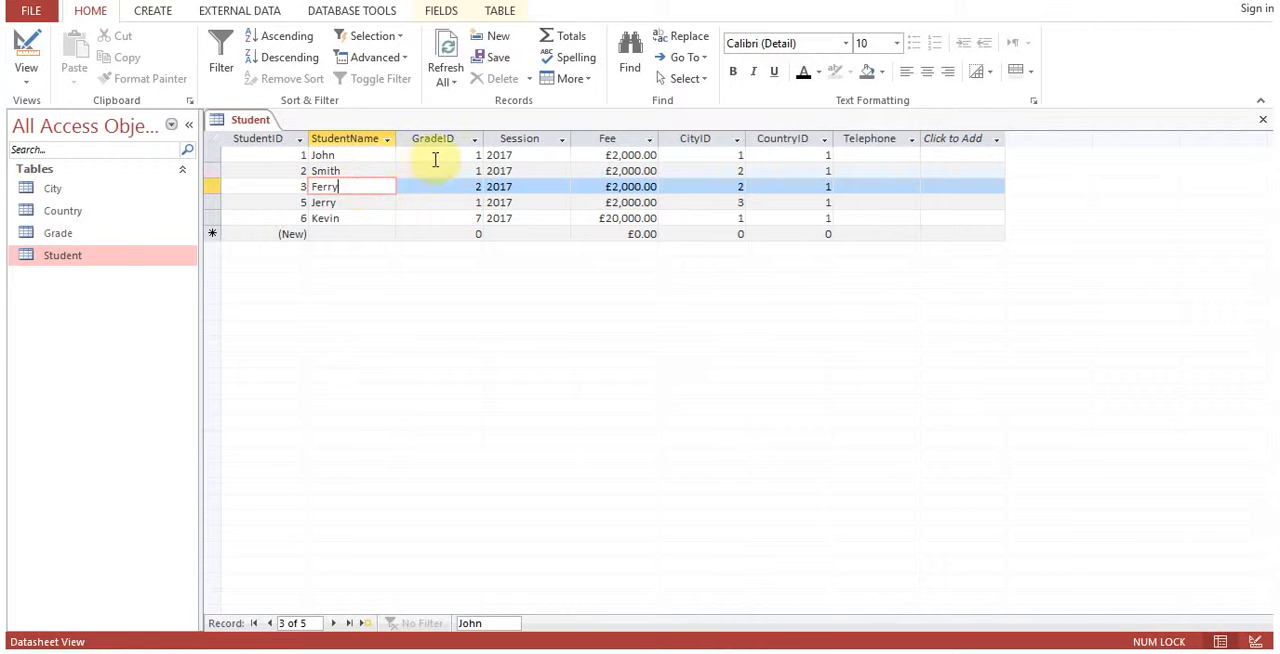
Open the City table and compare its CityID entries with the CityID column of the Student table.
left_click(710, 154)
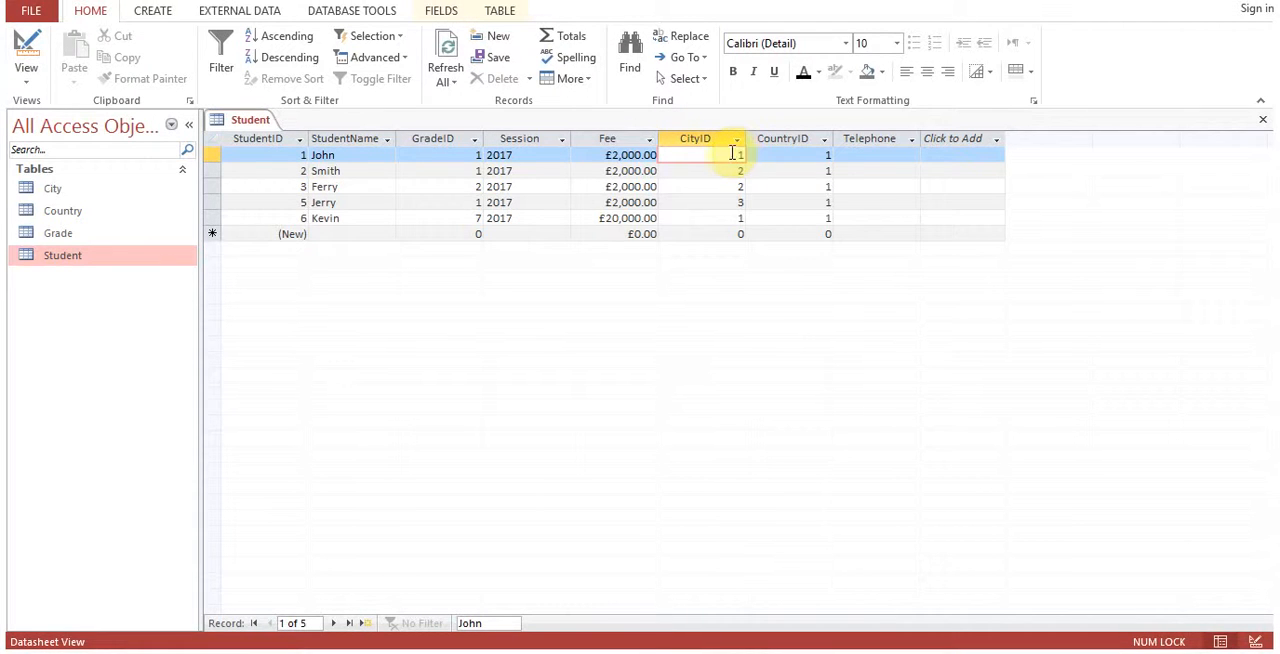
double_click(29, 192)
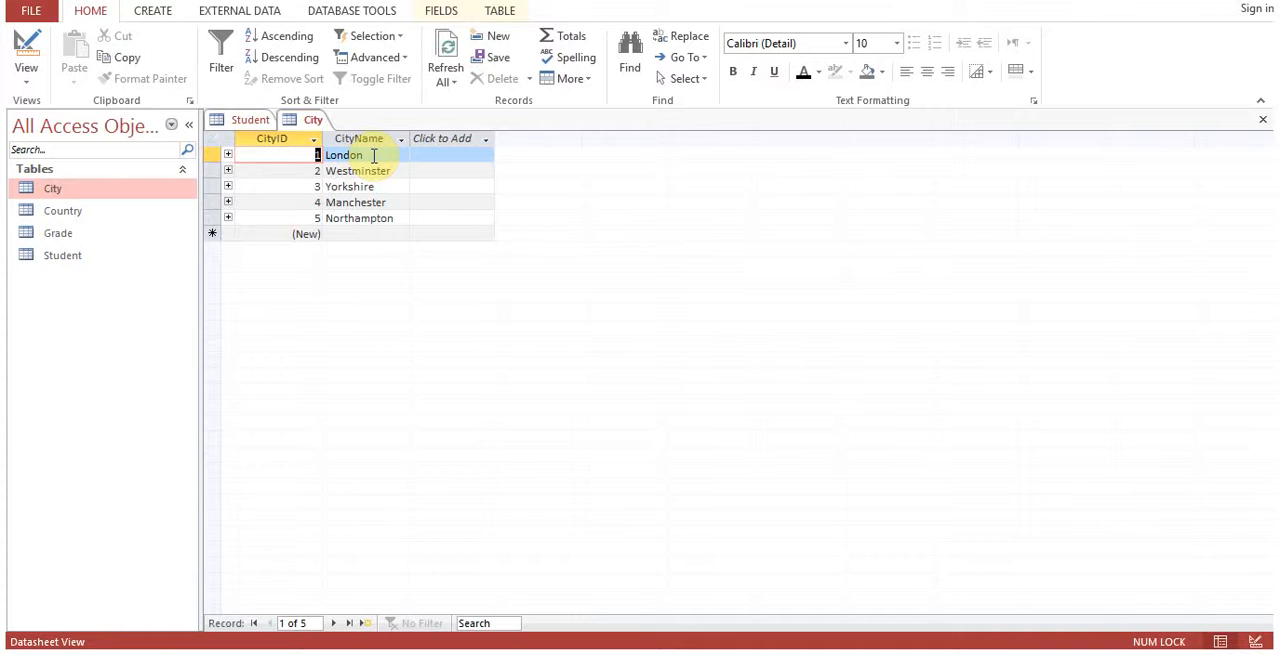
left_click(250, 121)
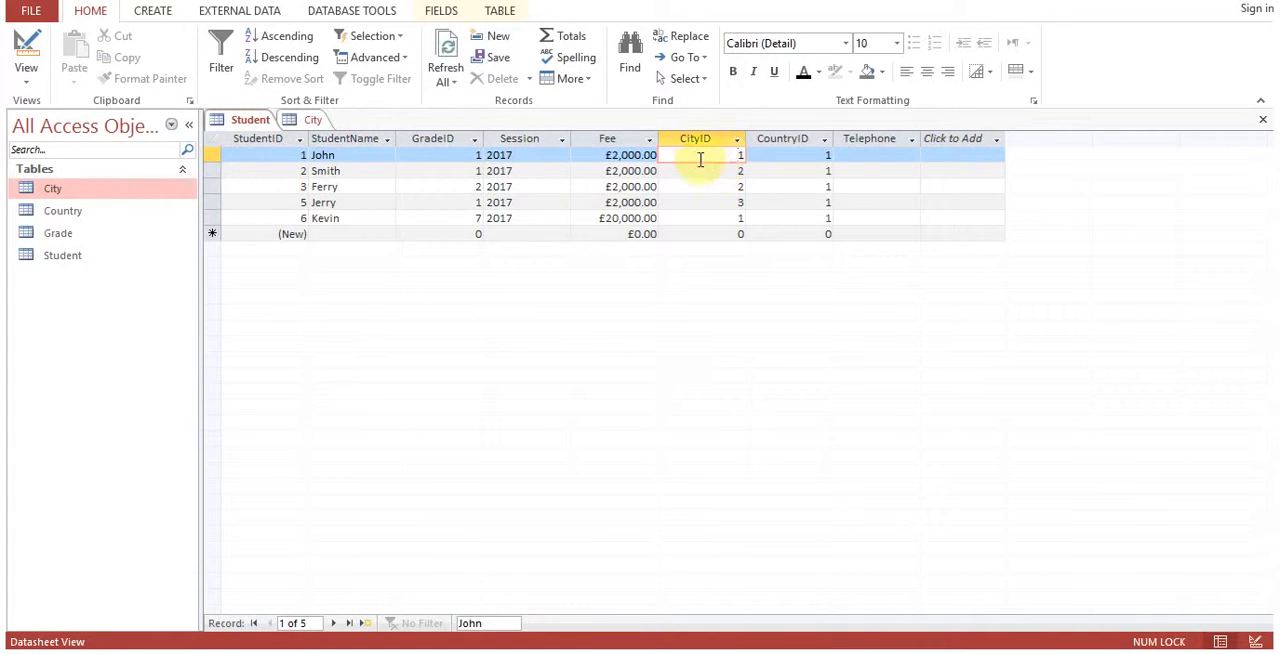
left_click(312, 120)
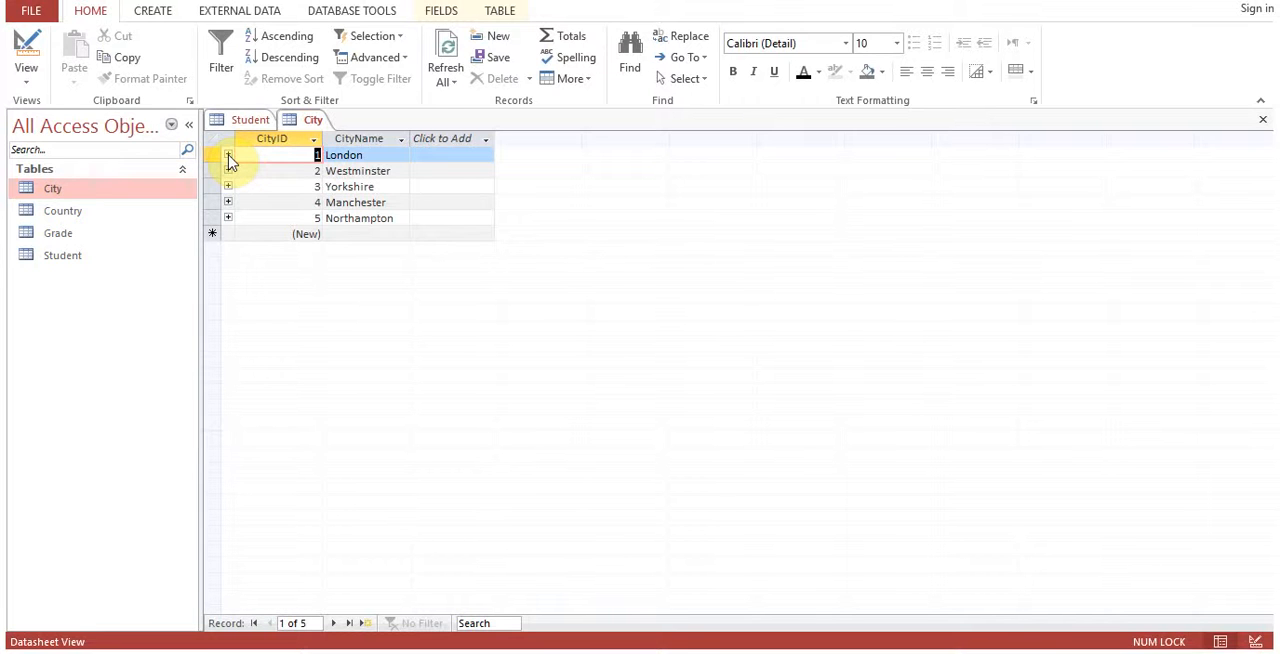
Open the database relationships diagram and examine the CityID link between the Student and City tables.
left_click(376, 11)
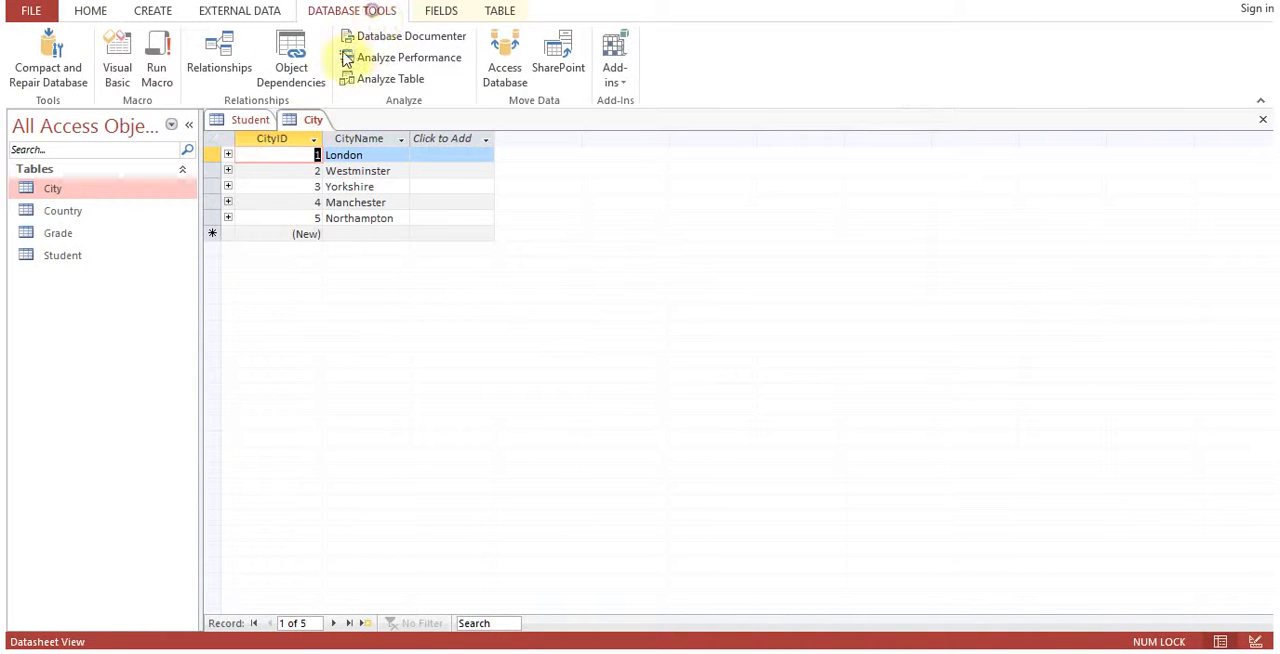
left_click(240, 68)
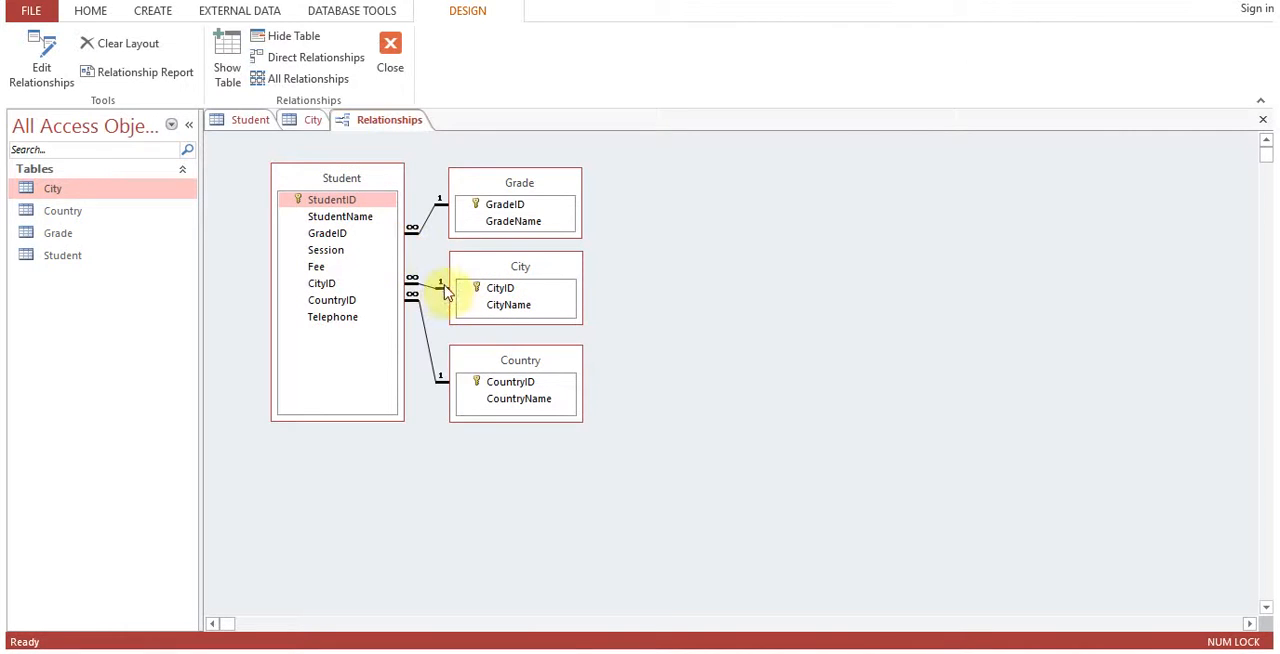
left_click(322, 284)
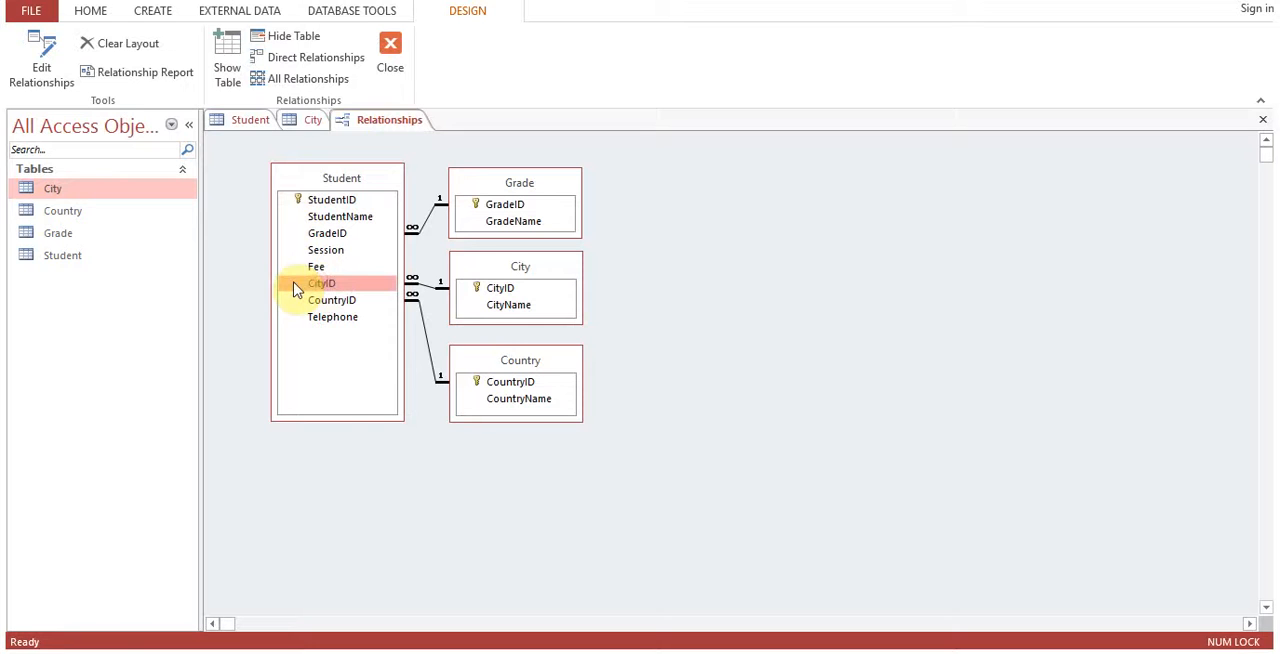
left_click(490, 288)
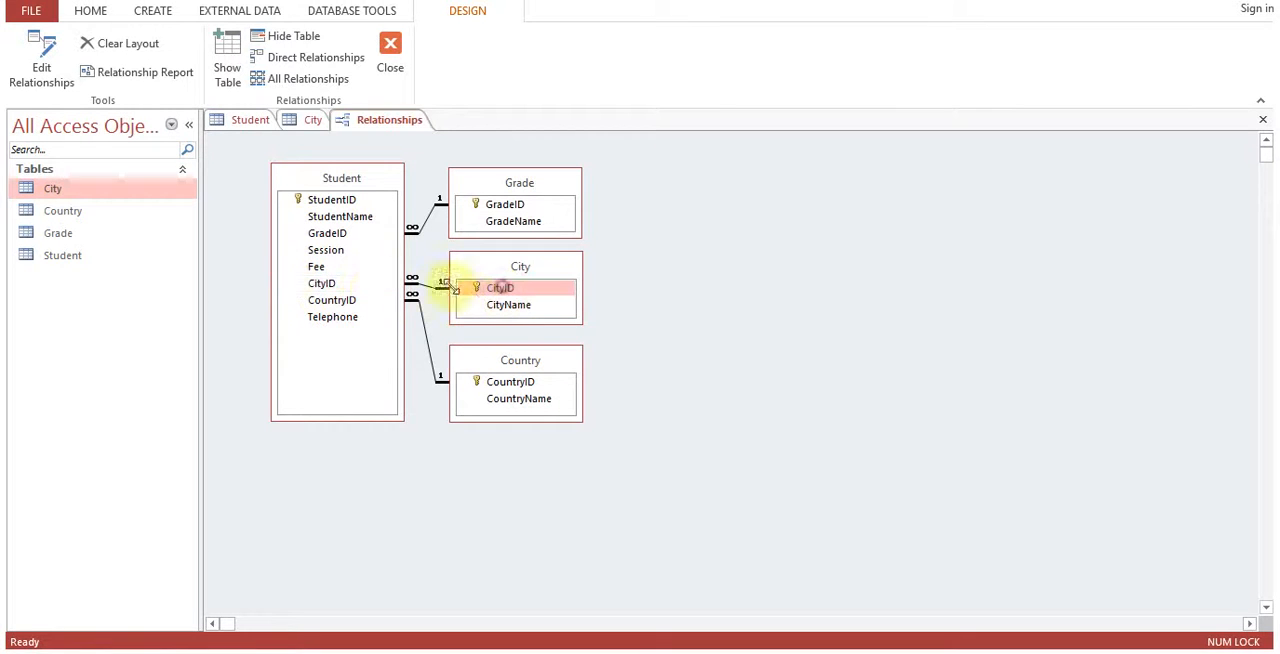
left_click(349, 287)
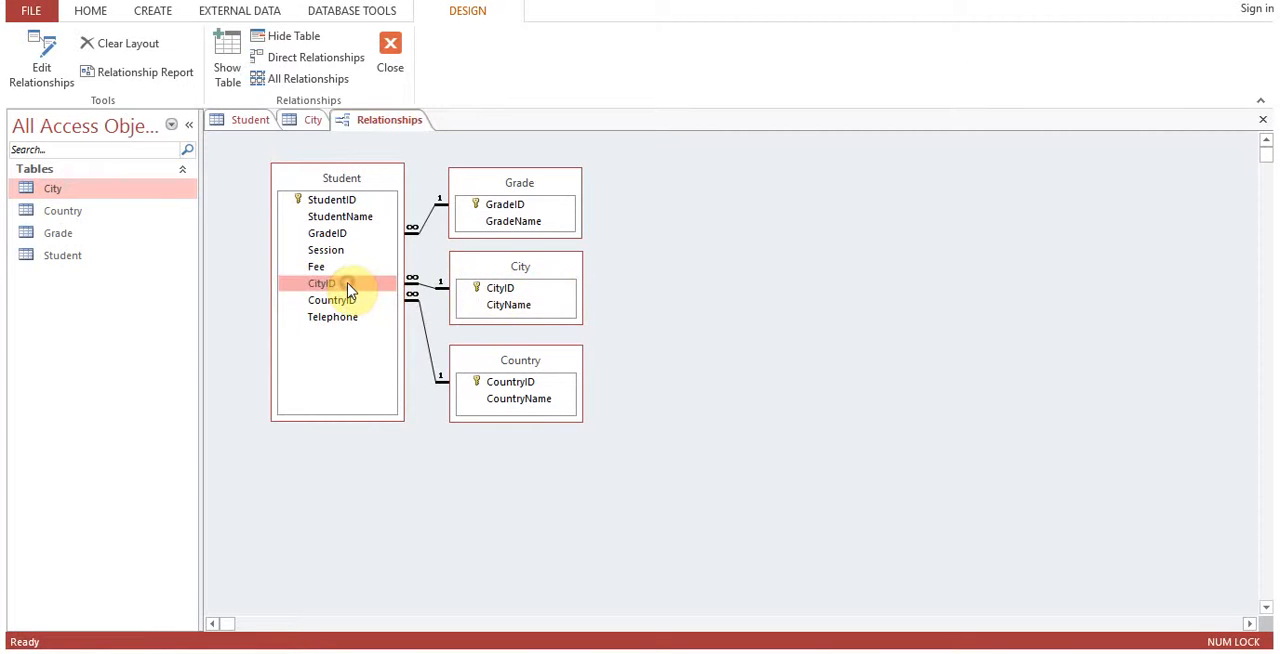
Return to the City table and expand the London record to view its related student records.
left_click(310, 122)
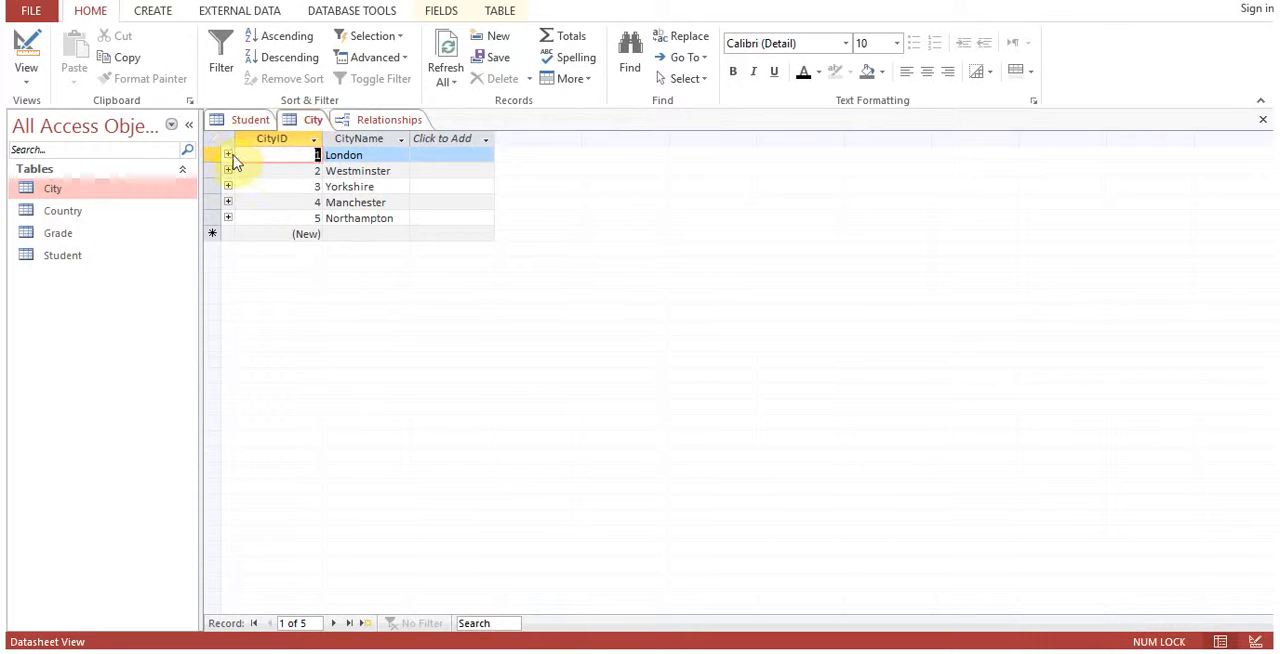
left_click(228, 155)
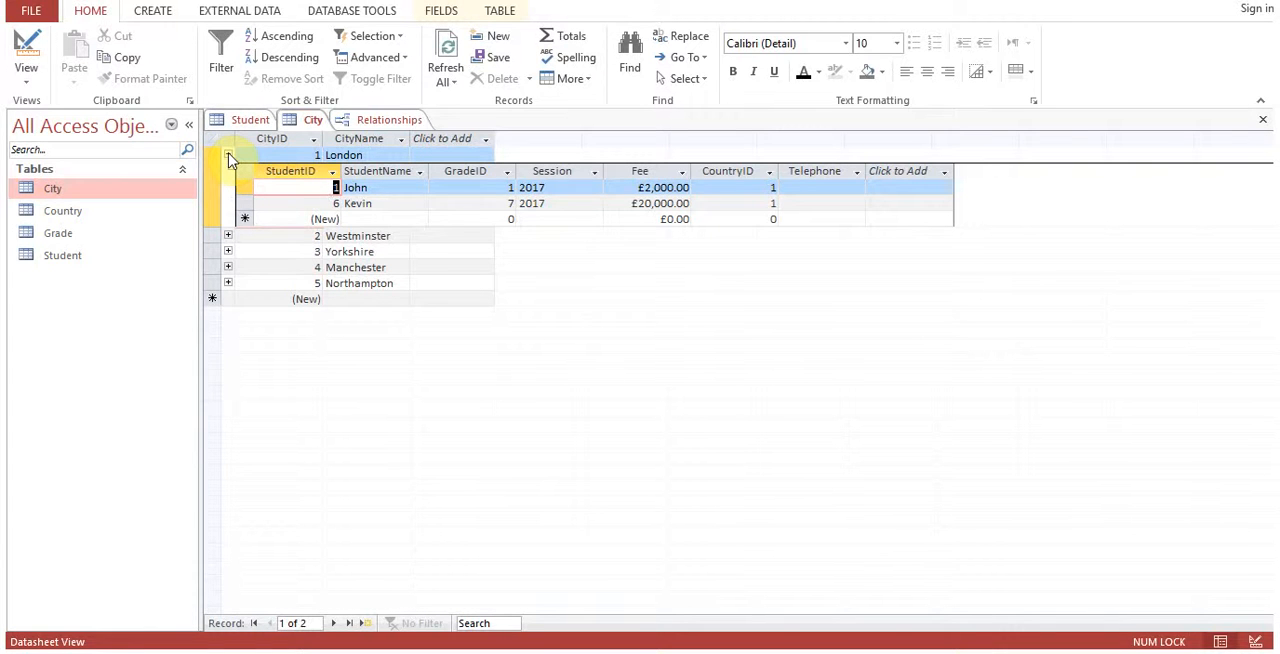
left_click(228, 155)
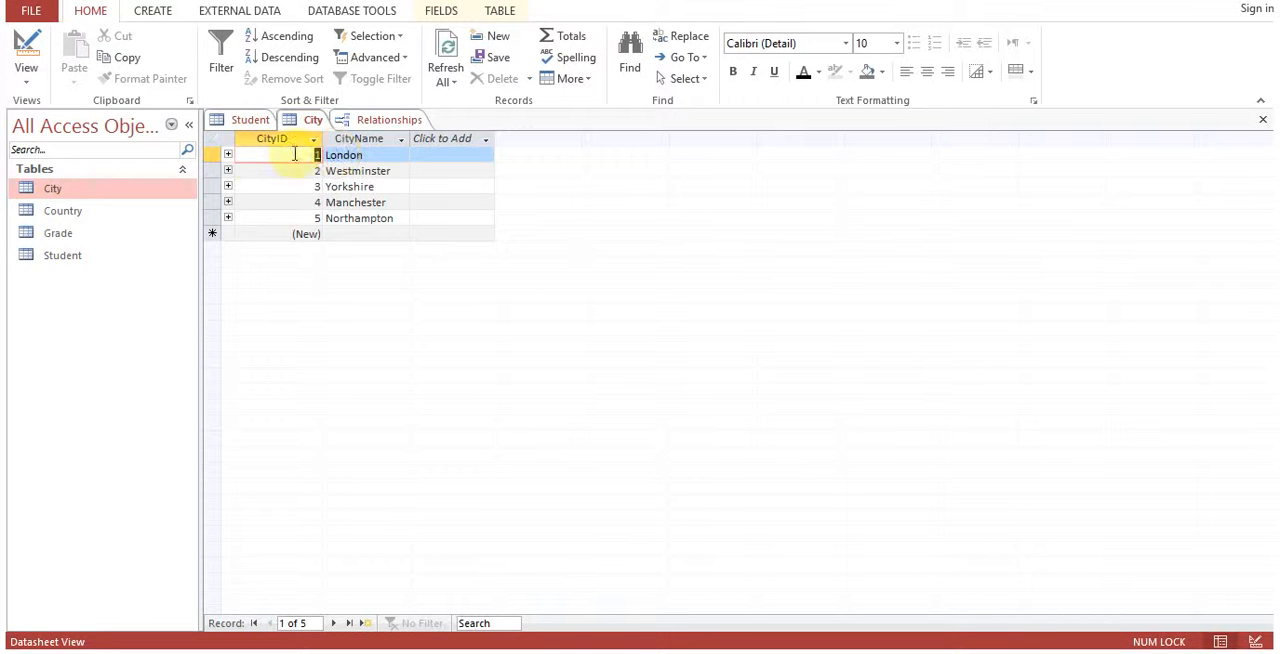
left_click(228, 155)
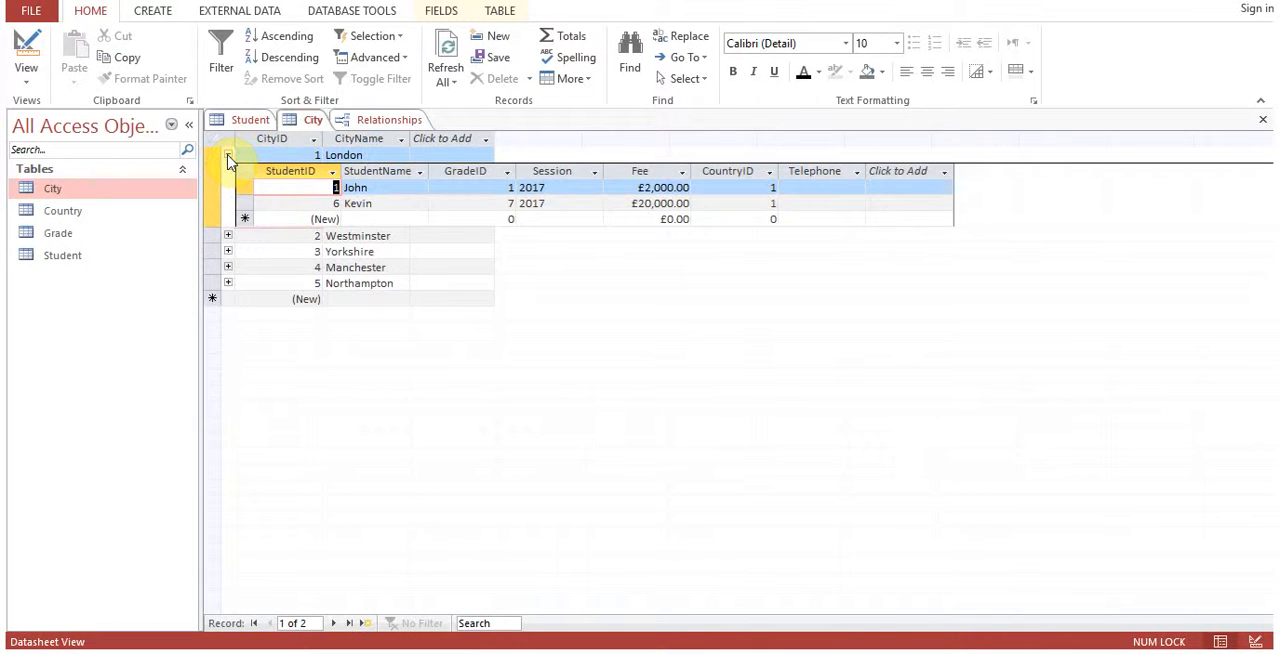
Collapse the London record and check the related student records of Westminster, Yorkshire, Manchester and Northampton, collapsing each one.
left_click(228, 156)
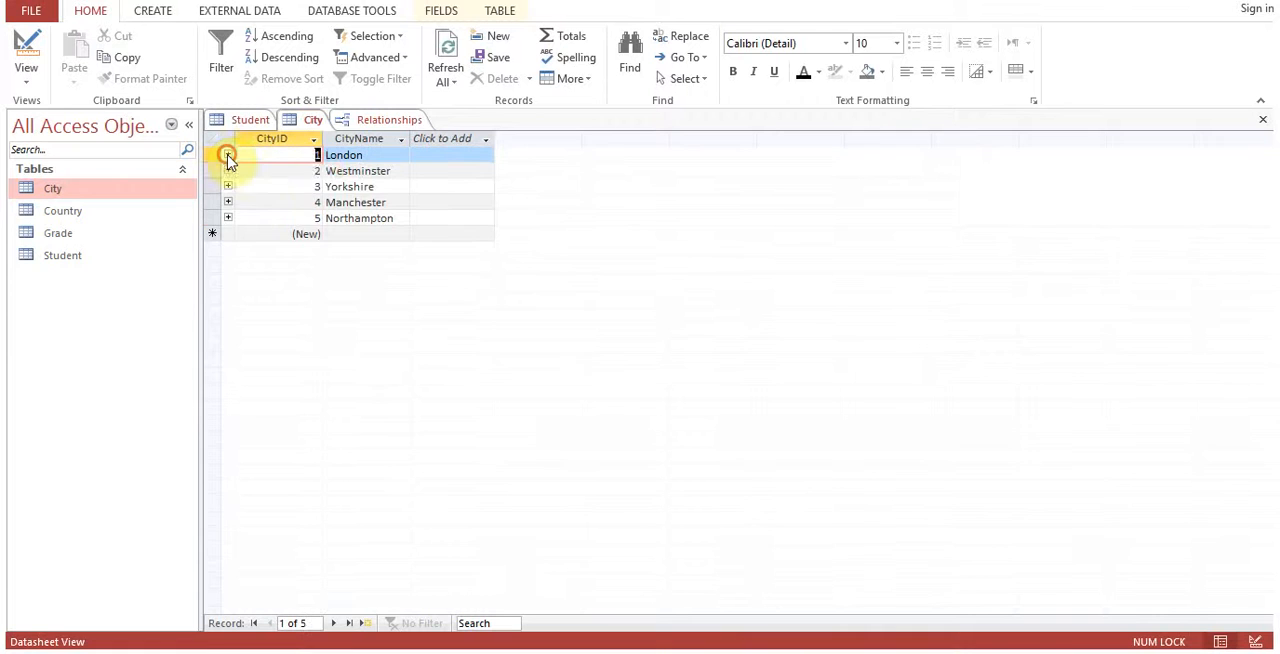
left_click(228, 171)
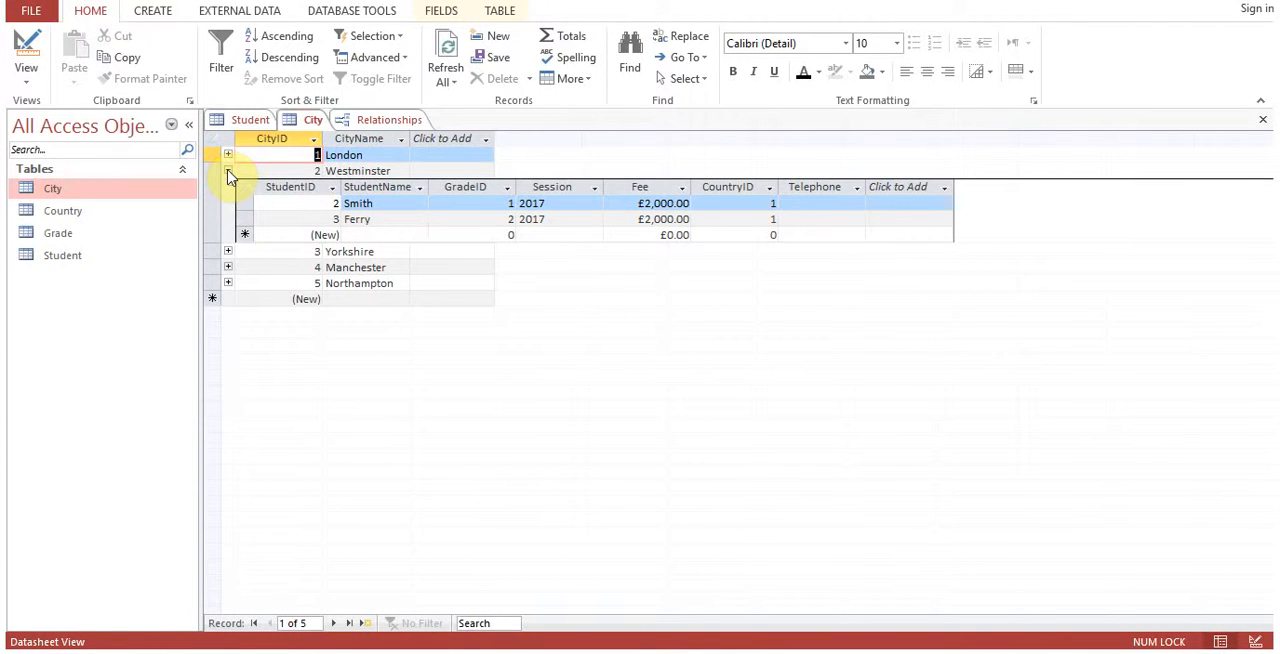
left_click(228, 171)
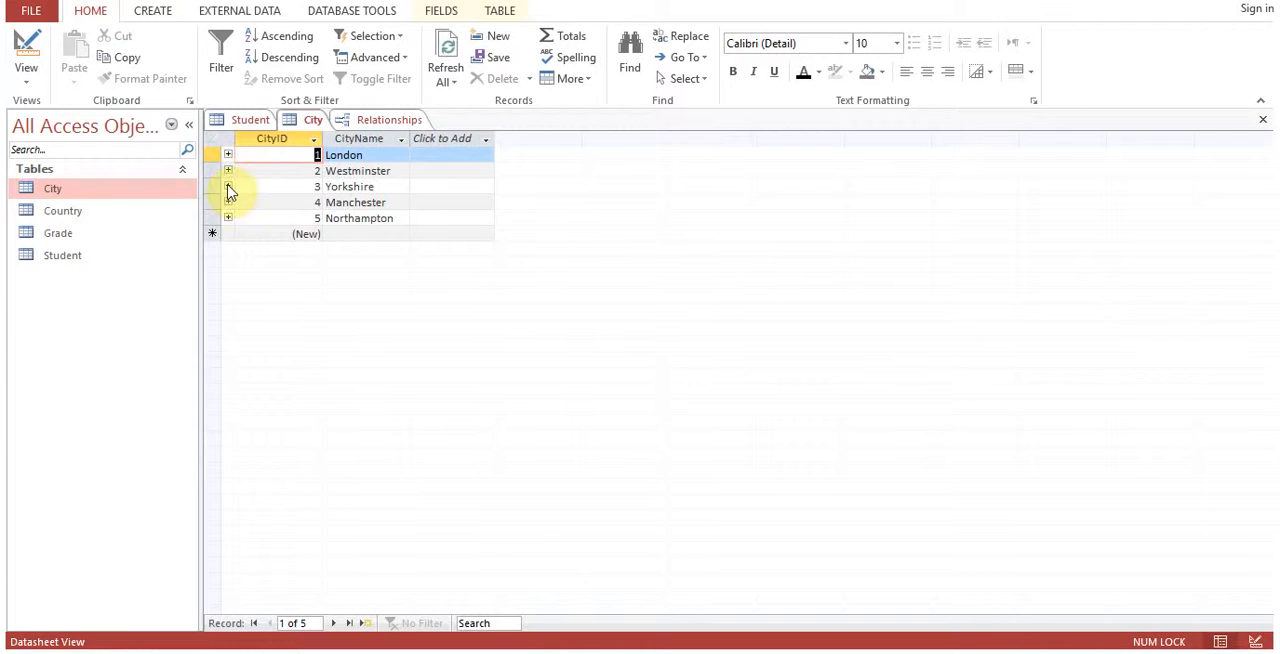
left_click(228, 187)
left_click(228, 187)
left_click(228, 203)
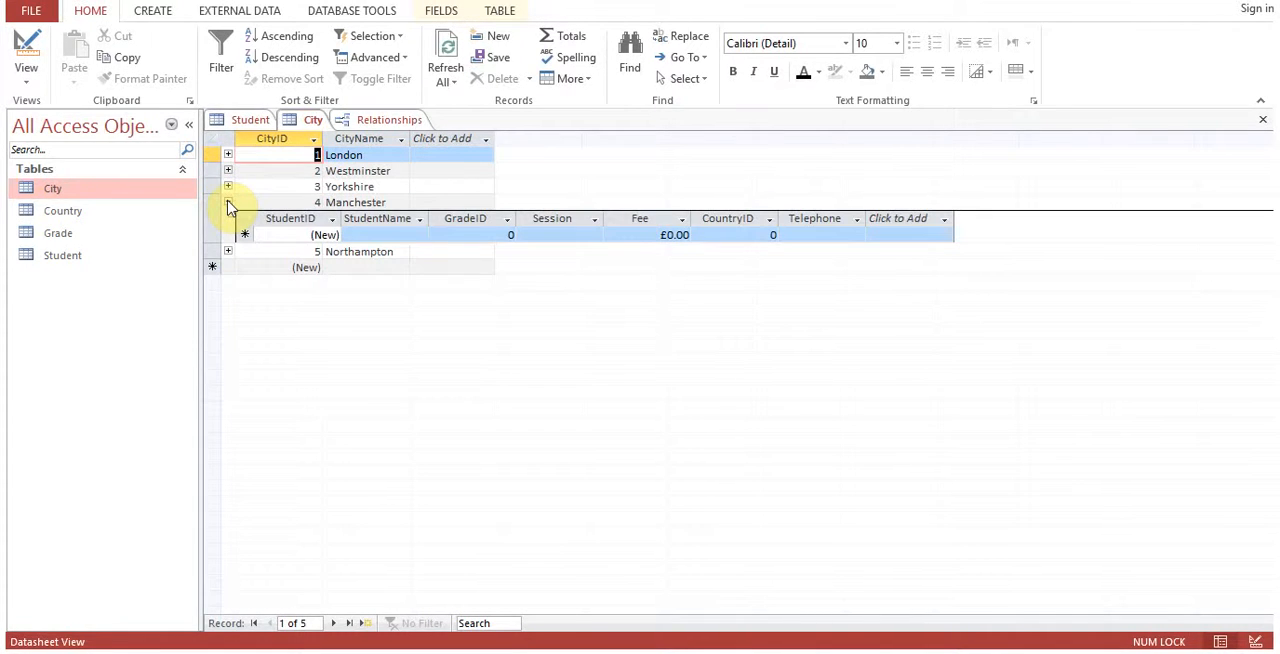
left_click(228, 203)
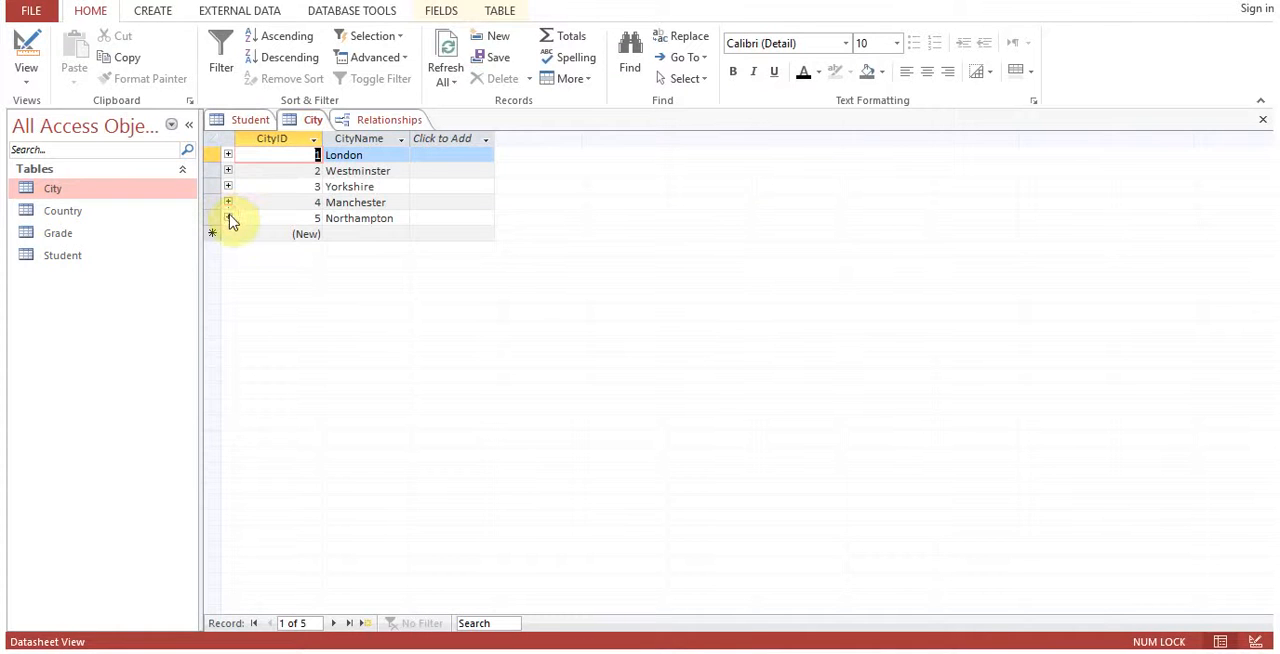
left_click(228, 218)
left_click(228, 218)
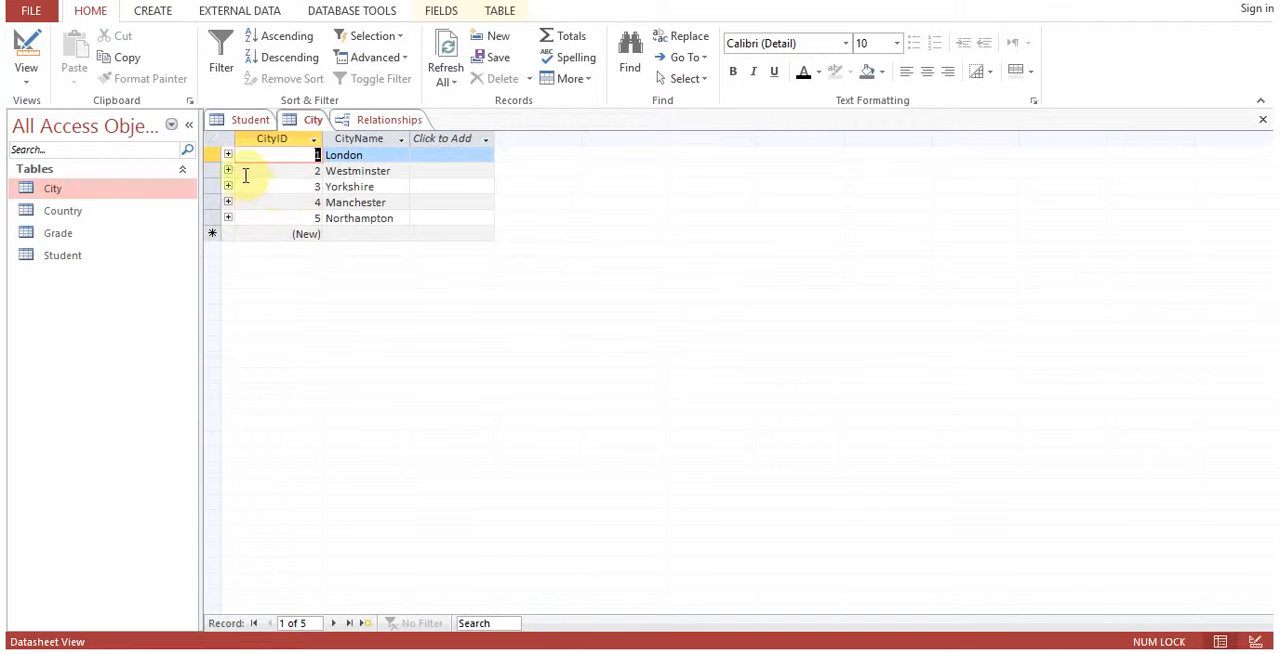
Review the Student table, the City table and the relationships diagram once more.
left_click(250, 122)
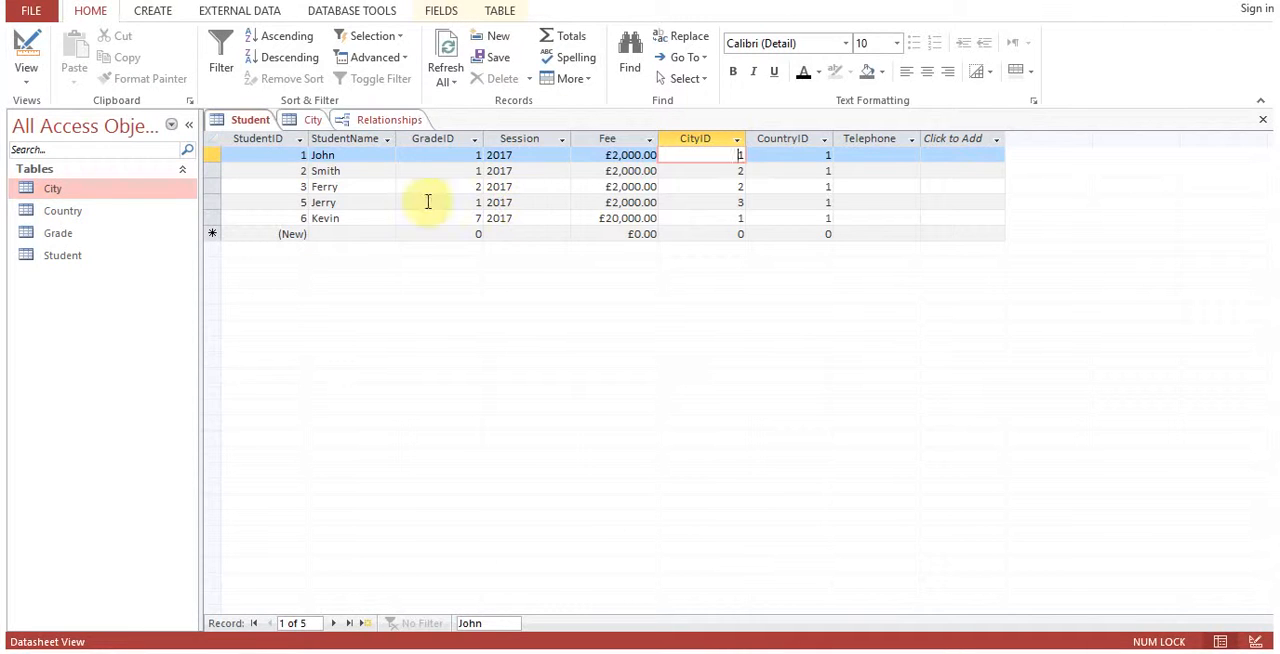
left_click(310, 121)
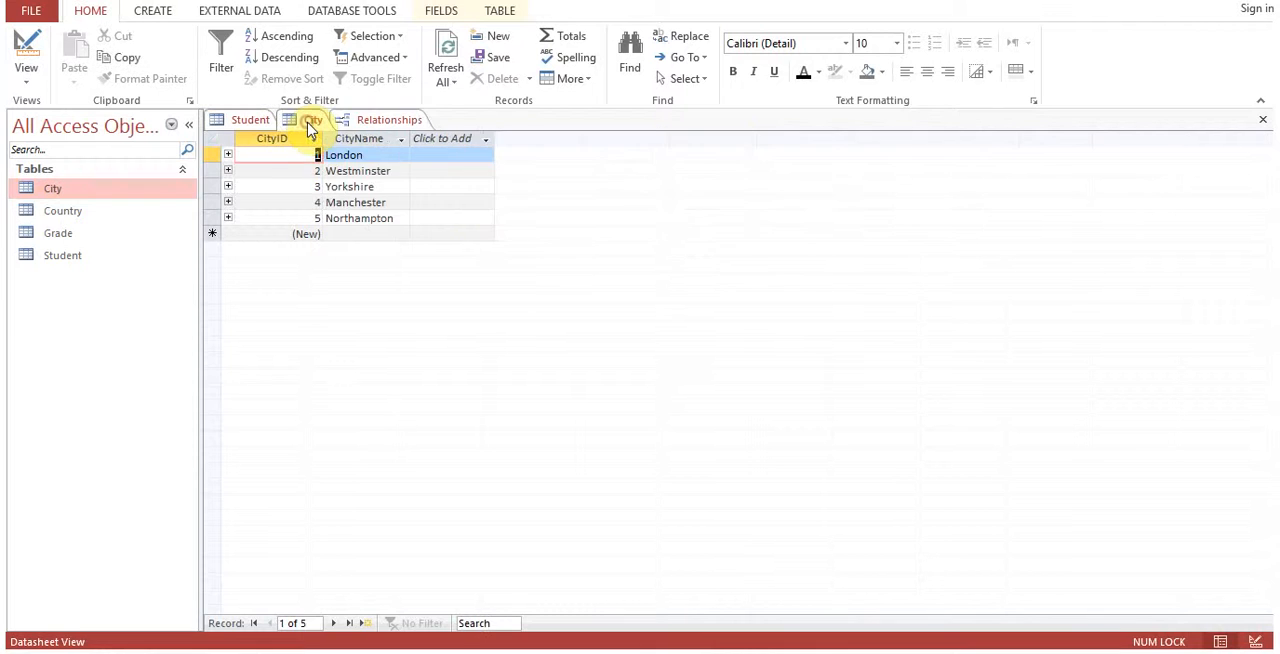
left_click(373, 121)
Close the relationships diagram, the City table and the Student table, saving the Student table's layout changes.
left_click(1263, 120)
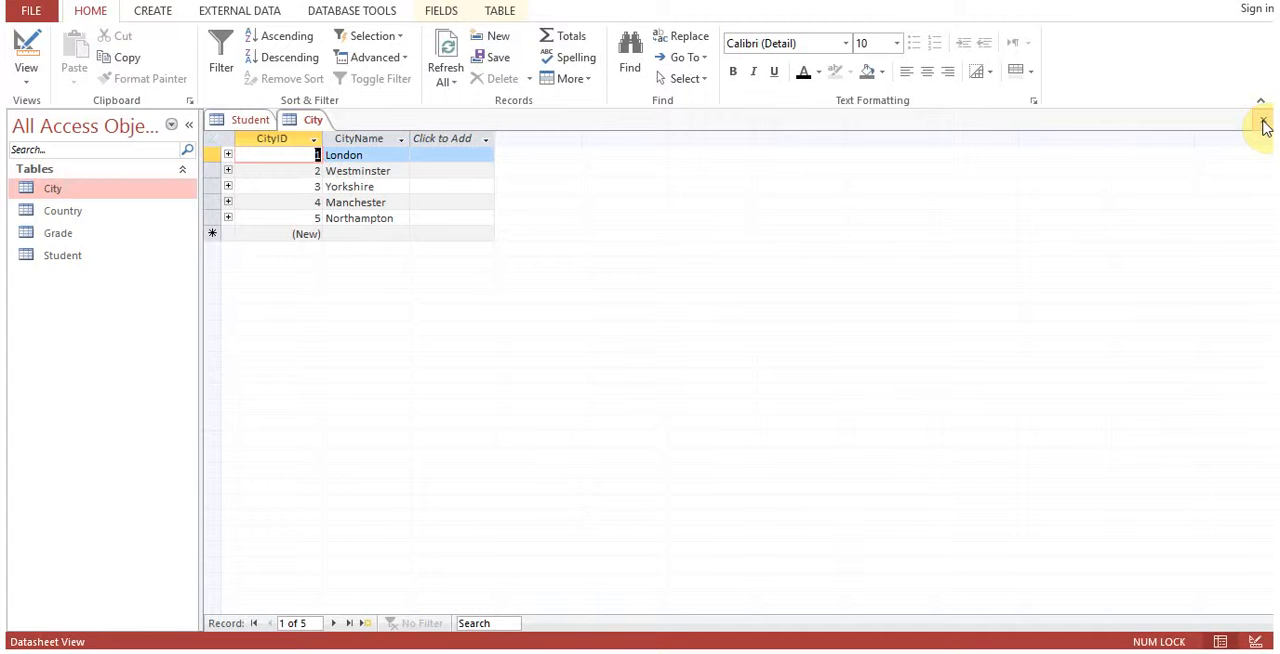
left_click(1262, 122)
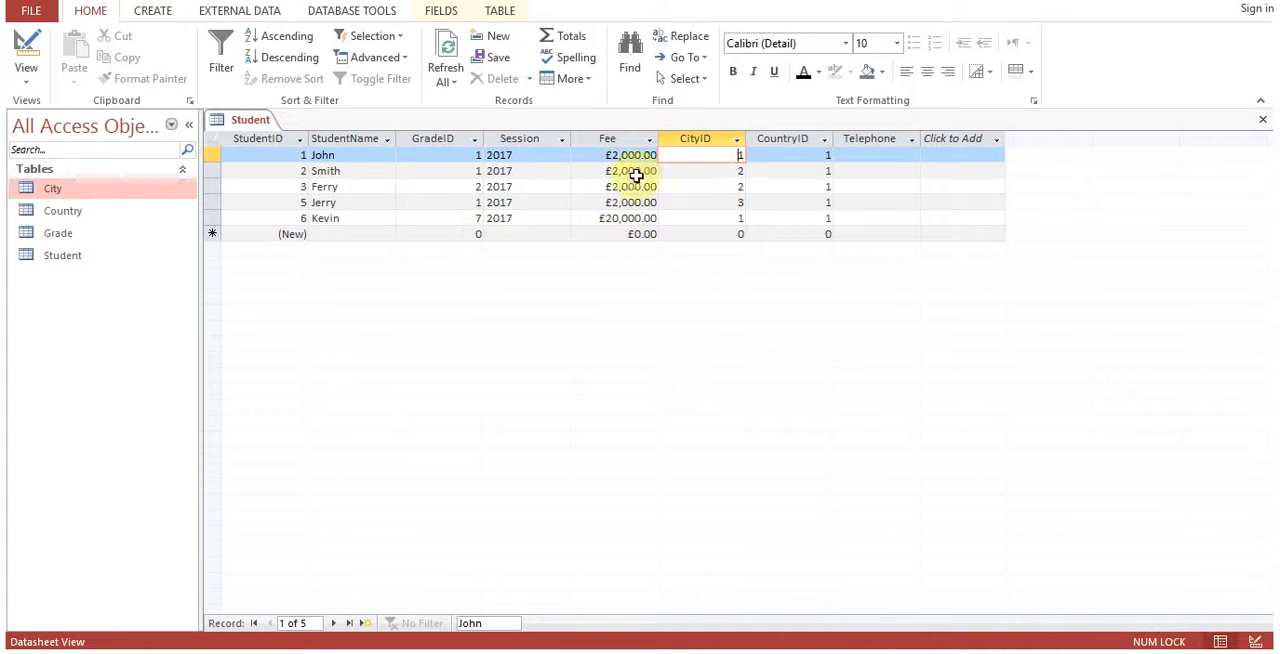
left_click(1262, 119)
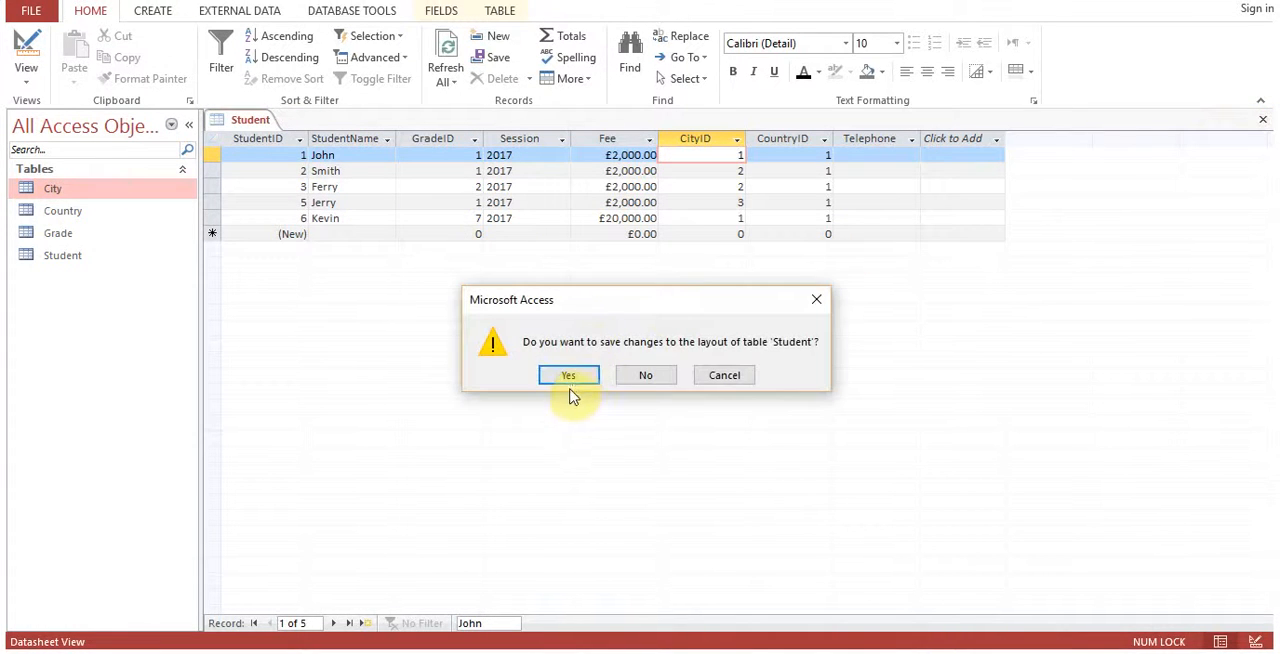
left_click(570, 380)
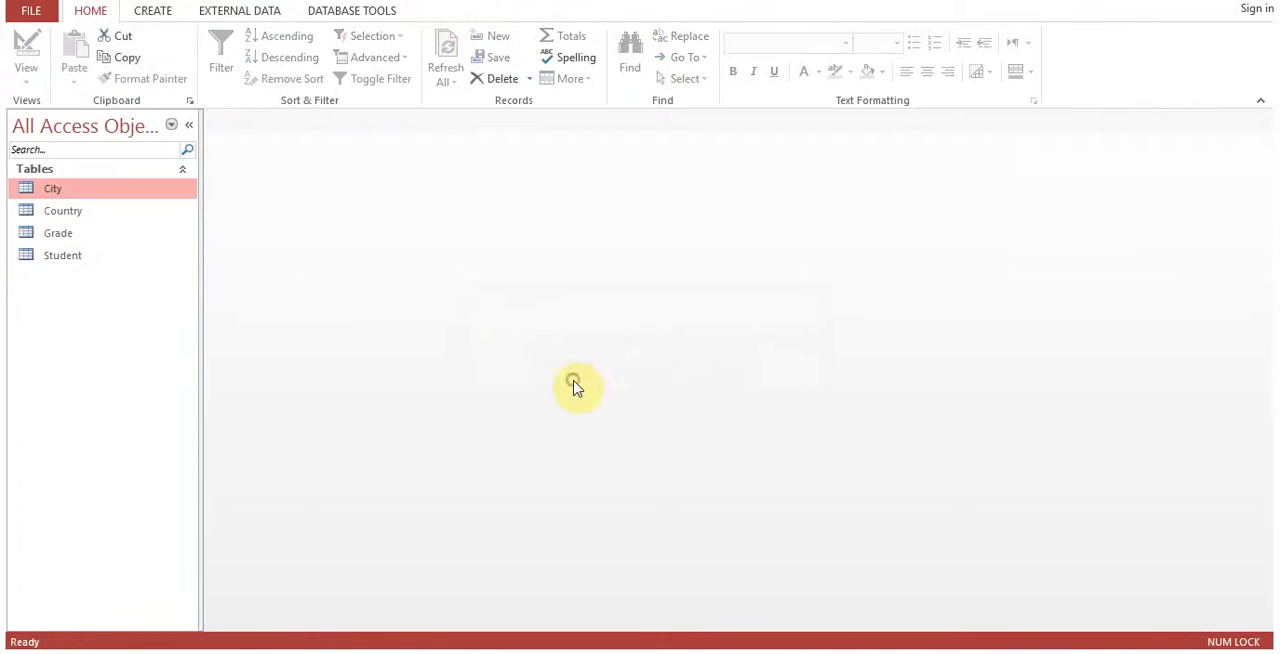
Create an automatic form based on the Student table.
left_click(74, 262)
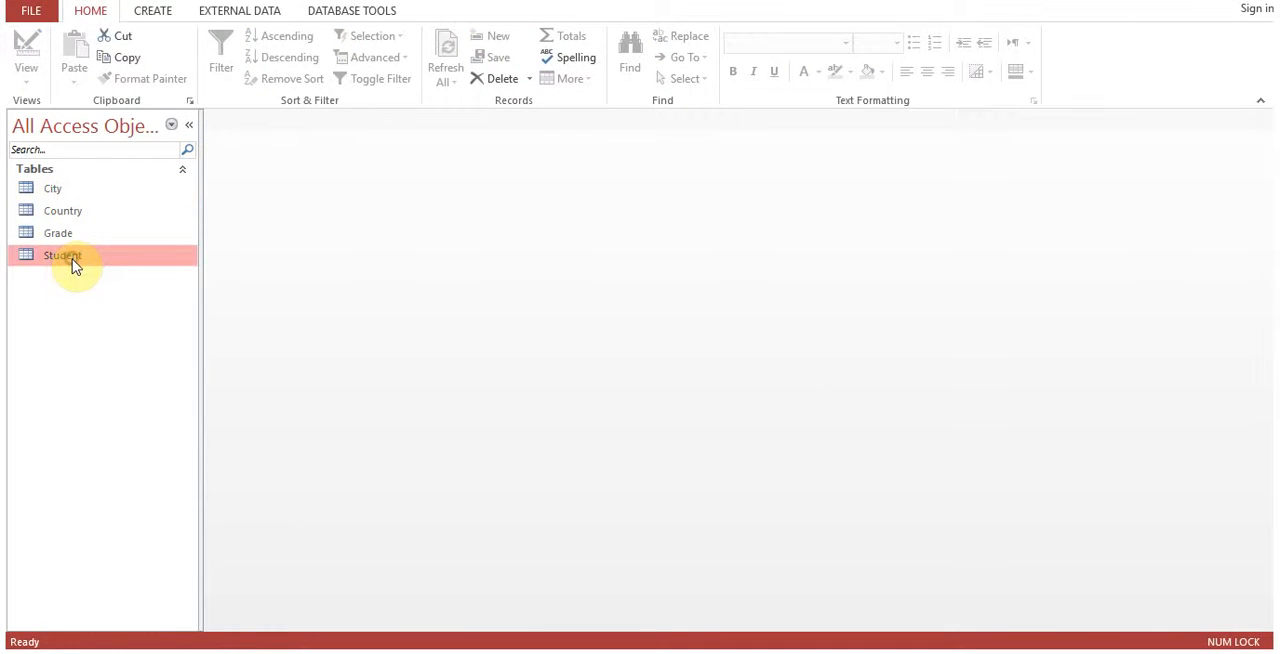
left_click(162, 12)
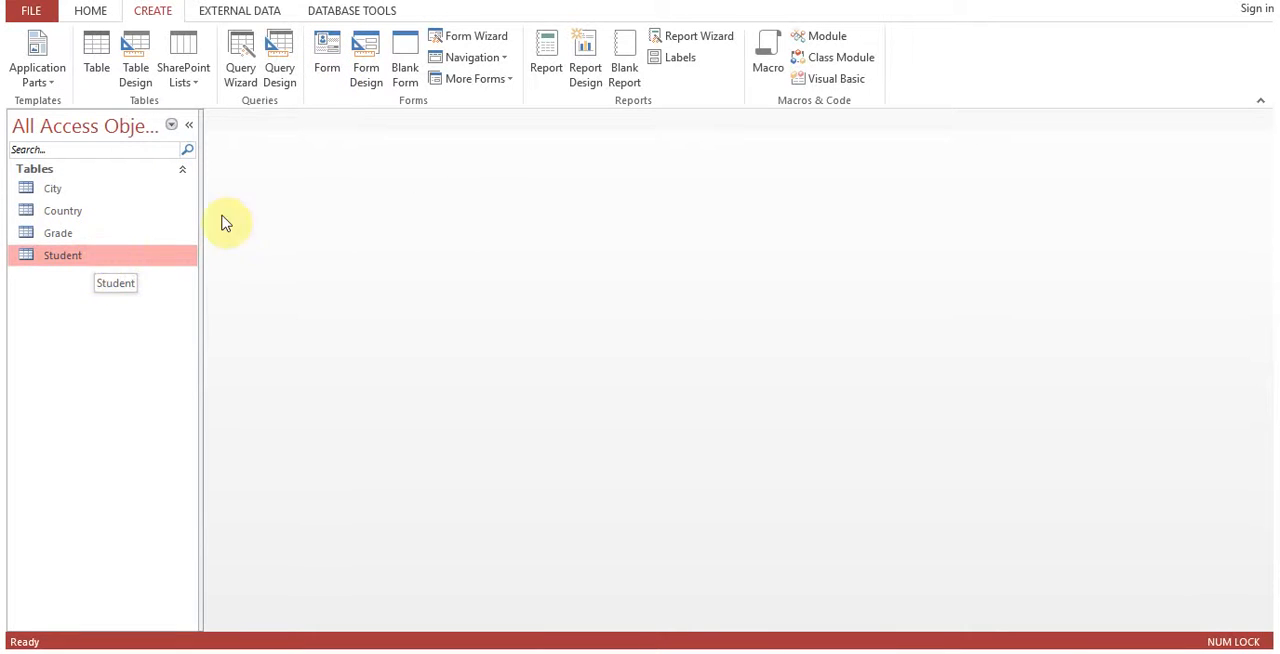
left_click(328, 78)
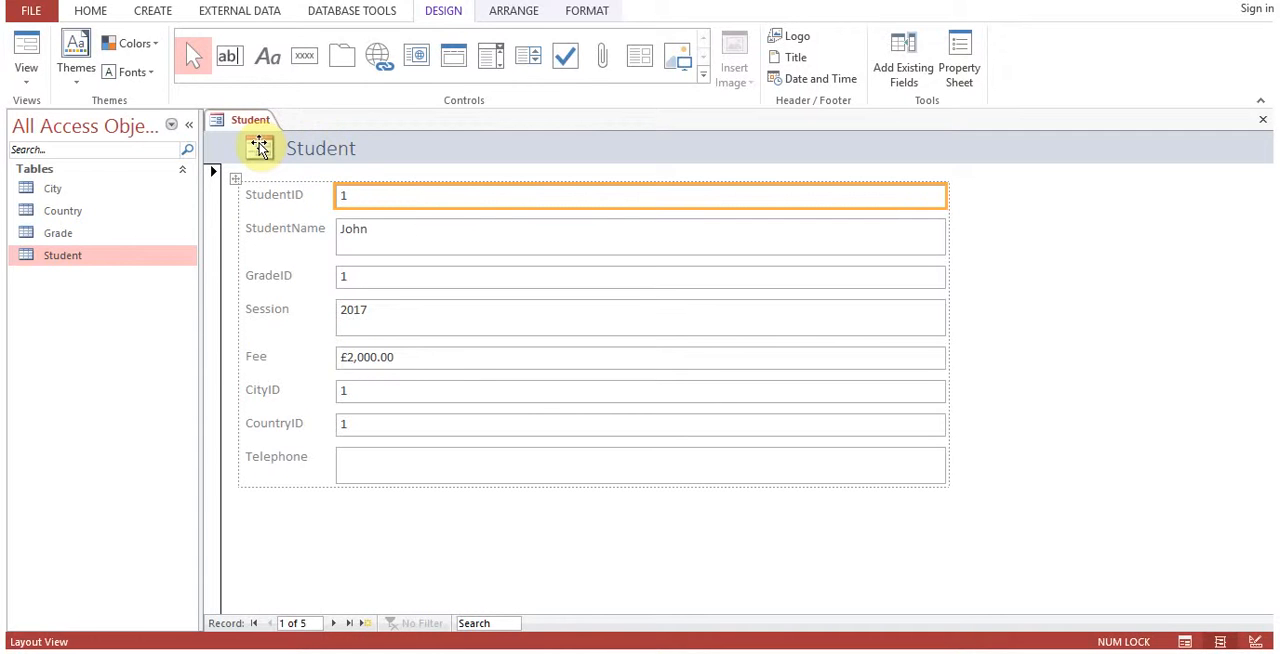
Browse the form's student records up to the last one and examine its CityID and CountryID fields.
left_click(342, 148)
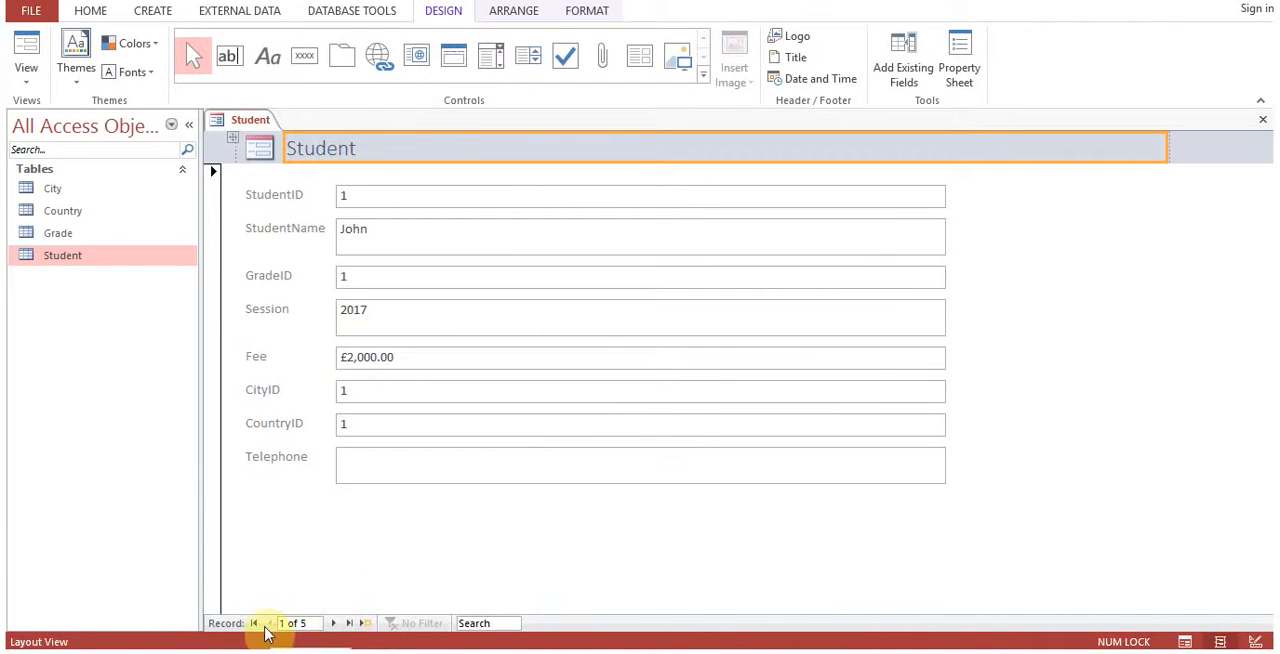
left_click(333, 623)
left_click(337, 624)
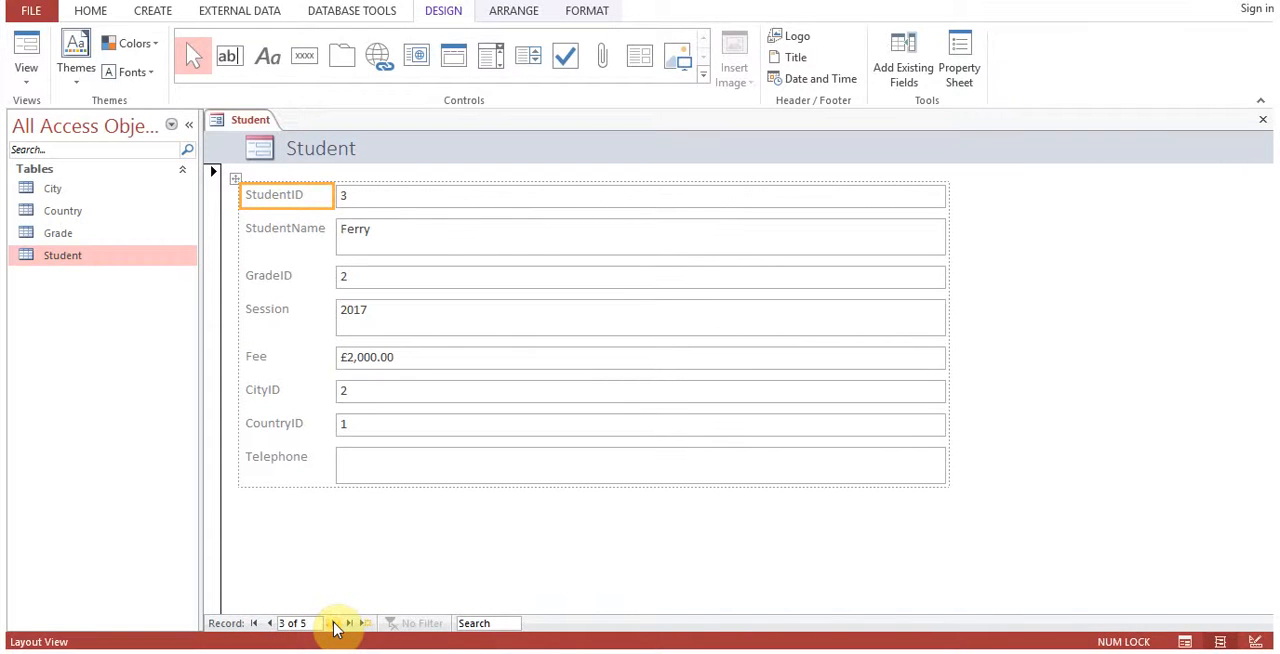
left_click(335, 623)
left_click(335, 623)
left_click(214, 175)
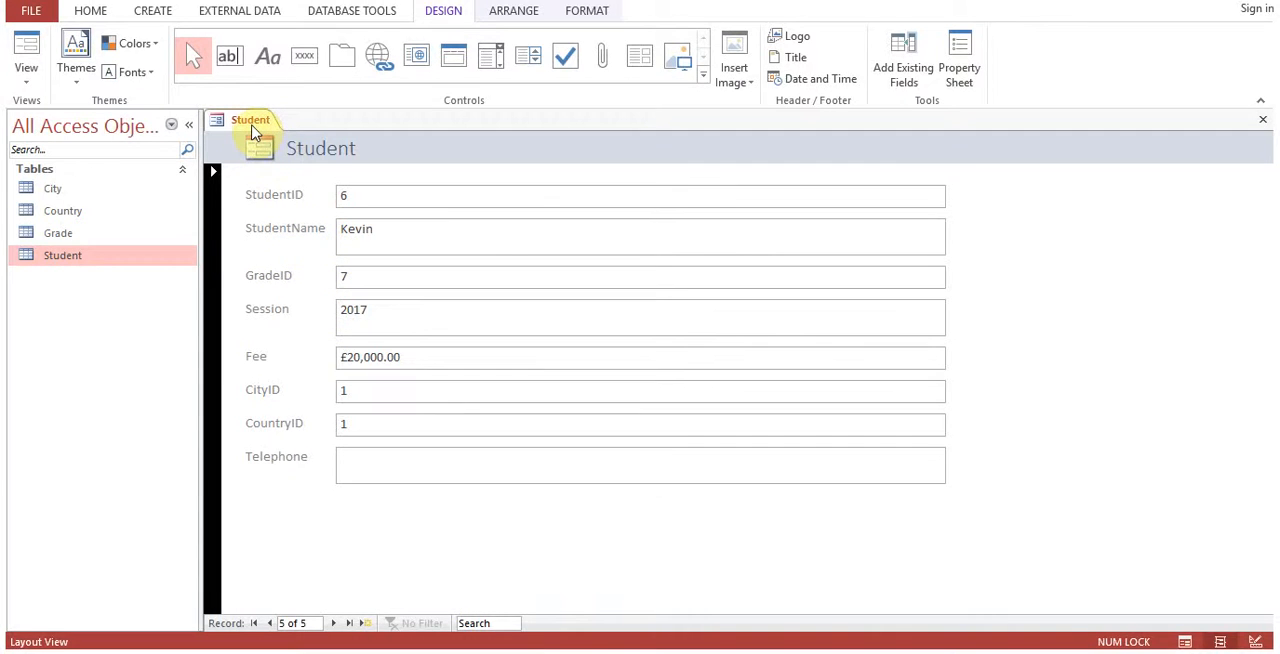
left_click(377, 396)
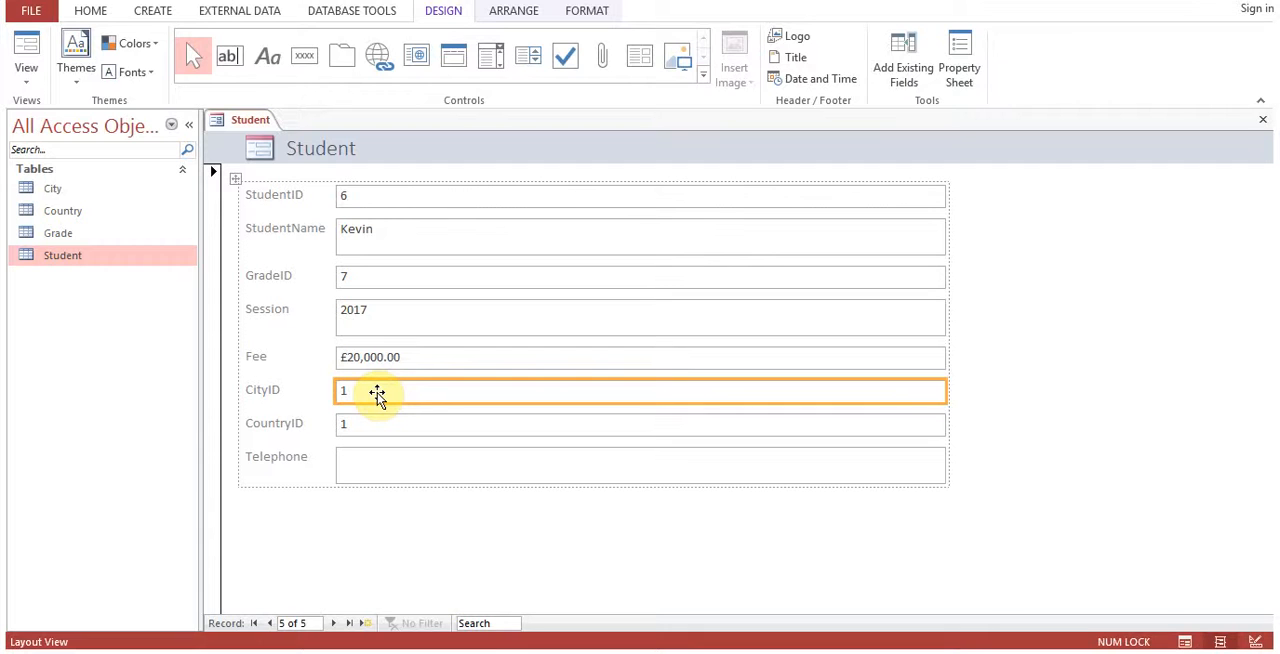
left_click(389, 424)
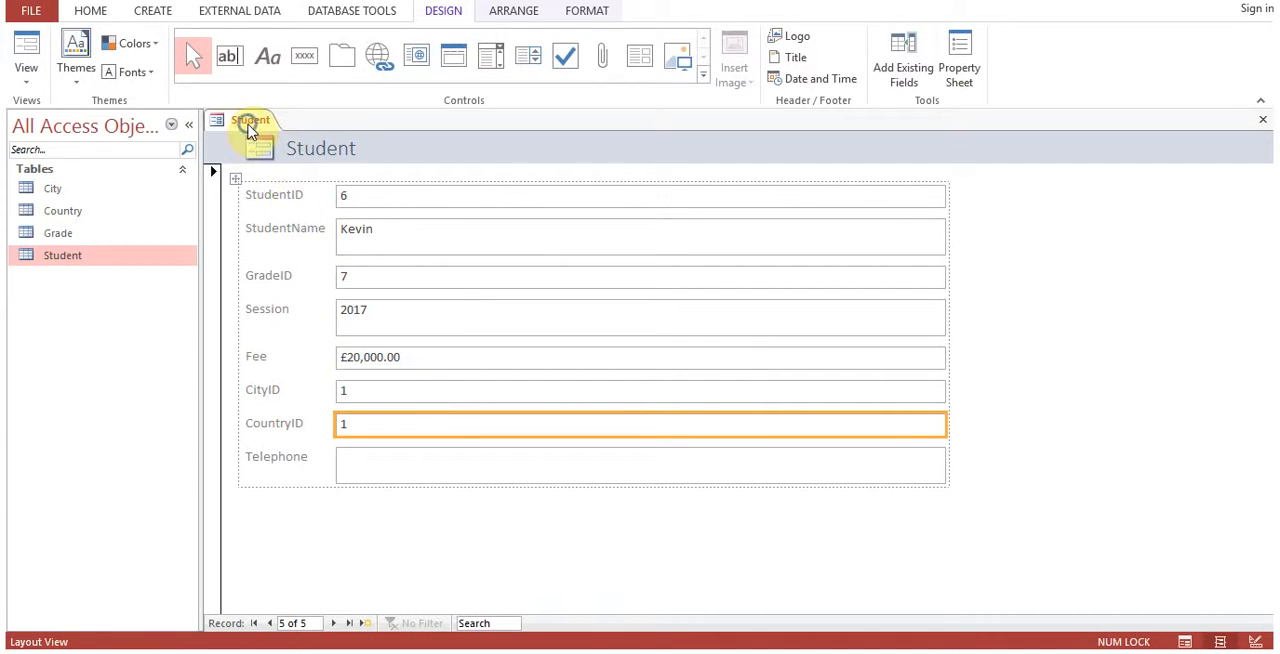
Switch the Student form to Design View and expand the Form Footer section to about 0.5 cm high.
right_click(250, 121)
left_click(317, 252)
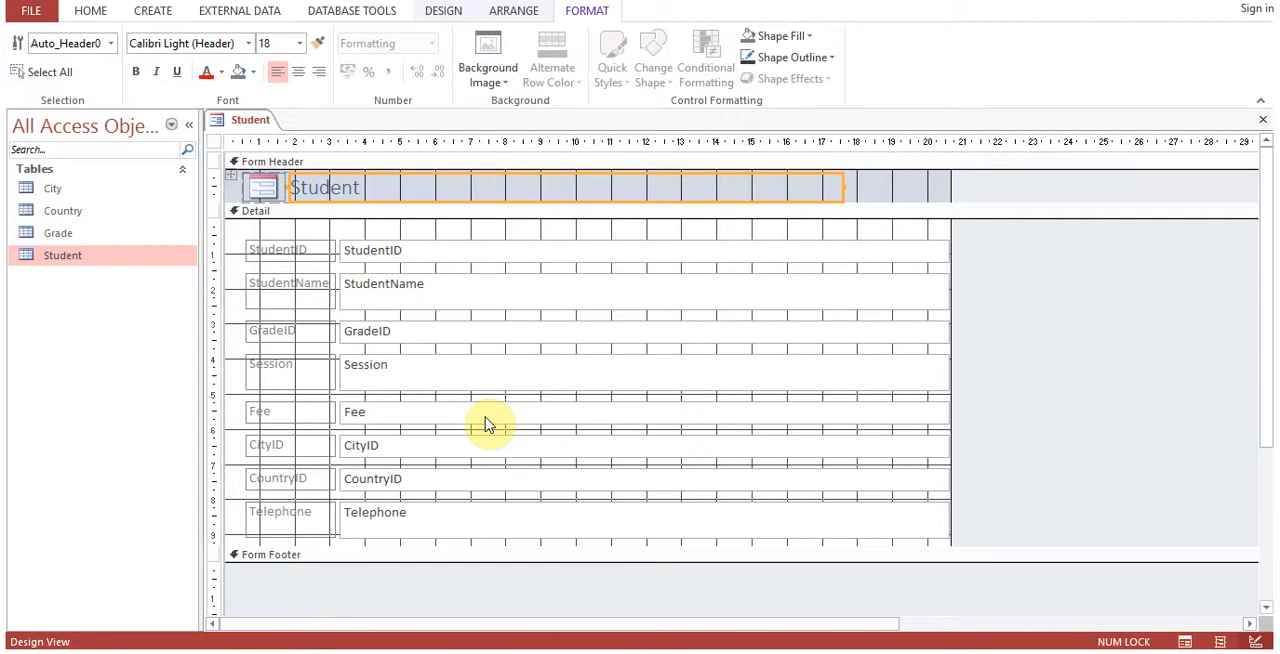
left_click_drag(397, 563, 399, 577)
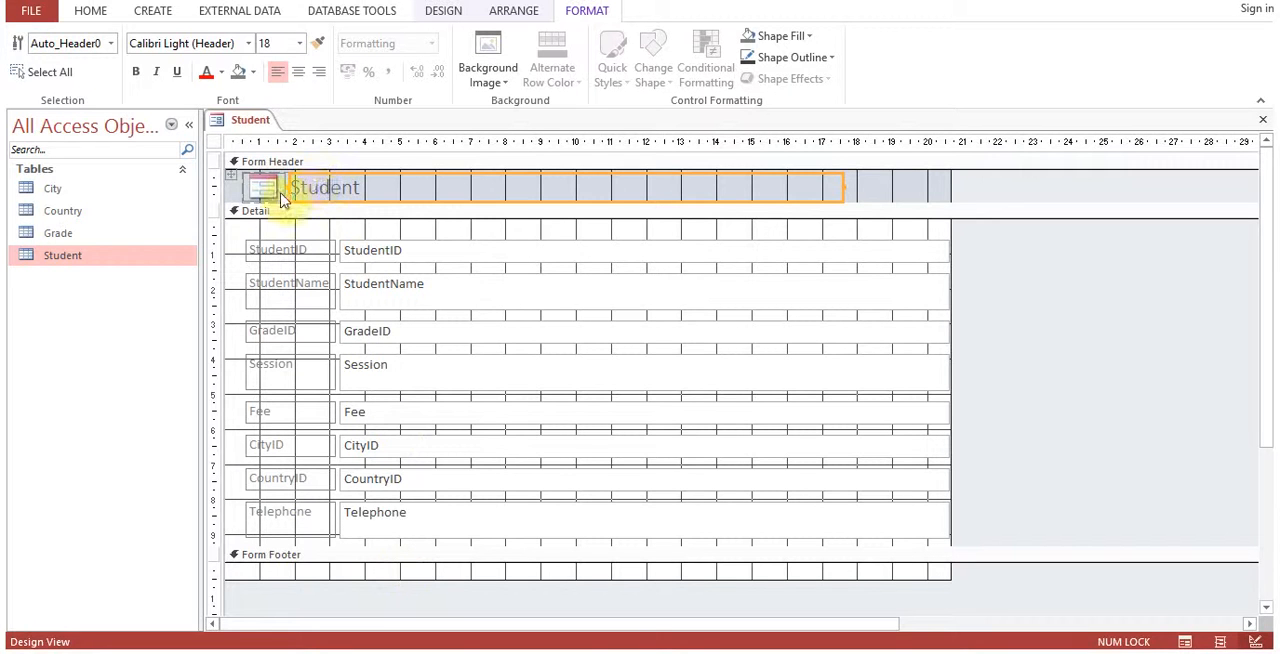
Make the Student title in the form header bold and underlined, and delete the logo beside it.
left_click(312, 190)
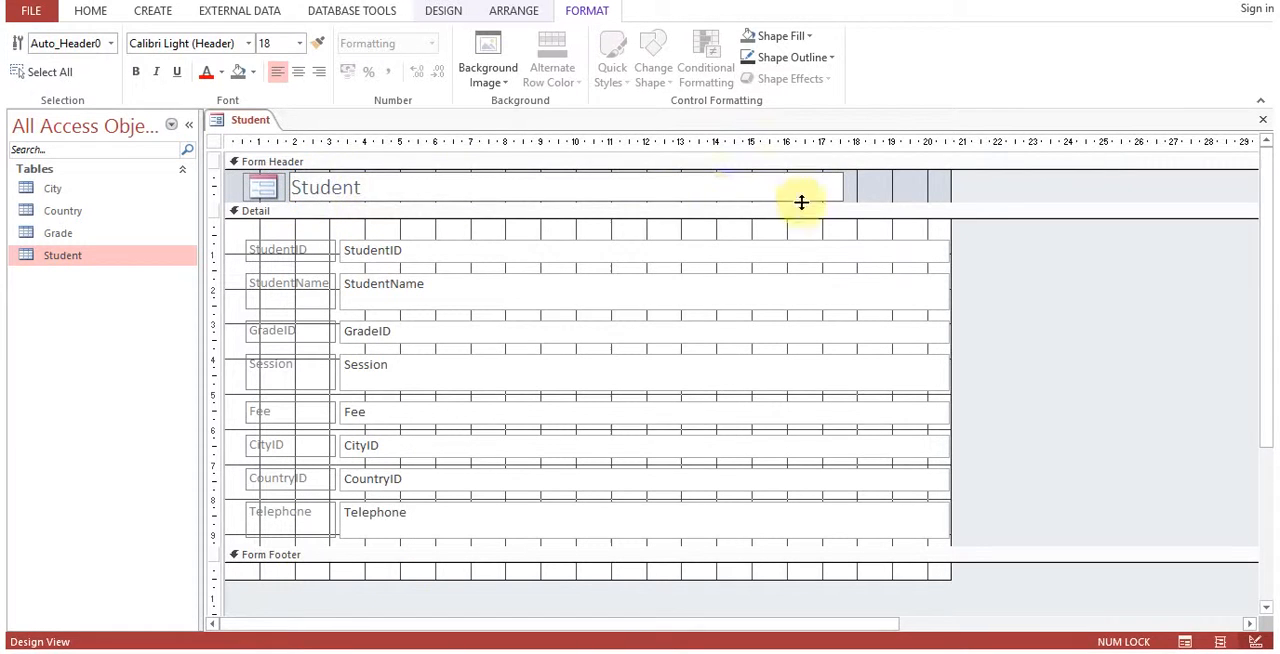
left_click(855, 191)
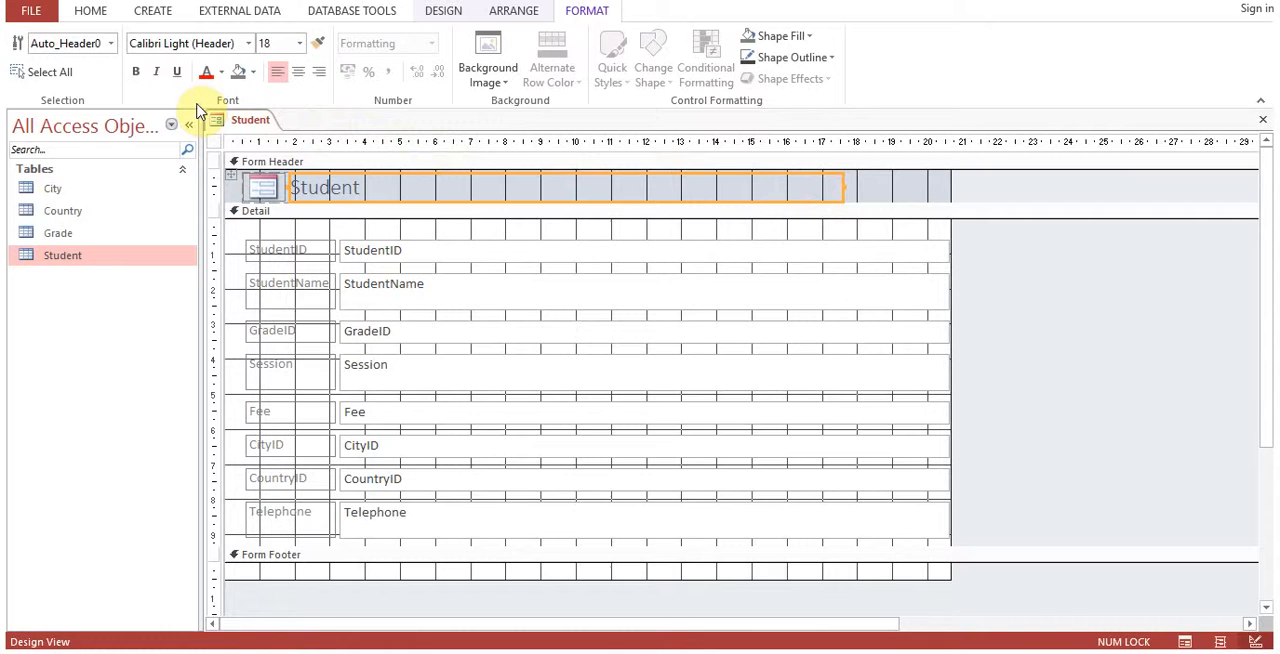
left_click(136, 73)
left_click(177, 73)
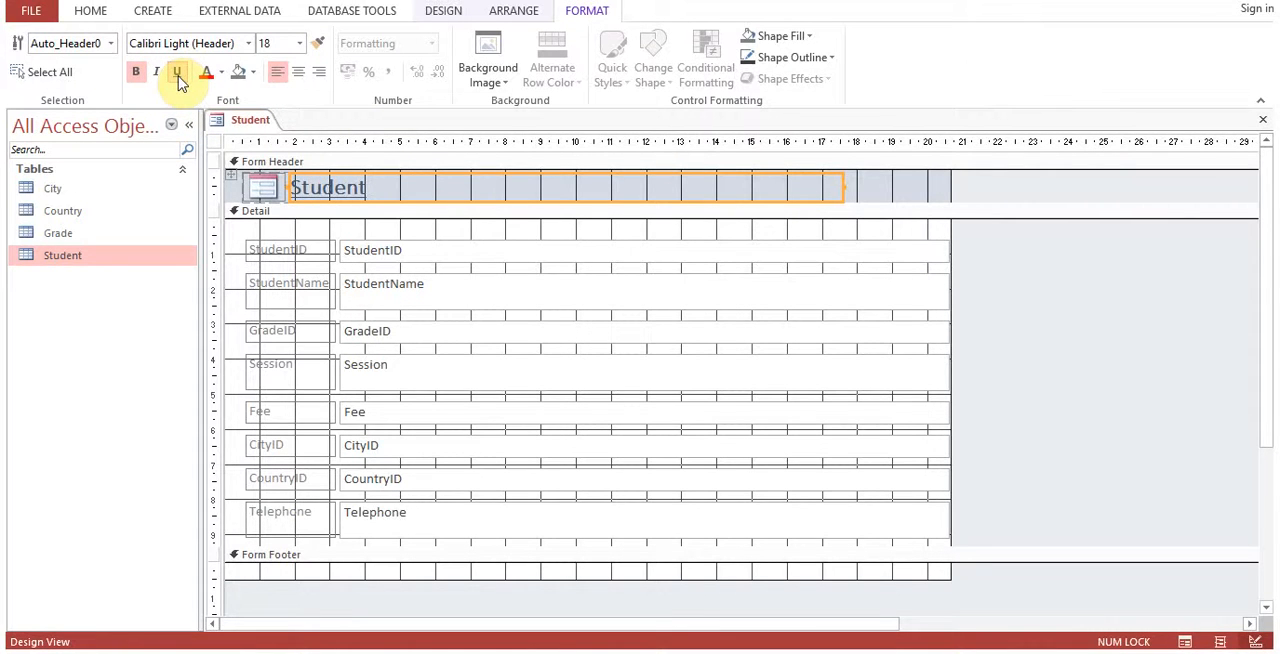
left_click(262, 190)
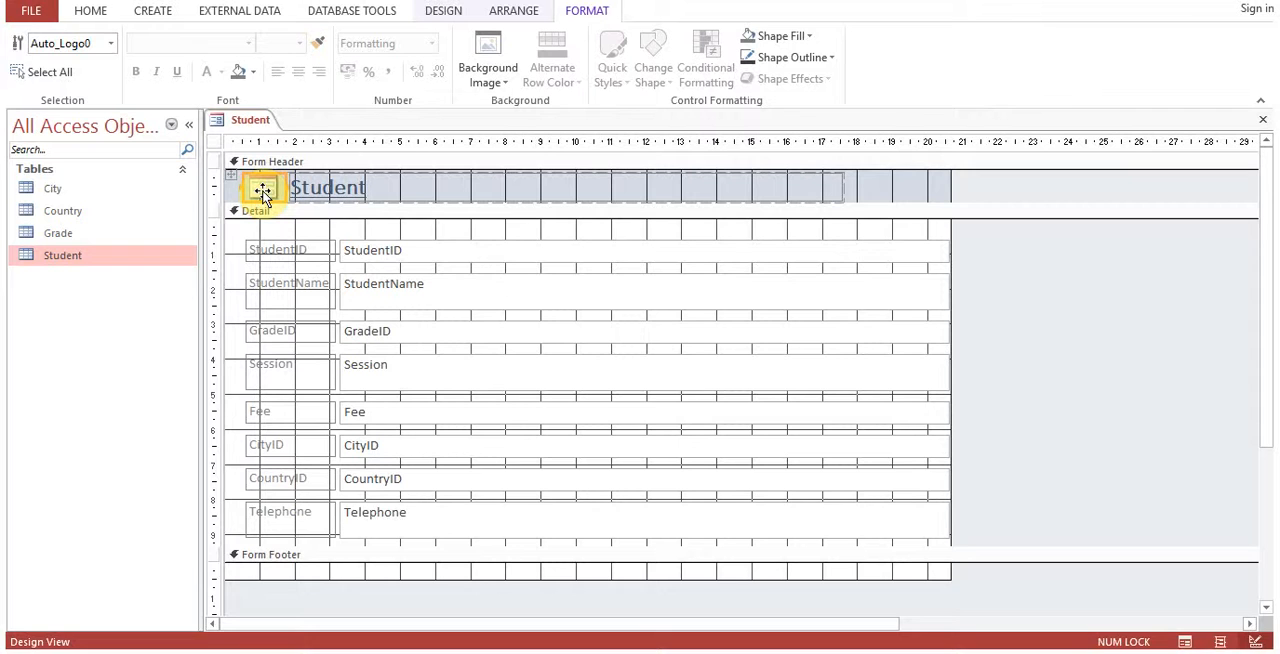
key("Delete")
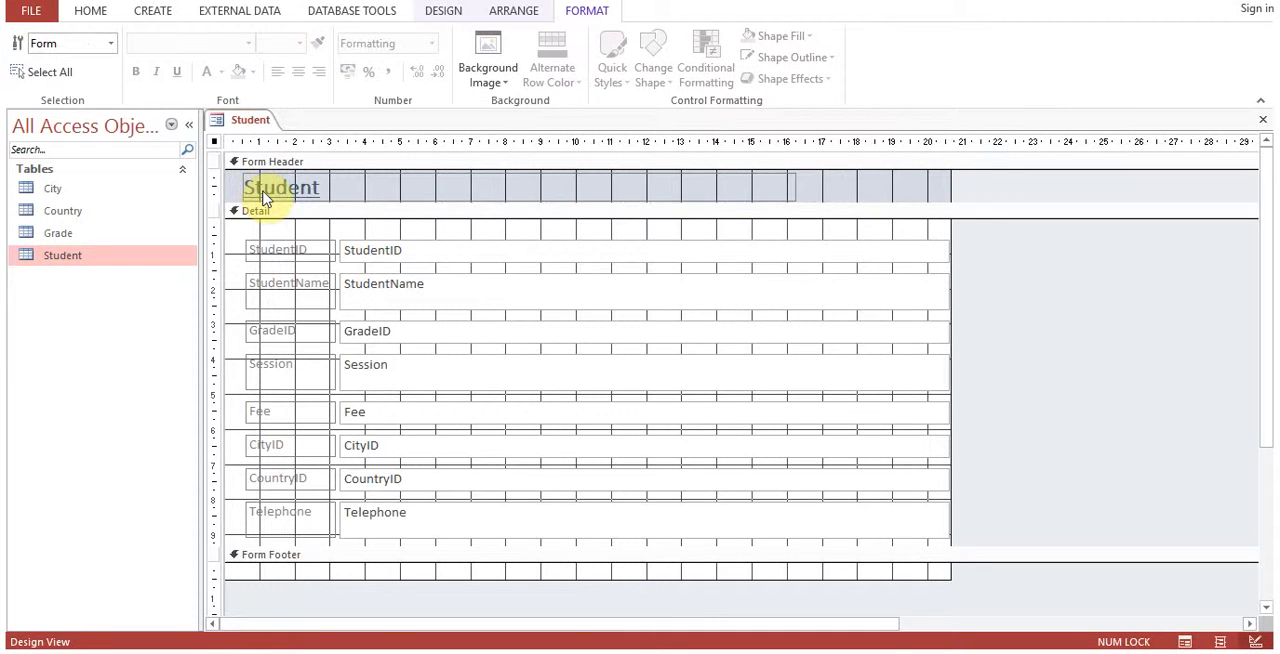
Set the form header's background colour to light blue.
left_click(889, 194)
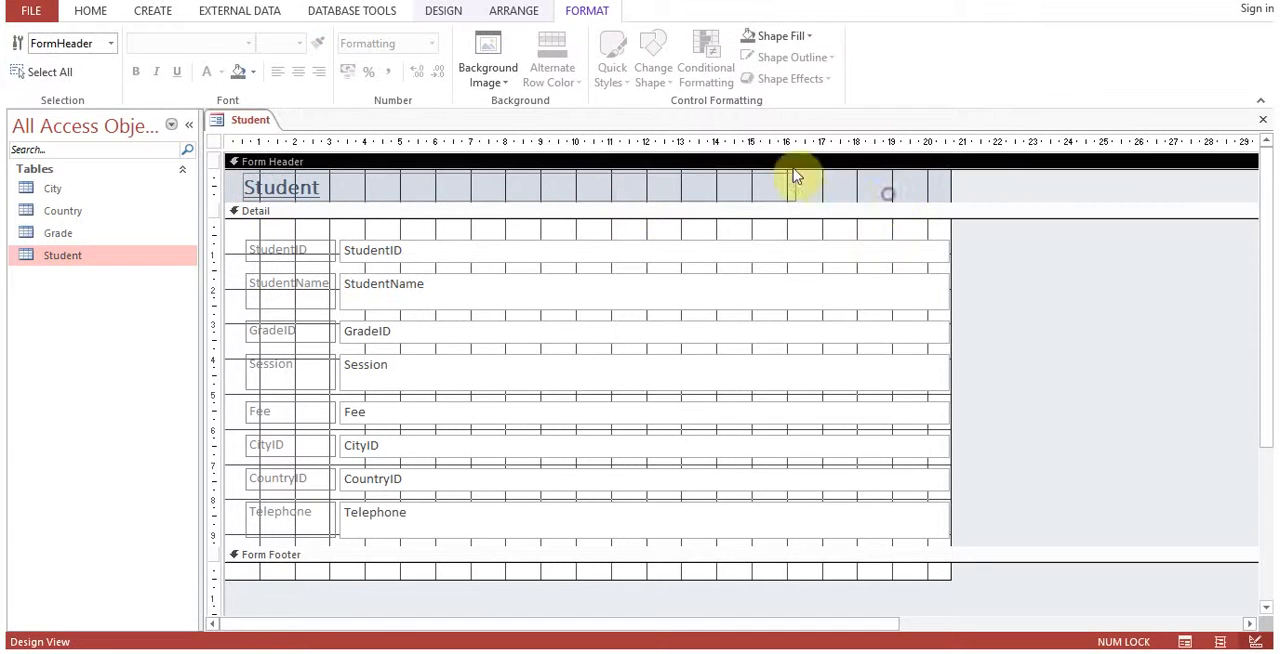
left_click(253, 72)
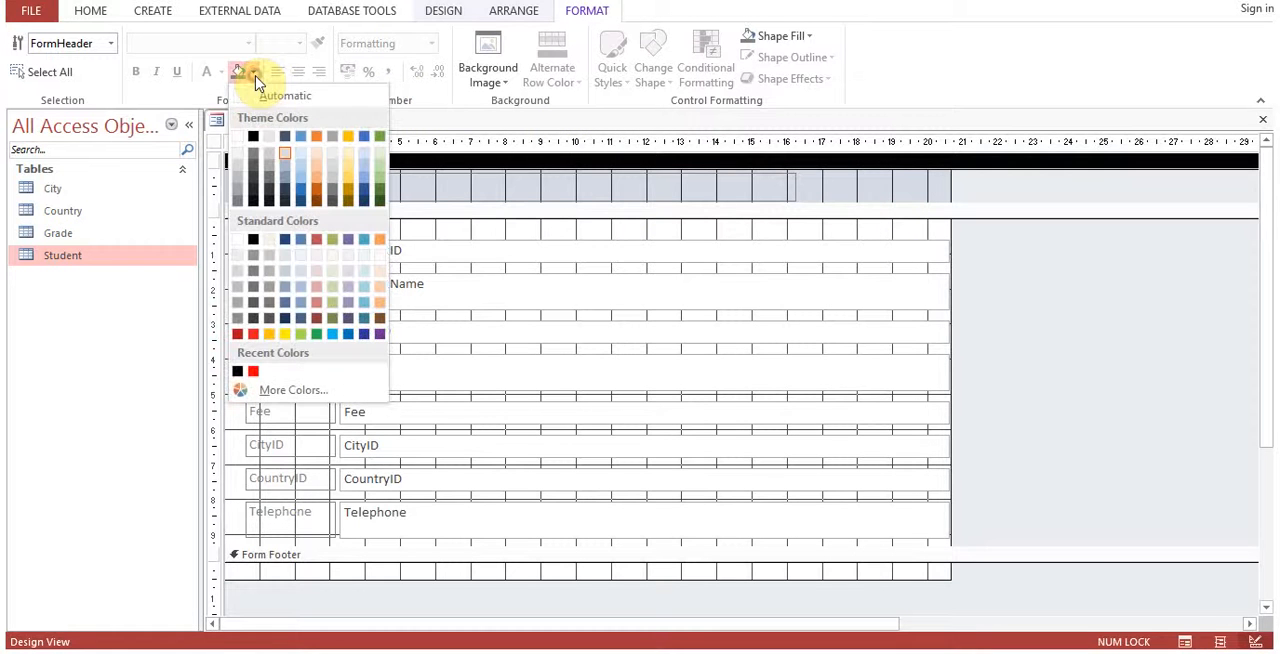
left_click(301, 185)
Change the font colour of the Student title in the form header to white.
left_click(301, 190)
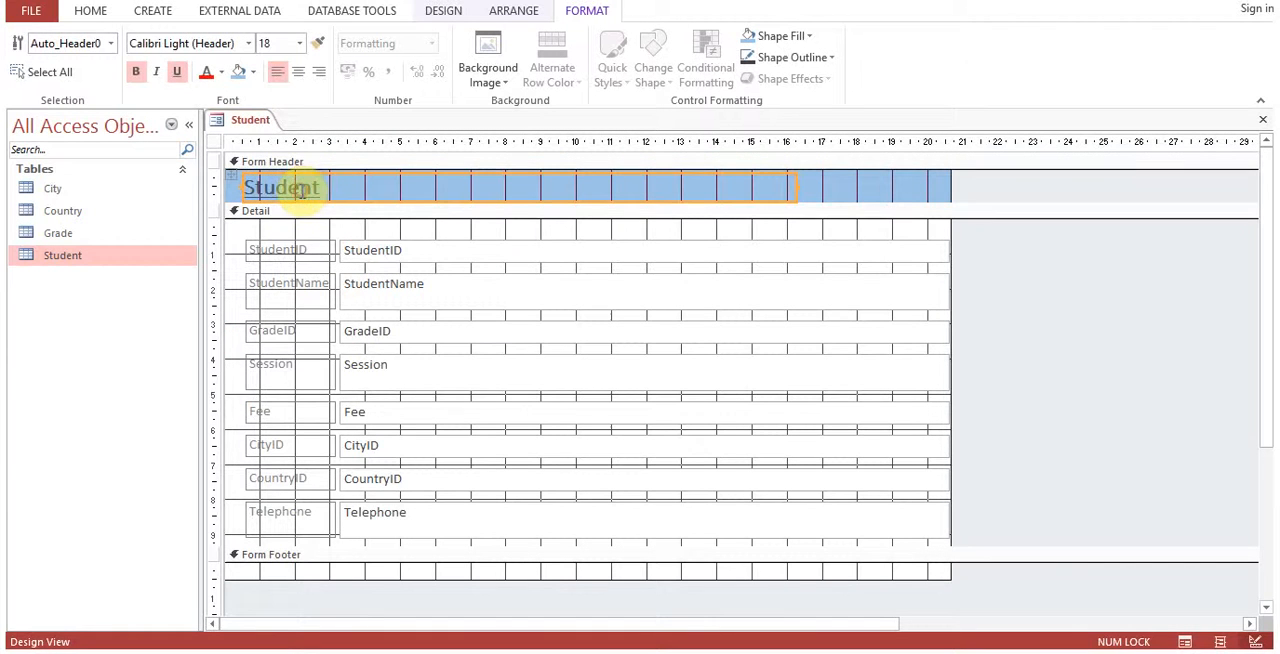
left_click(223, 73)
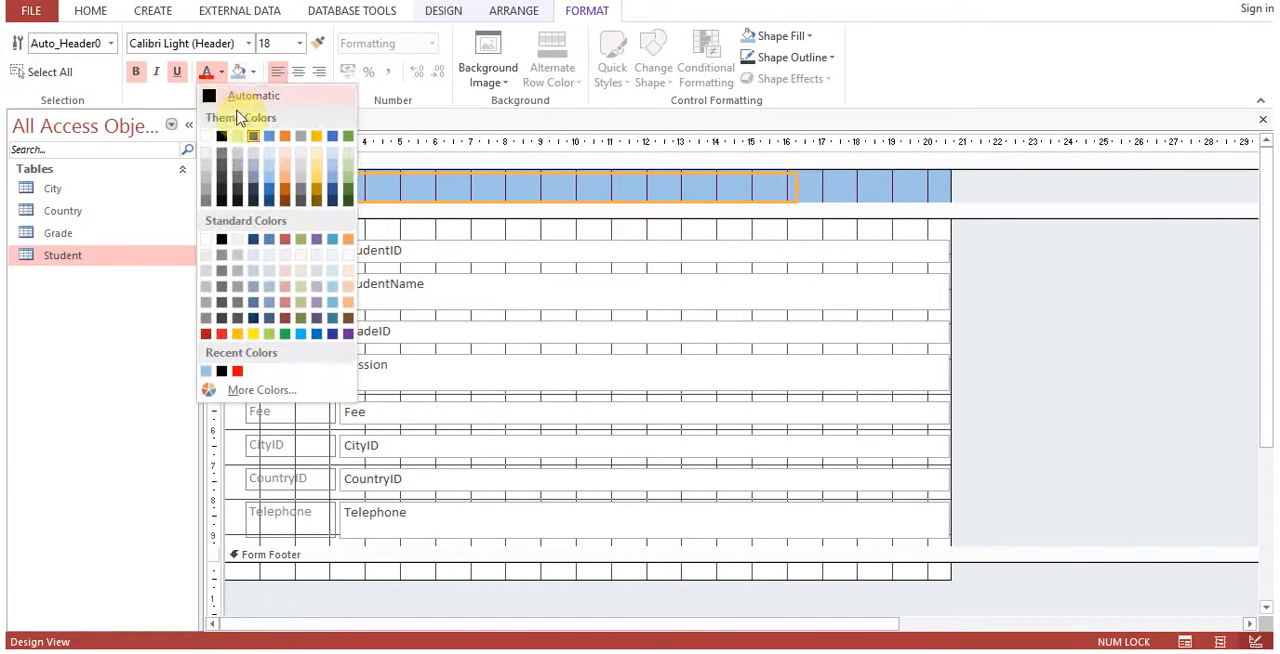
left_click(207, 132)
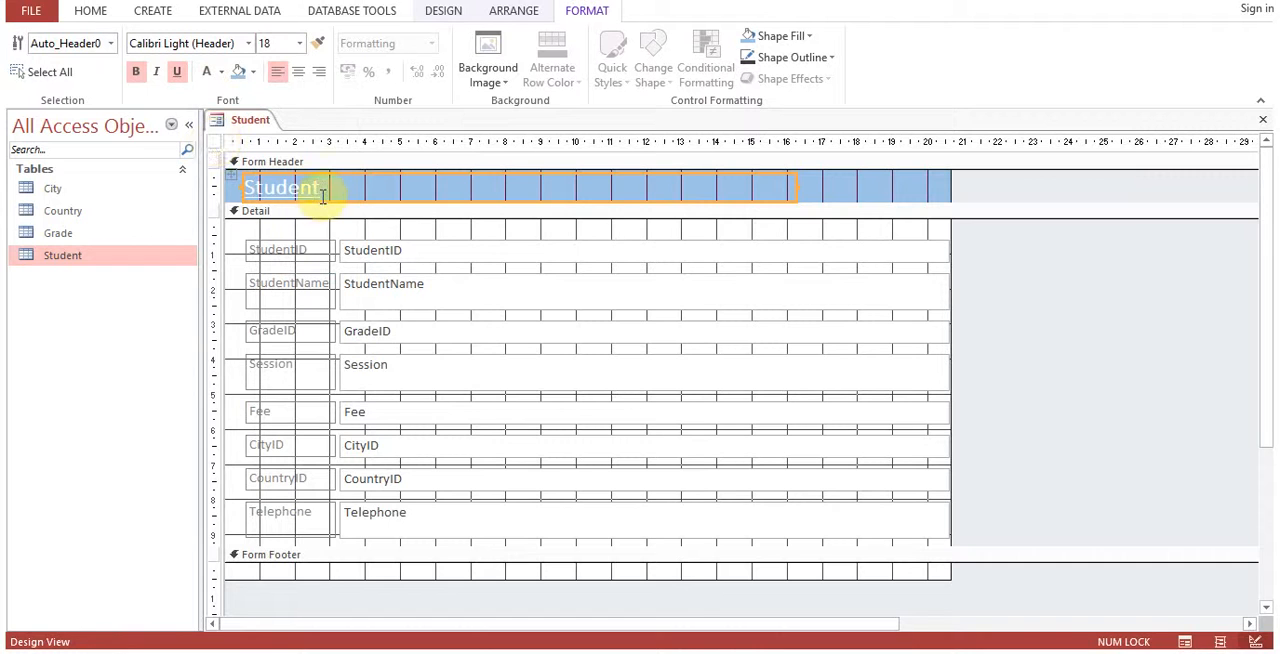
Set the form header's background to a darker shade of blue.
left_click(823, 194)
left_click(254, 80)
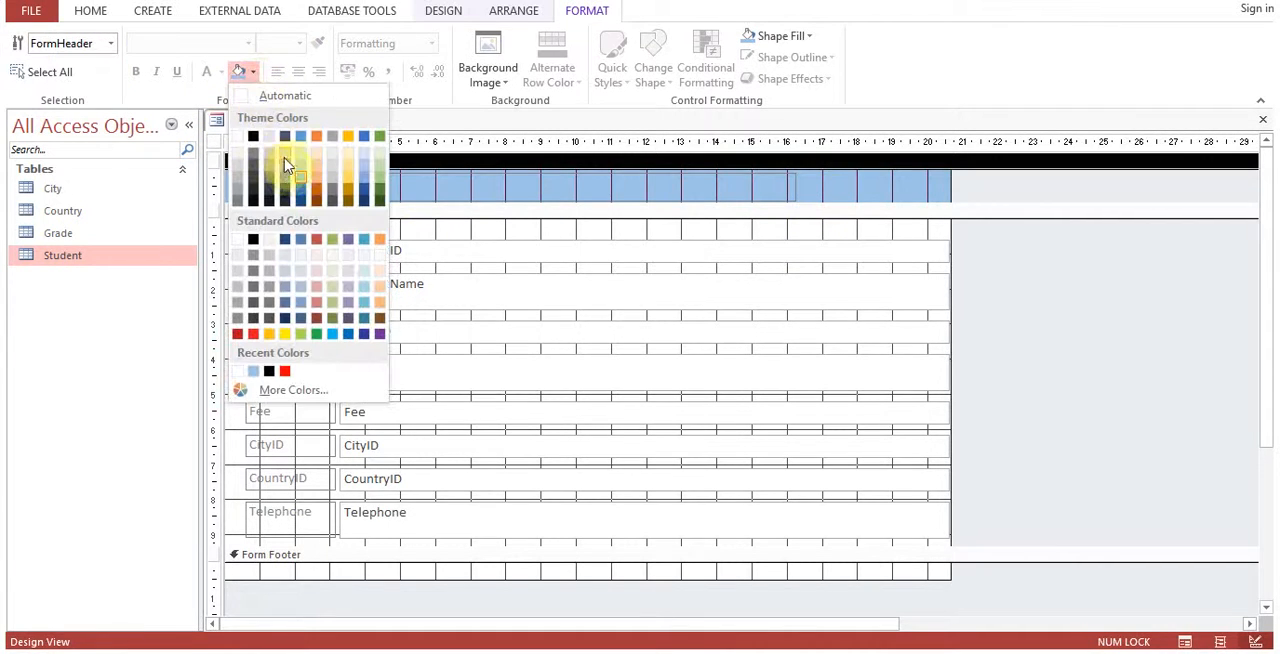
left_click(304, 193)
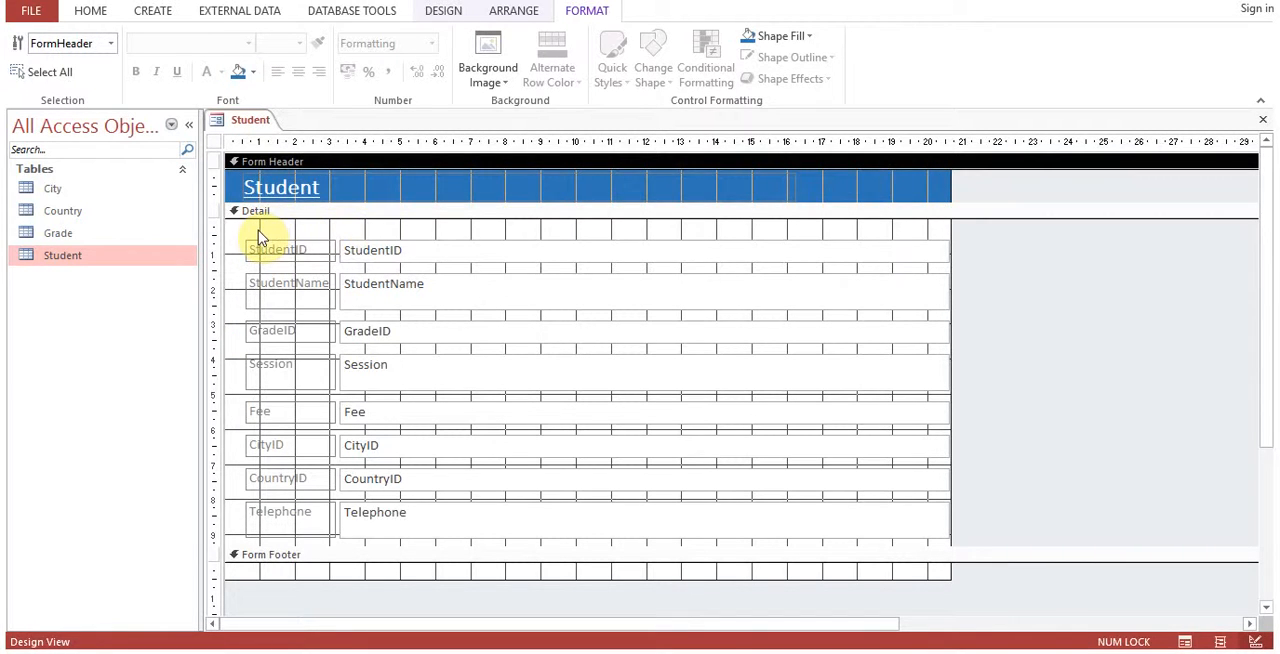
Set the background colour of the form's Detail section to a light blue theme shade.
left_click(258, 238)
left_click(246, 231)
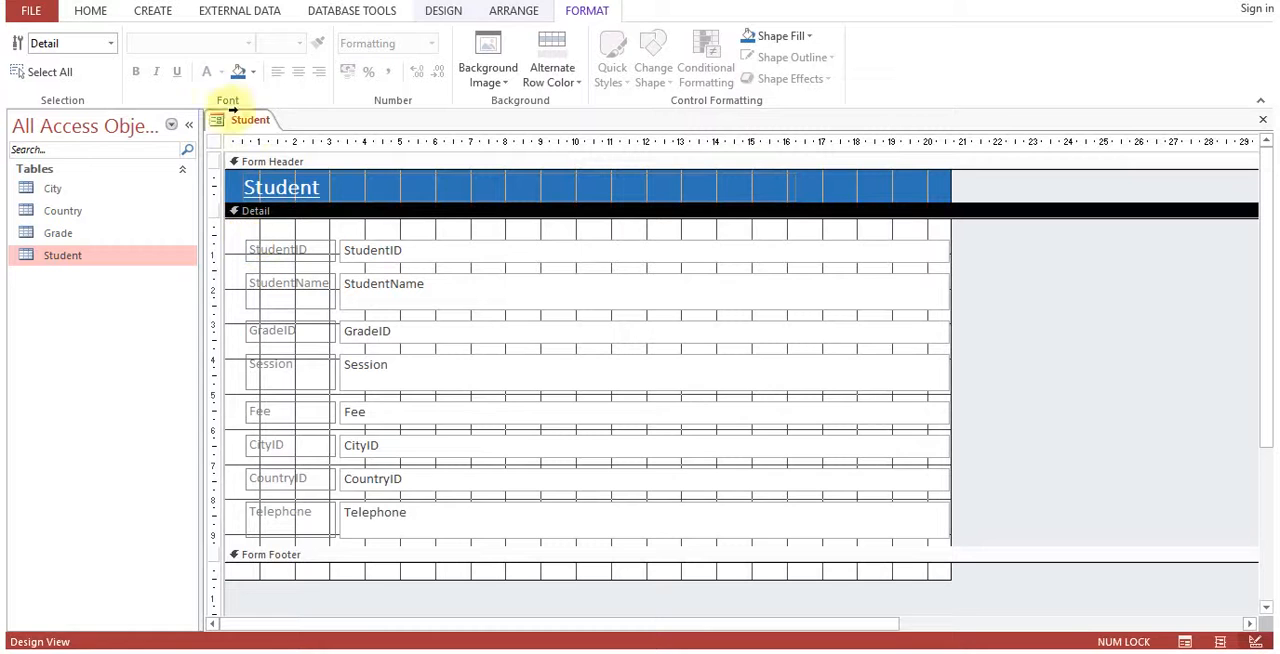
left_click(238, 71)
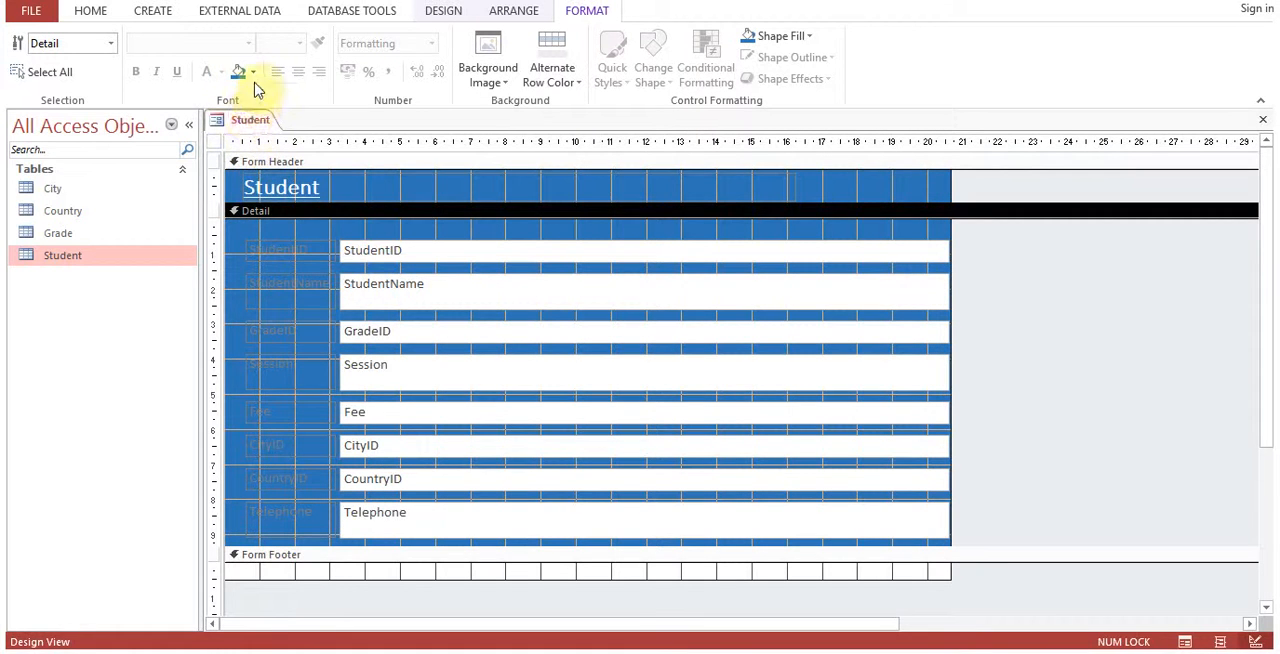
left_click(253, 72)
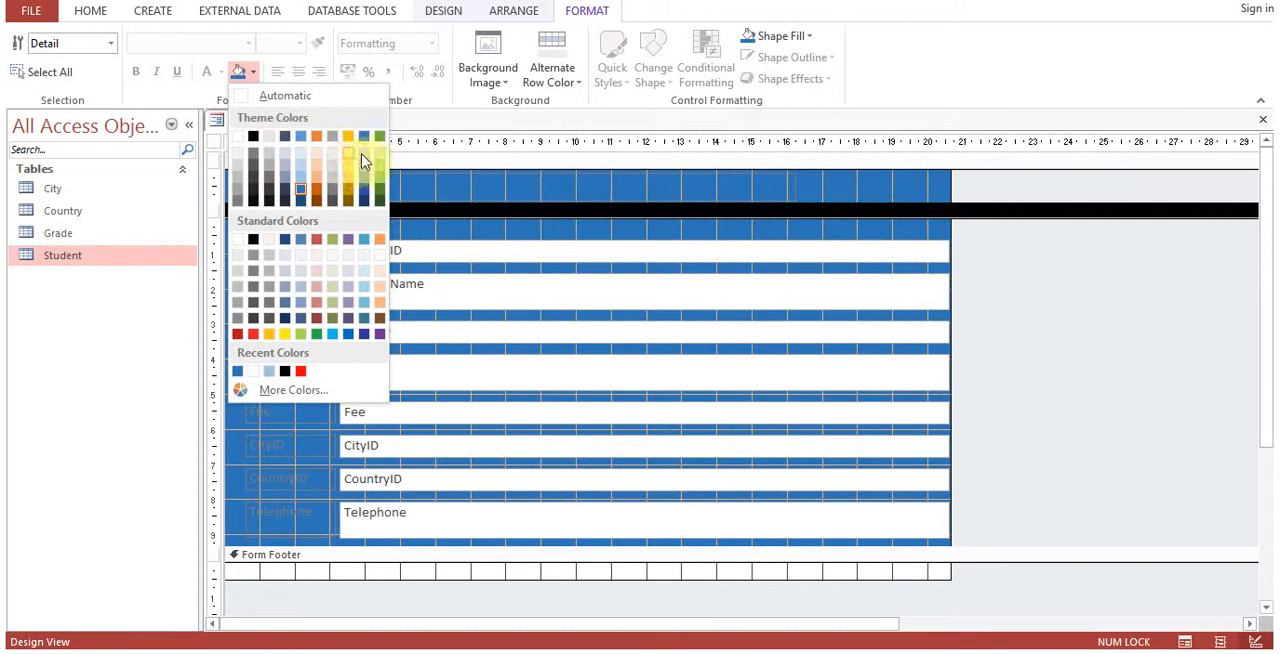
left_click(364, 157)
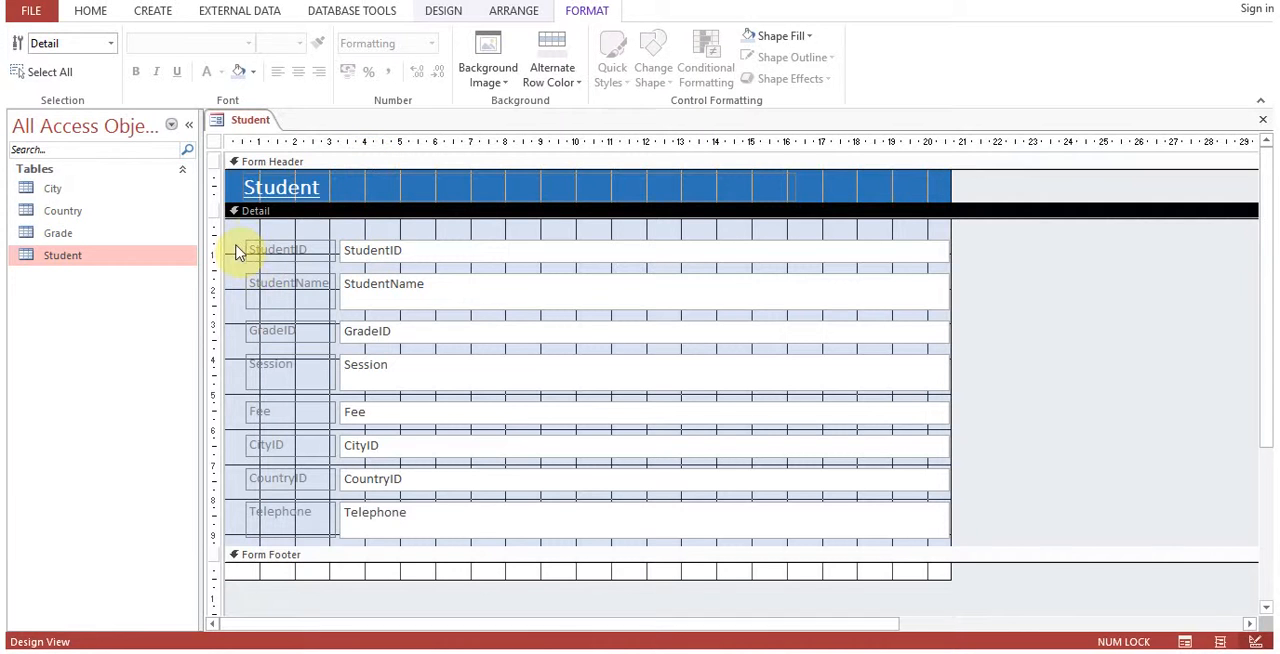
Change the caption of the StudentID label in the Detail section to ID.
left_click(284, 198)
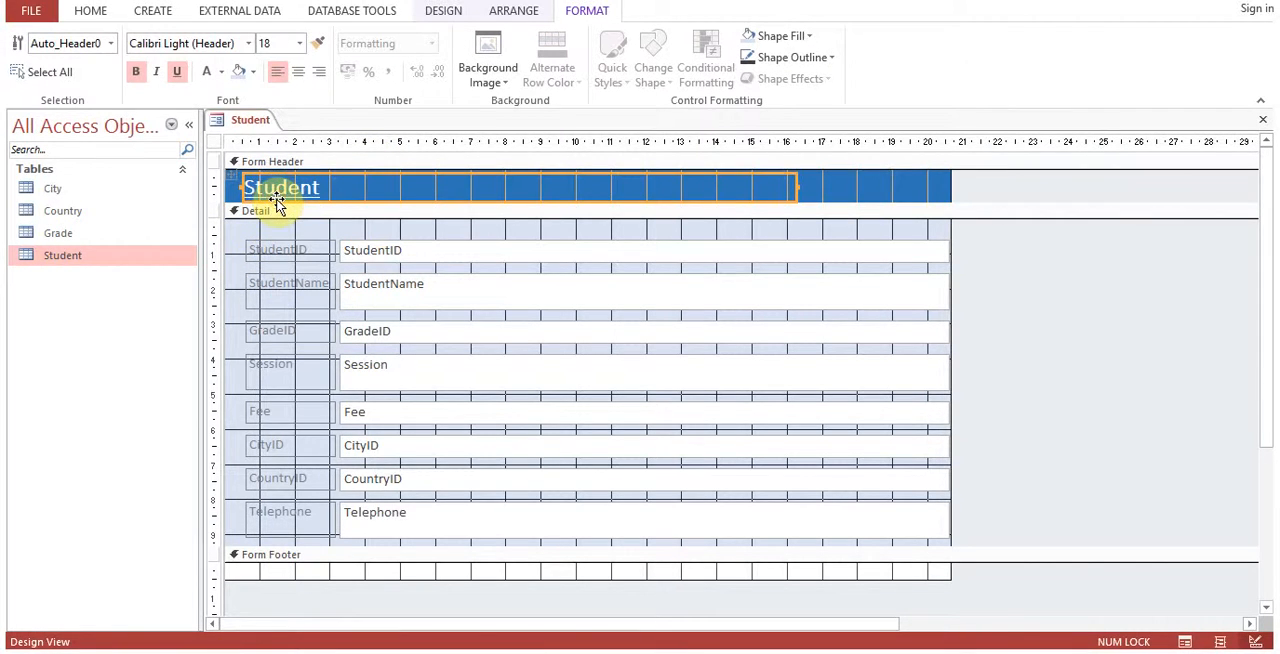
left_click(395, 250)
left_click(405, 287)
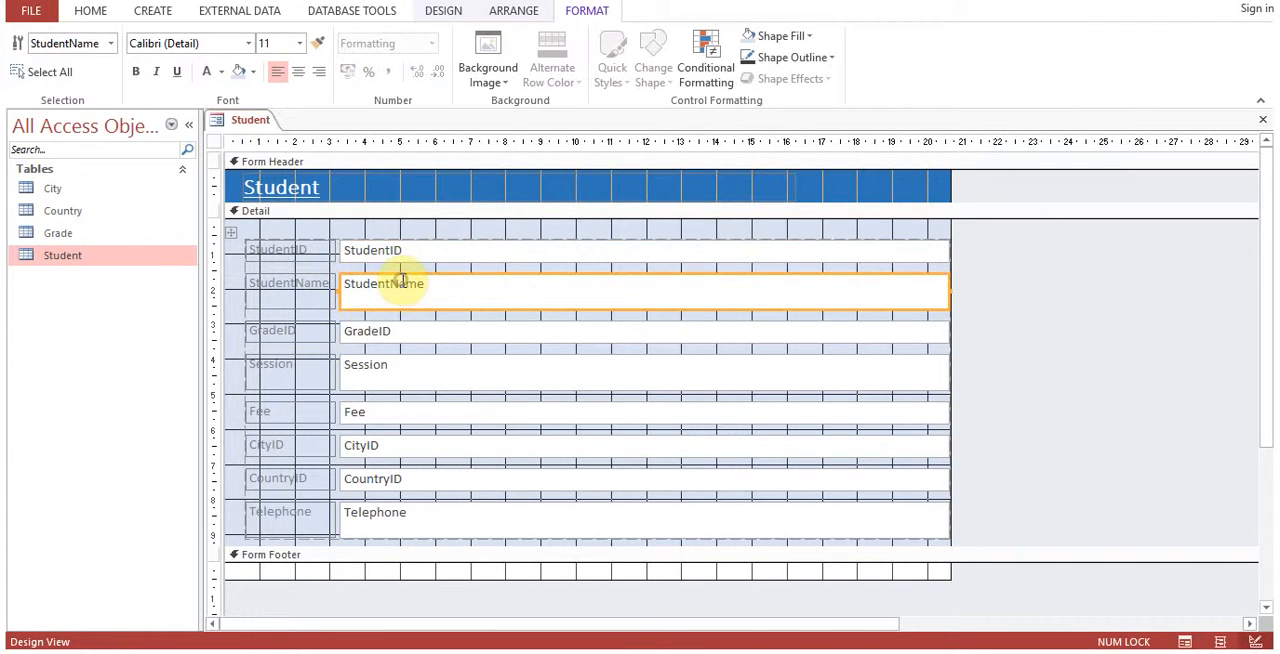
left_click(290, 251)
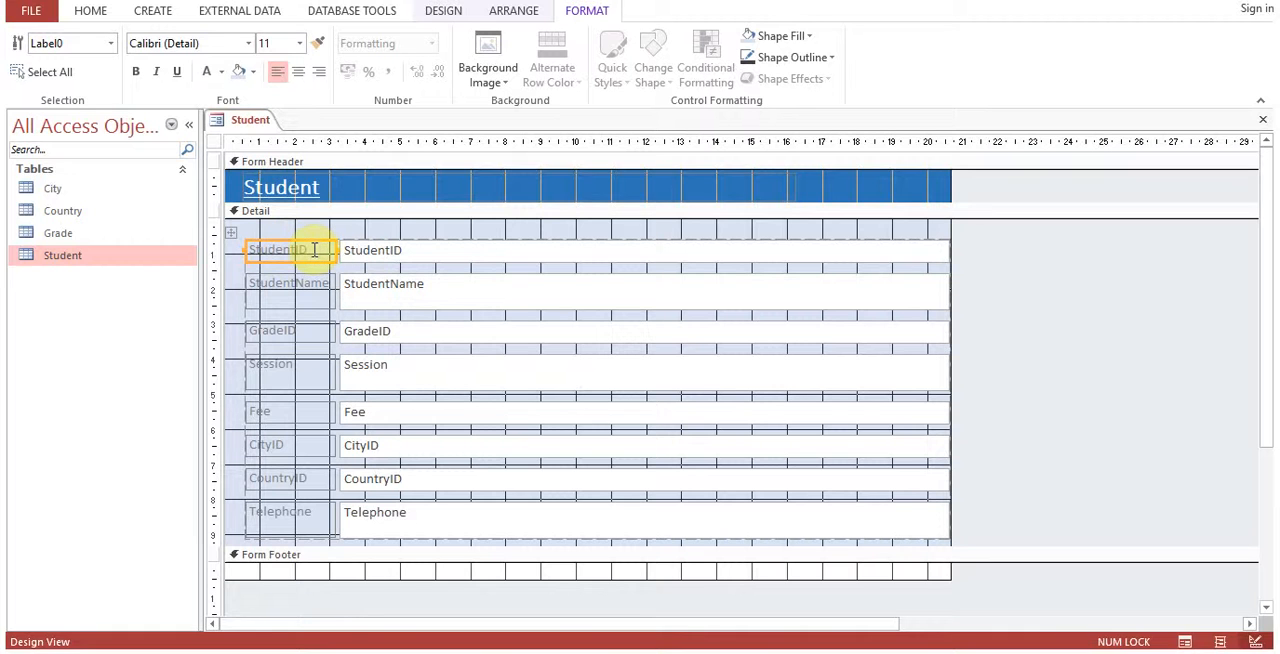
left_click(314, 250)
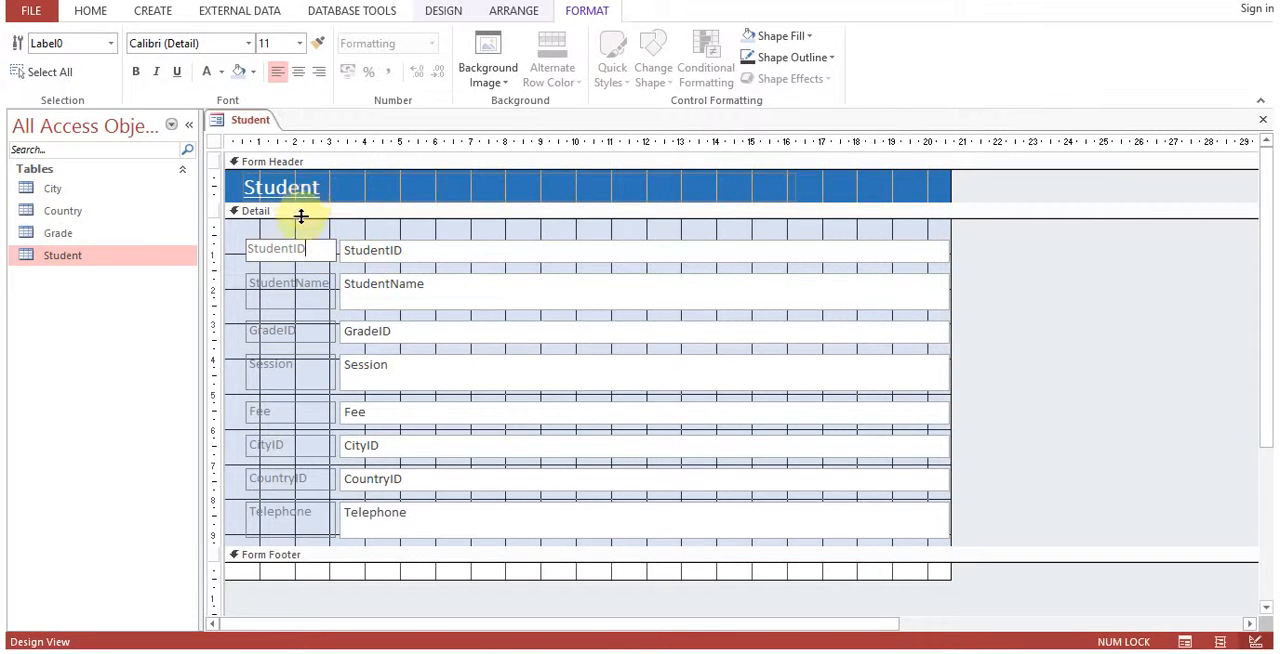
left_click_drag(316, 251, 229, 262)
type("ID")
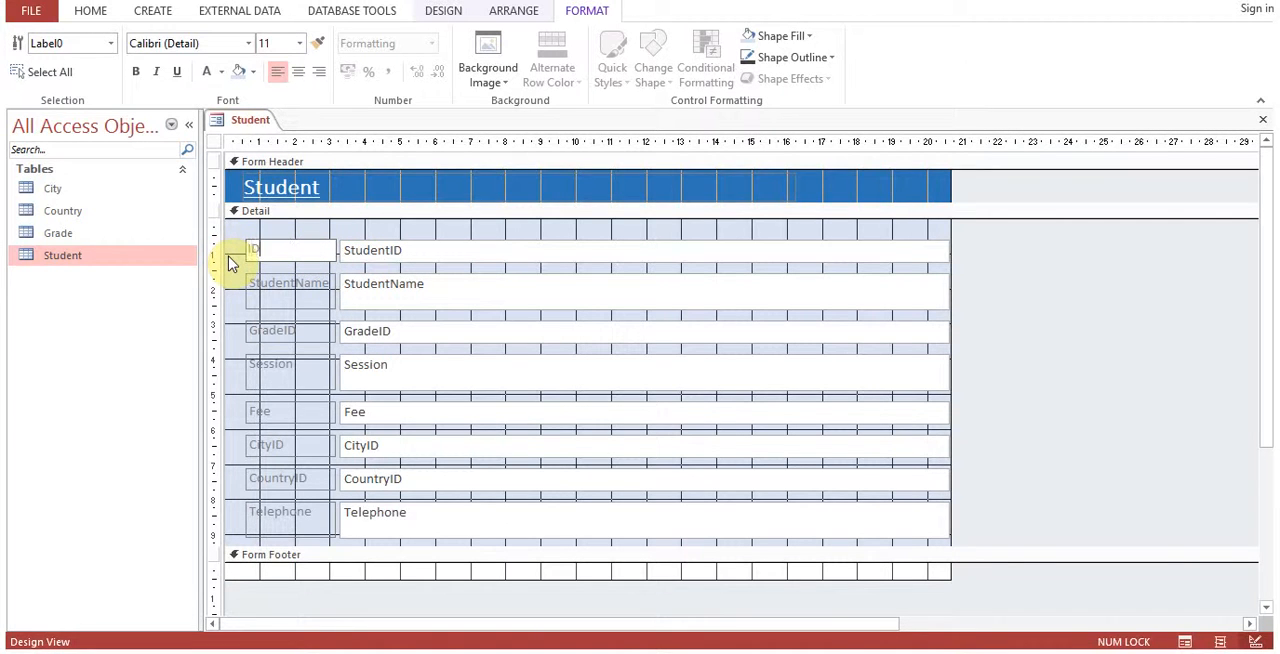
Shorten the StudentName label's caption to Name and the GradeID label's caption to Grade.
left_click(277, 285)
left_click(291, 282)
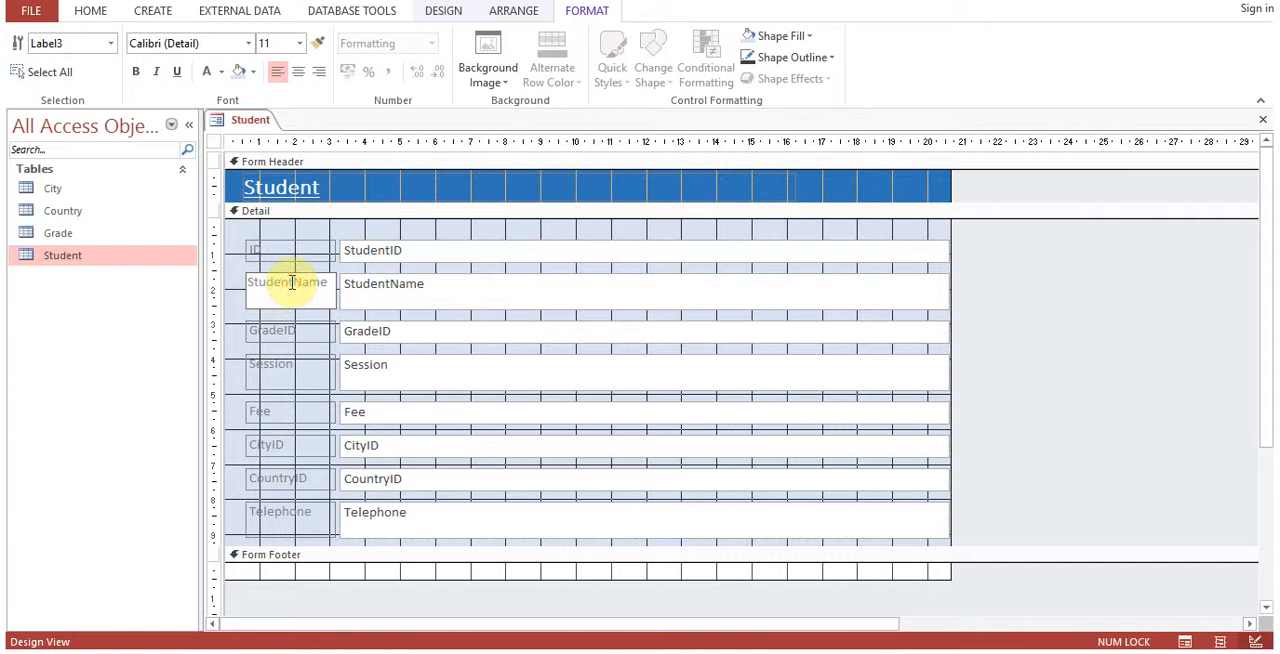
left_click_drag(291, 282, 223, 281)
key("BackSpace")
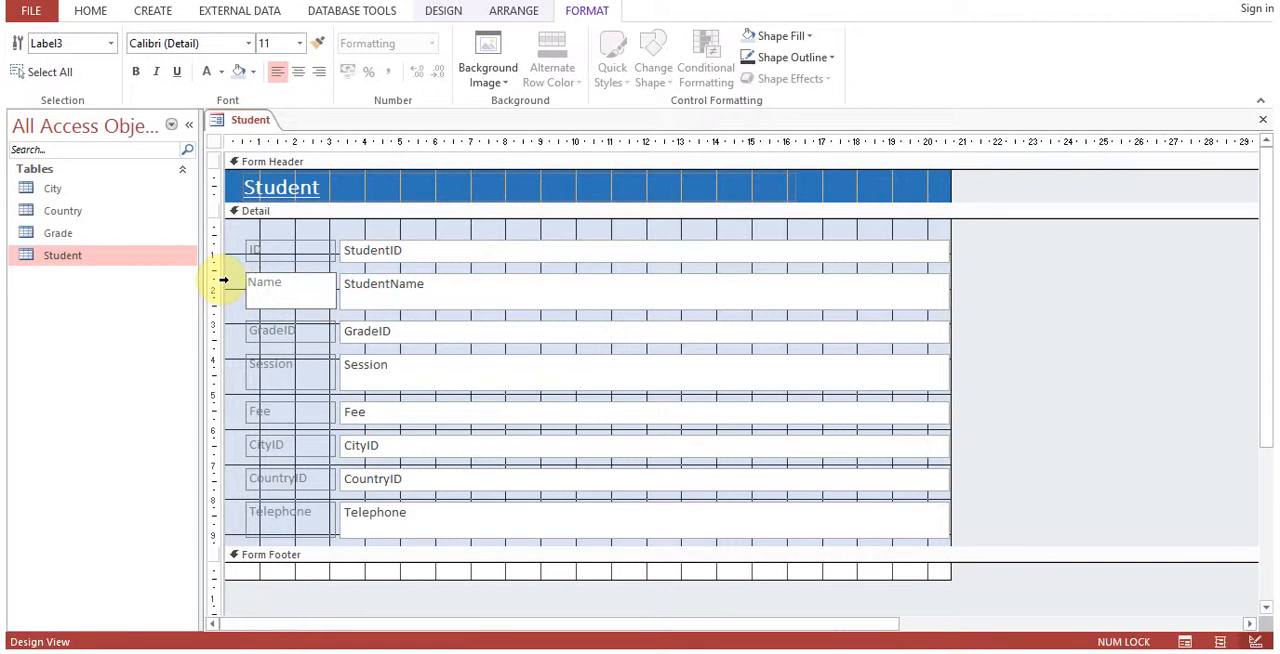
left_click(270, 328)
left_click(298, 326)
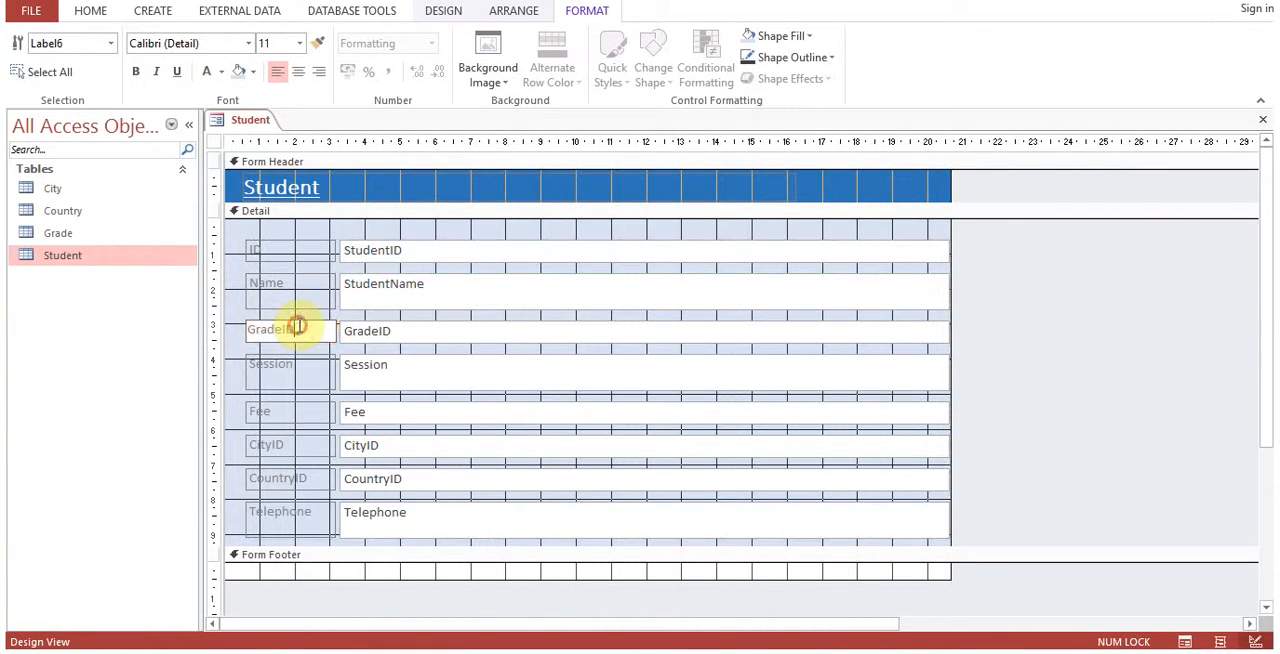
key("BackSpace")
key("BackSpace")
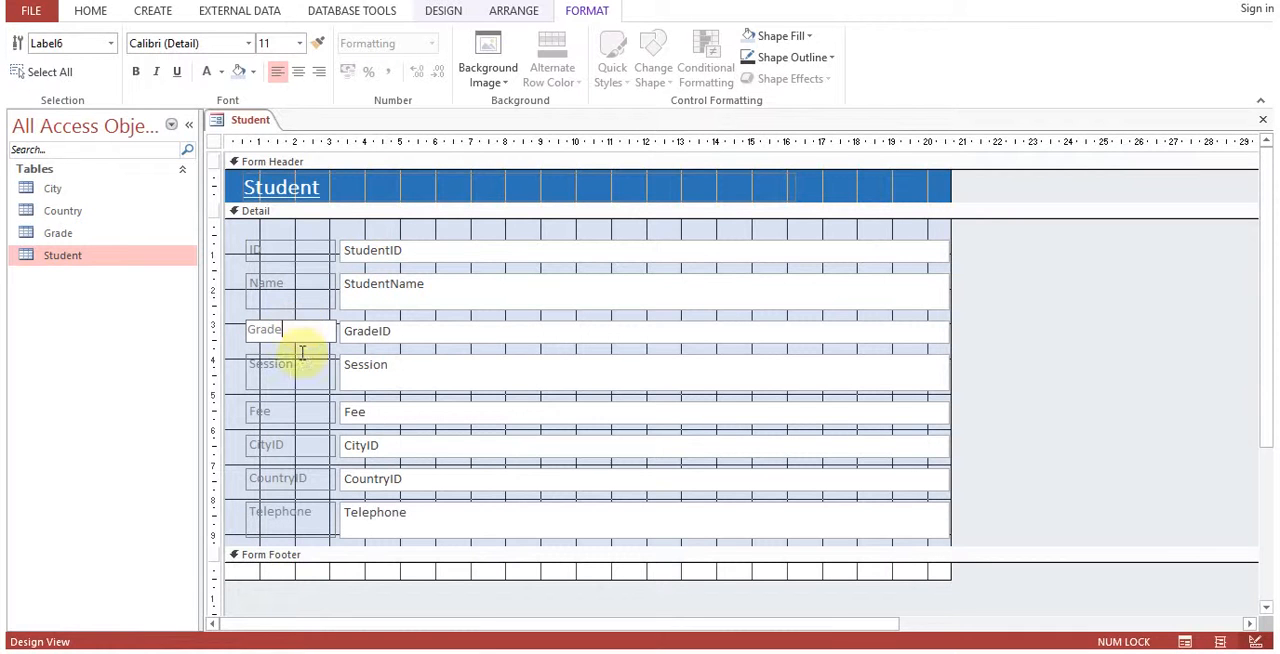
Shorten the CityID label's caption to City and the CountryID label's caption to Country.
left_click(287, 445)
left_click(292, 444)
key("BackSpace")
key("BackSpace")
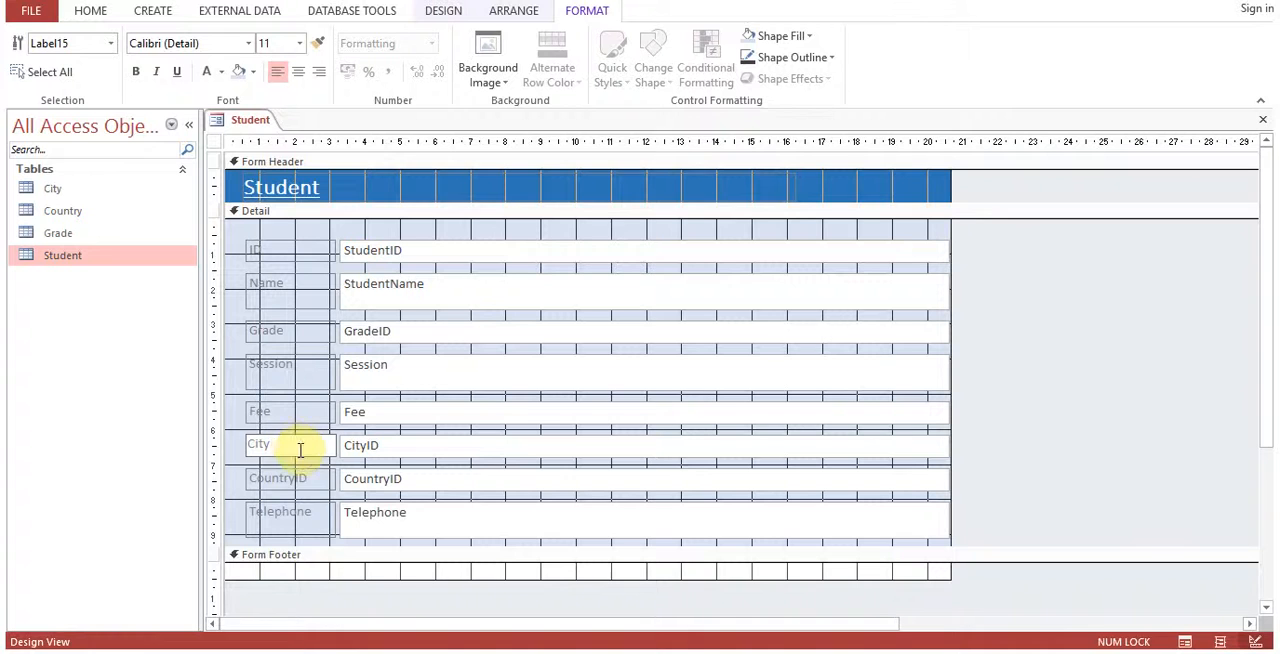
left_click(314, 479)
left_click(318, 479)
key("BackSpace")
key("BackSpace")
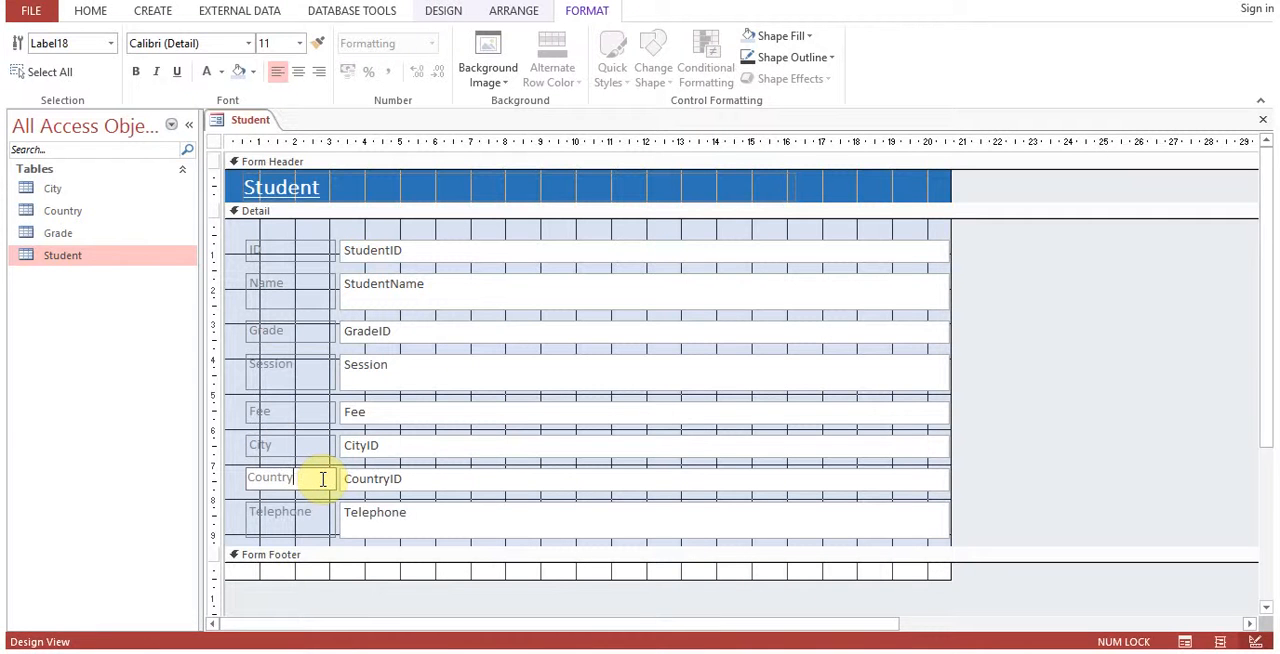
Change the font colour of all eight field labels, from ID to Telephone, to dark blue-grey.
left_click(233, 240)
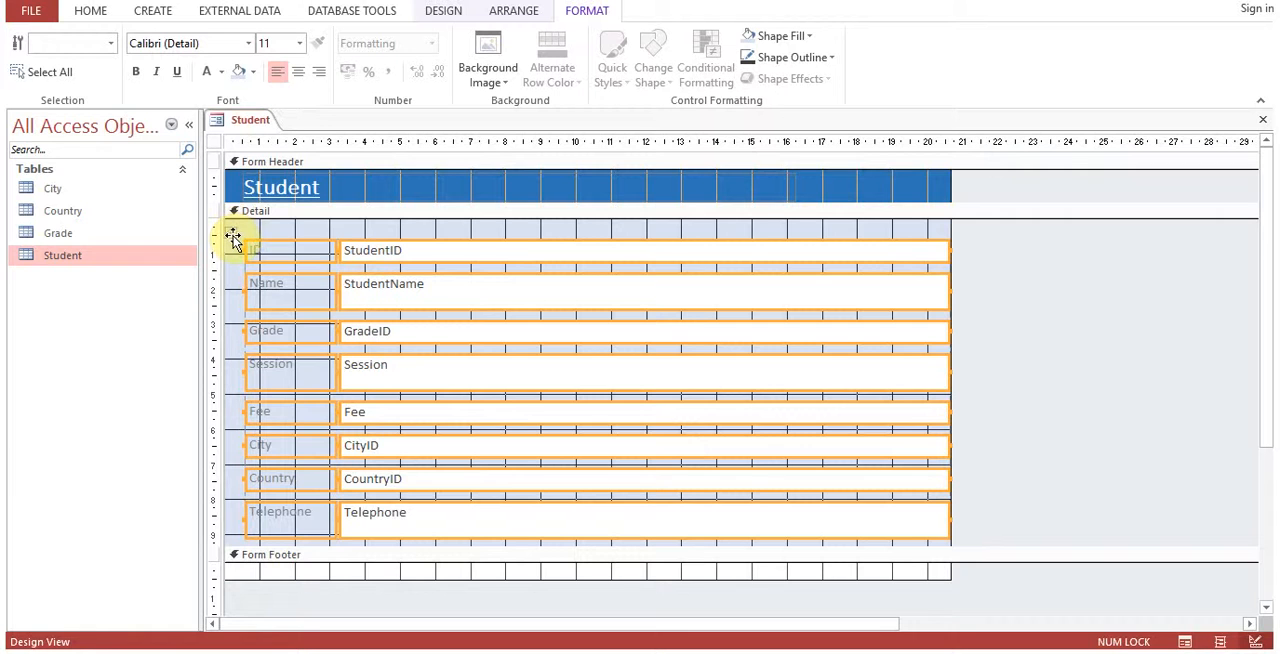
left_click_drag(240, 232, 290, 535)
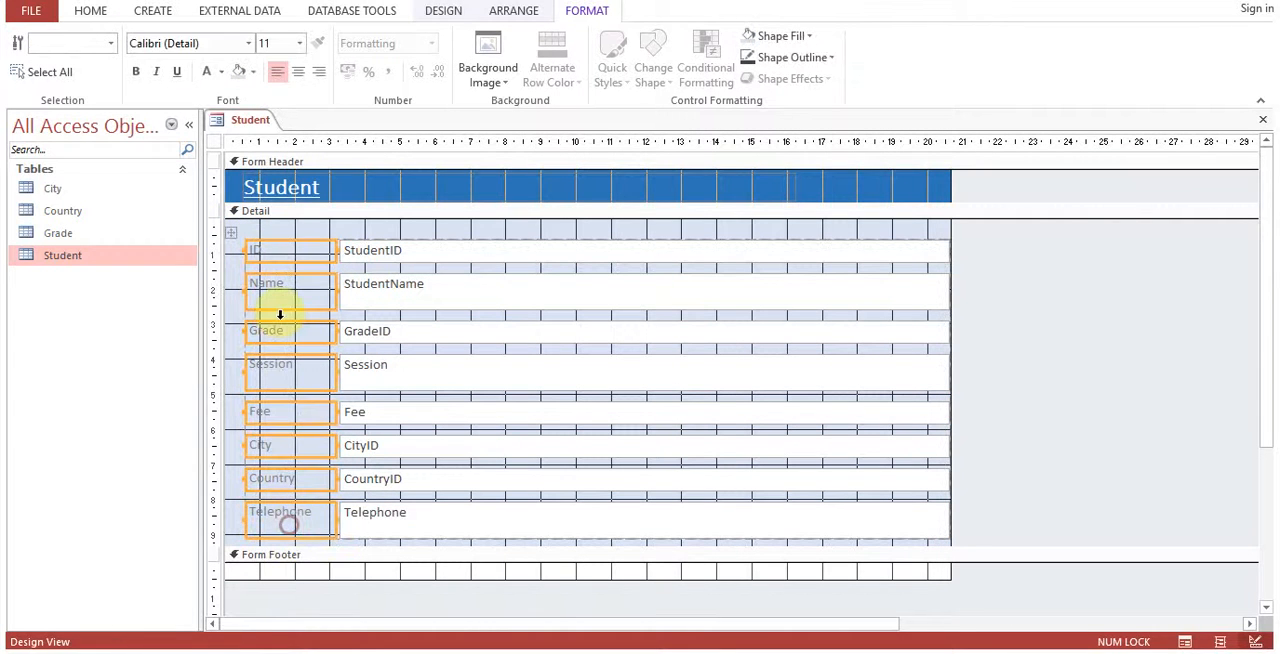
left_click(221, 74)
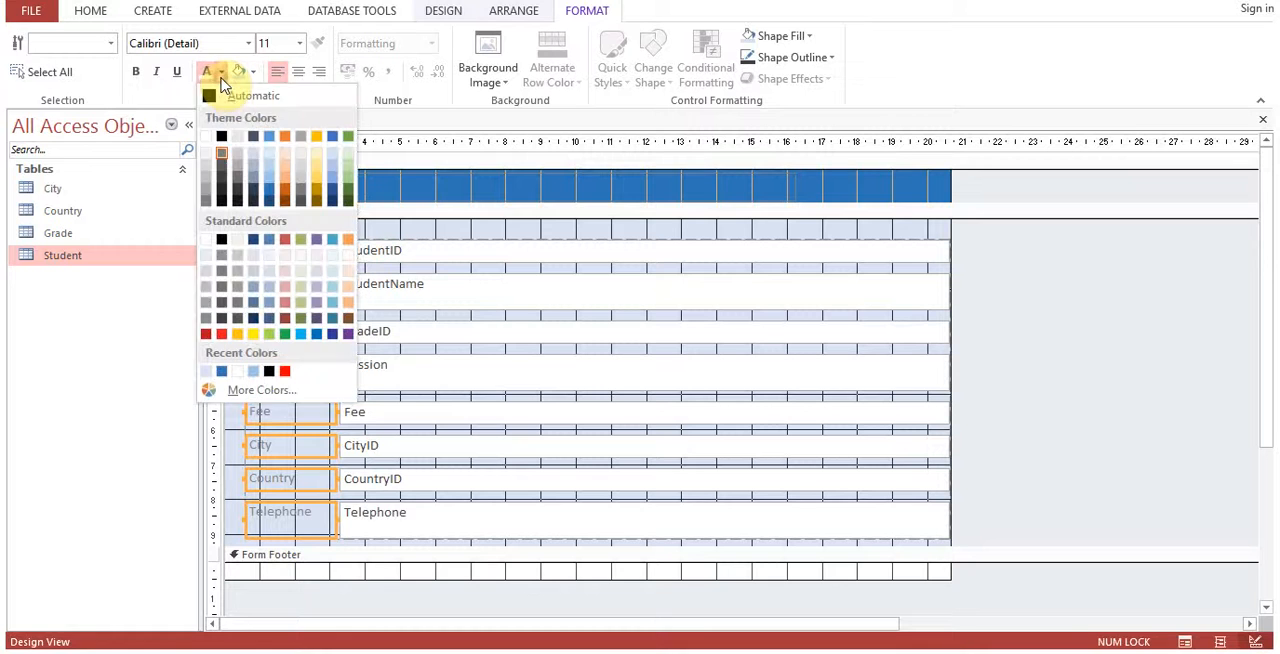
left_click(253, 139)
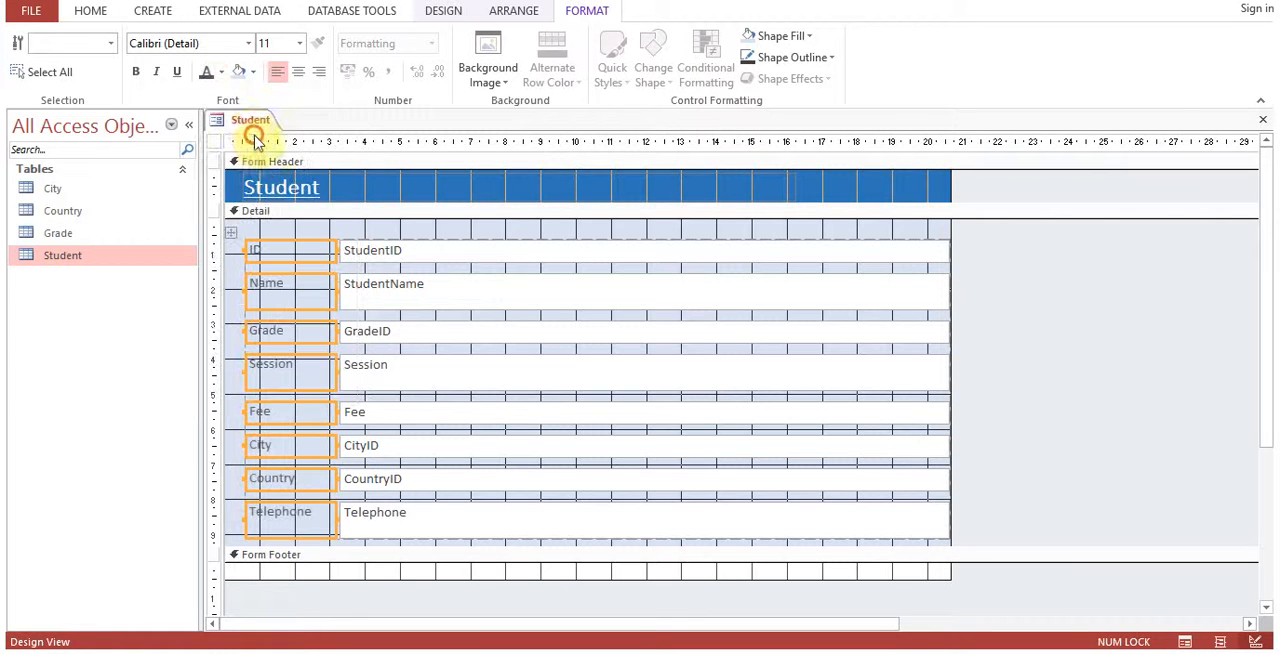
Apply the special effect that draws a line beneath each label to all the field labels.
right_click(278, 248)
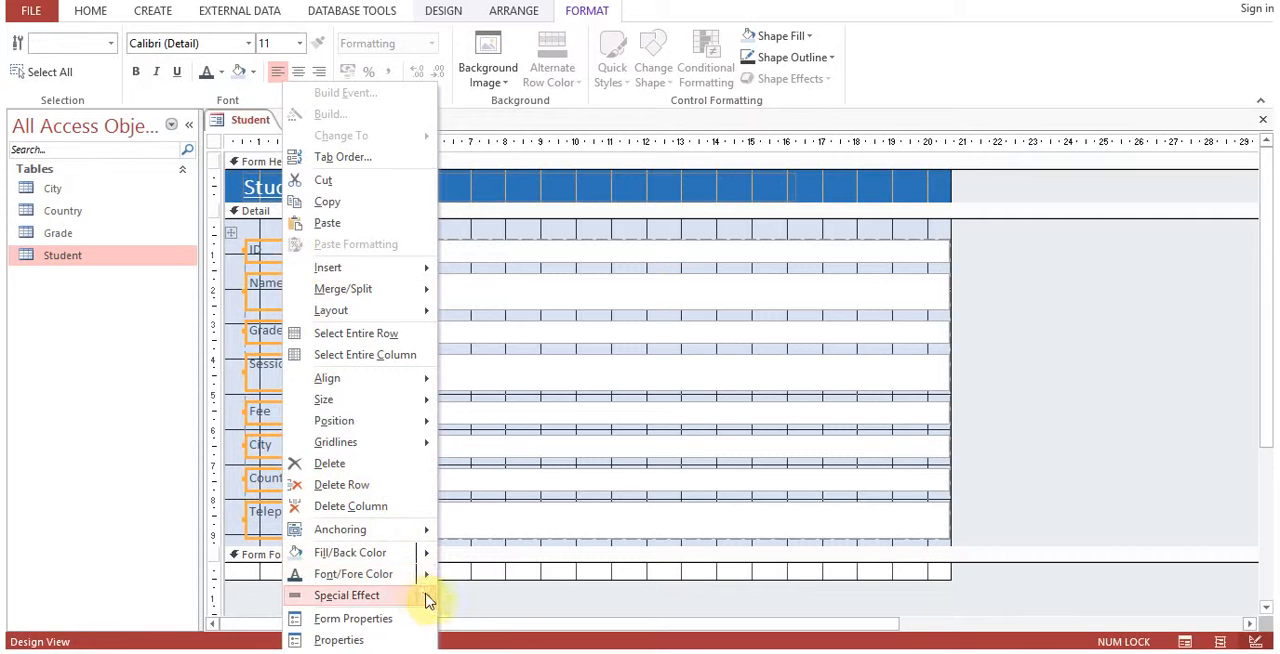
mouse_move(423, 597)
left_click(490, 628)
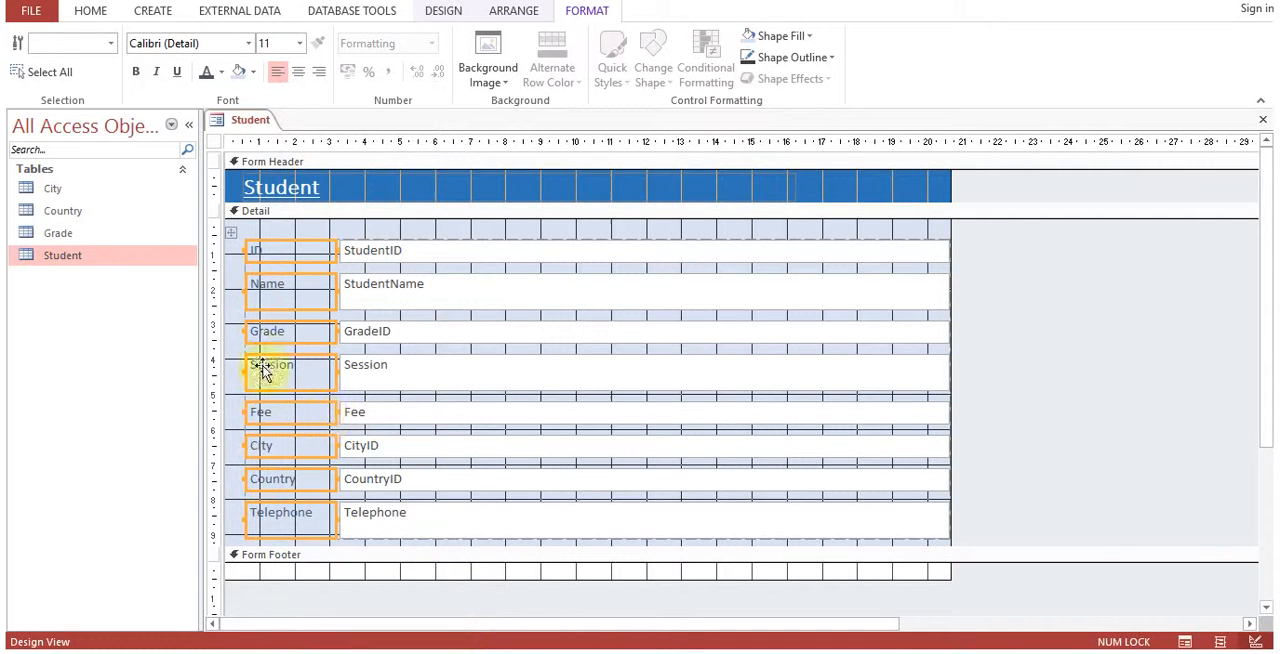
left_click(234, 348)
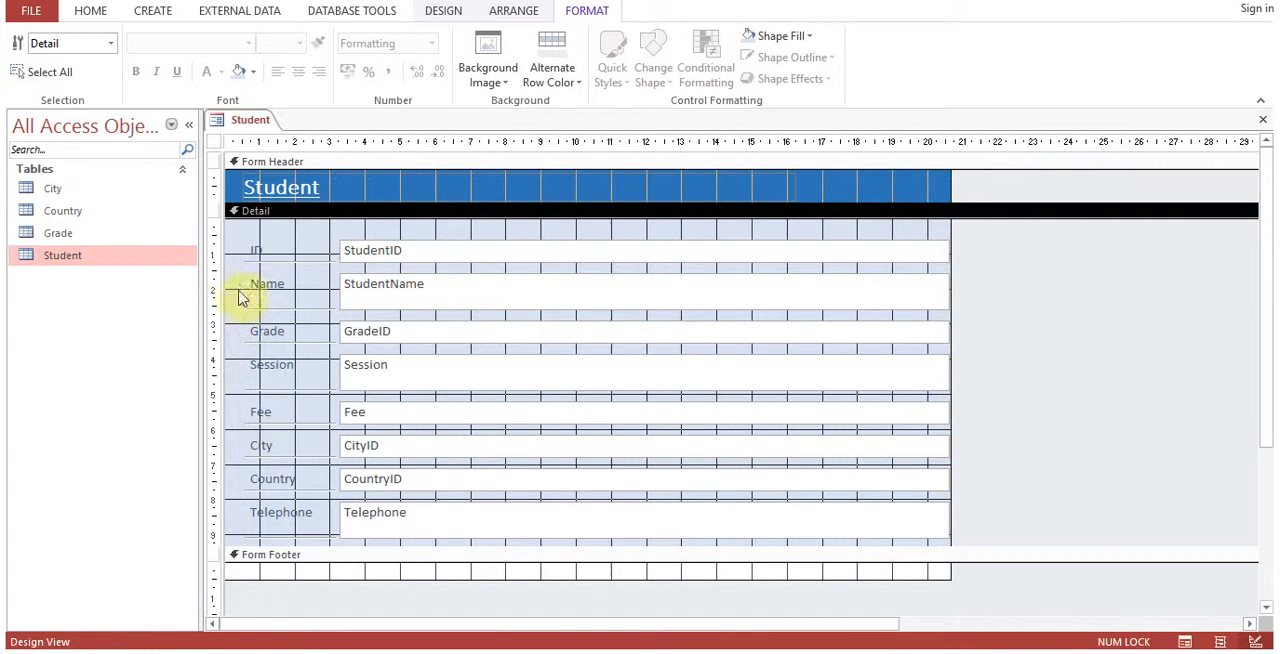
Remove the layout from all labels and text boxes in the Detail section so each can be sized separately.
left_click(386, 256)
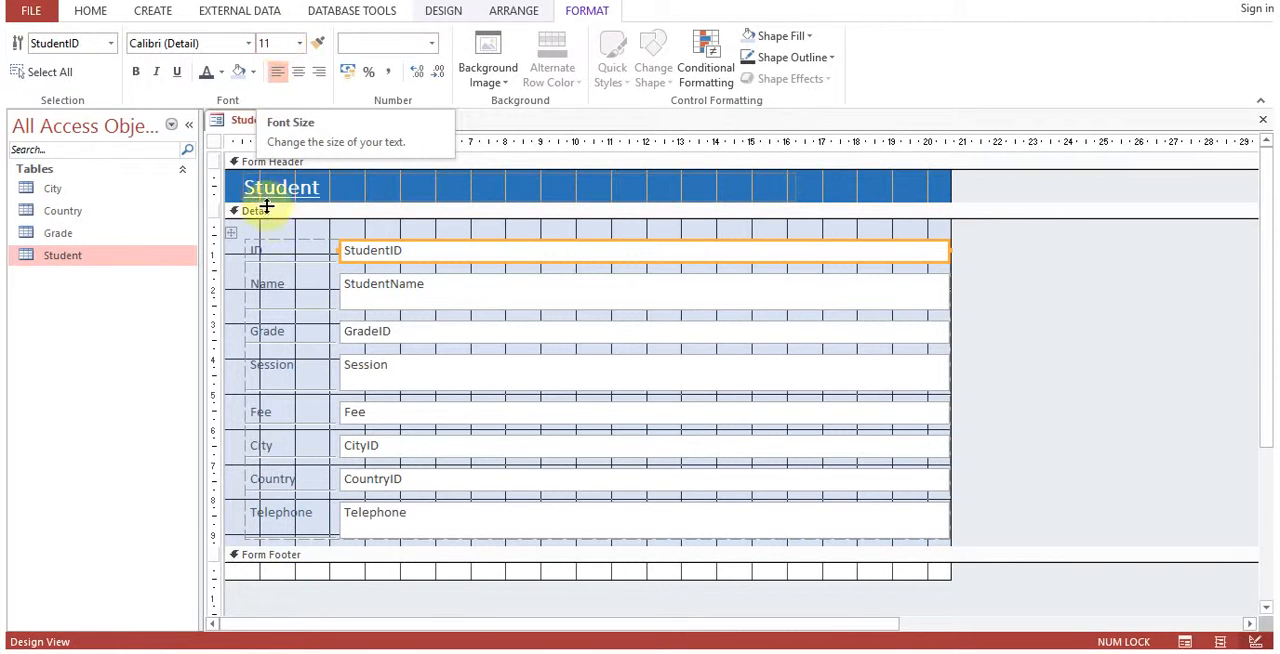
left_click(233, 232)
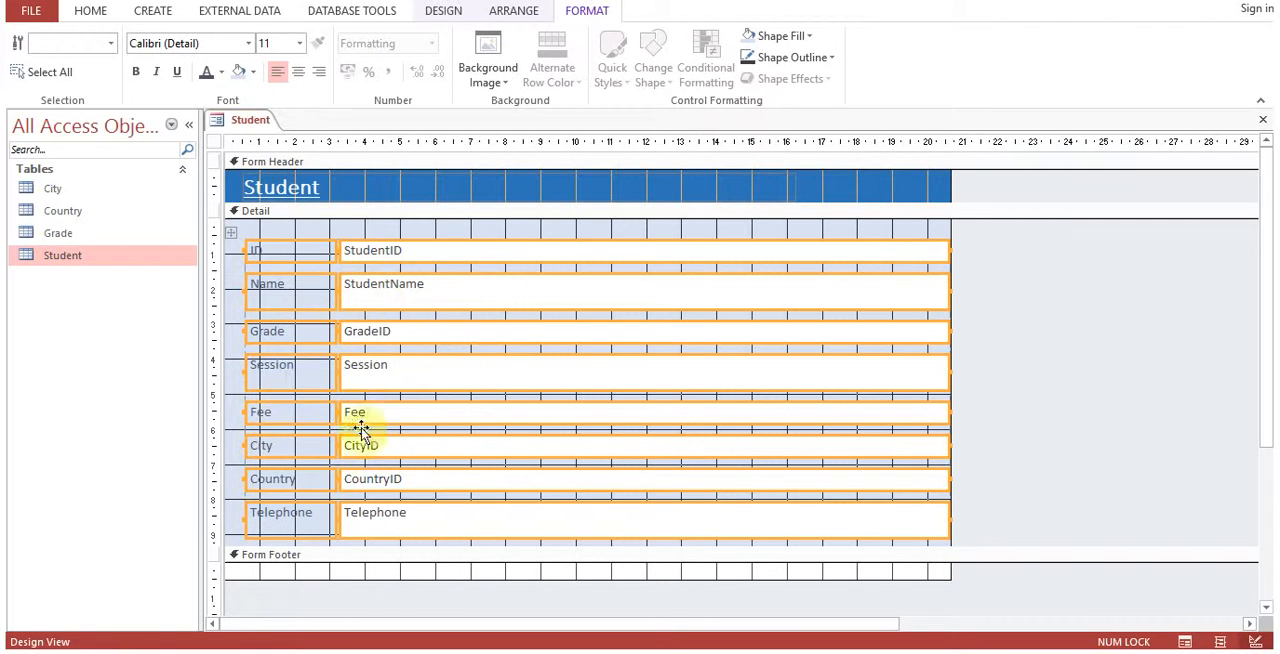
right_click(370, 303)
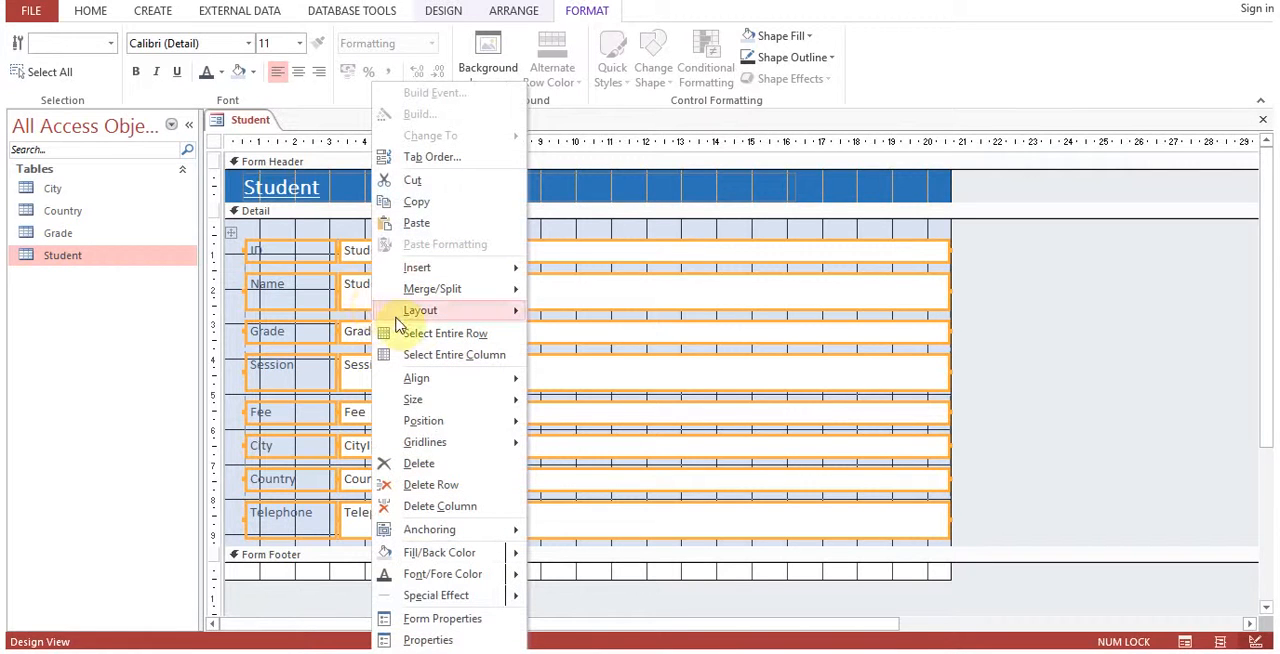
mouse_move(401, 320)
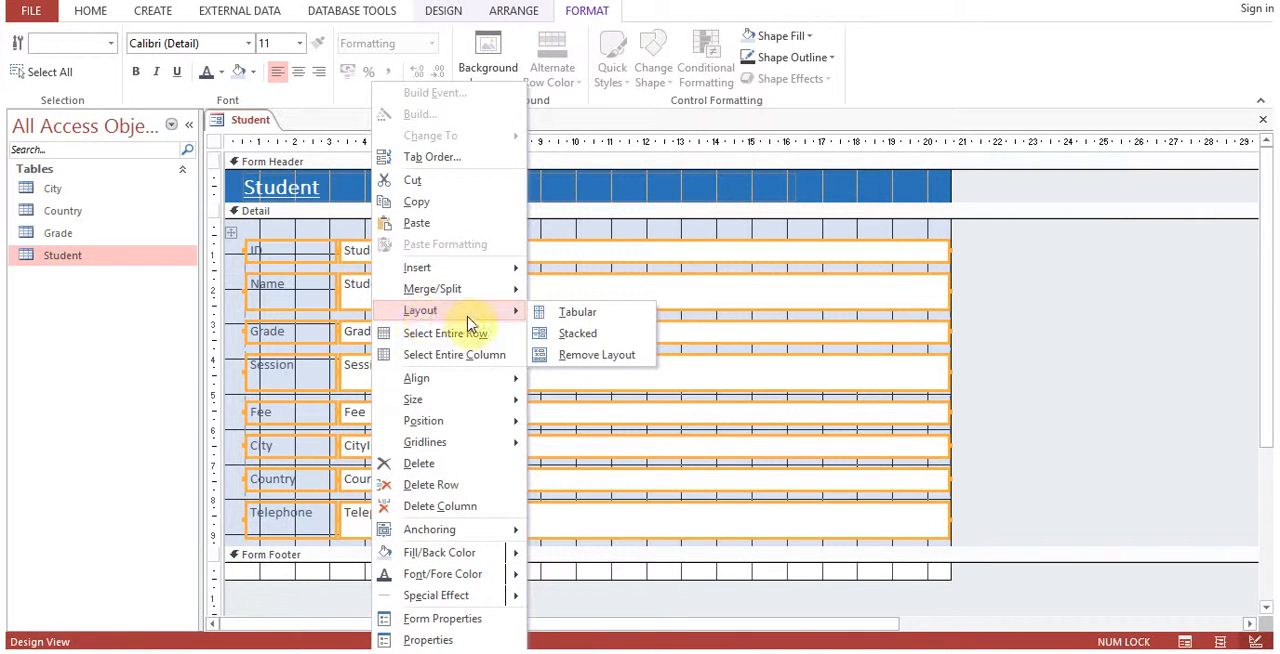
left_click(561, 356)
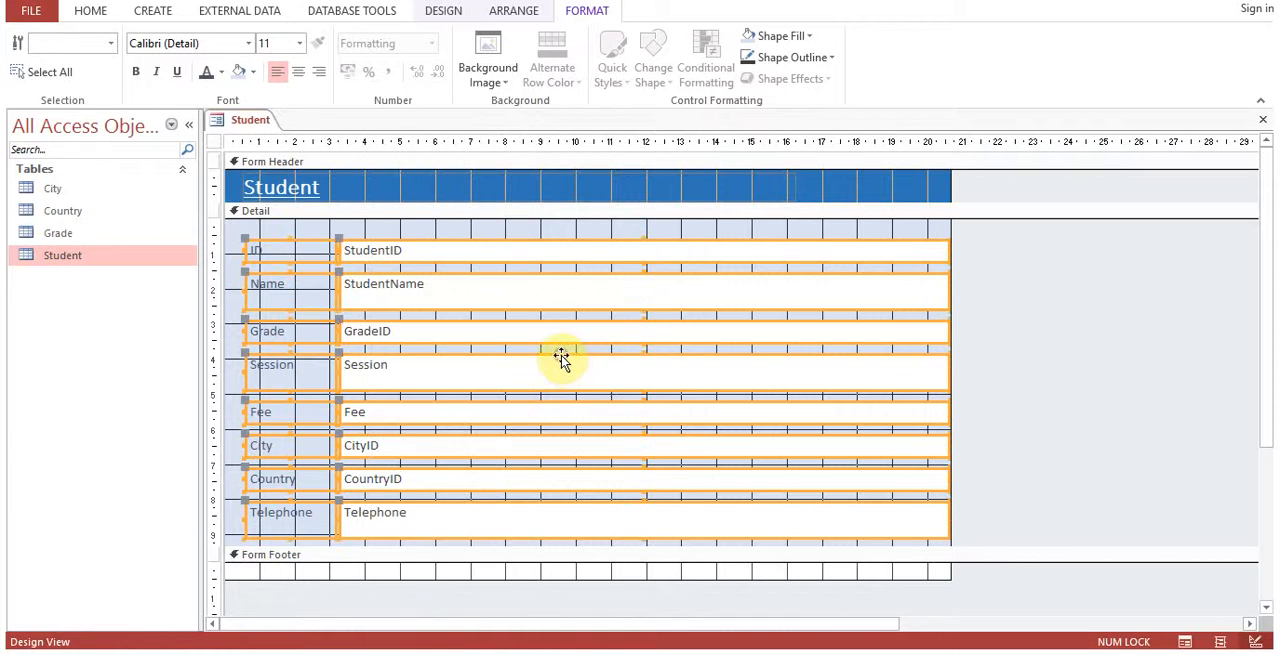
left_click(234, 265)
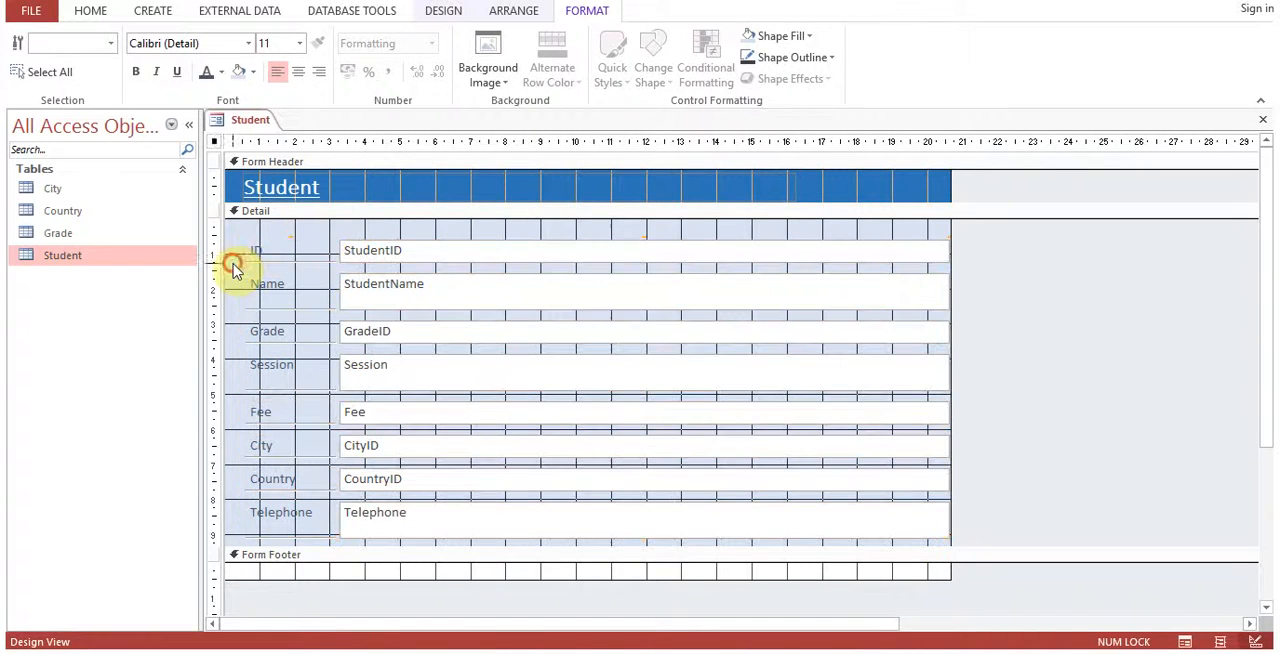
Narrow the StudentID and GradeID text boxes so they end at about the 7 mark on the horizontal ruler.
left_click(362, 258)
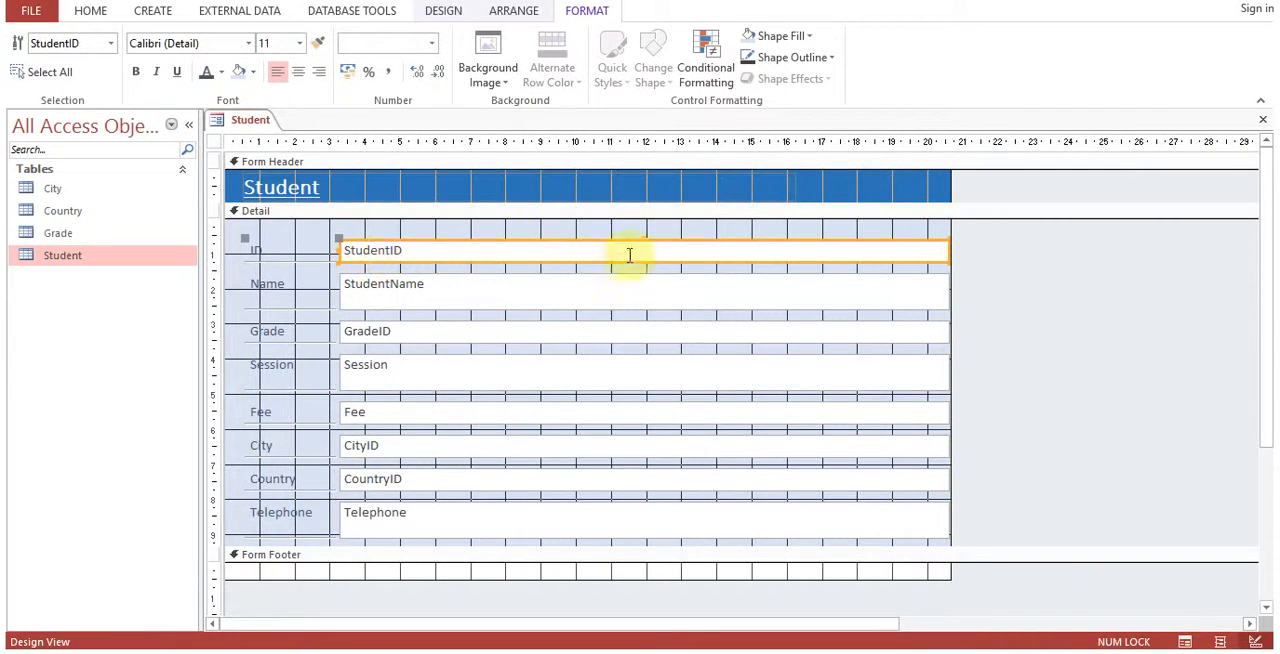
left_click_drag(947, 250, 471, 233)
left_click(486, 330)
left_click_drag(948, 327, 466, 320)
Narrow the Session text box, move it with its label beside the Grade field, and reduce its height to a single line.
left_click(557, 374)
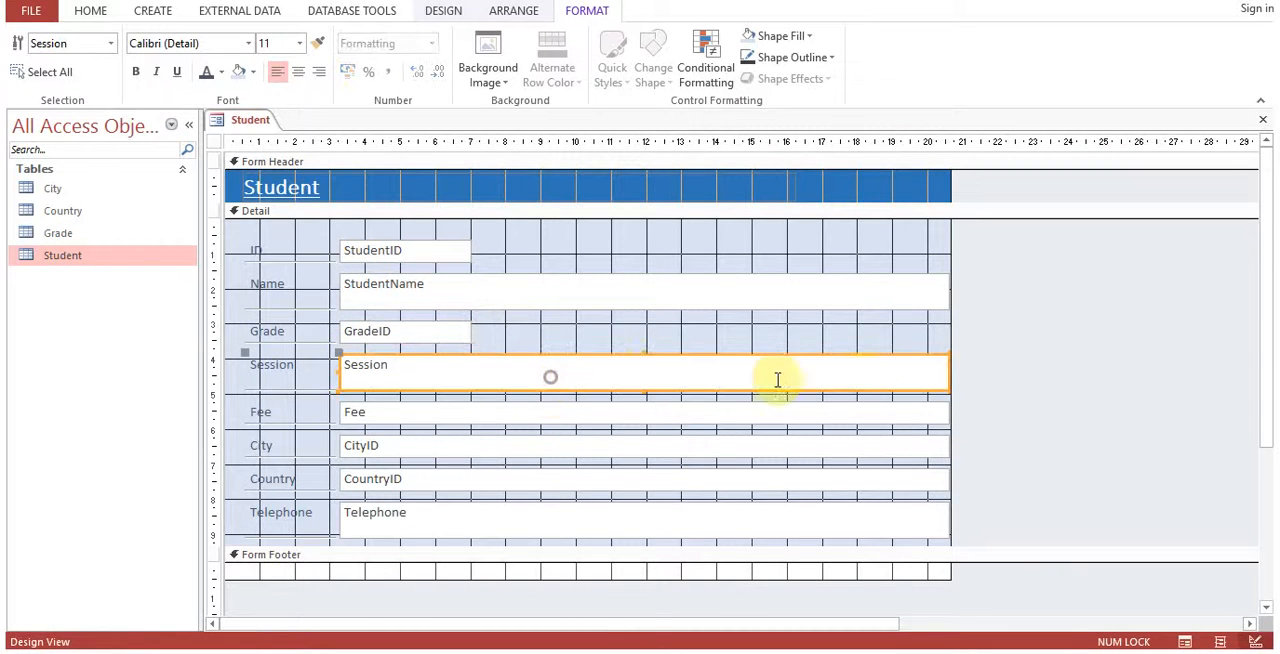
left_click_drag(946, 371, 654, 362)
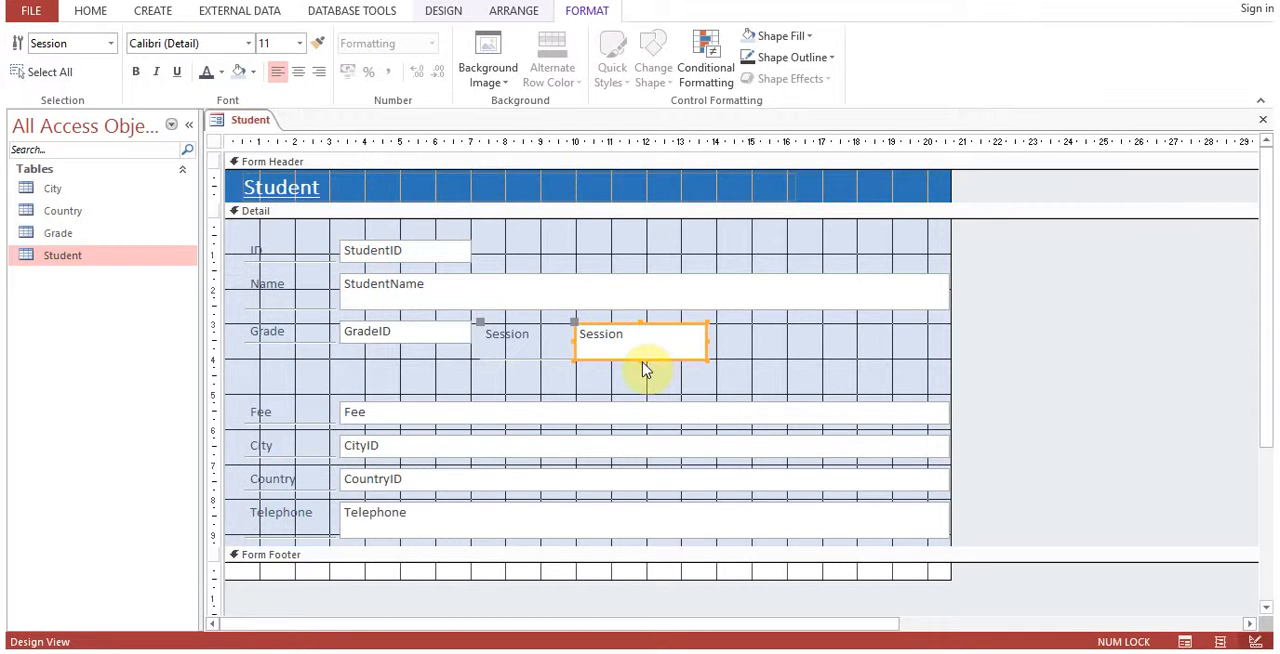
left_click(644, 370)
left_click(640, 359)
left_click(640, 357)
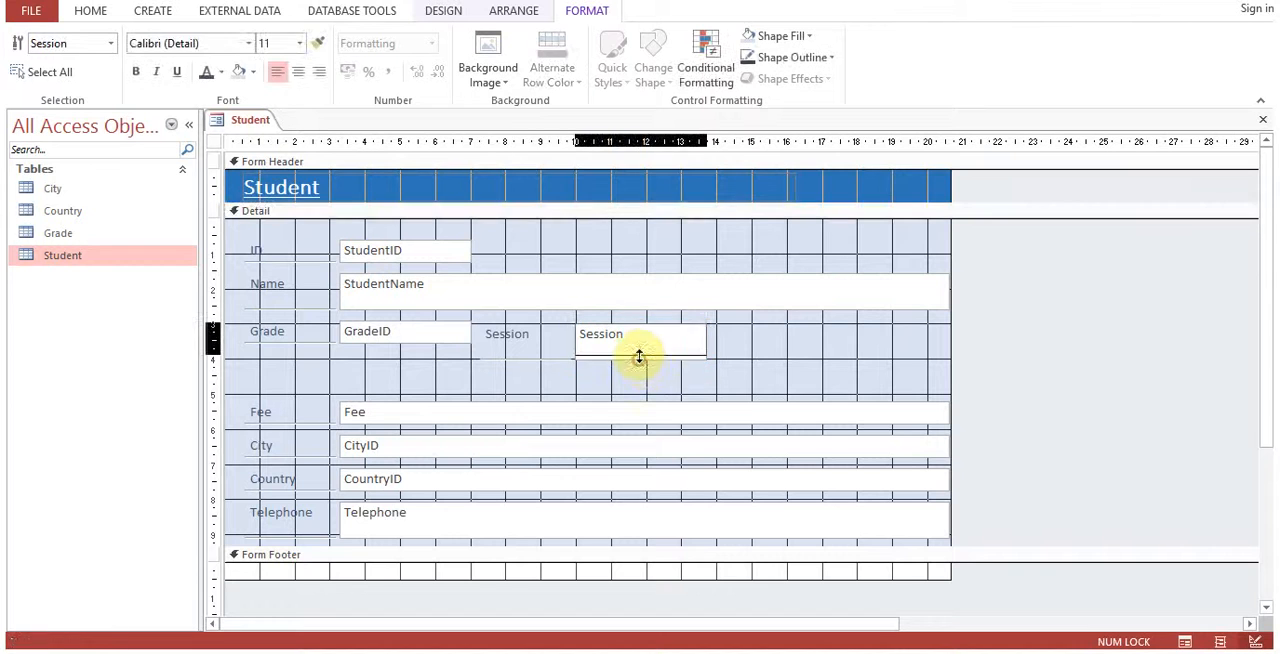
left_click(640, 370)
Narrow the Fee text box to the GradeID box's width, and move the Fee and City fields up beneath Grade.
left_click(418, 423)
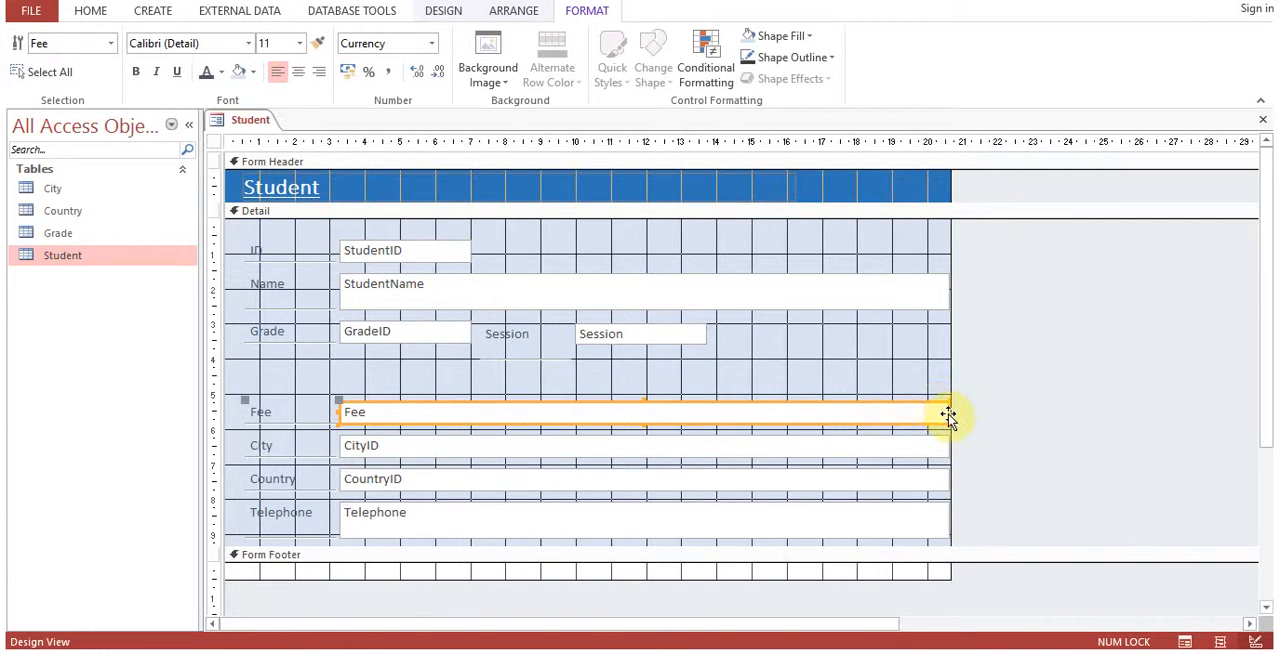
left_click_drag(946, 411, 430, 380)
left_click(437, 437)
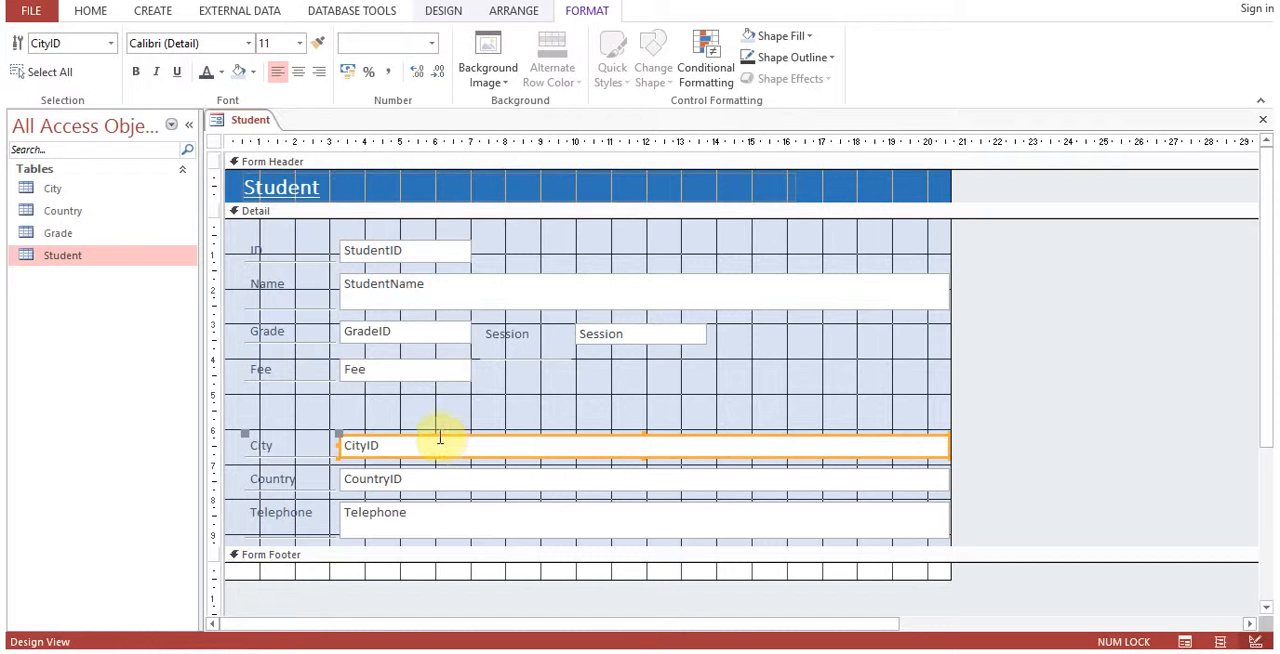
left_click_drag(437, 437, 437, 397)
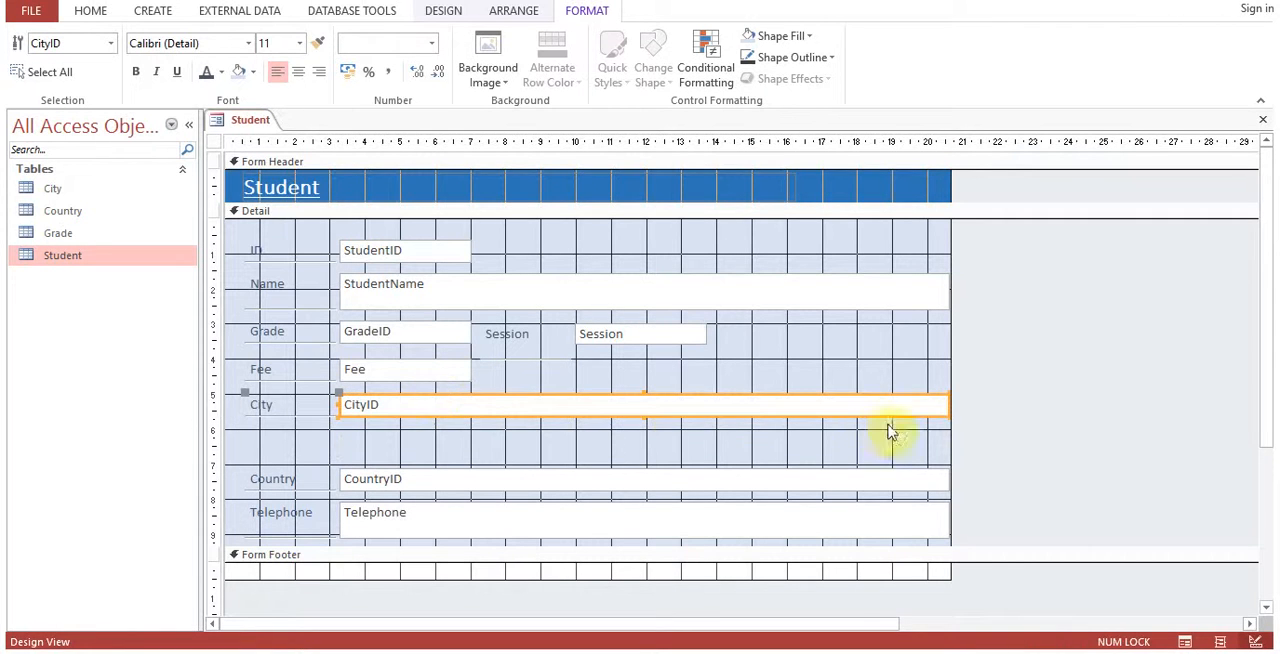
Narrow the CityID text box to the Fee box's width, and place the Country field, narrowed to match, beside City.
left_click_drag(946, 405, 466, 396)
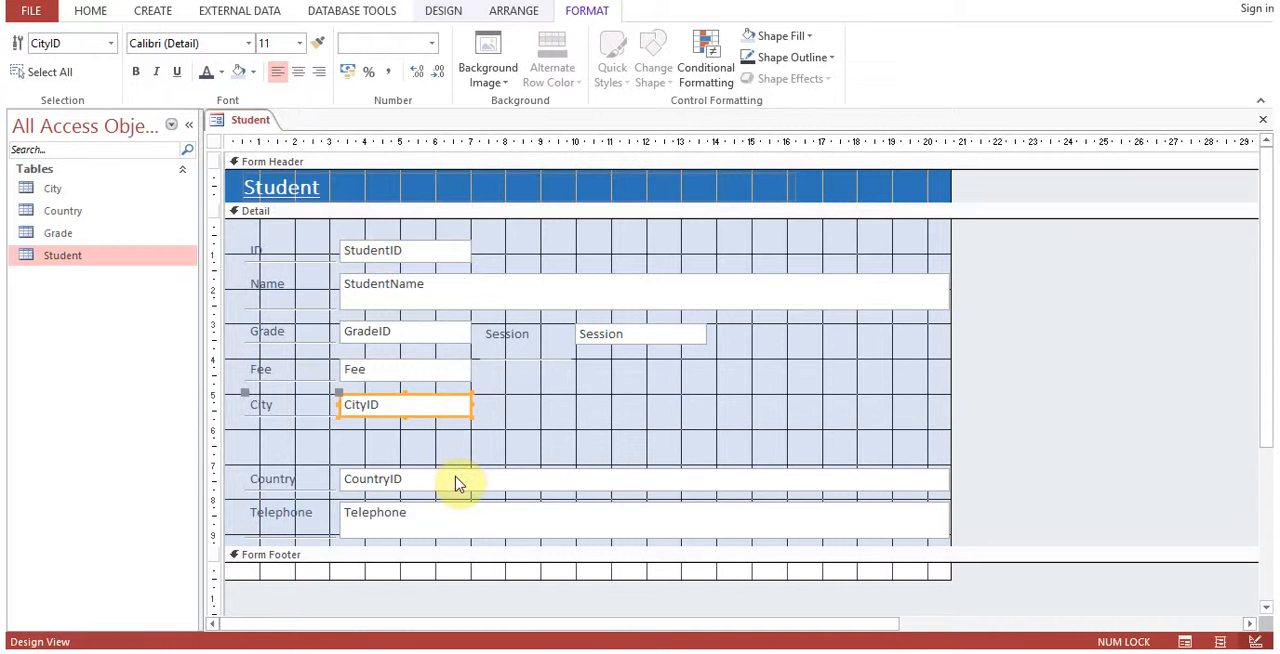
left_click(454, 477)
left_click_drag(946, 478, 674, 417)
Move the Telephone field up beneath City, narrow its text box to the CityID box's width, and reduce its height.
left_click_drag(545, 505, 545, 435)
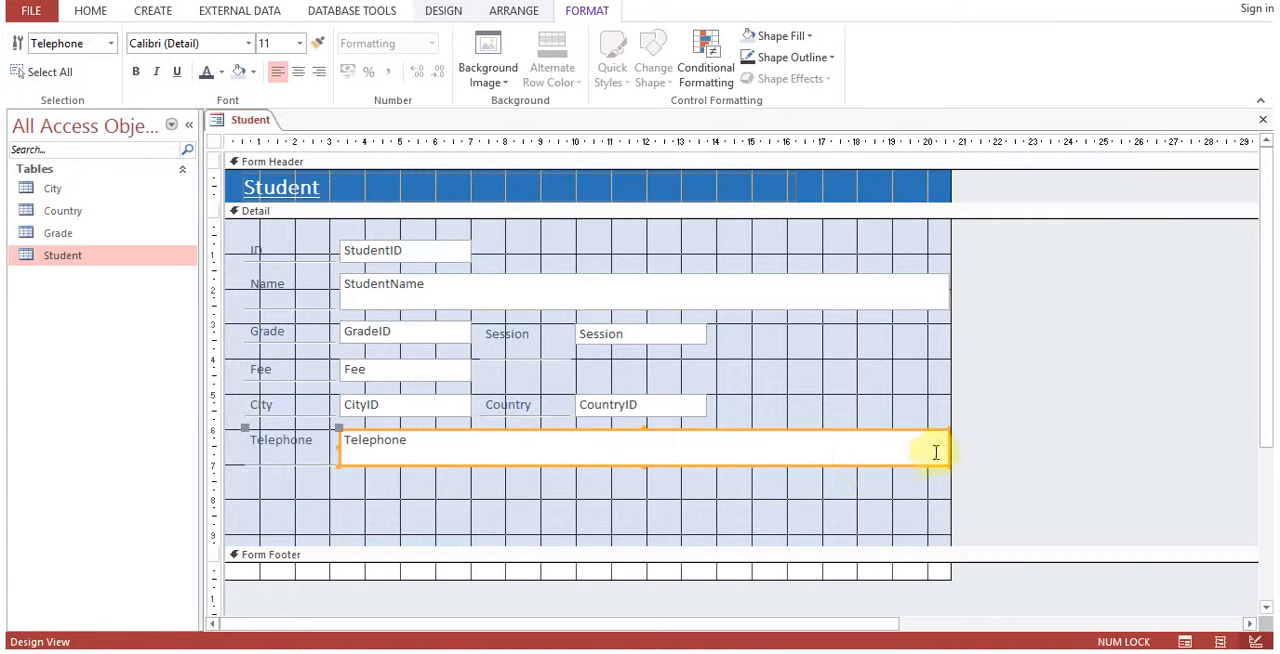
left_click_drag(943, 443, 471, 440)
left_click_drag(406, 466, 411, 454)
Narrow the StudentName text box to end at about the 12 mark on the horizontal ruler, and reduce its height to a single line.
left_click(709, 294)
left_click_drag(947, 290, 647, 287)
left_click(496, 303)
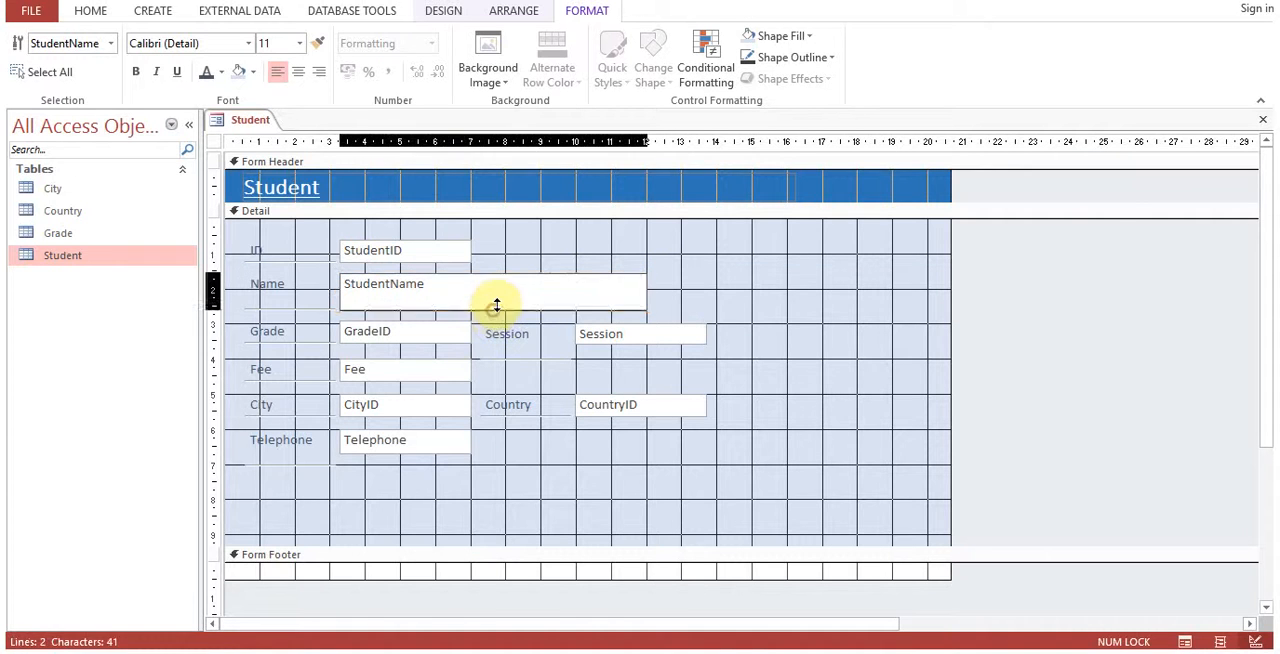
left_click_drag(497, 300, 497, 297)
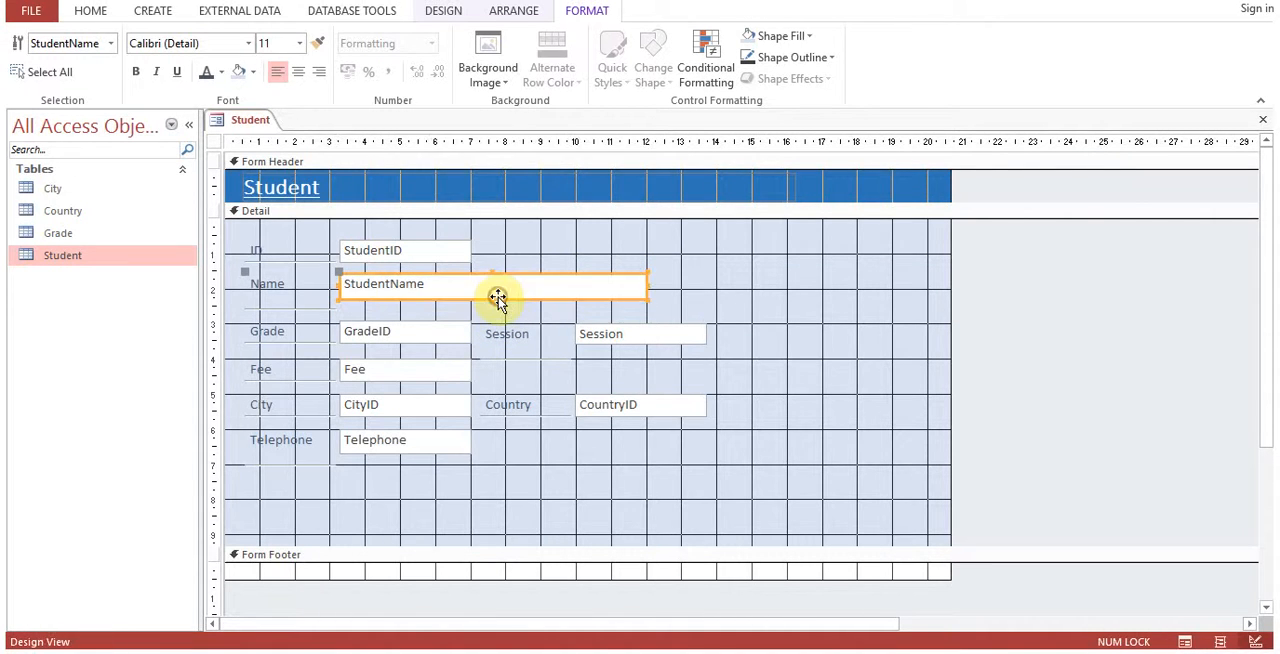
left_click(530, 496)
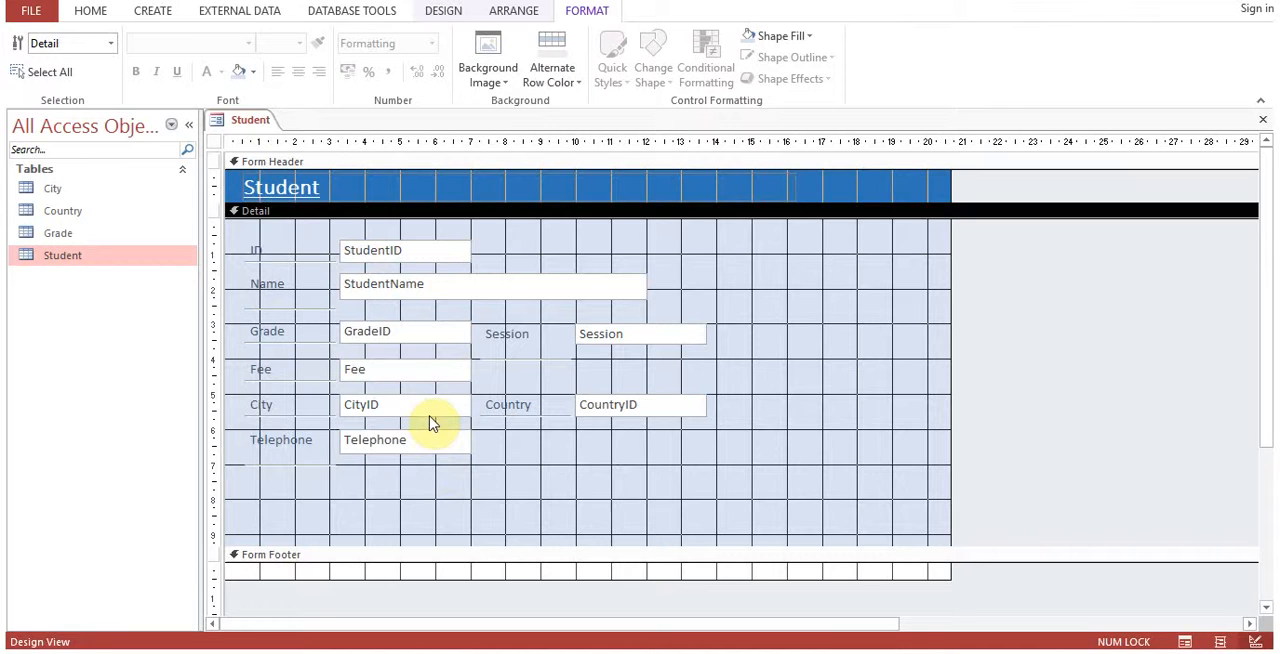
Save the form as frmStudent.
left_click(428, 418)
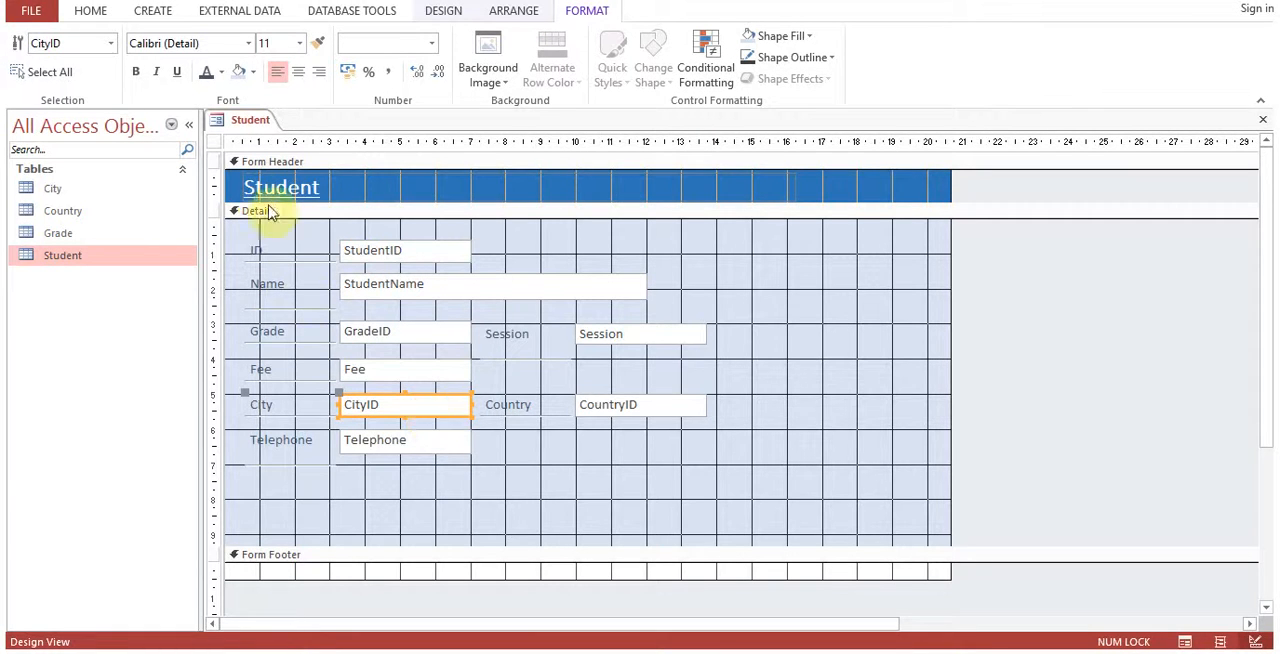
right_click(246, 122)
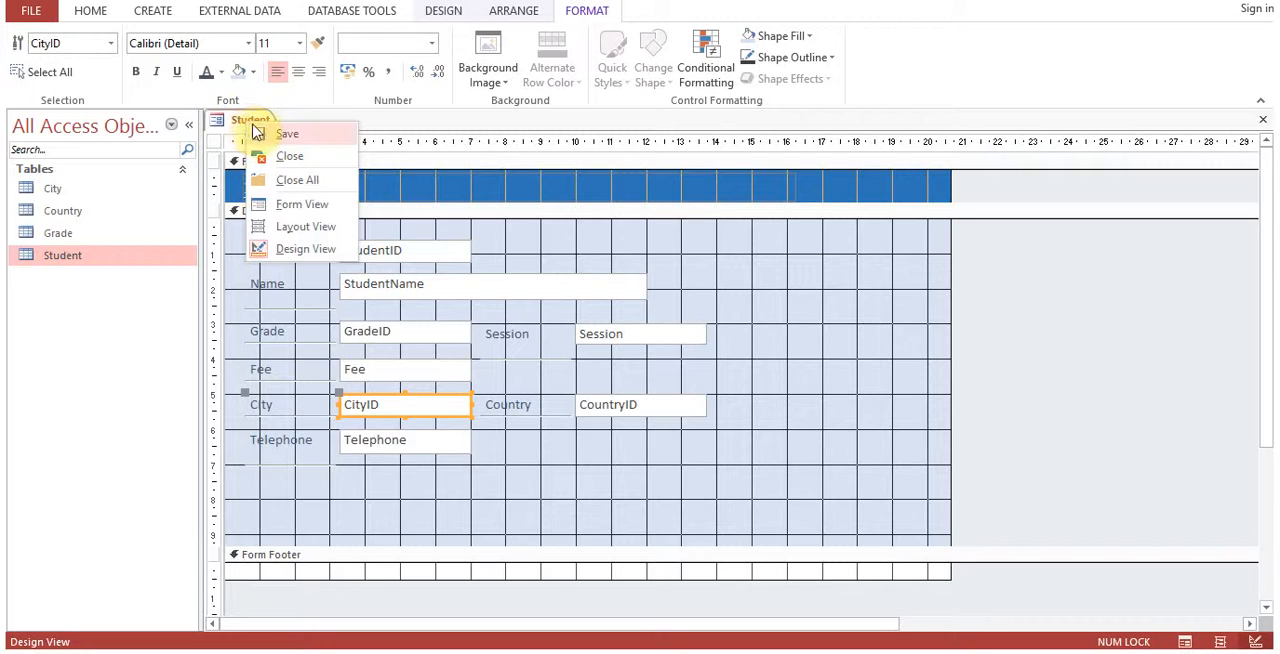
left_click(262, 131)
left_click(621, 221)
left_click(525, 219)
type("frmStudent")
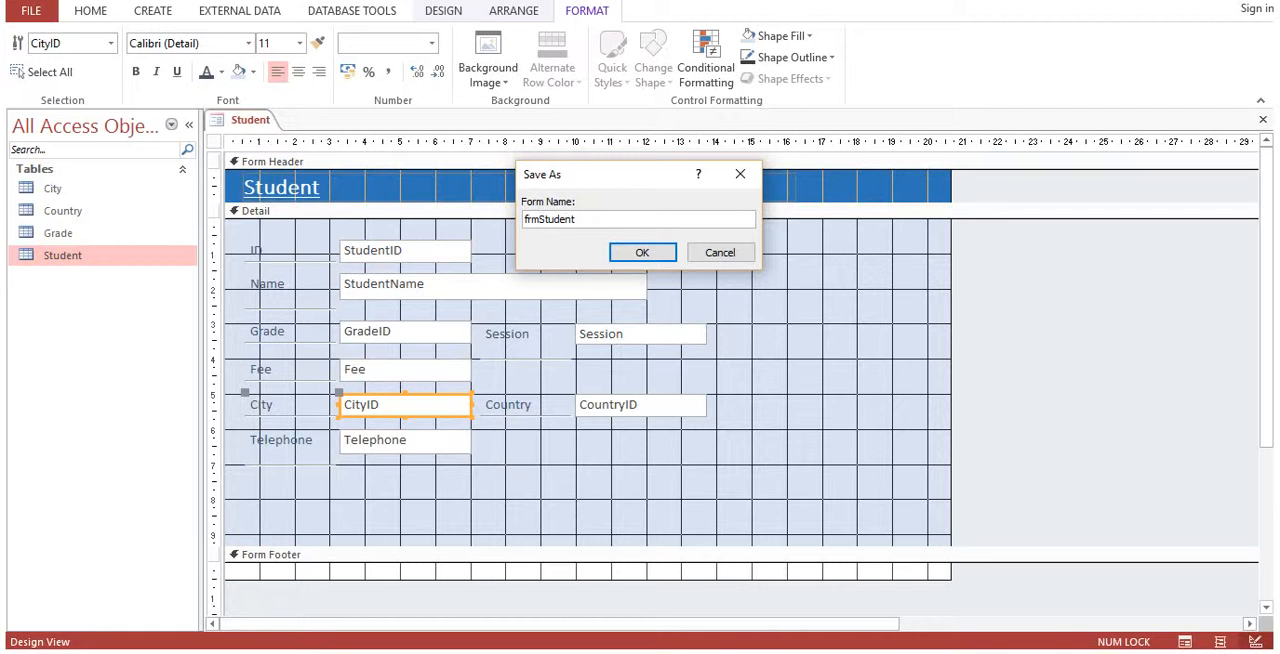
left_click(640, 258)
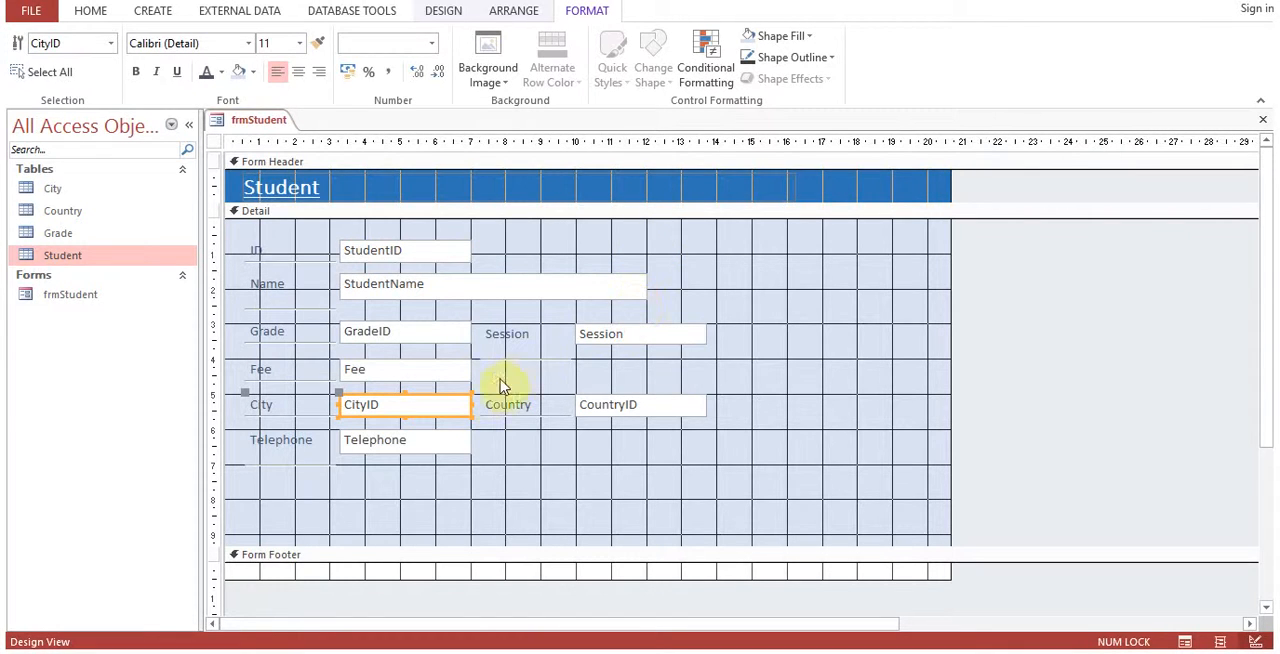
Show the frmStudent form in Form View and step back and forth through its first three records.
right_click(434, 418)
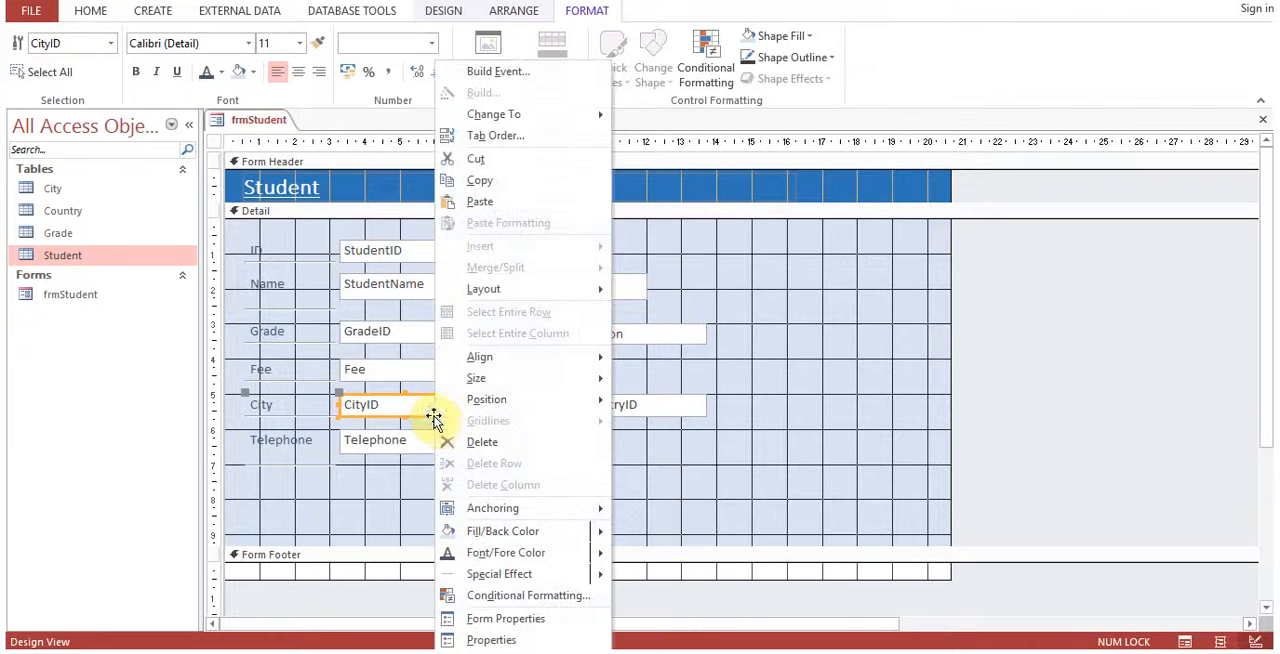
right_click(262, 125)
left_click(276, 137)
right_click(262, 125)
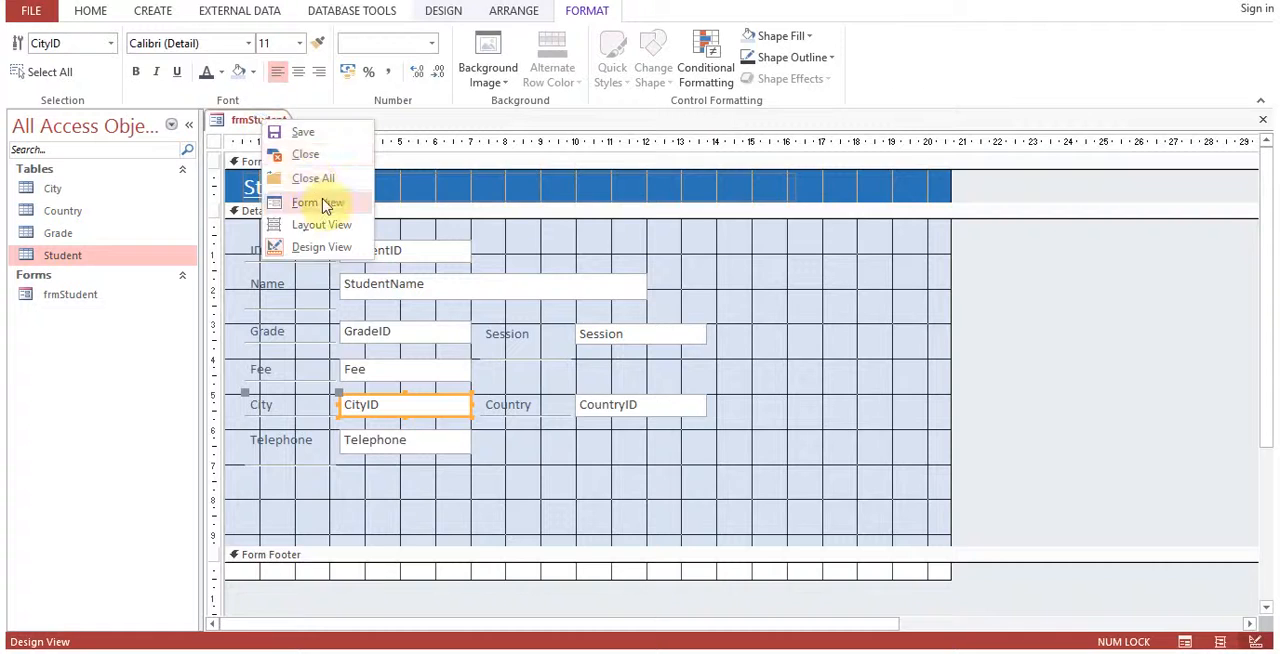
left_click(326, 203)
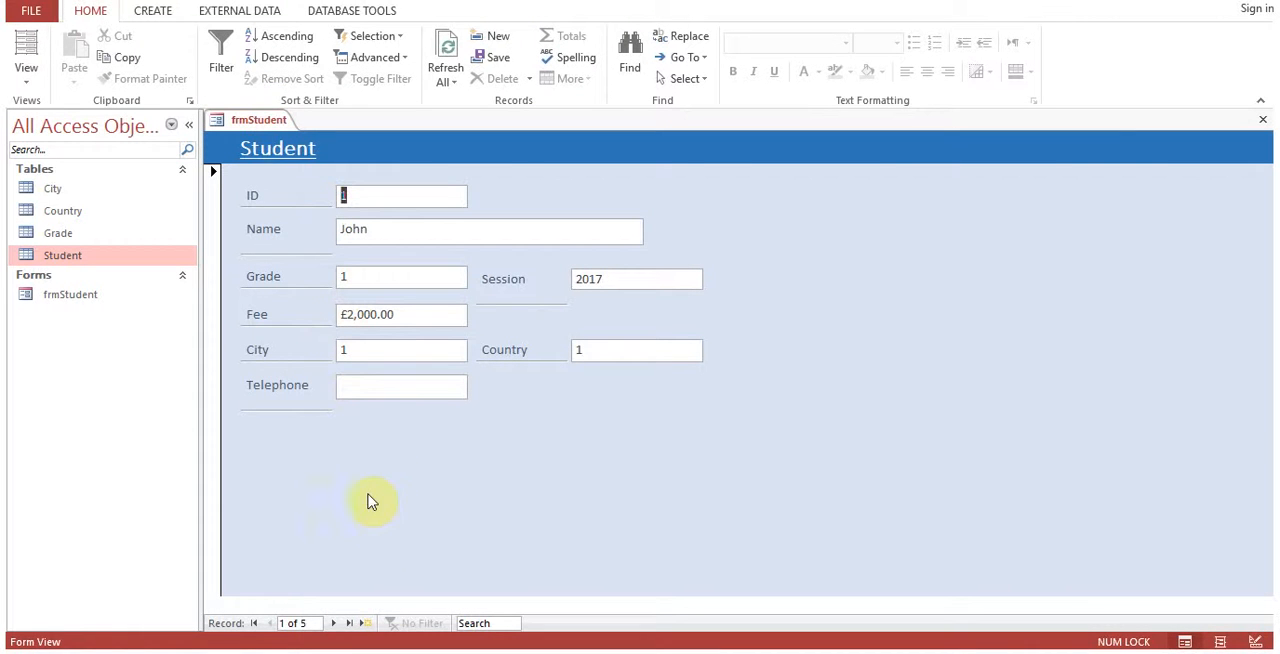
left_click(333, 623)
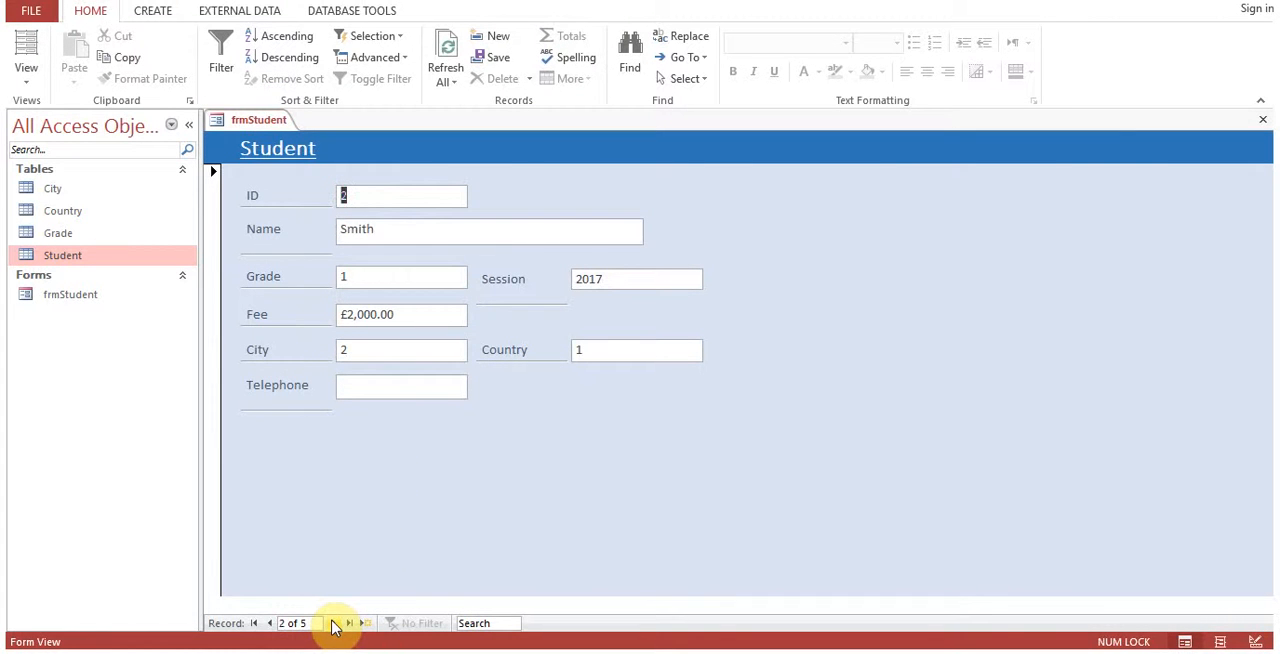
left_click(333, 623)
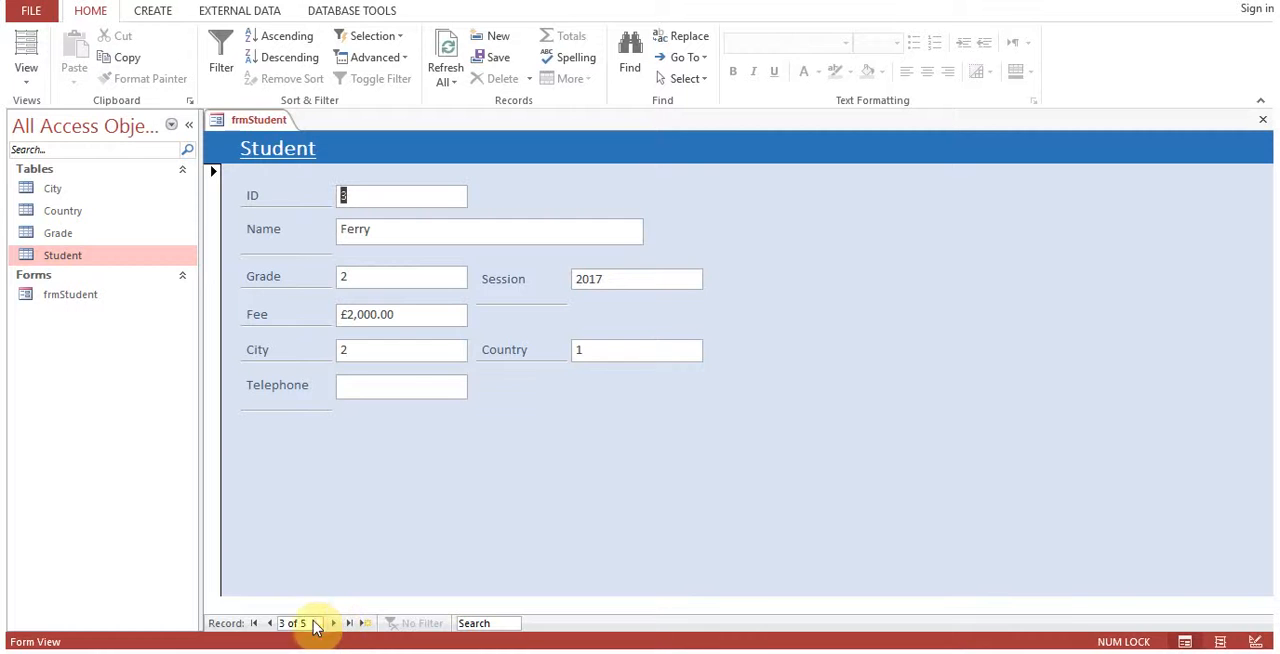
left_click(270, 623)
left_click(270, 623)
left_click(333, 623)
left_click(333, 623)
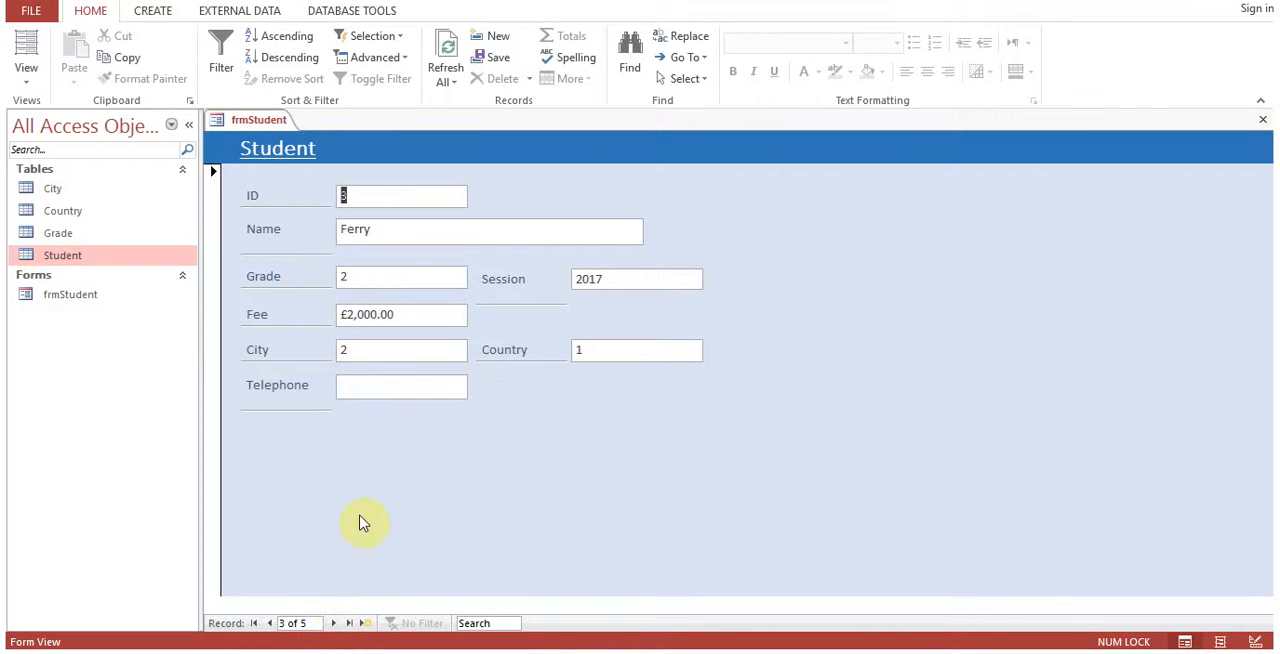
Reopen the form in Form View and examine the Name, City and Country fields of the first record.
right_click(259, 128)
left_click(322, 251)
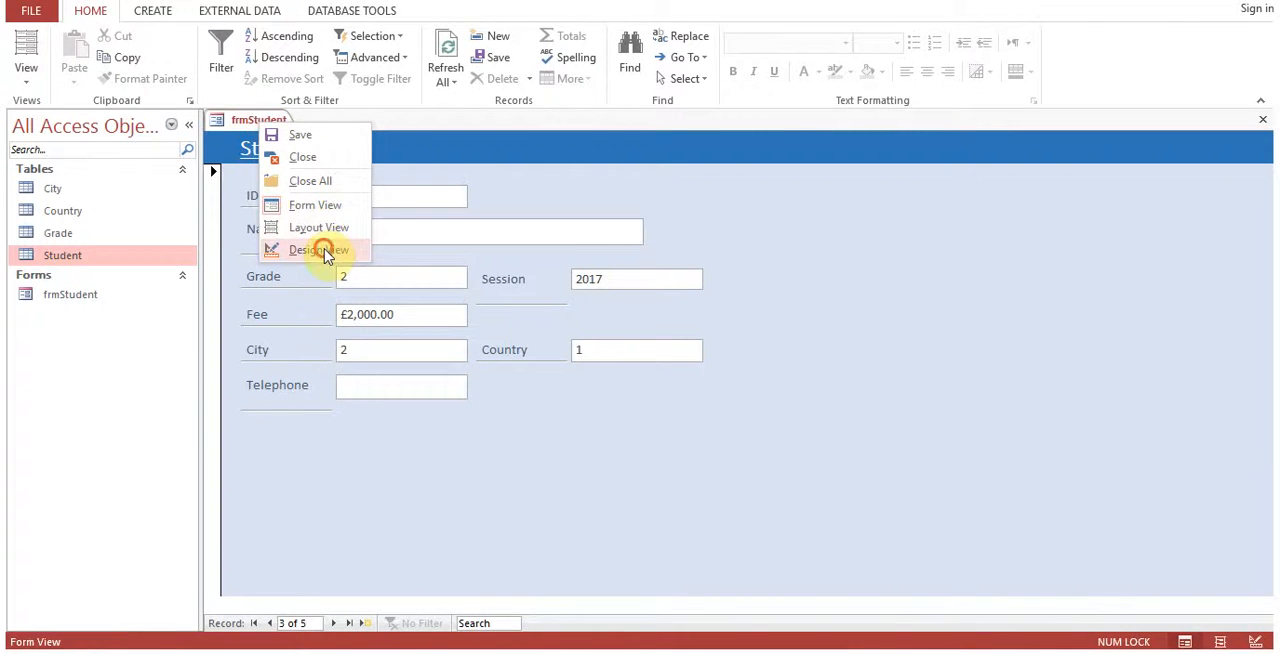
right_click(259, 125)
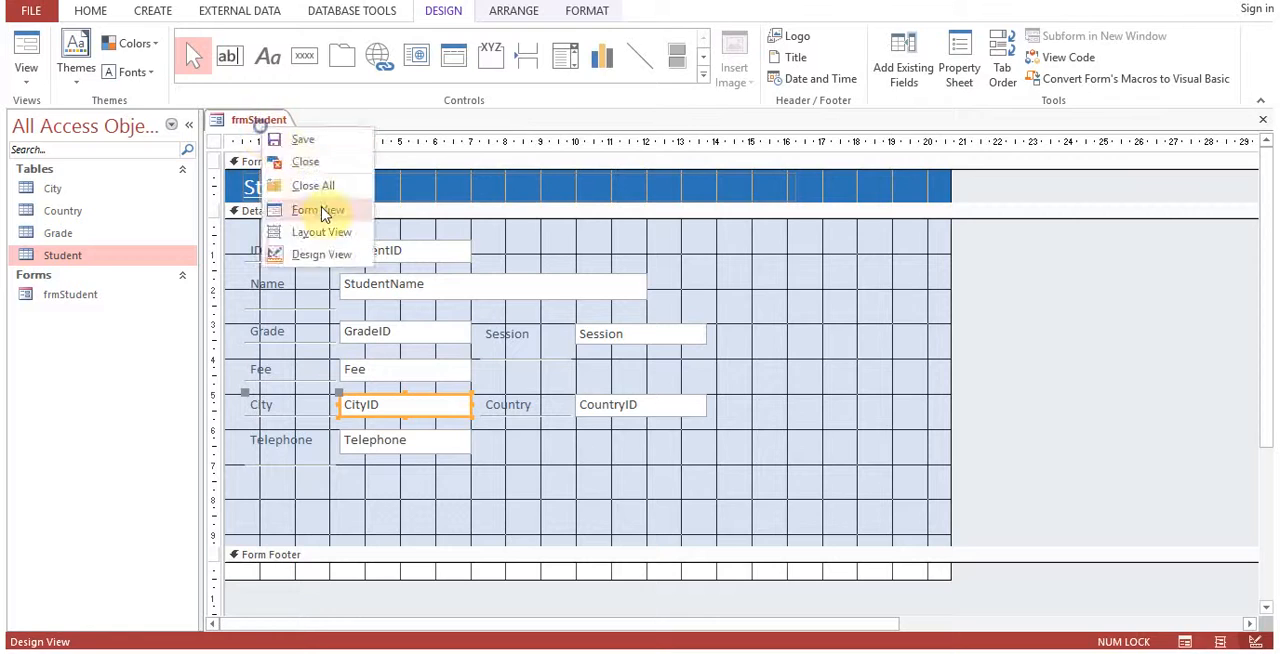
left_click(322, 213)
left_click(357, 349)
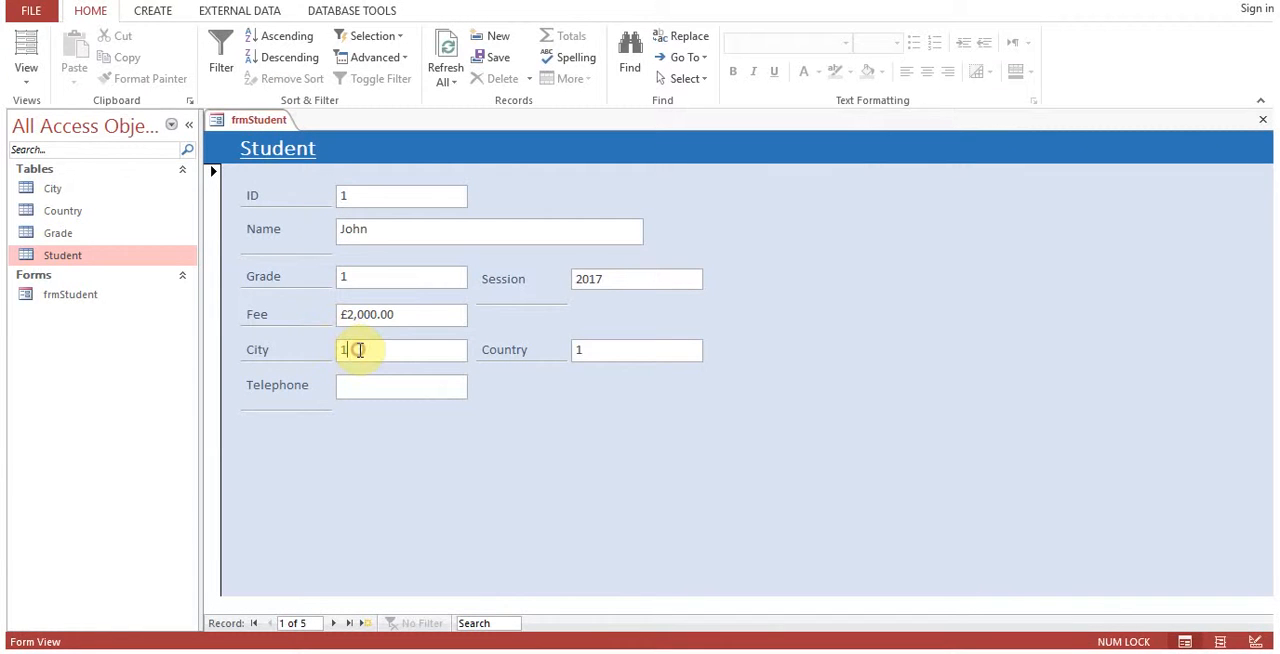
left_click(591, 345)
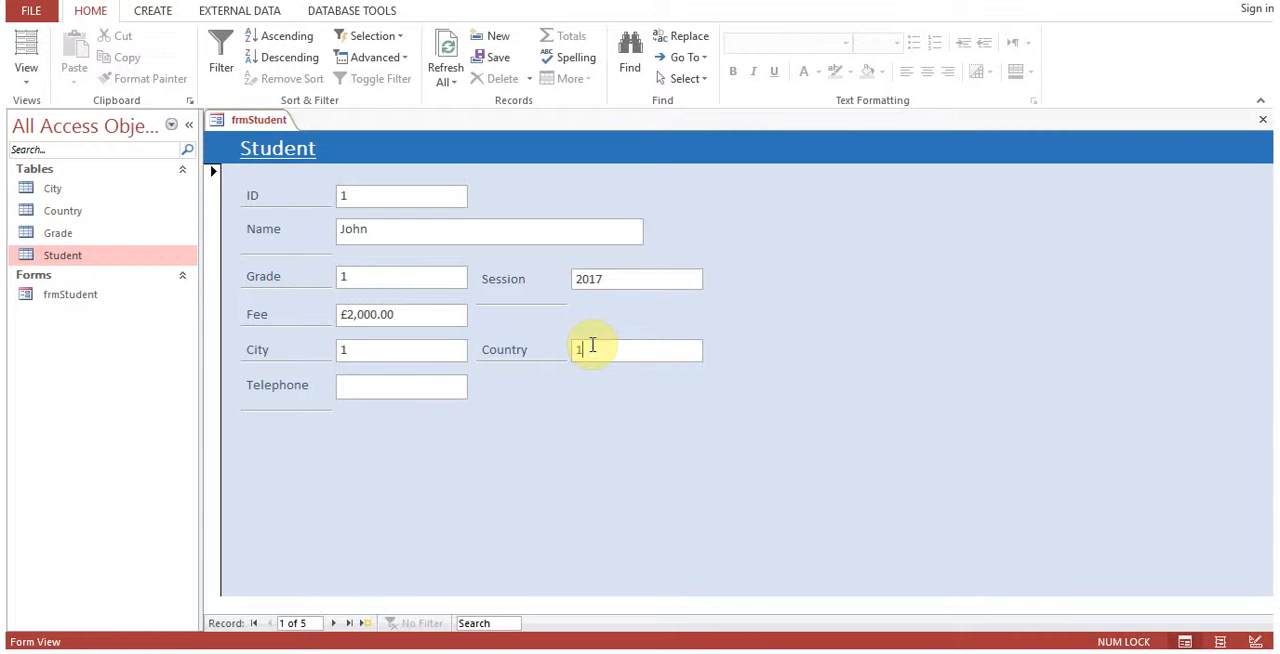
left_click(386, 233)
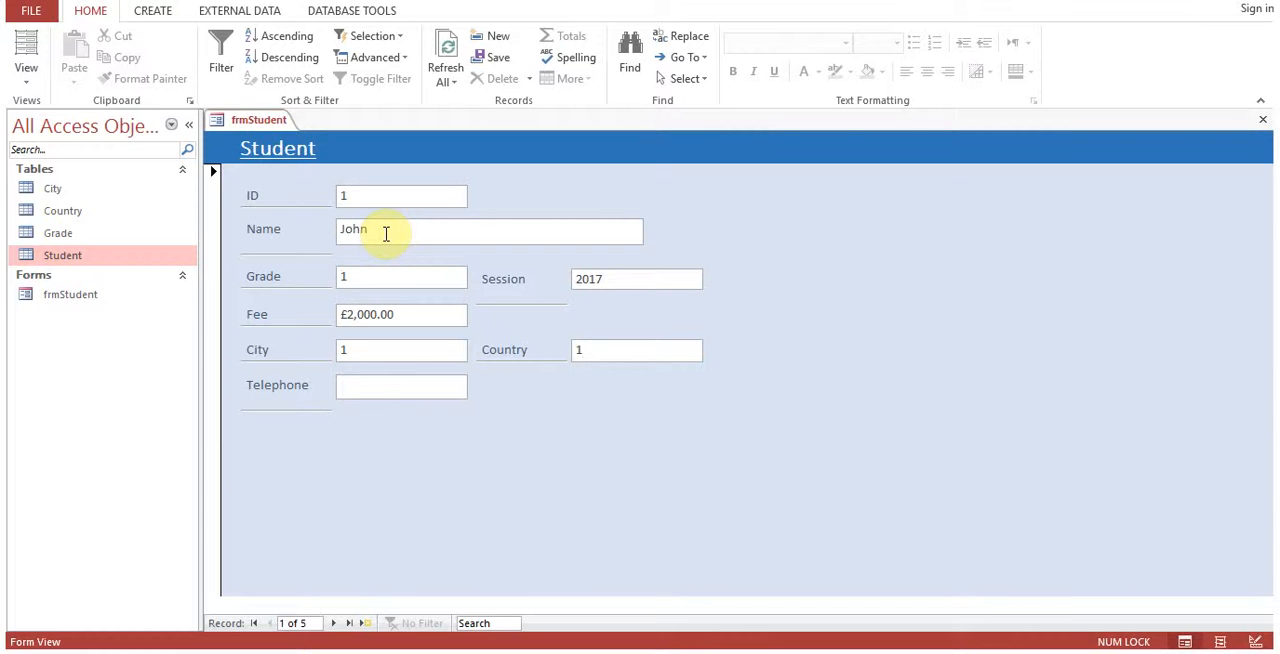
left_click(400, 349)
left_click(453, 351)
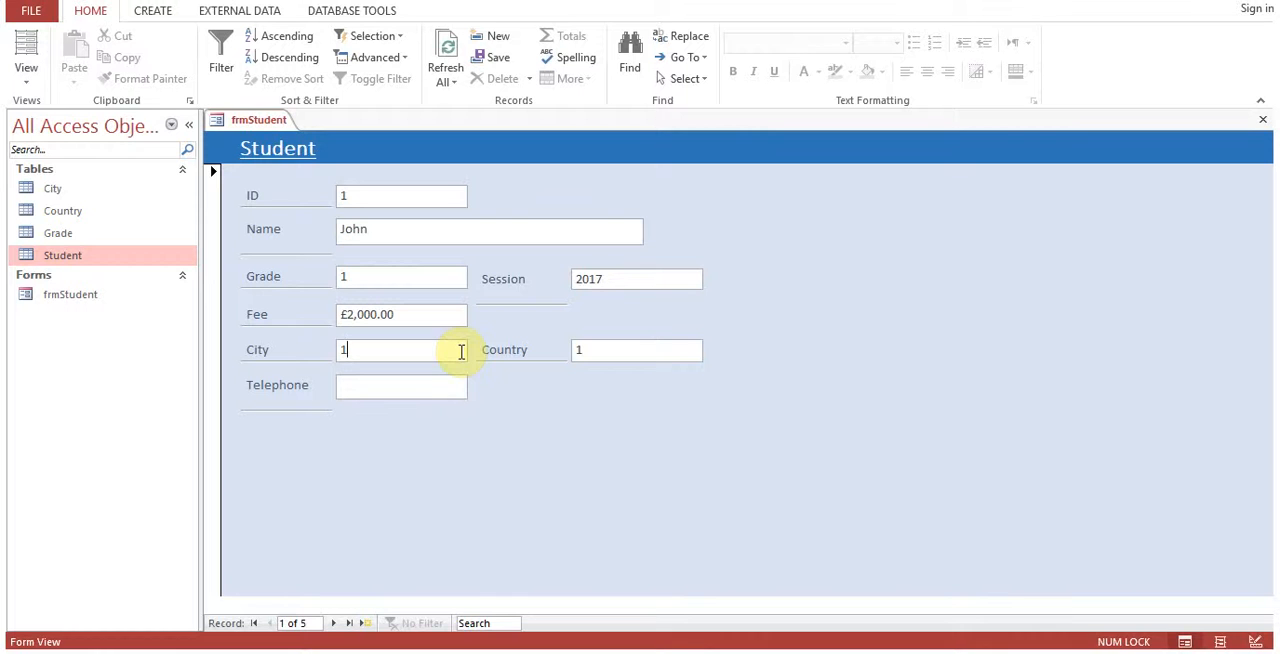
Return to Design View and change the CityID text box to a combo box.
right_click(262, 132)
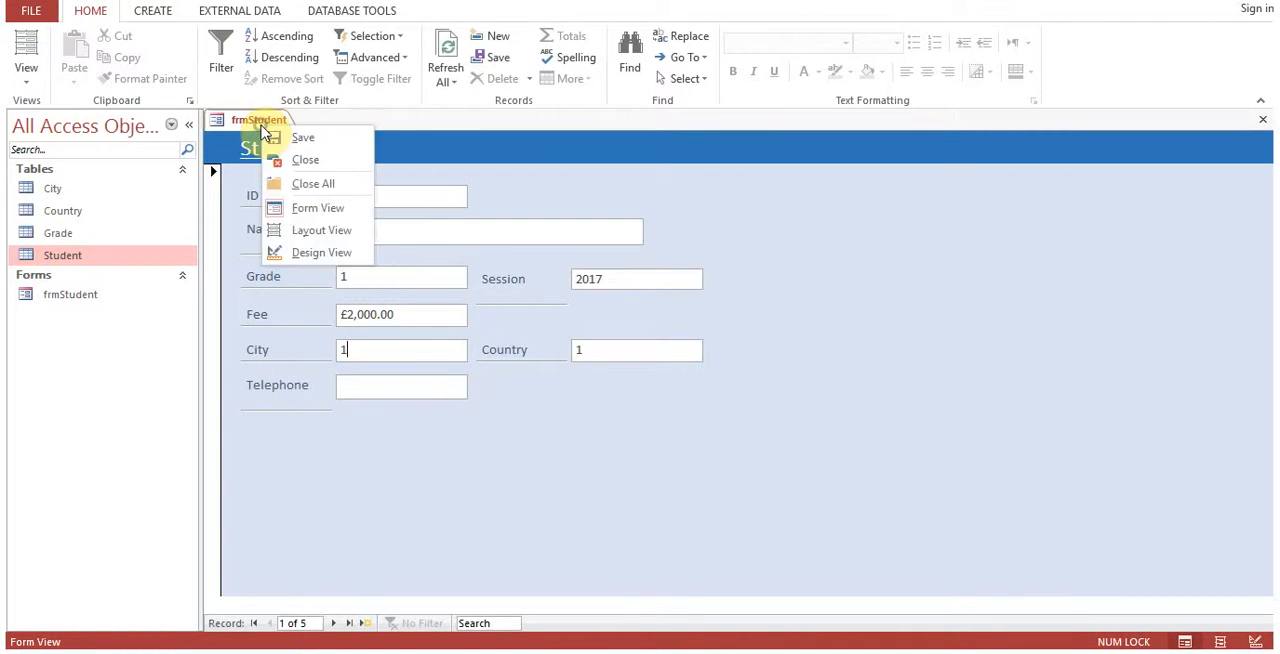
left_click(335, 256)
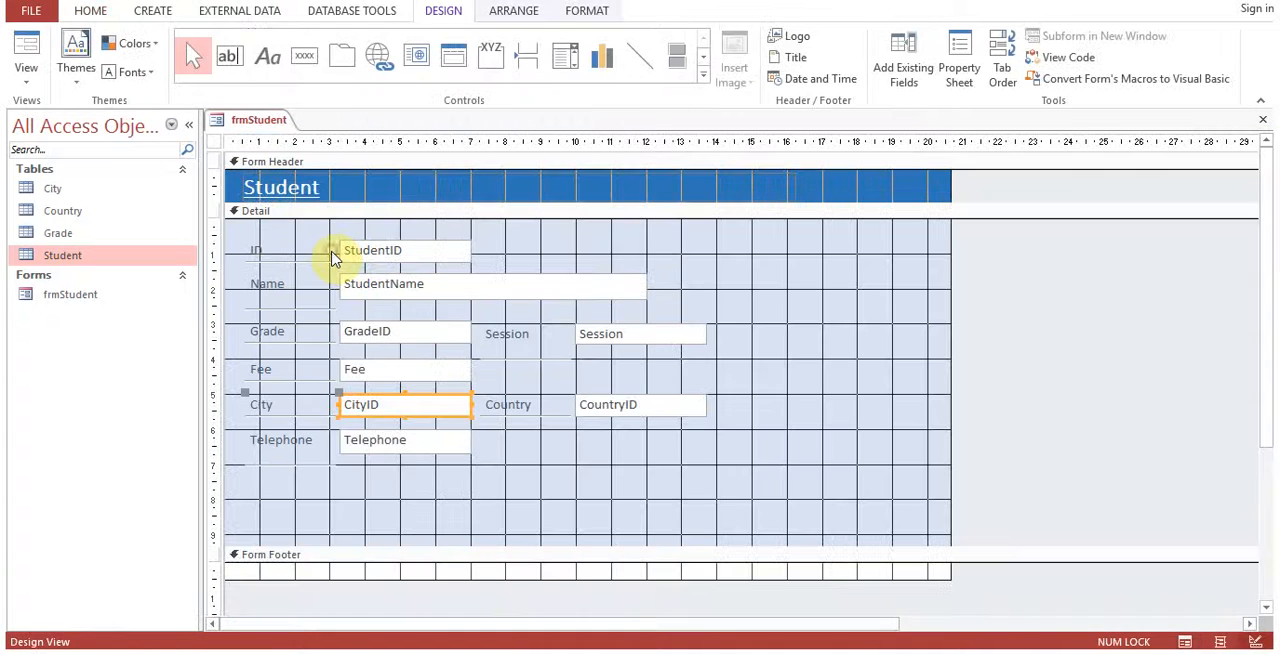
right_click(419, 419)
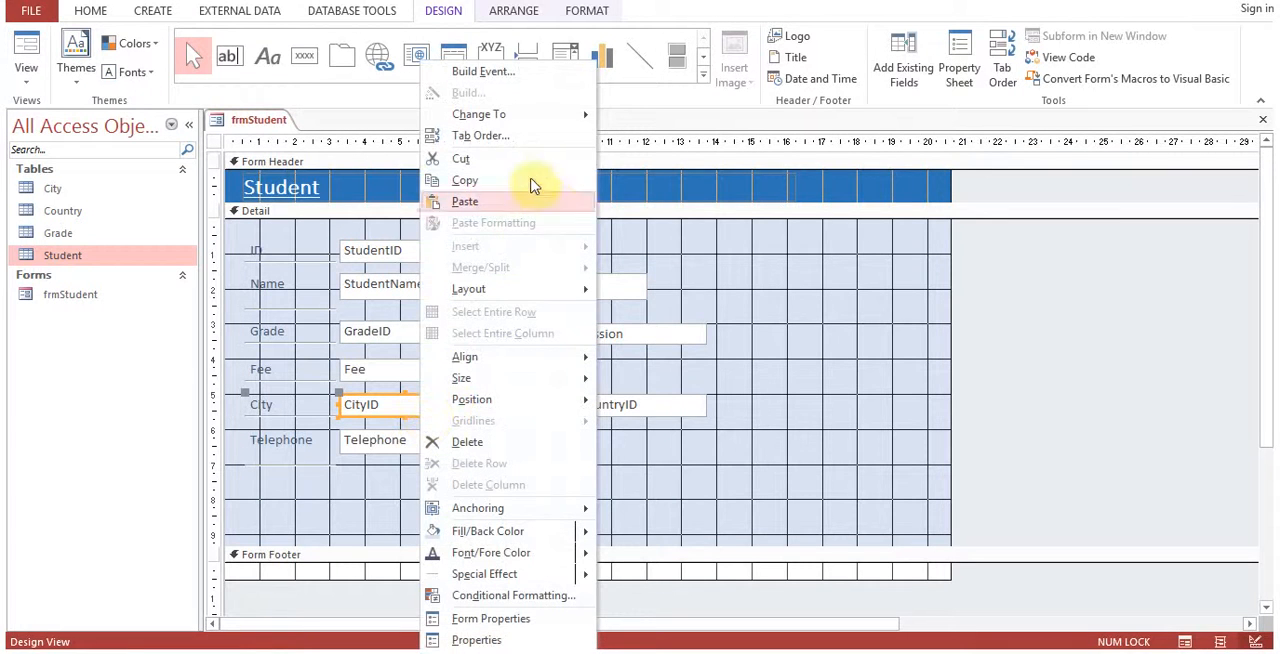
mouse_move(548, 118)
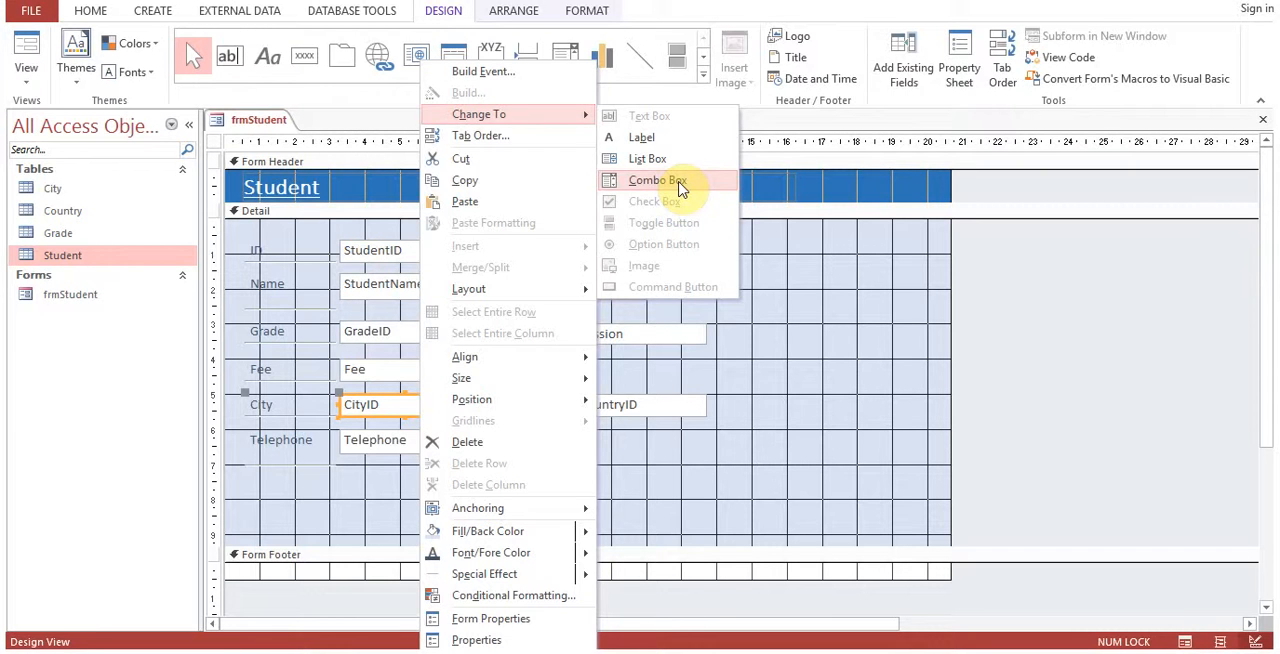
left_click(678, 182)
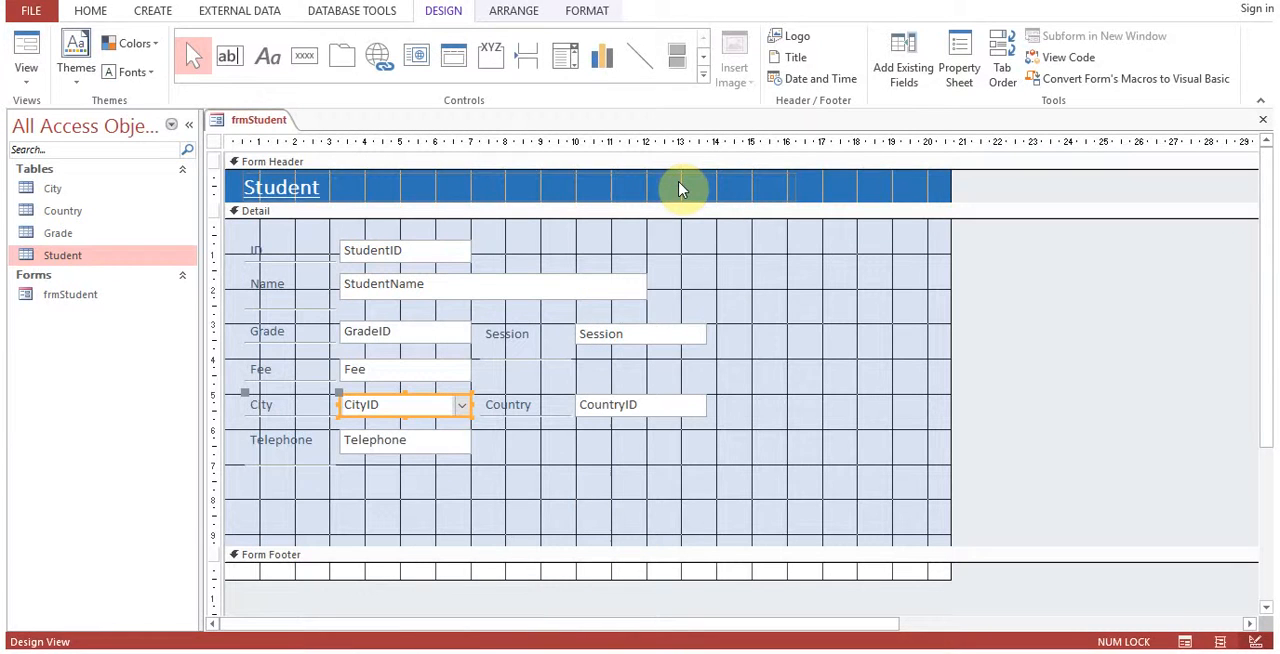
Open the CityID combo box's data properties and choose CityID as its Control Source.
right_click(420, 418)
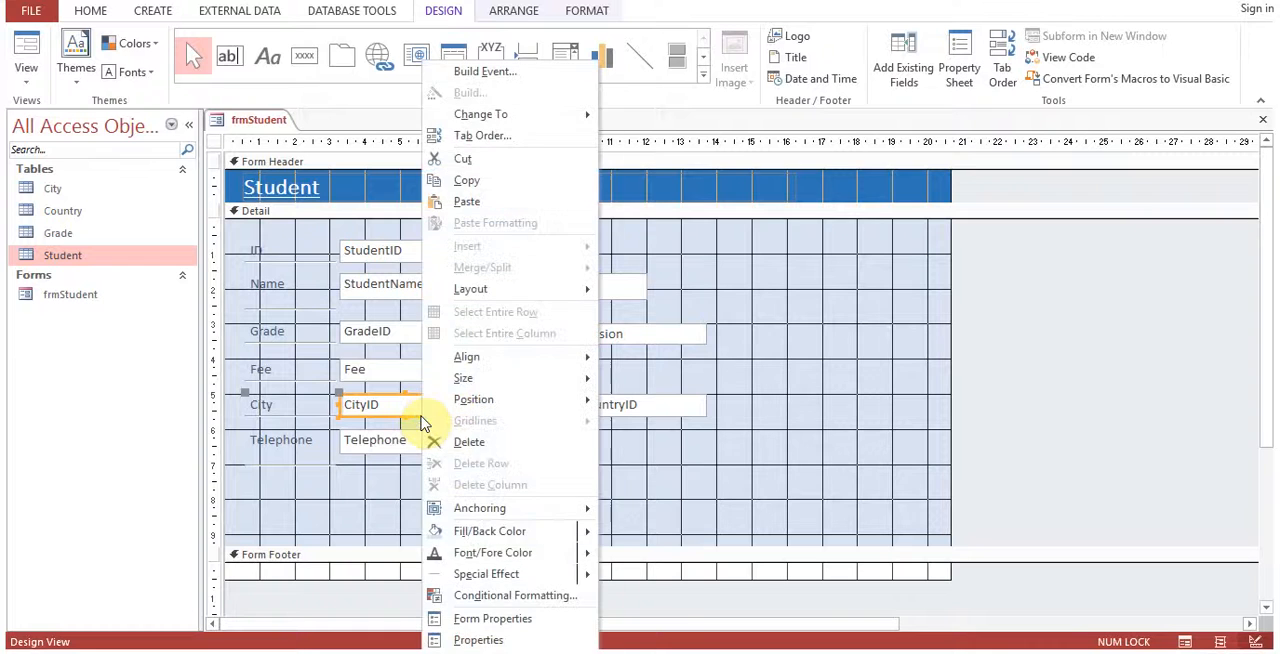
left_click(511, 639)
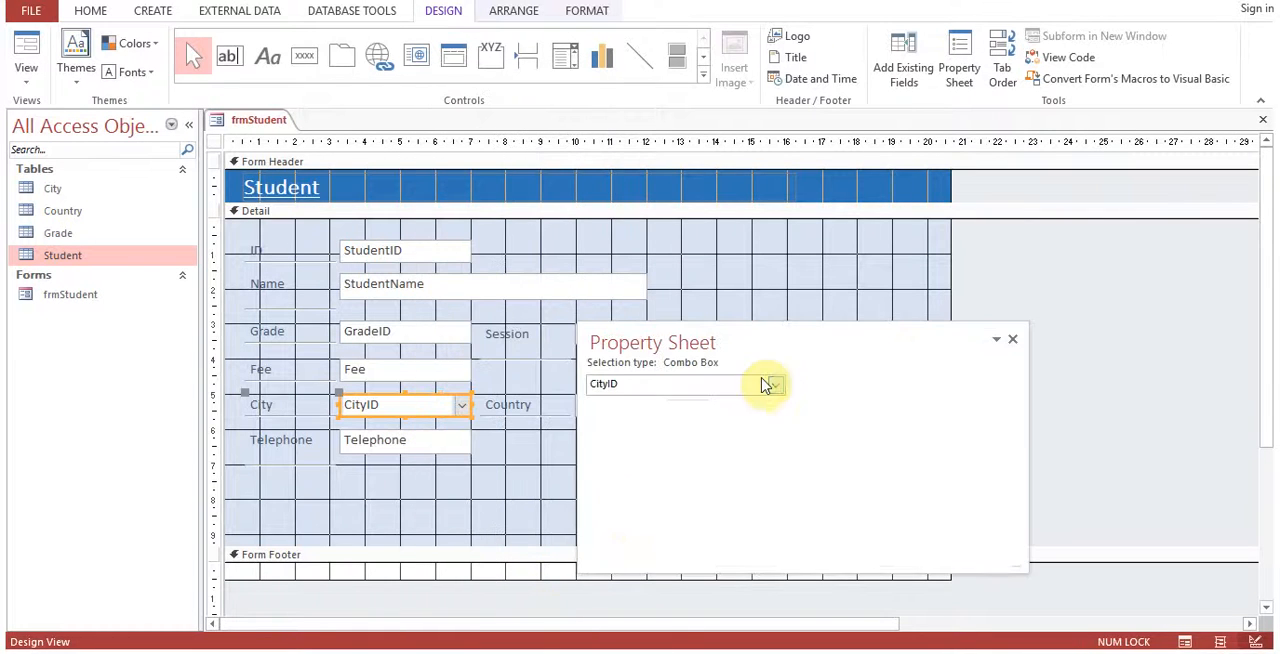
left_click_drag(780, 340, 682, 219)
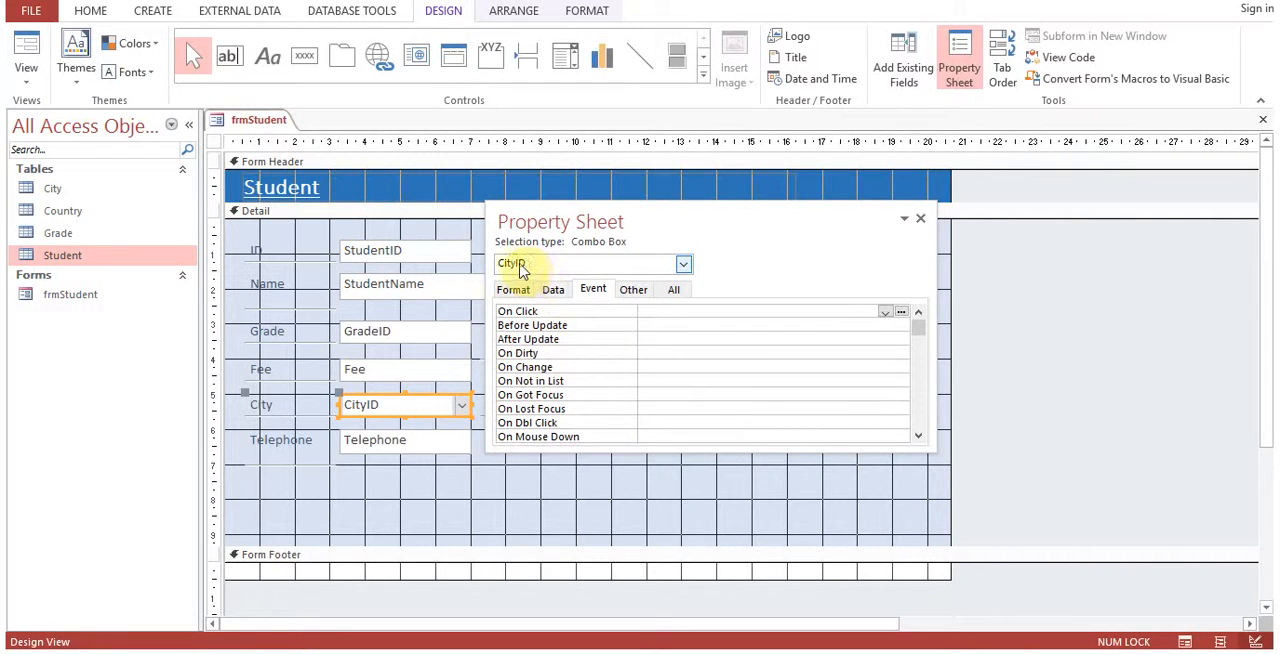
left_click(634, 290)
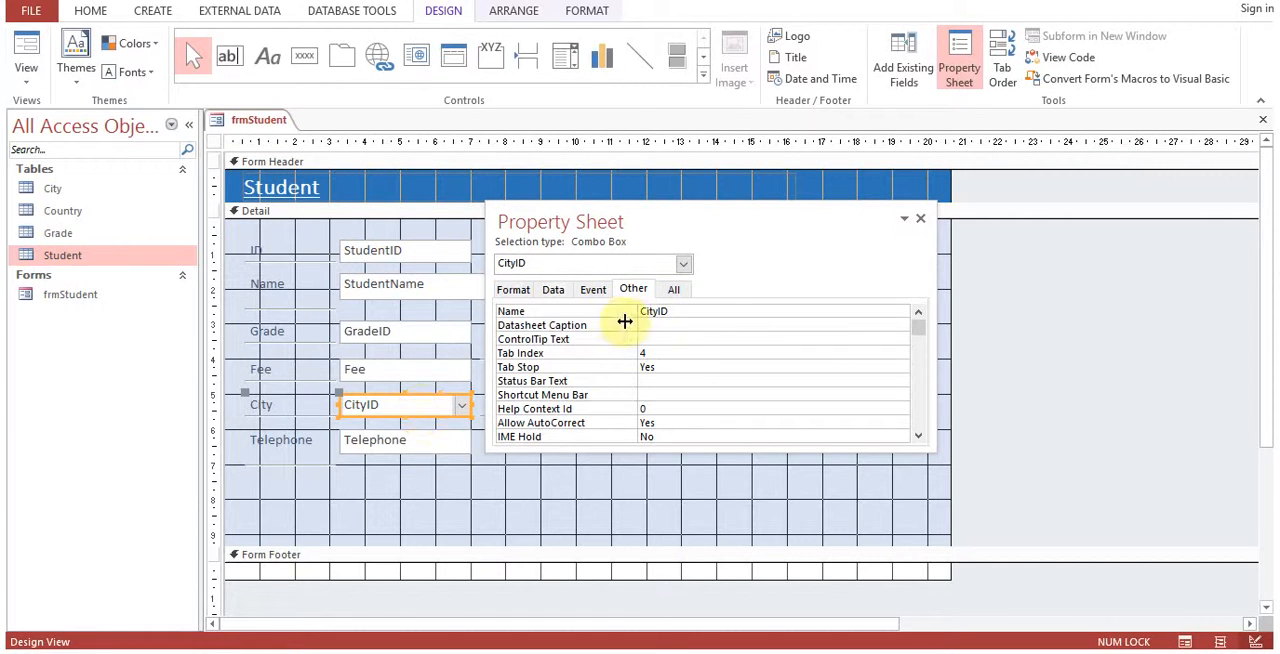
left_click(555, 291)
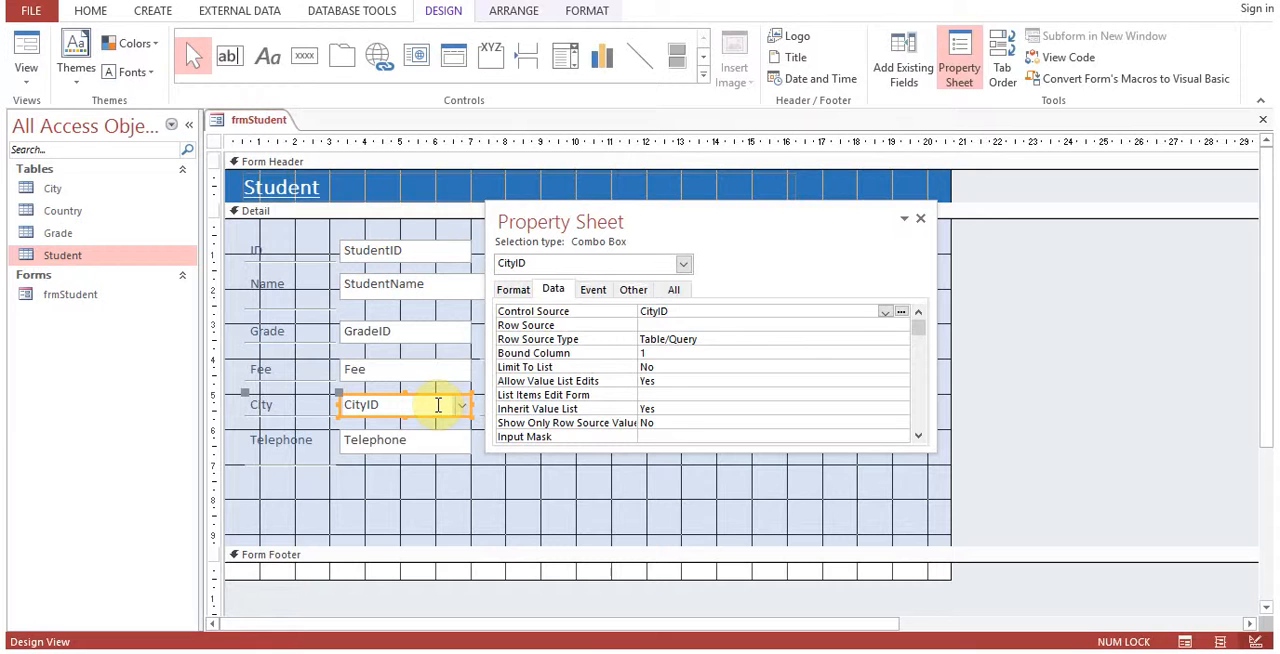
left_click(695, 310)
left_click(884, 313)
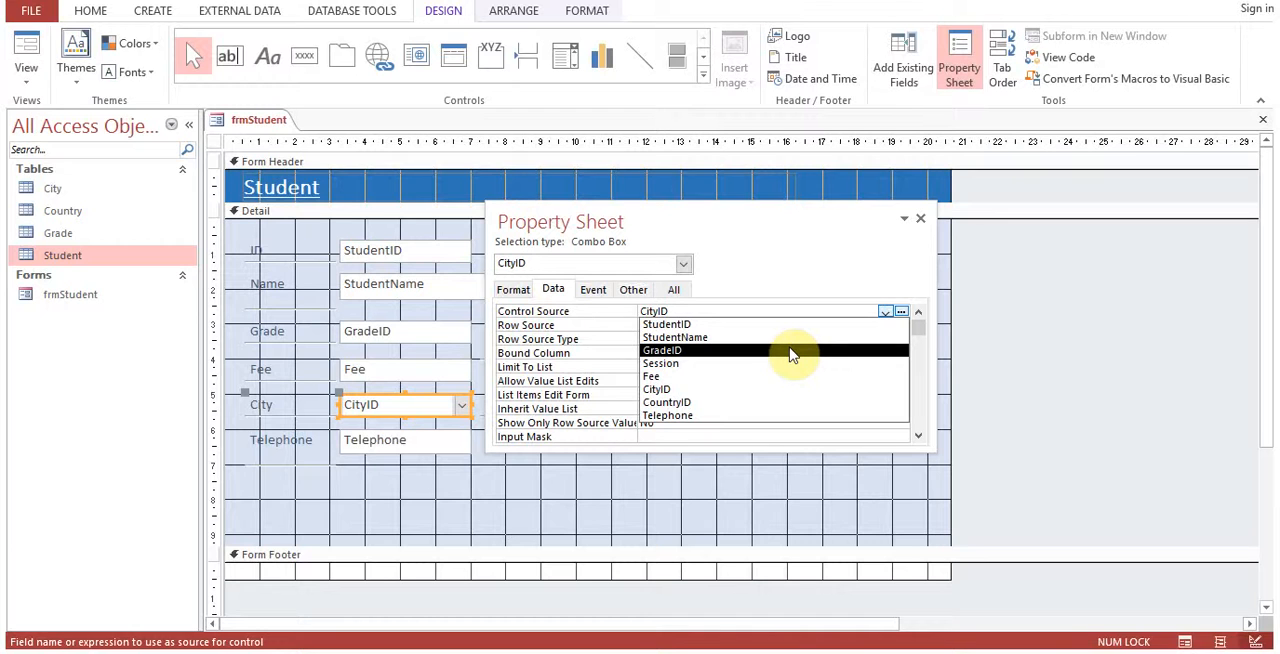
left_click(760, 398)
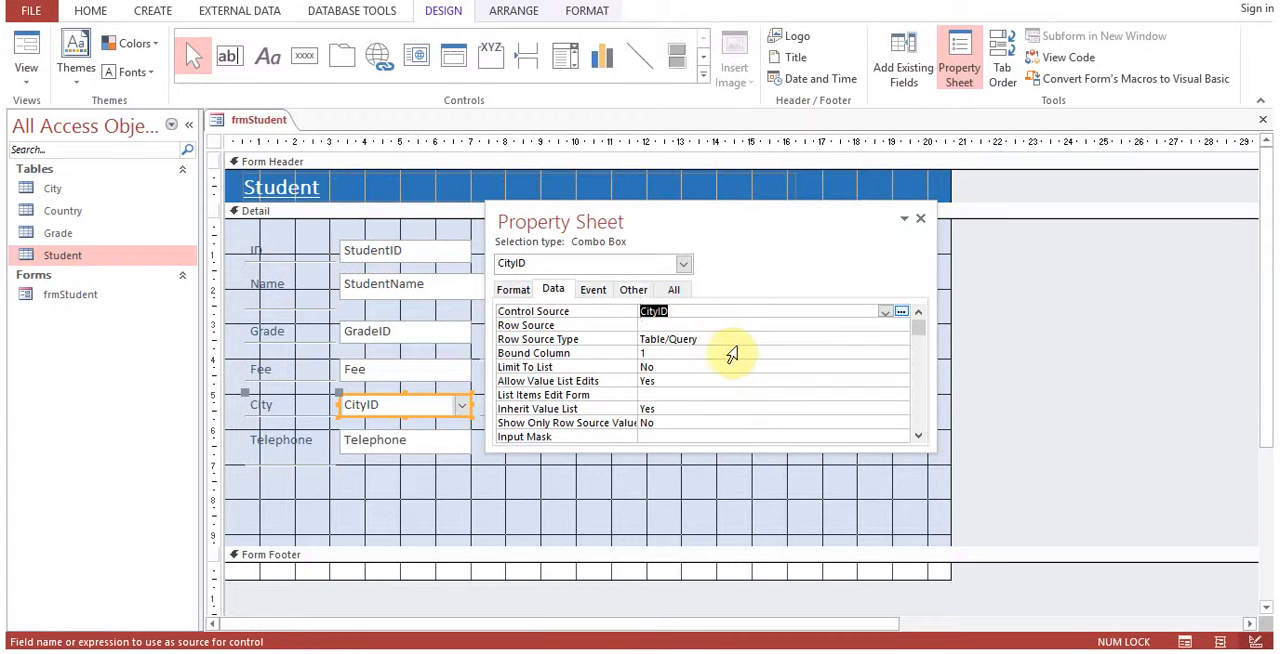
Set the CityID combo box's Row Source to the City table.
left_click(734, 326)
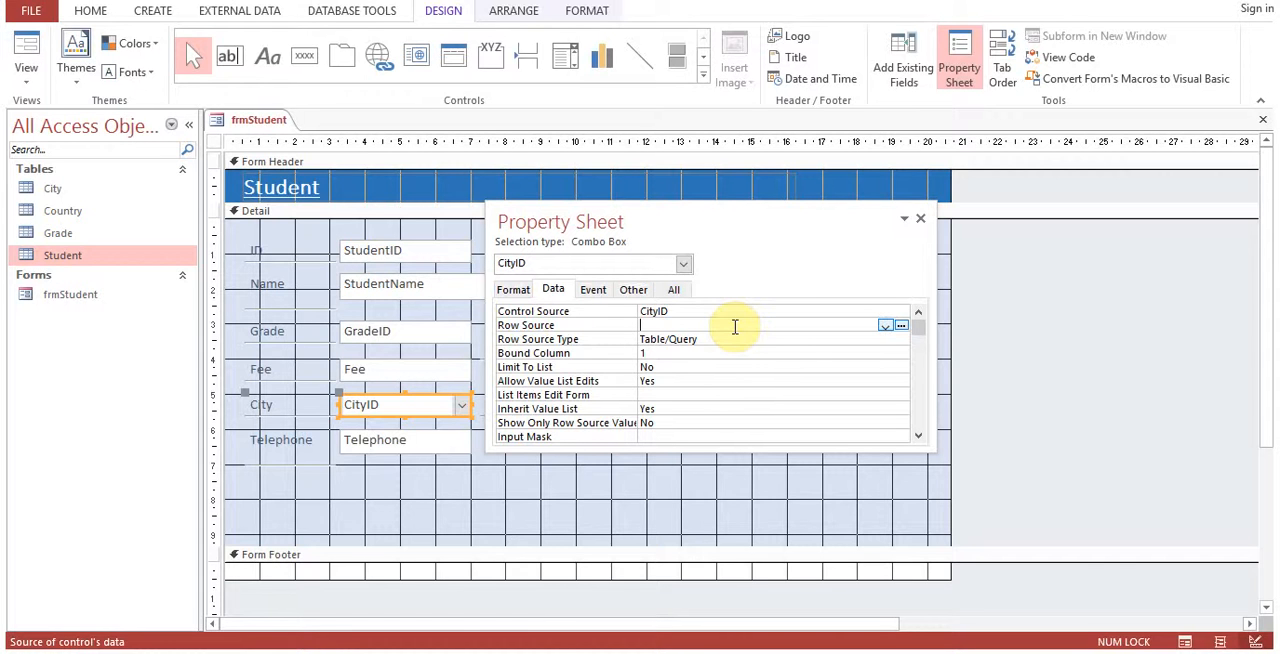
left_click(883, 327)
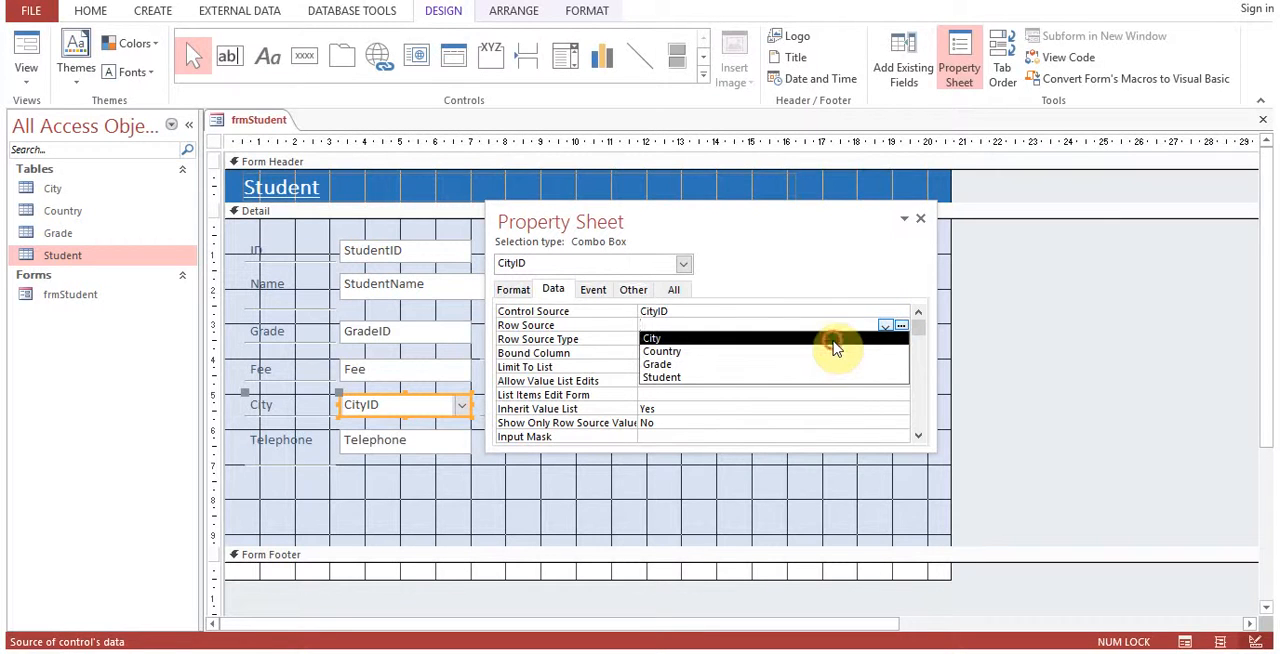
left_click(834, 339)
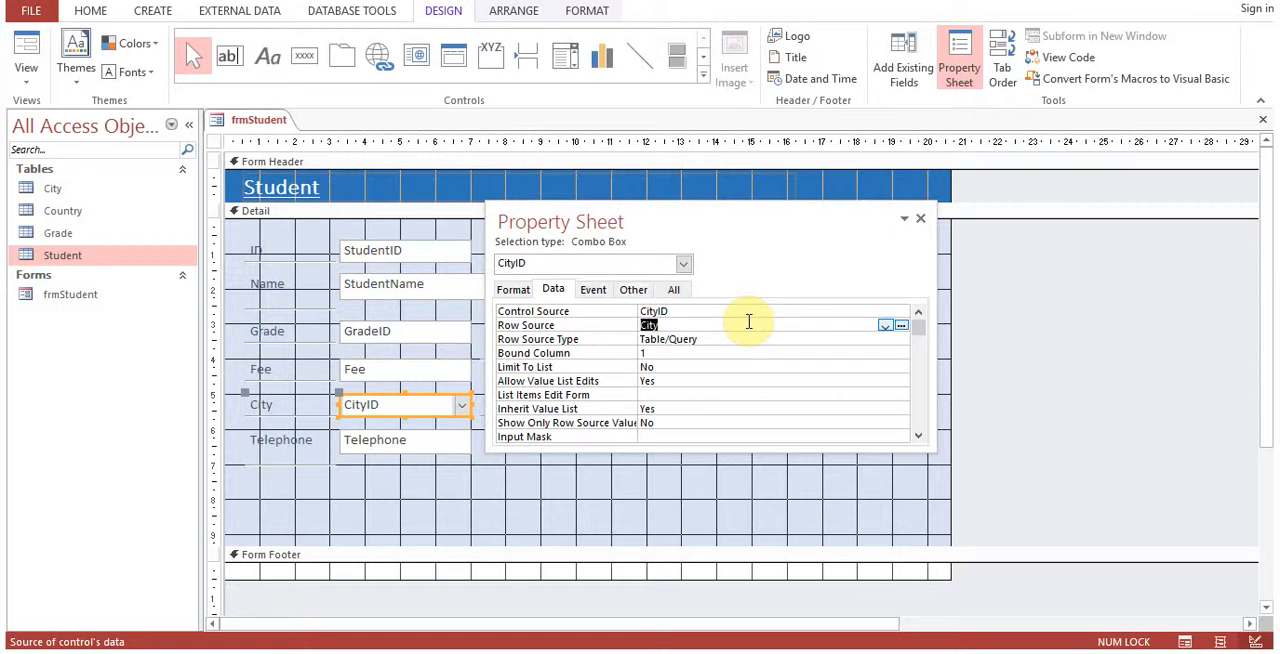
Try "Select * from City" as the CityID combo box's Row Source, and choose the City table again.
type("Select * from City")
left_click(885, 326)
left_click(781, 340)
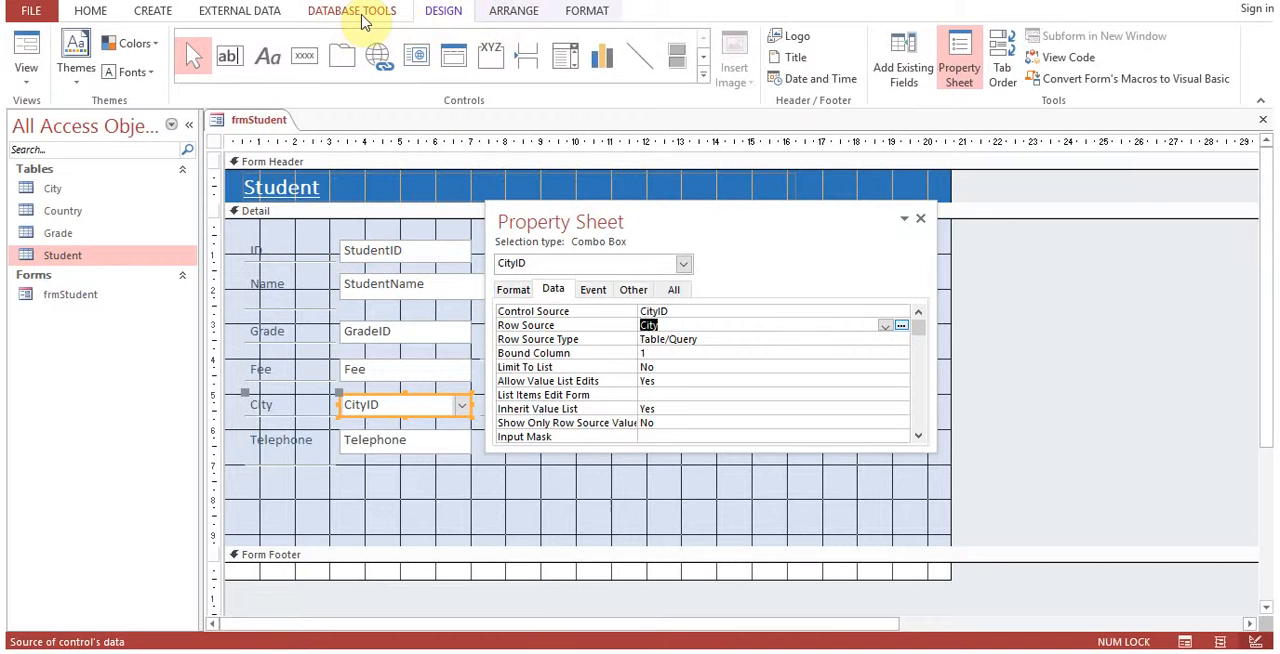
Close the combo box's properties, examine how CityID links the Student and City tables in the Relationships window, and return to frmStudent.
left_click(919, 220)
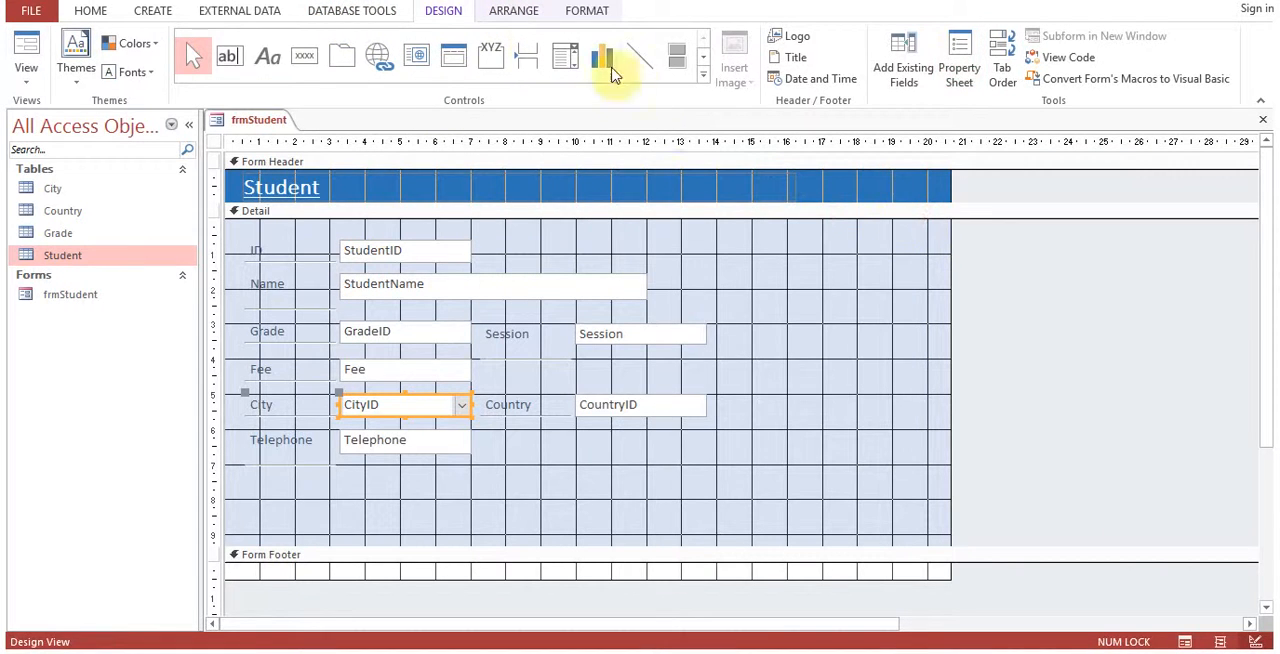
left_click(374, 14)
left_click(220, 52)
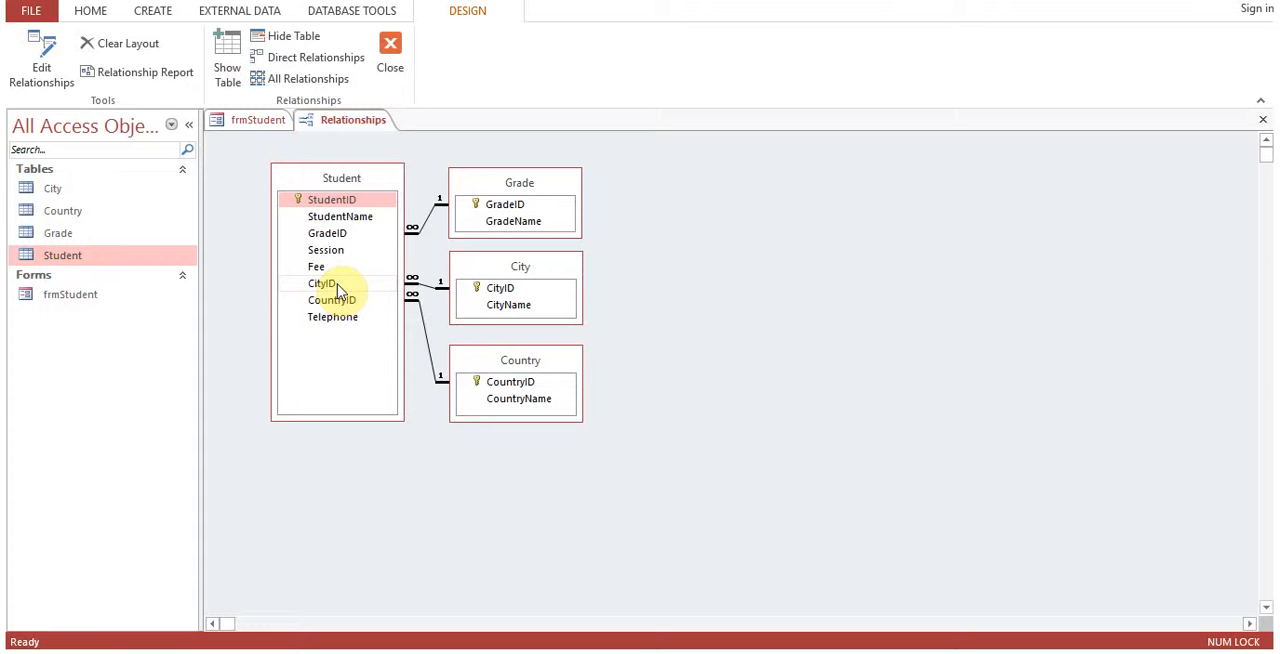
left_click(258, 120)
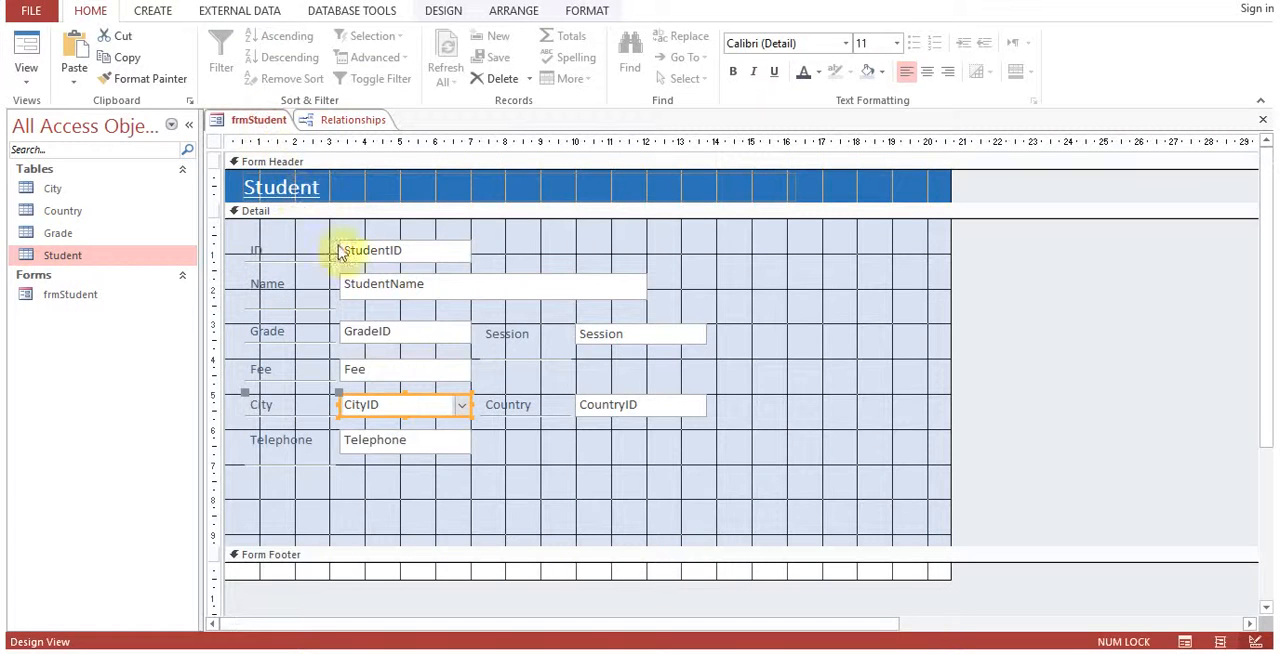
Set the CityID combo box's Column Count to 2 and close its properties.
right_click(441, 411)
left_click(528, 638)
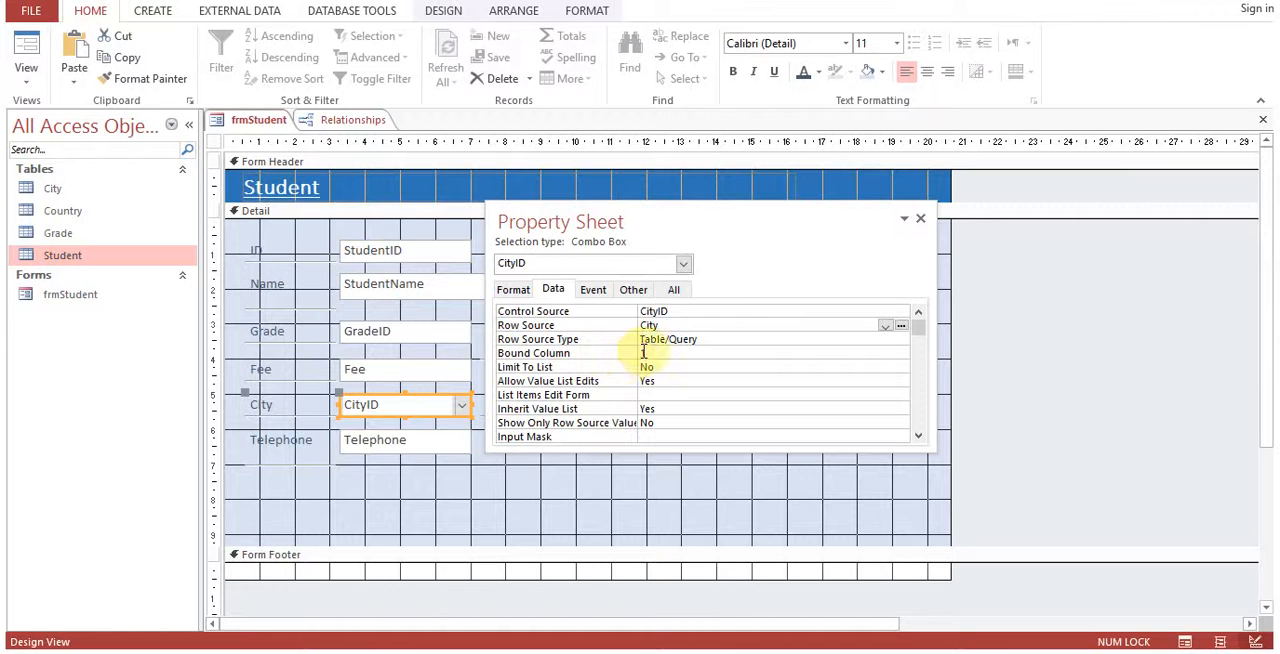
left_click(514, 292)
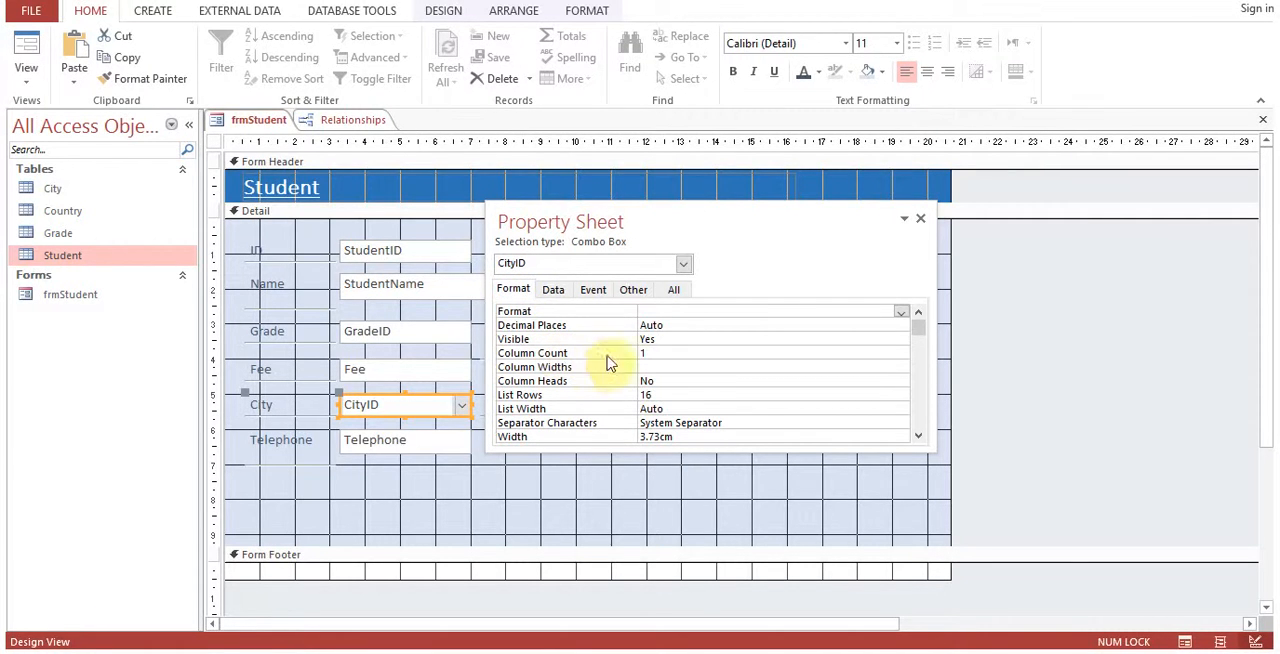
left_click_drag(659, 218, 714, 211)
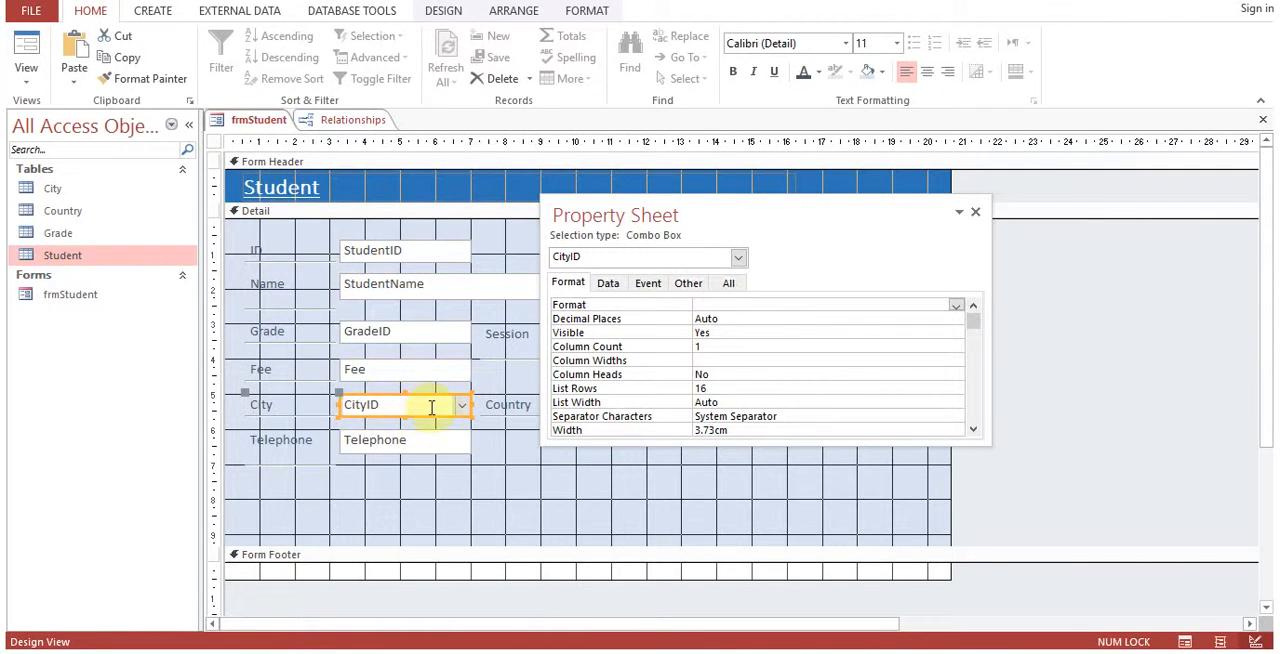
left_click(703, 346)
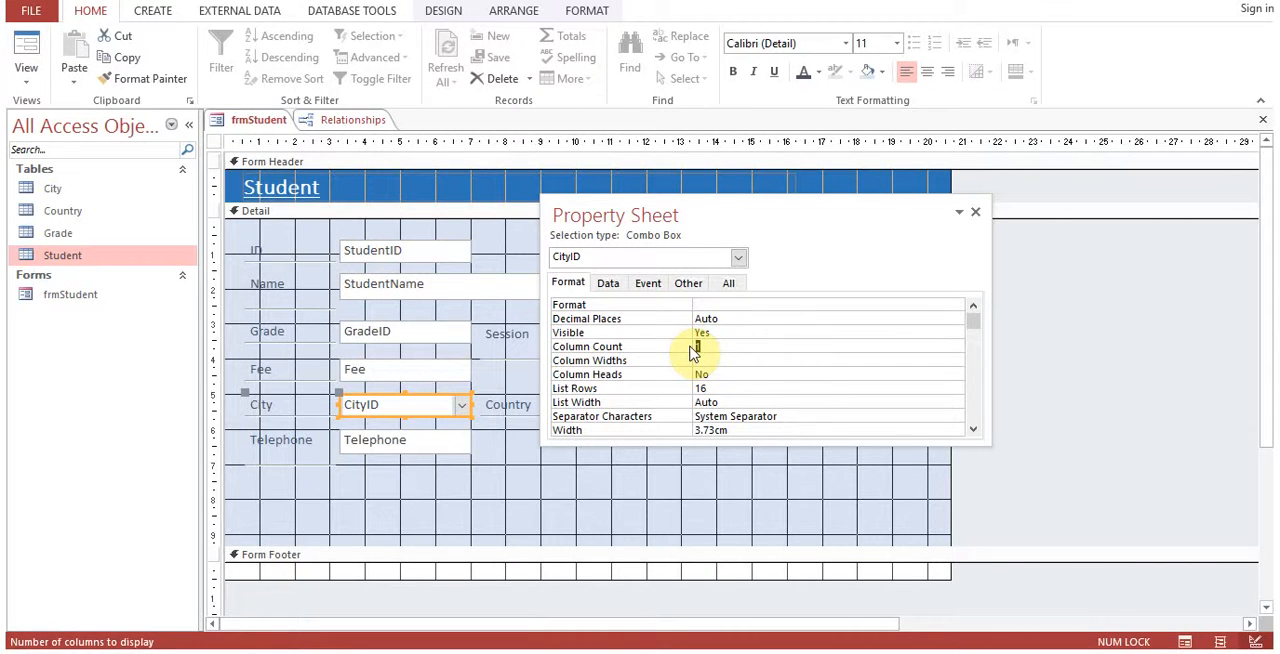
type("2")
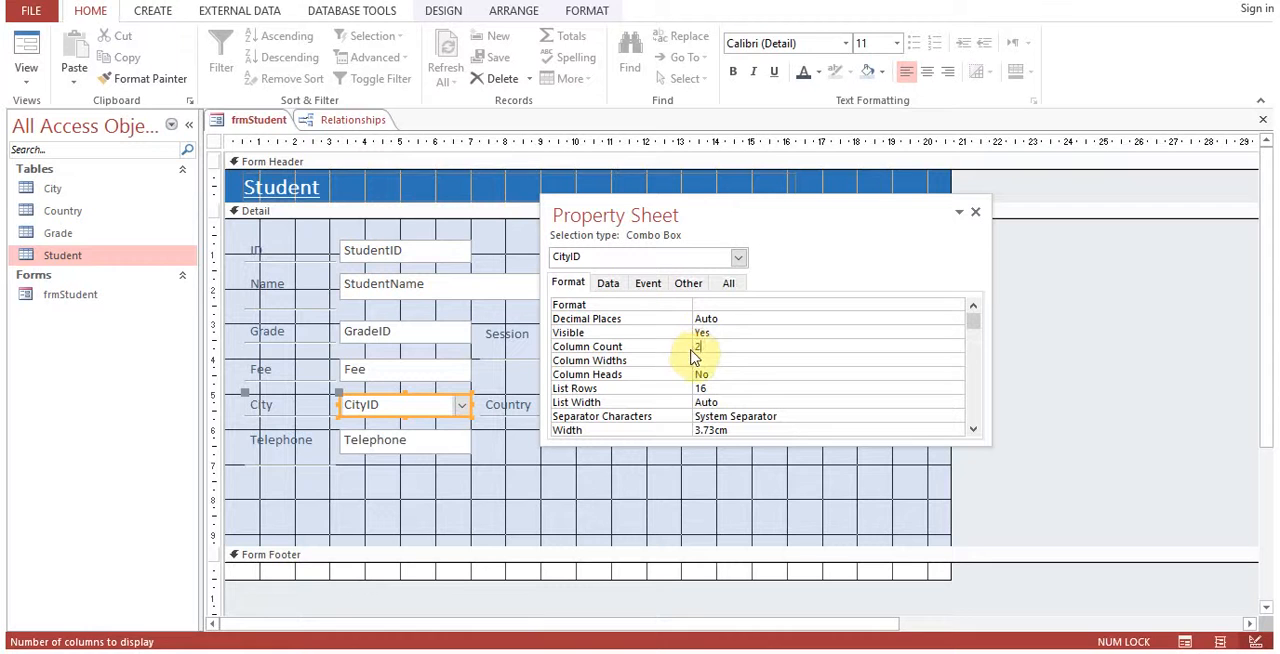
left_click(706, 358)
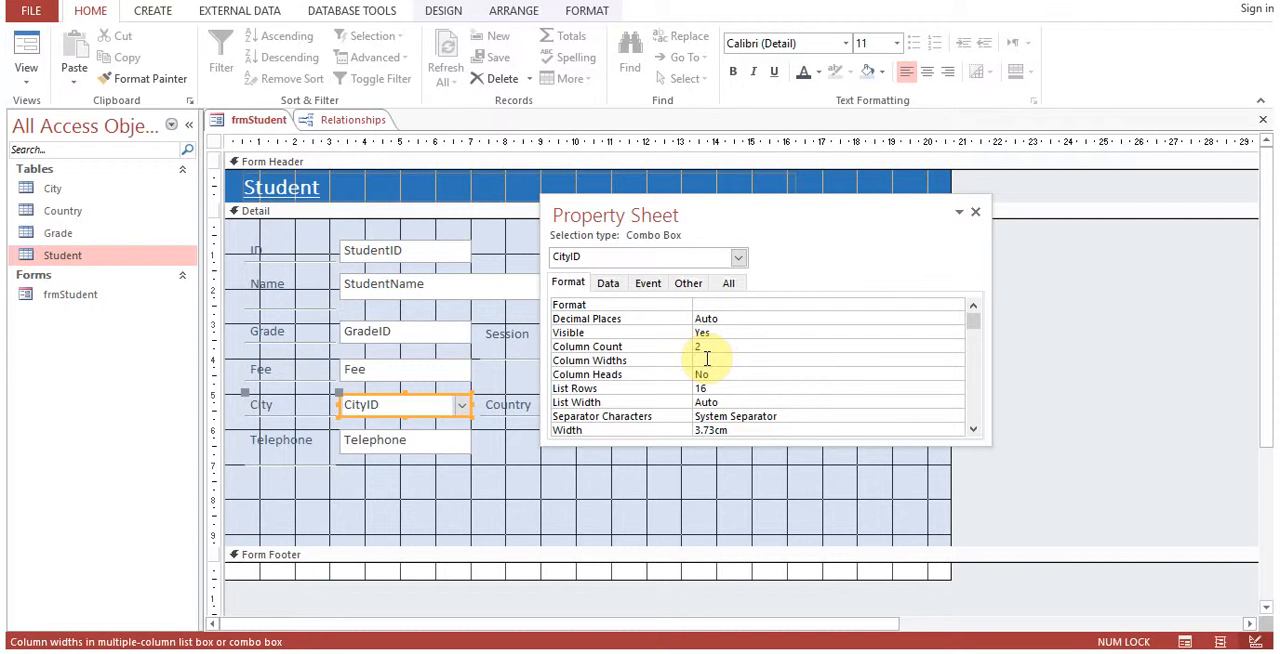
left_click(975, 214)
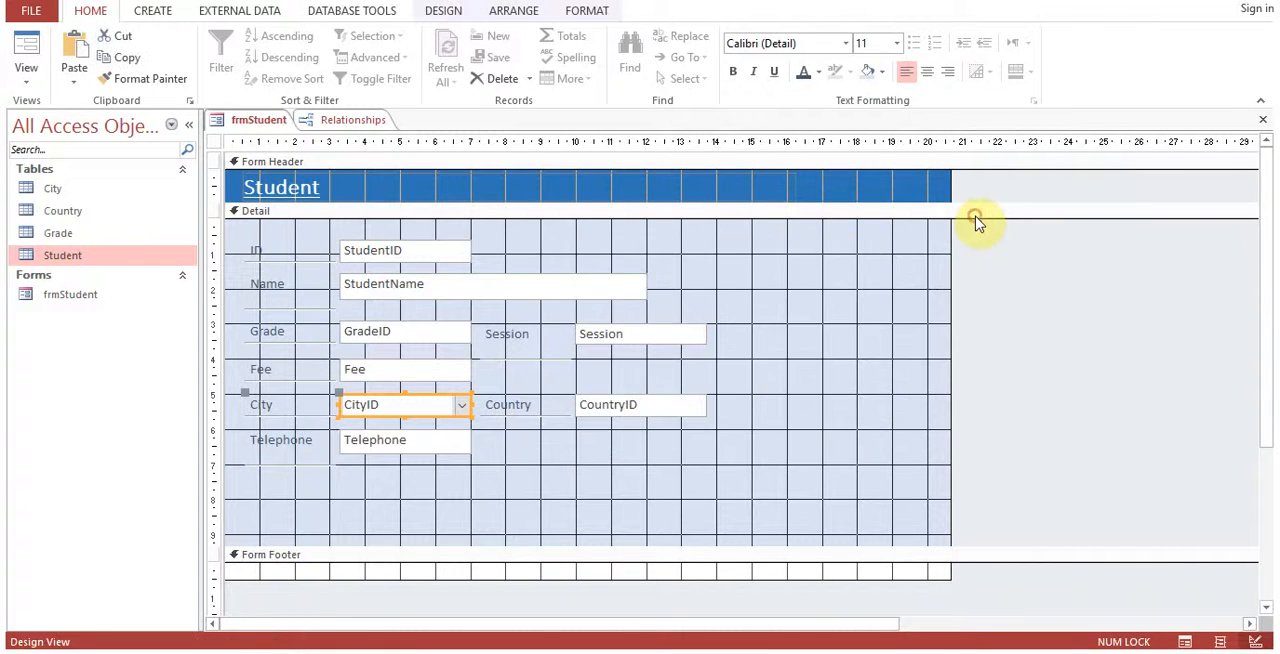
Close the Relationships window and switch frmStudent to Form View.
right_click(251, 128)
left_click(348, 128)
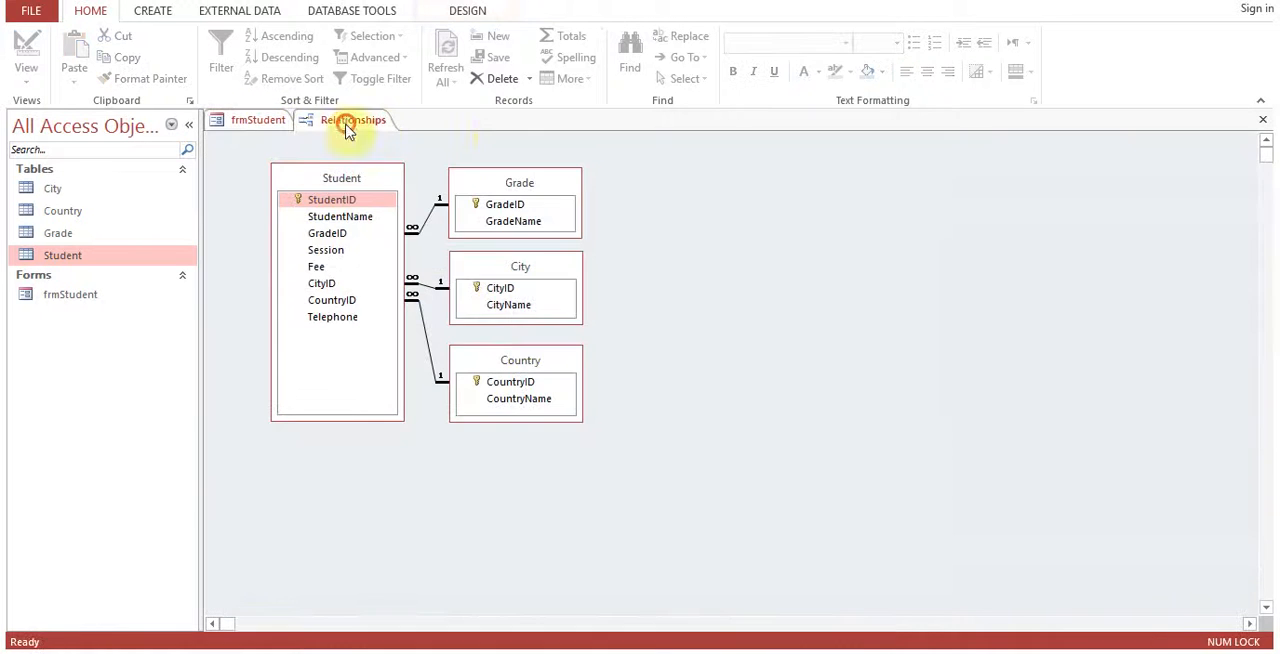
left_click(1262, 119)
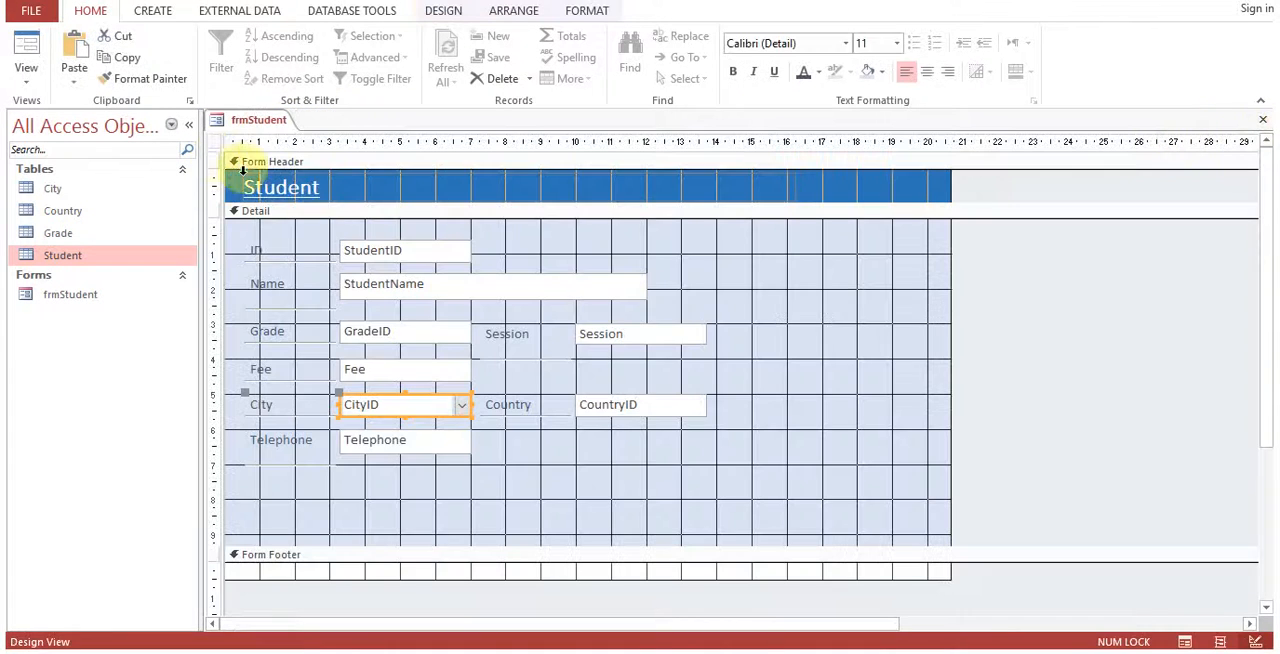
right_click(251, 119)
left_click(305, 203)
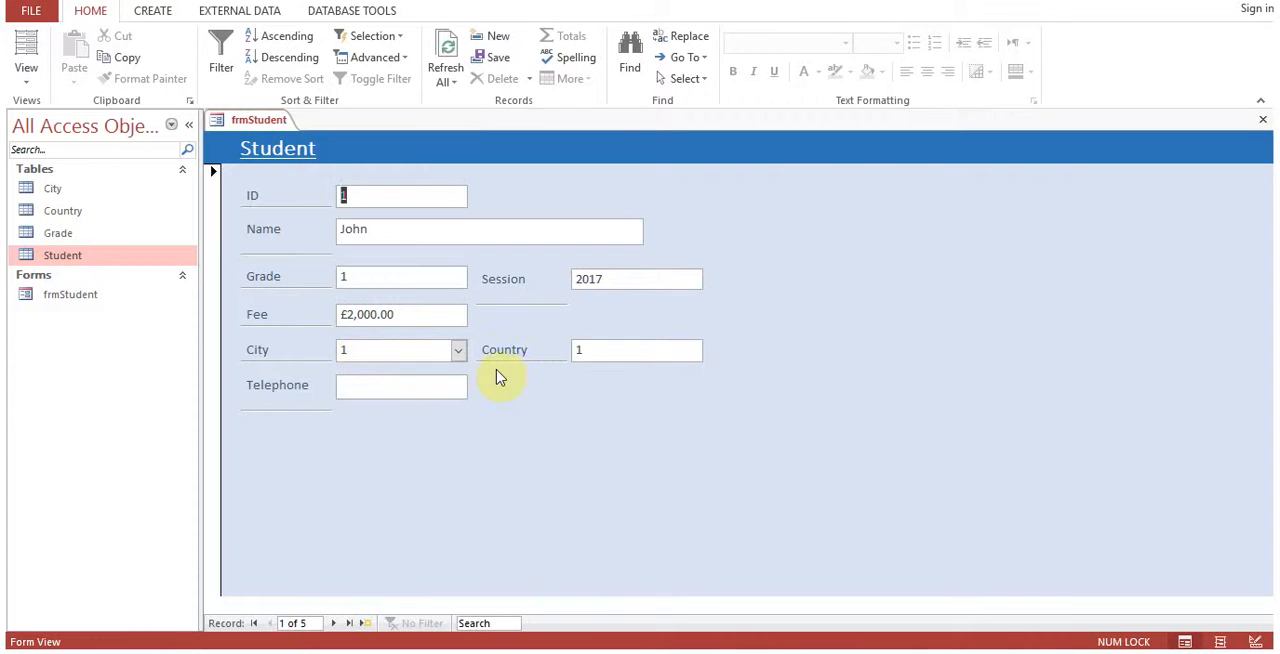
Test the City combo box on the first record by choosing 3 Yorkshire and changing it back to 1 London.
left_click(460, 350)
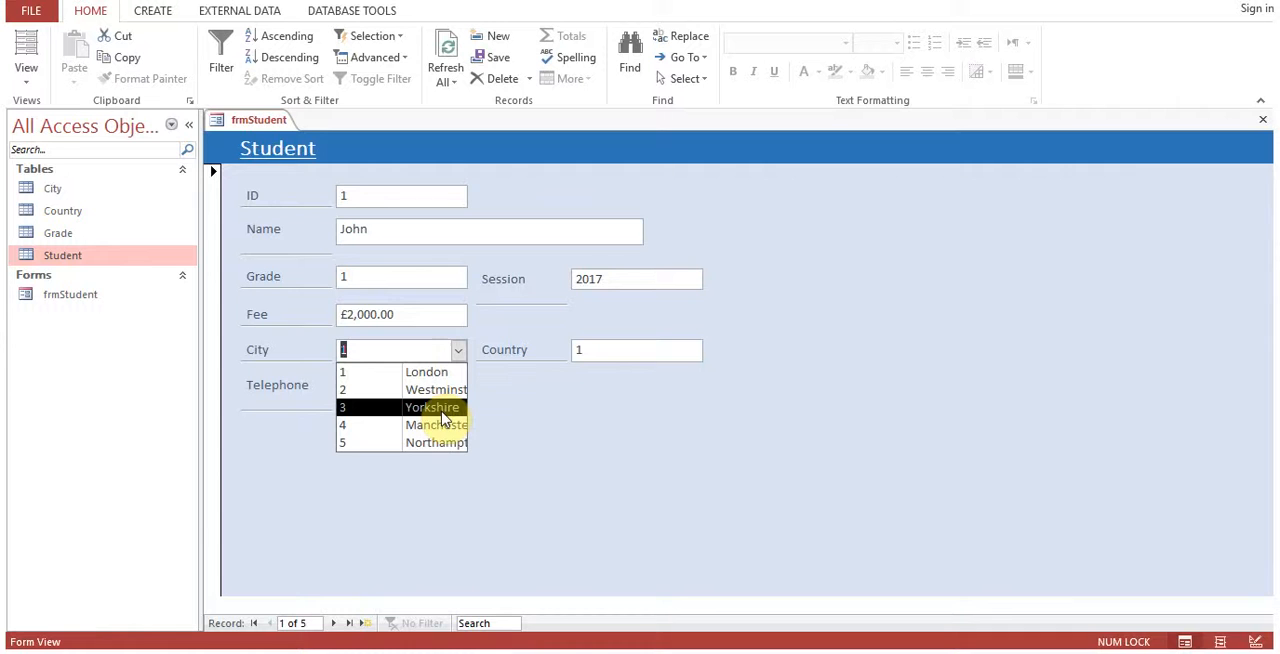
left_click(444, 410)
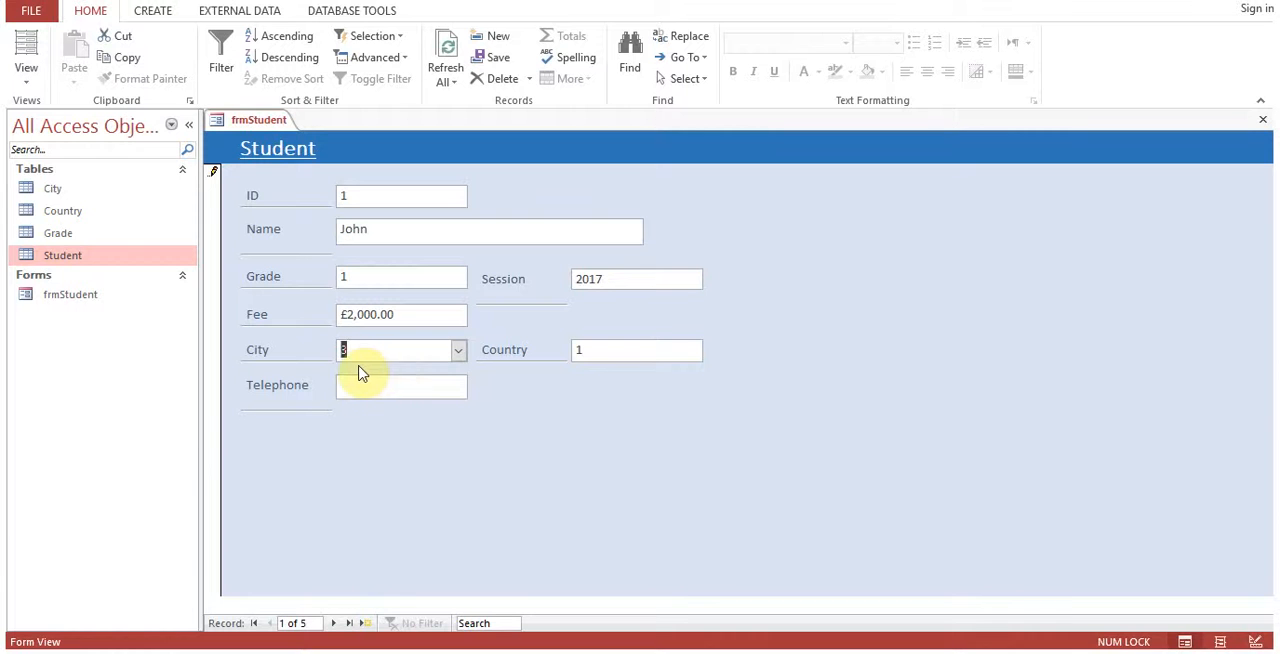
left_click(458, 352)
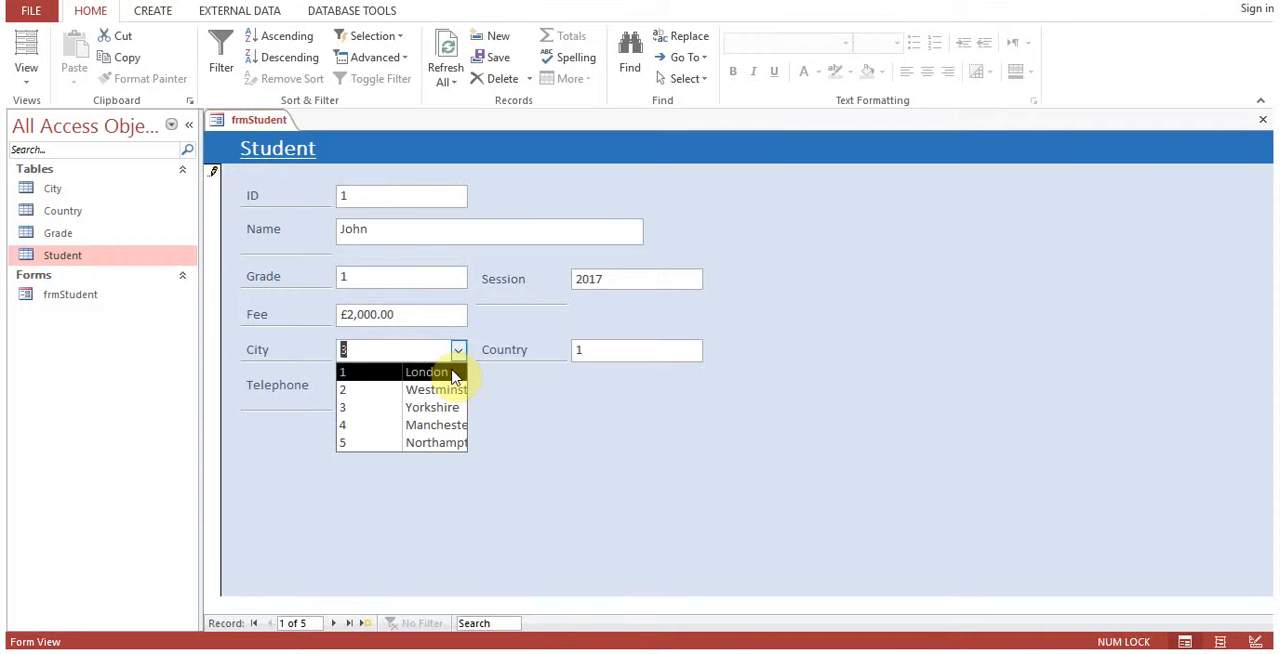
left_click(452, 376)
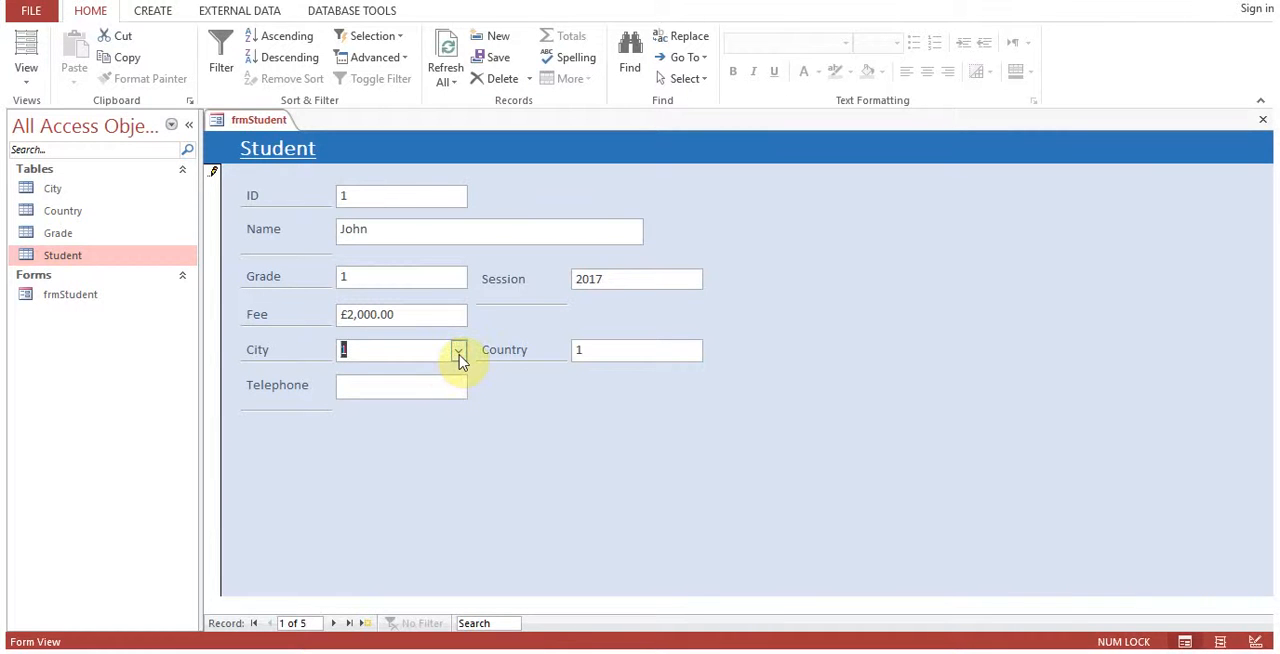
left_click(410, 354)
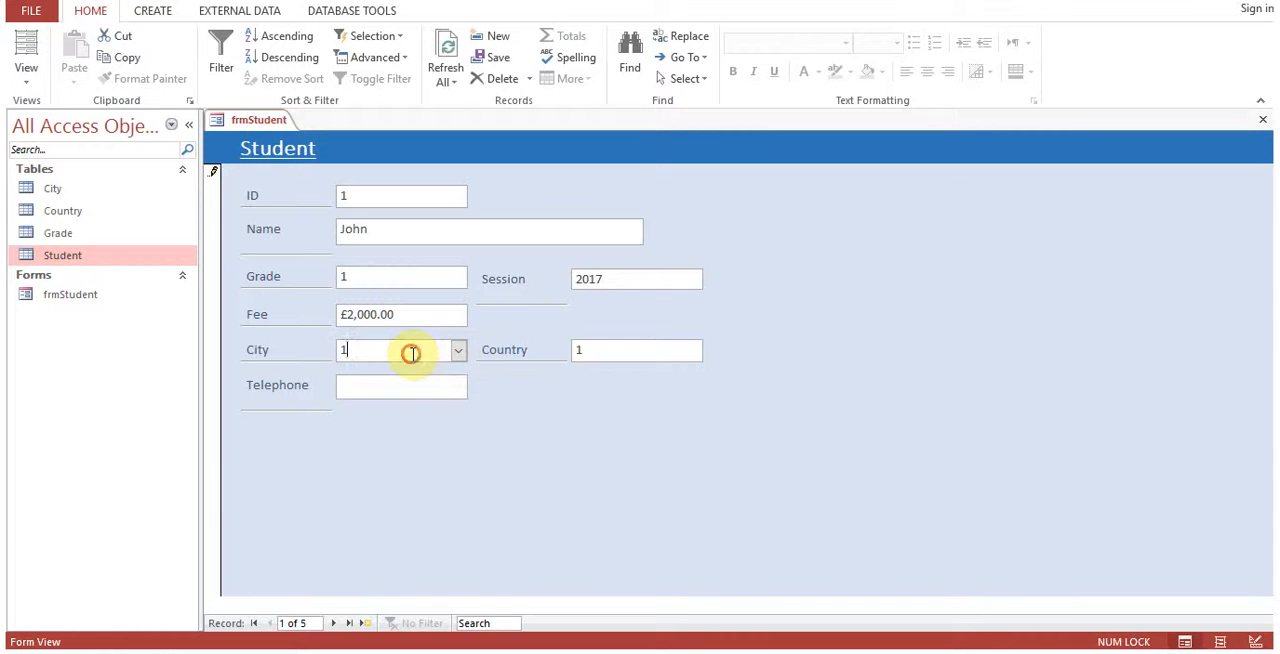
Go to the third record and examine which city is selected in its City list.
left_click(334, 623)
left_click(335, 623)
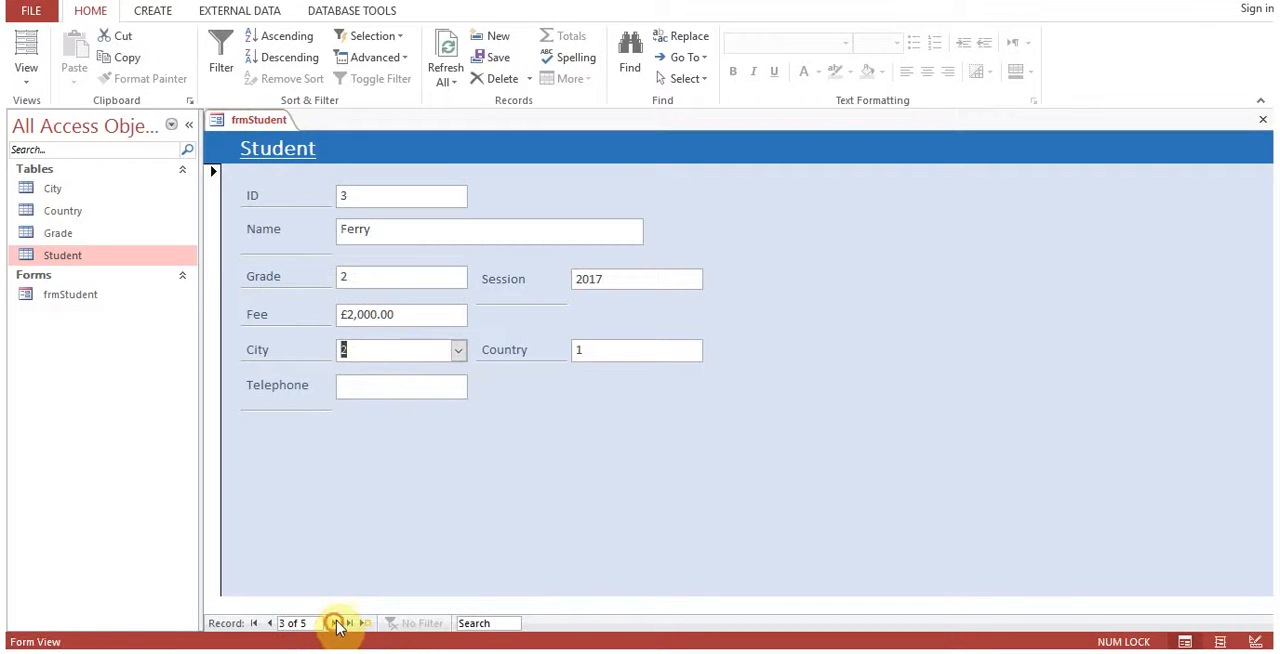
left_click(458, 352)
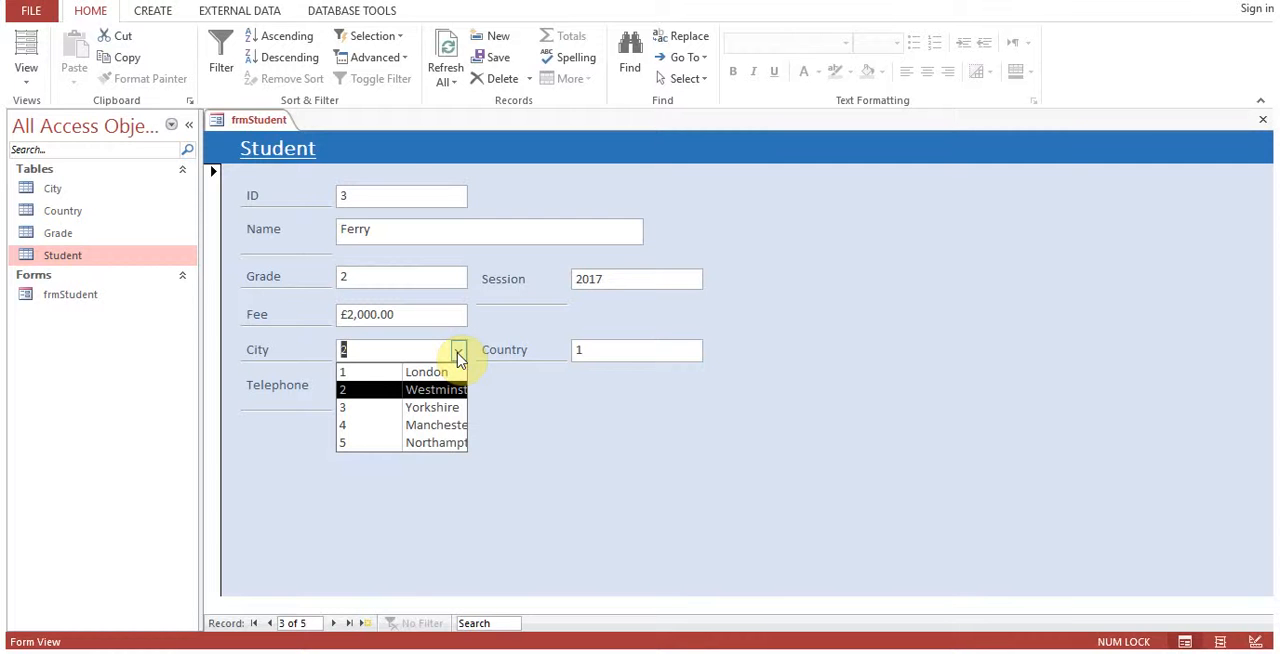
left_click(458, 358)
In Design View, move the Session and Country fields with their labels rightward and widen the CityID combo box to about 6.3 cm.
right_click(238, 120)
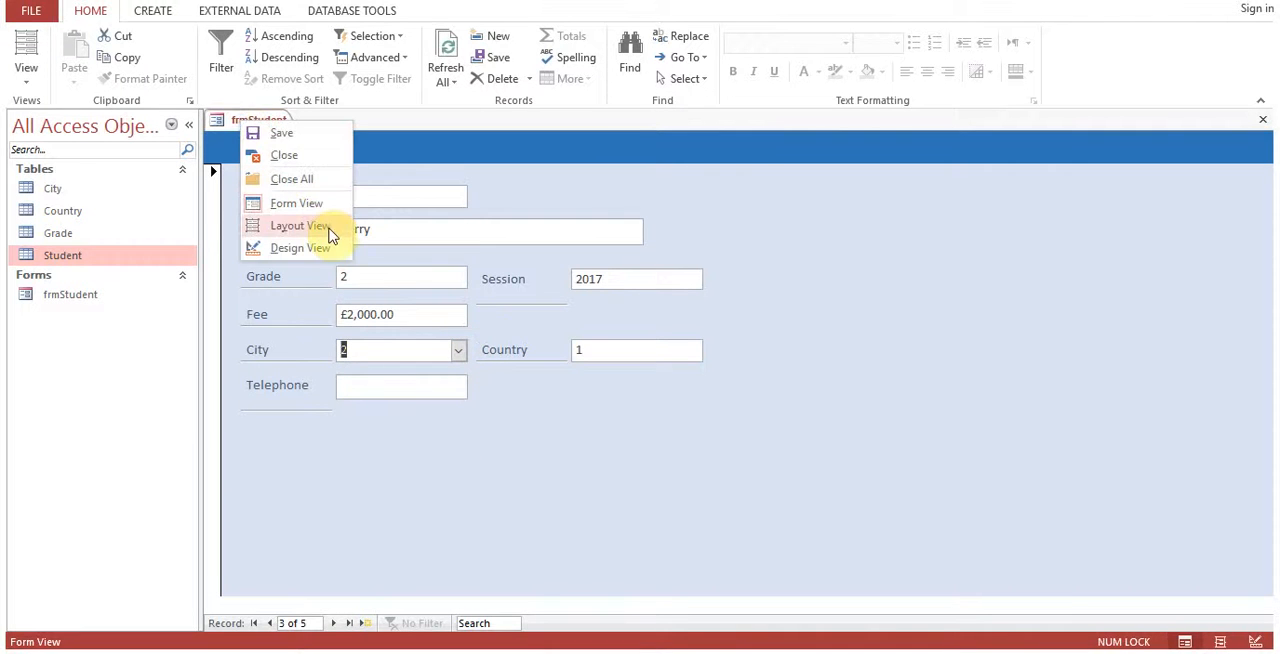
left_click(322, 250)
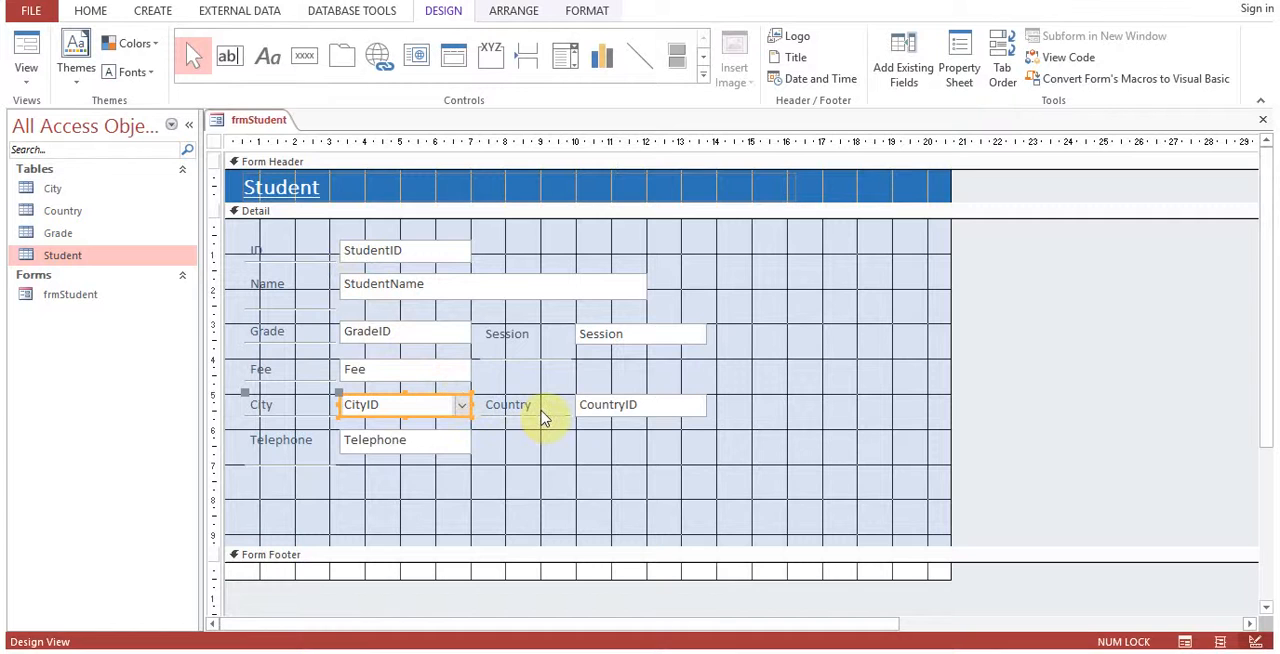
left_click_drag(541, 411, 628, 414)
left_click_drag(592, 337, 692, 349)
left_click(440, 405)
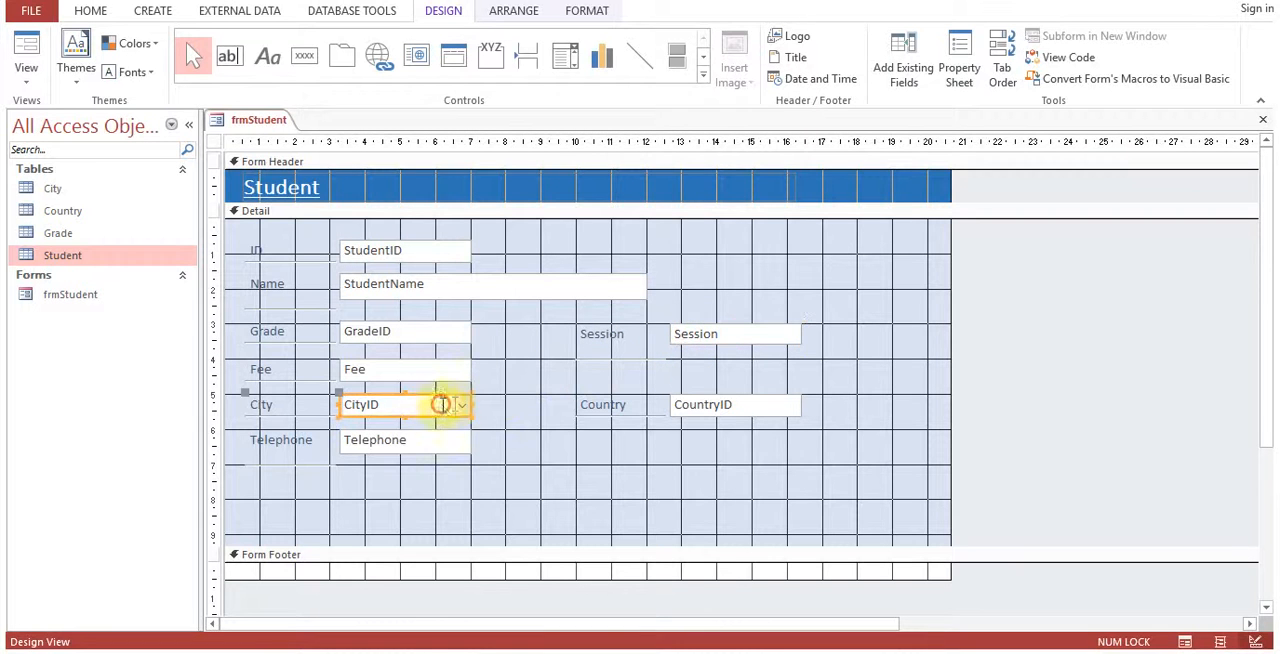
left_click_drag(468, 403, 562, 404)
Switch frmStudent to Form View and examine the widened City list on the first record.
right_click(251, 121)
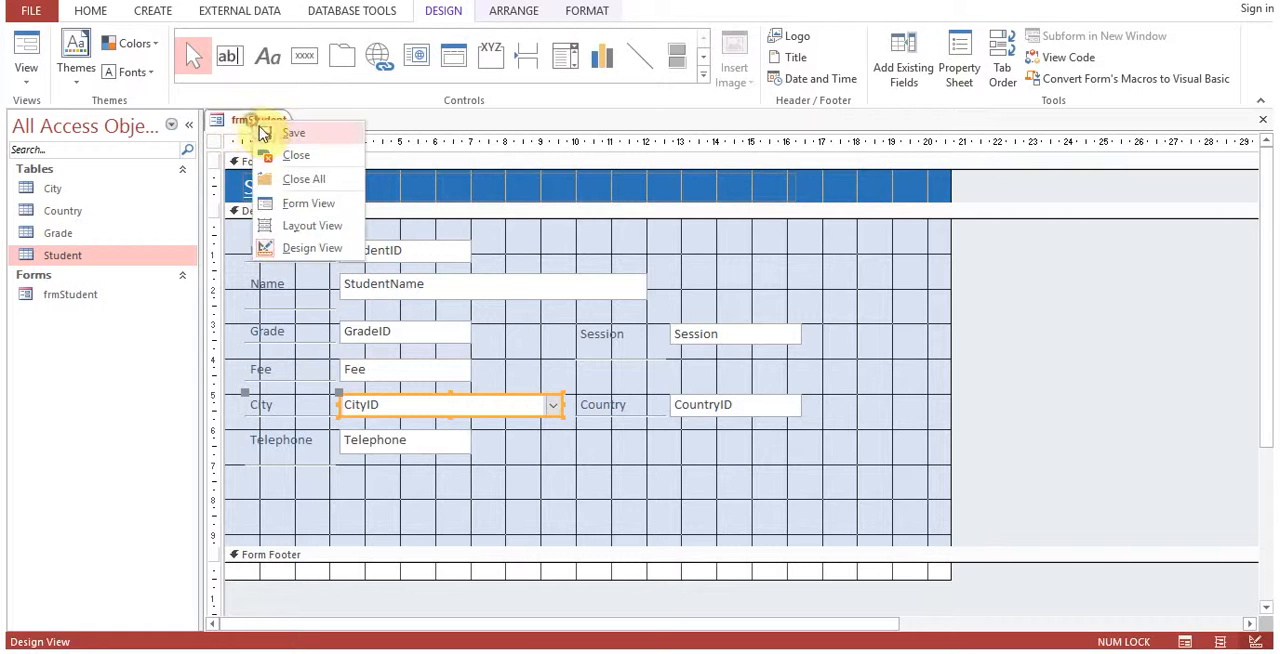
left_click(256, 119)
right_click(251, 120)
left_click(309, 202)
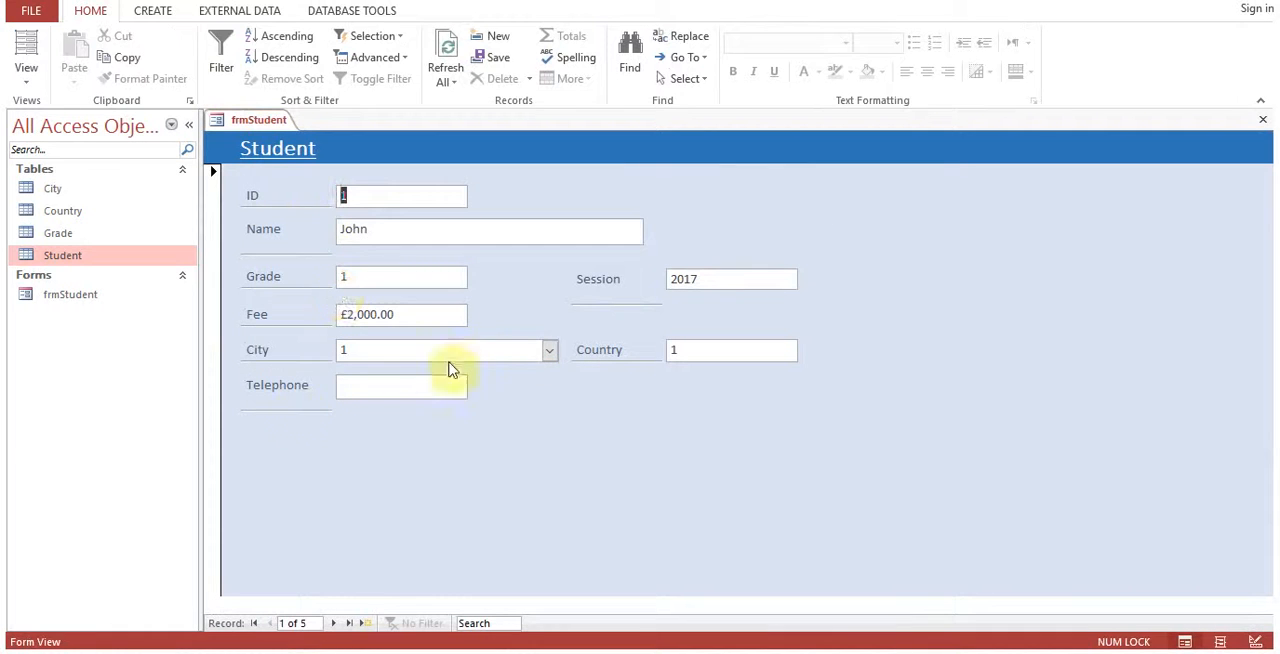
left_click(550, 358)
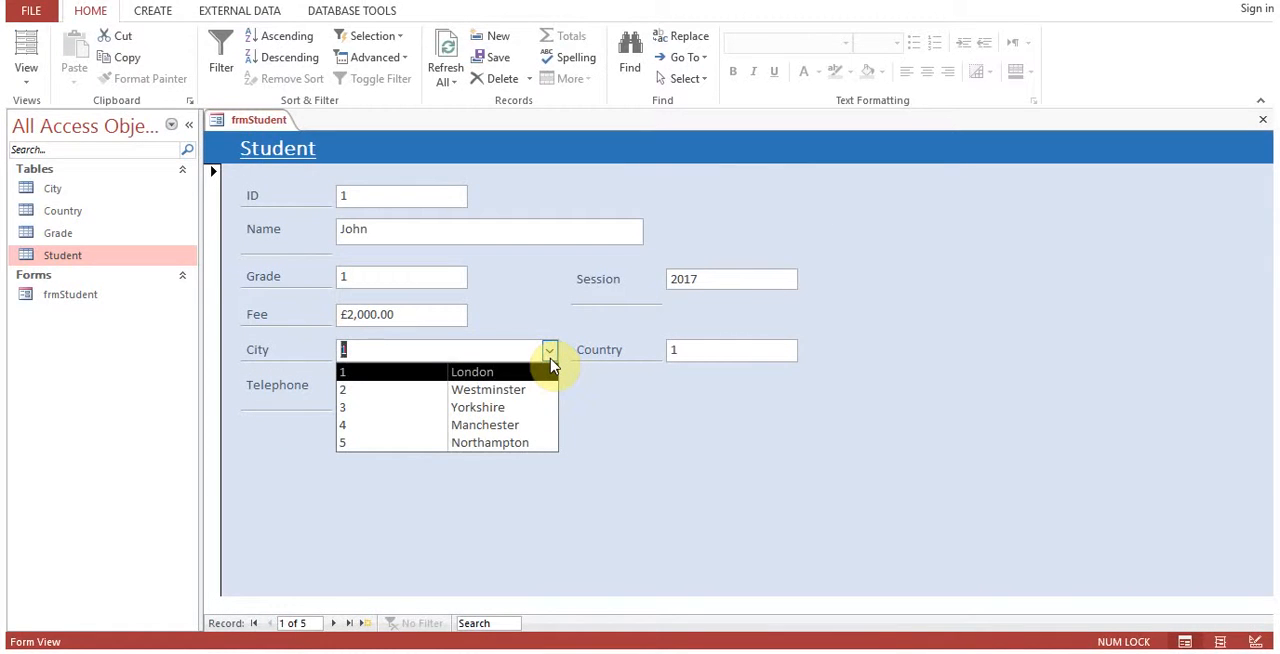
left_click(603, 386)
Advance to the fourth record and examine which city is selected in its City list.
left_click(334, 623)
left_click(334, 623)
left_click(334, 623)
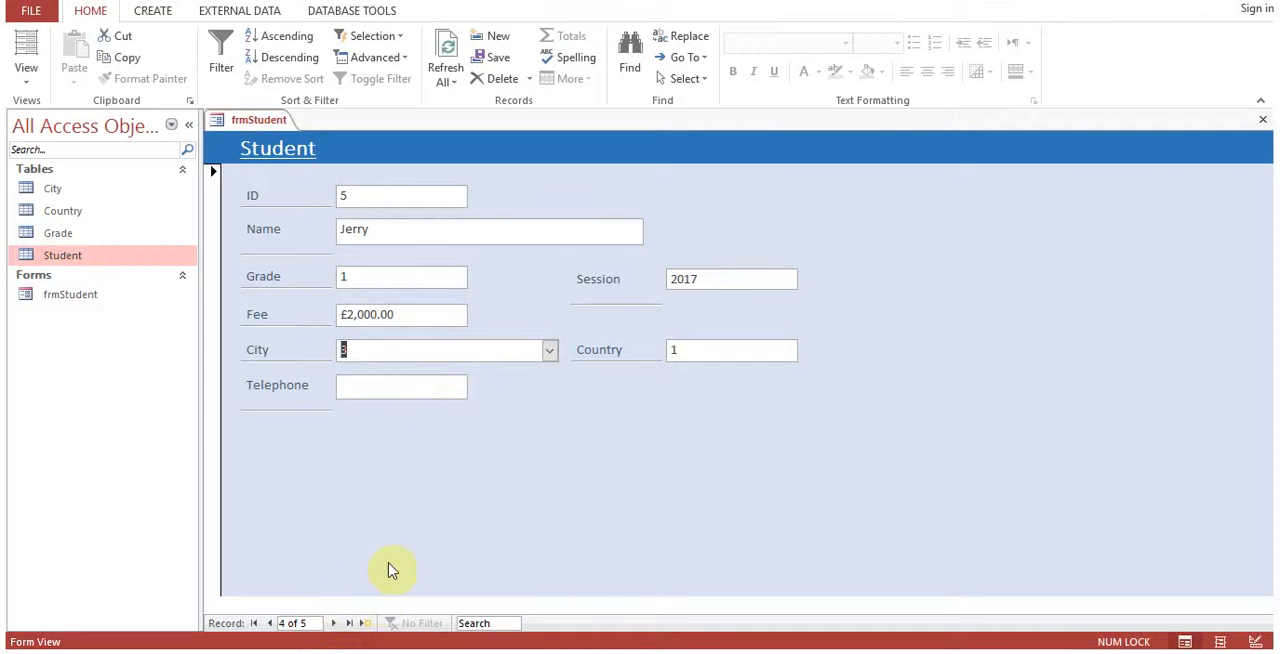
left_click(549, 352)
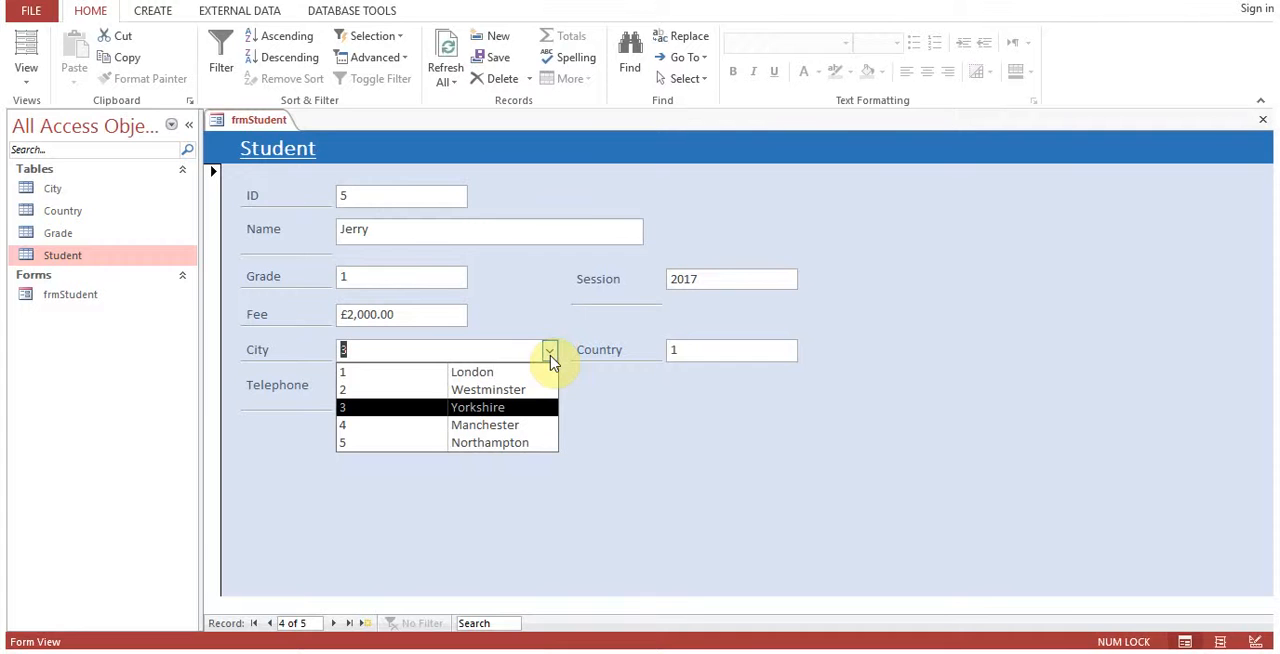
left_click(535, 310)
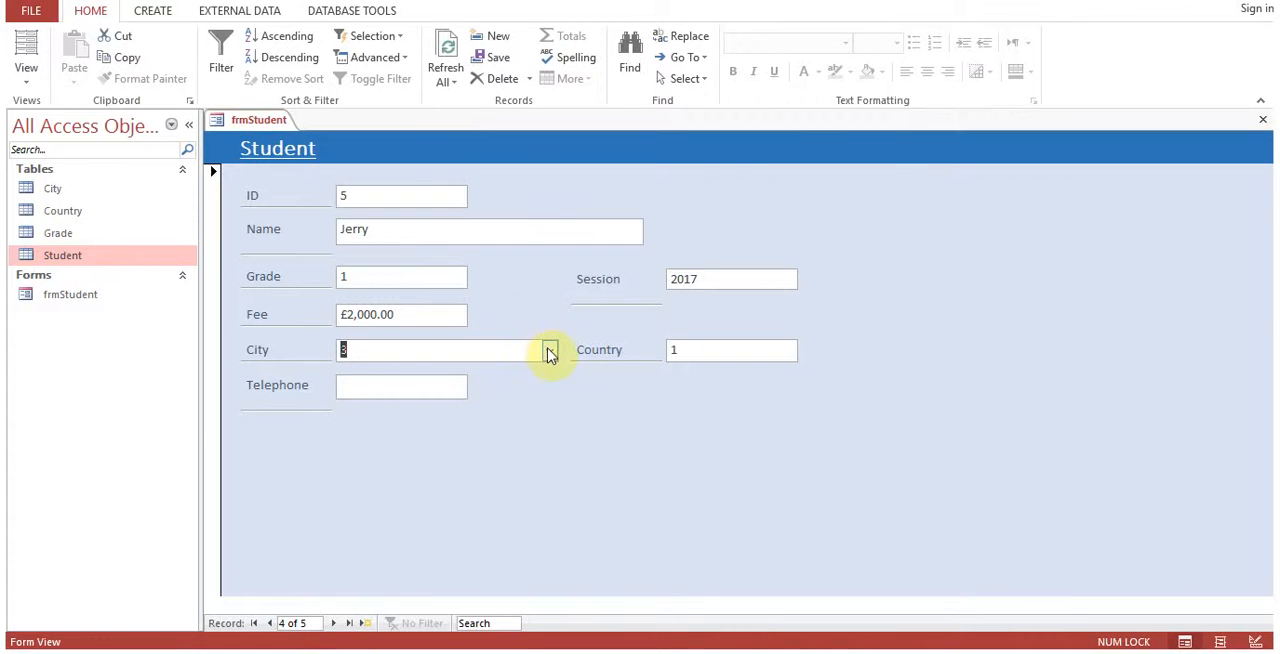
Change the fourth record's City to 2 Westminster.
left_click(549, 351)
left_click(524, 390)
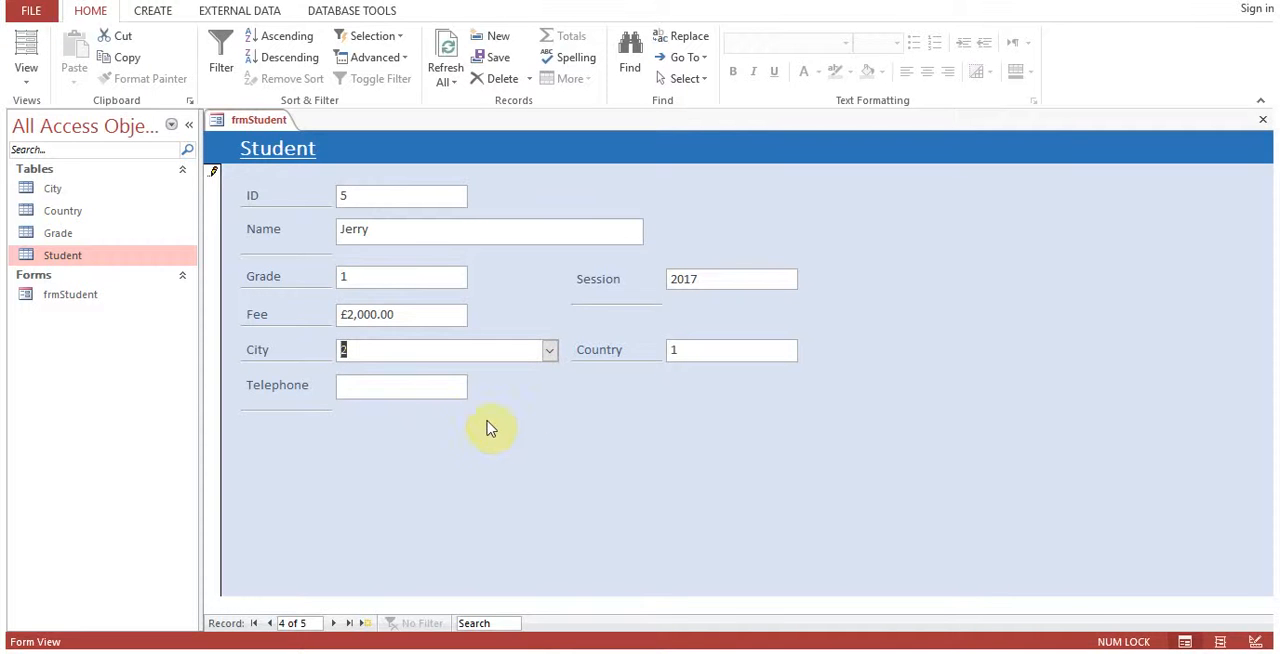
left_click(406, 389)
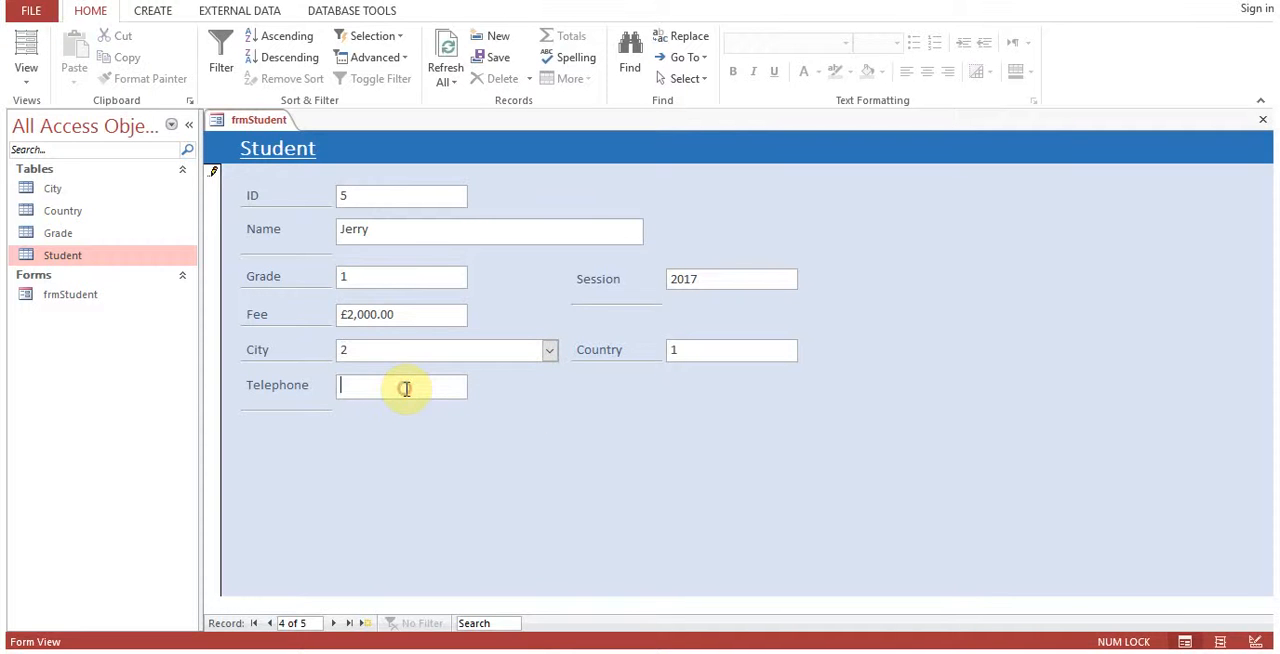
left_click(405, 351)
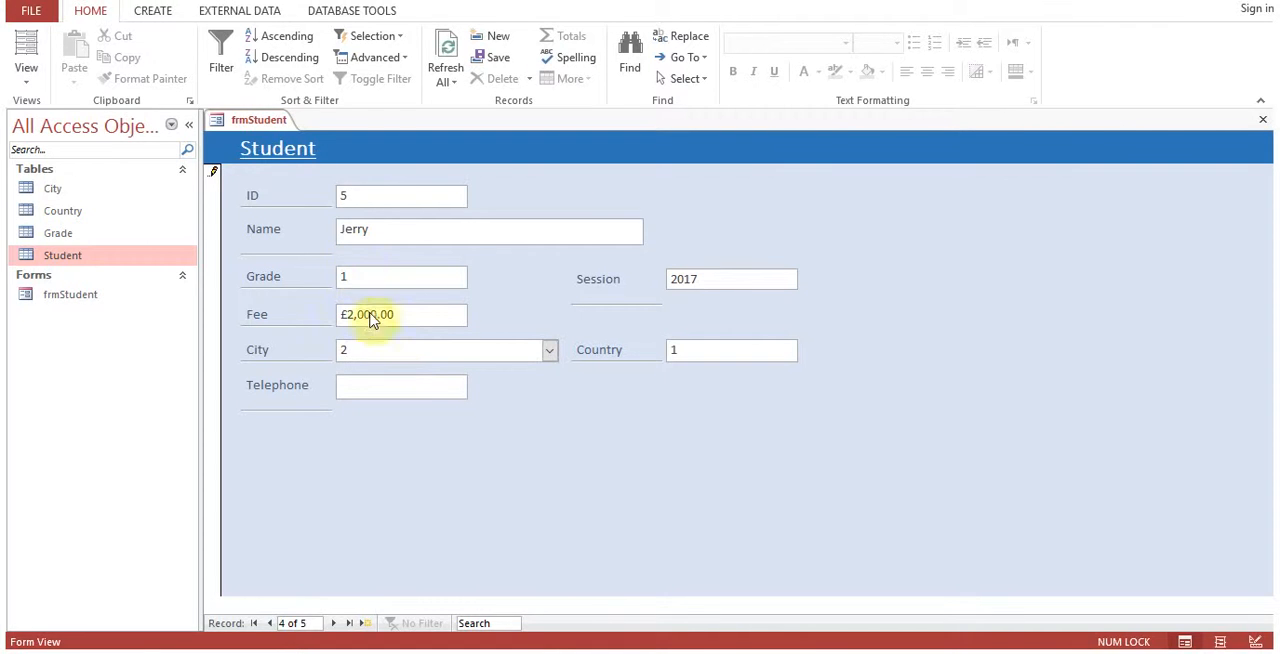
In frmStudent's Design View, set the CityID combo box's column widths to 0;1 and close its properties.
right_click(251, 120)
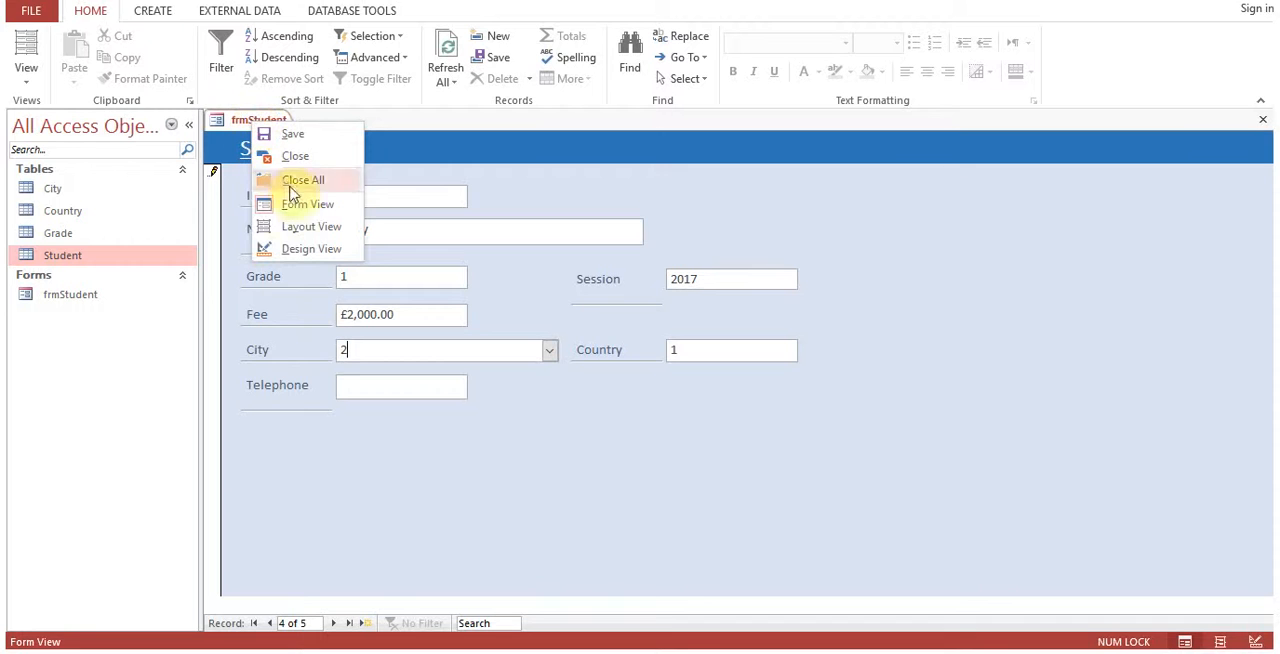
left_click(309, 249)
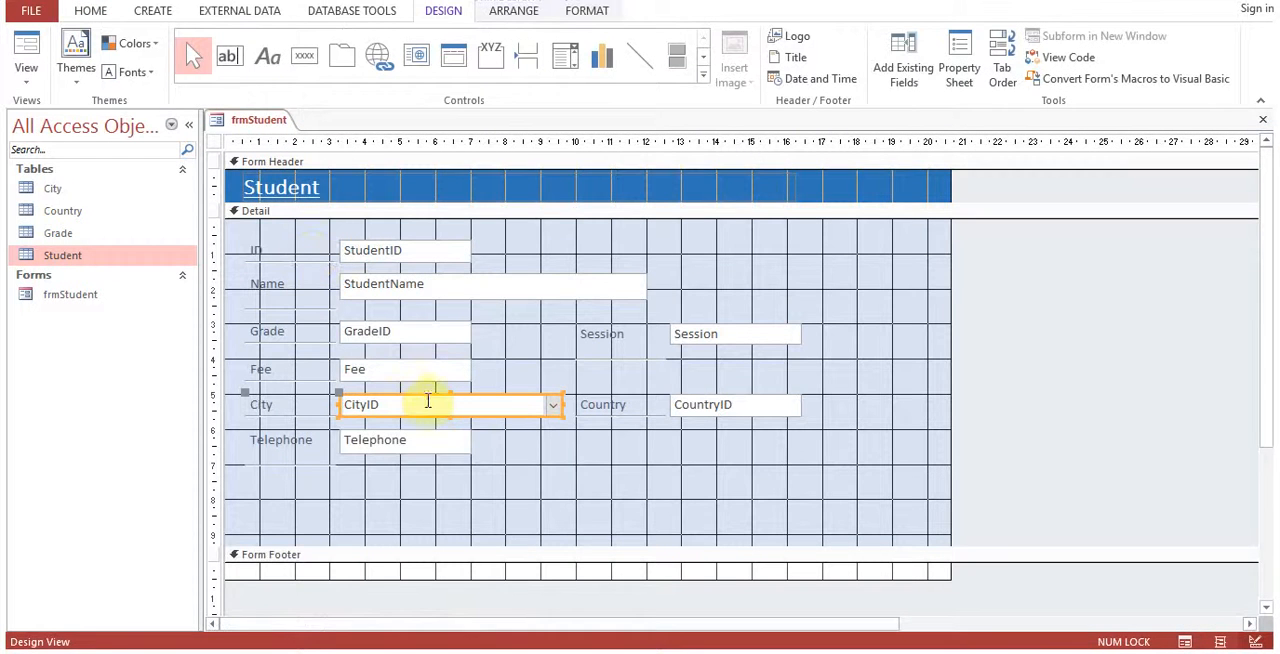
left_click(445, 448)
left_click(509, 415)
right_click(509, 415)
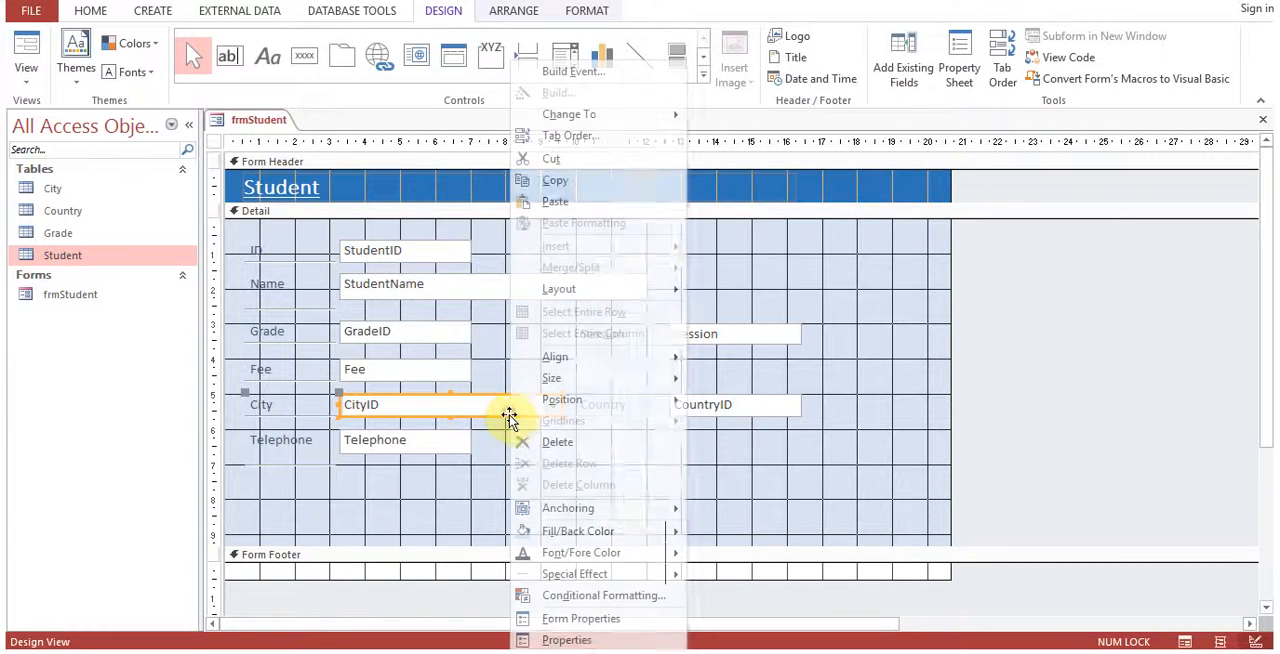
left_click(566, 640)
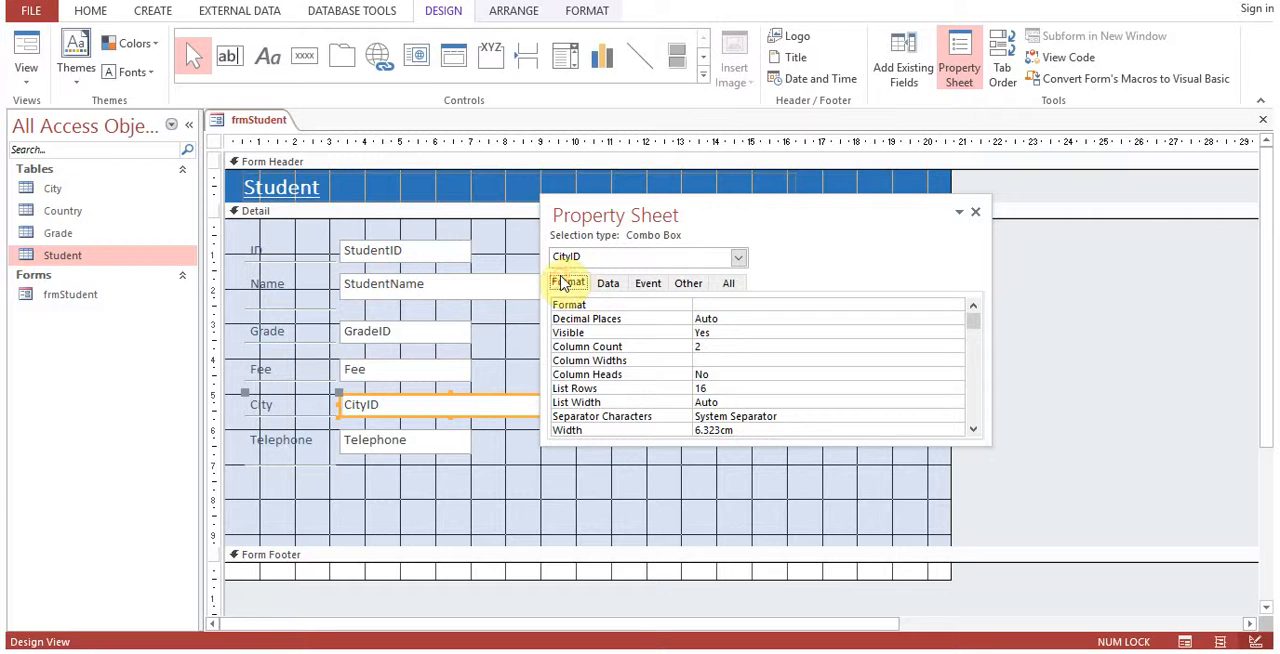
left_click(705, 358)
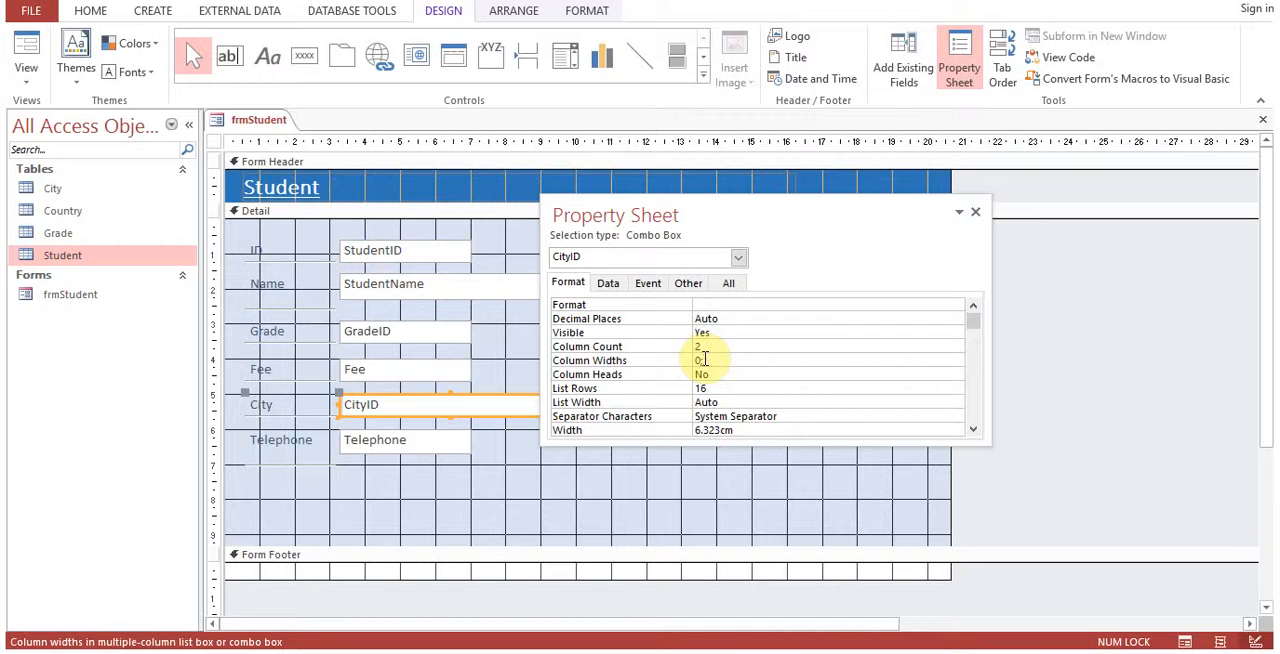
type("0;1")
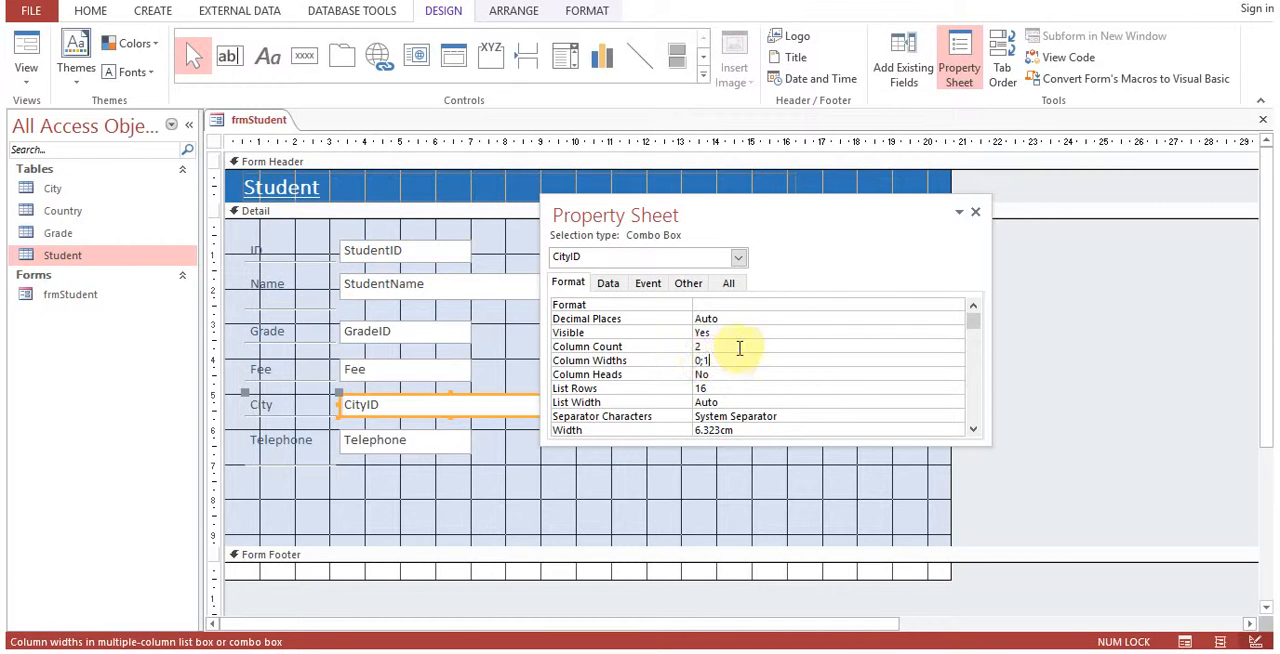
left_click(976, 216)
Switch frmStudent to Form View and test the first record's City list by choosing Manchester and reselecting London.
right_click(260, 120)
left_click(305, 194)
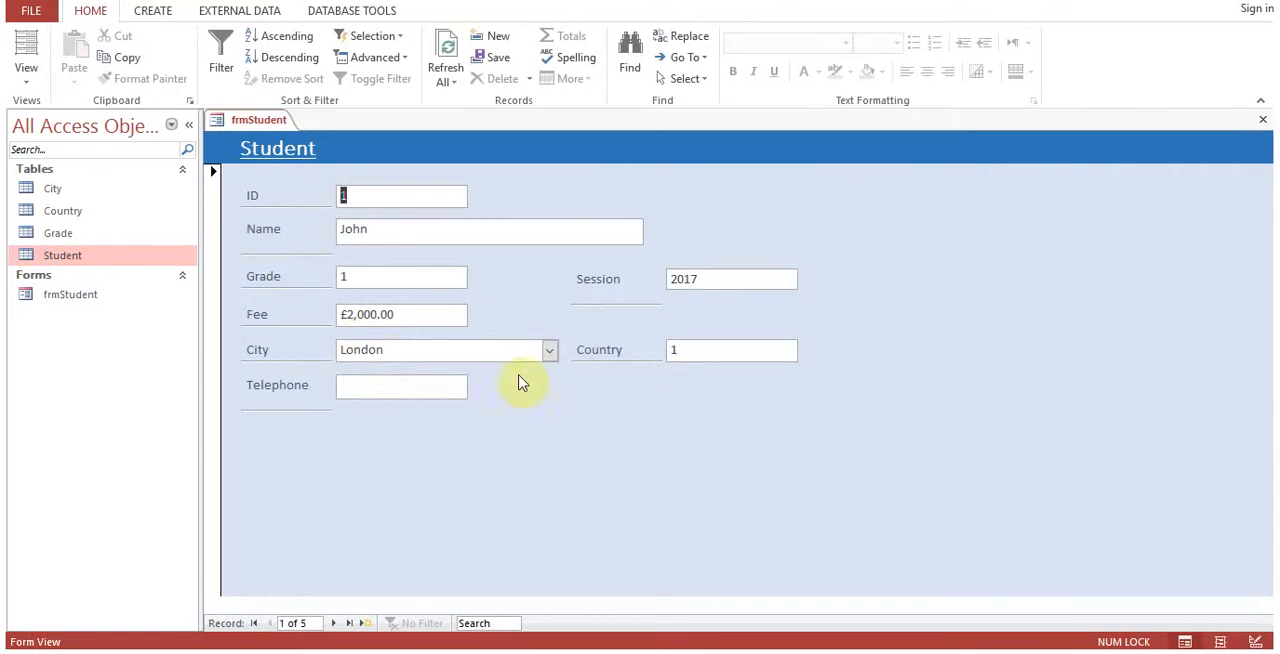
left_click(550, 352)
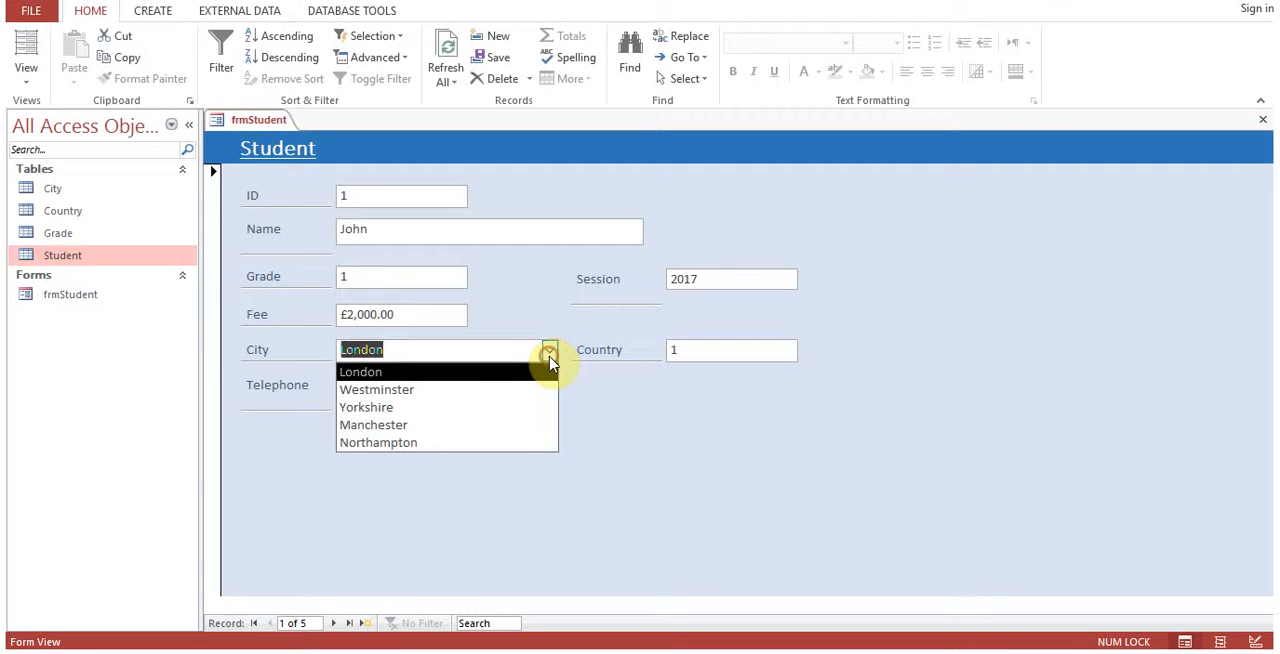
left_click(500, 426)
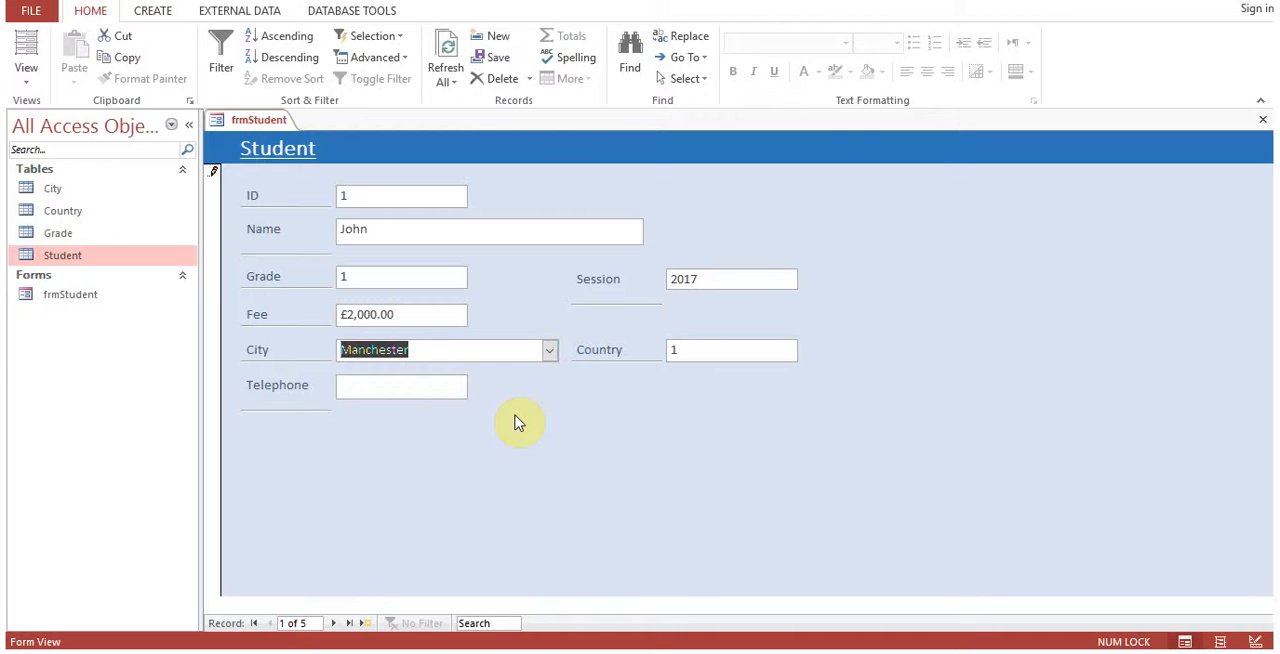
left_click(549, 350)
left_click(526, 374)
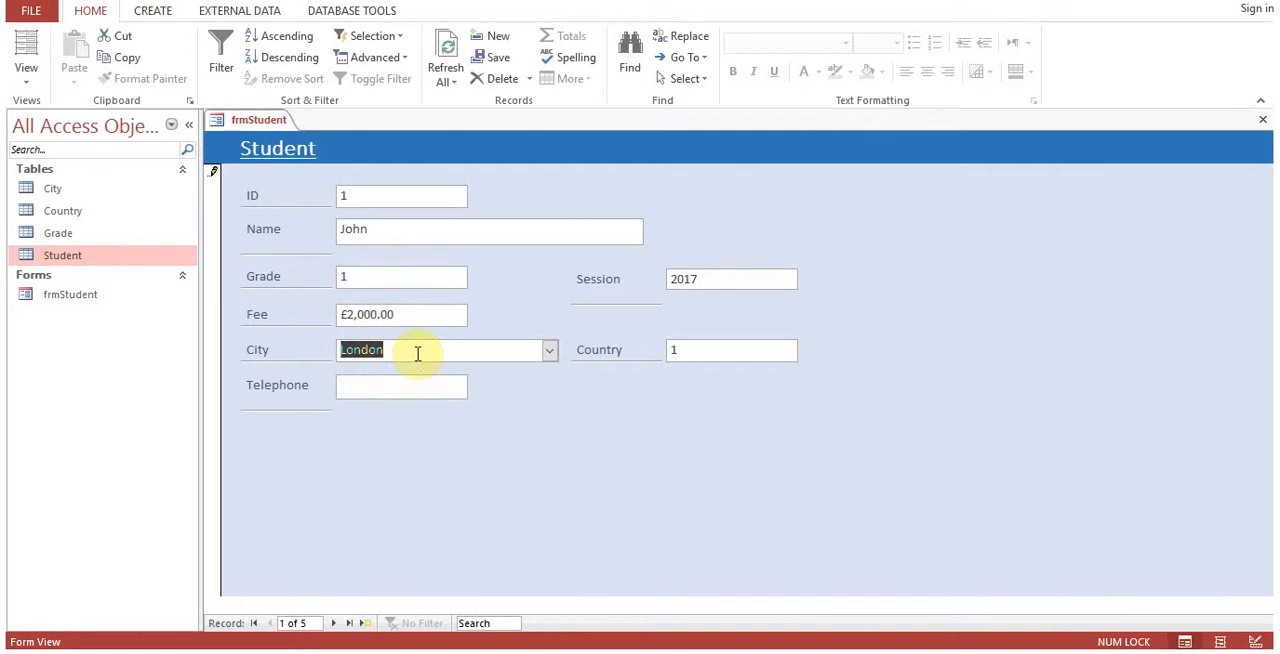
Open the Student table and examine the CityID stored for the first record.
left_click(67, 255)
double_click(67, 255)
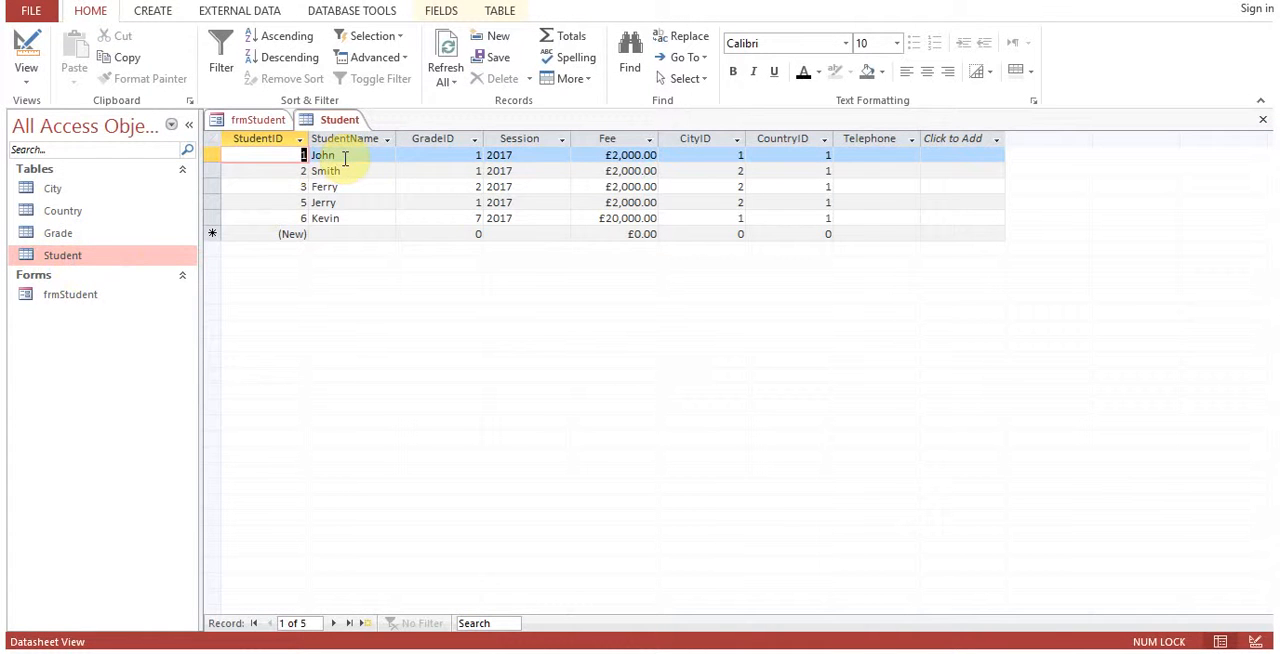
left_click(720, 154)
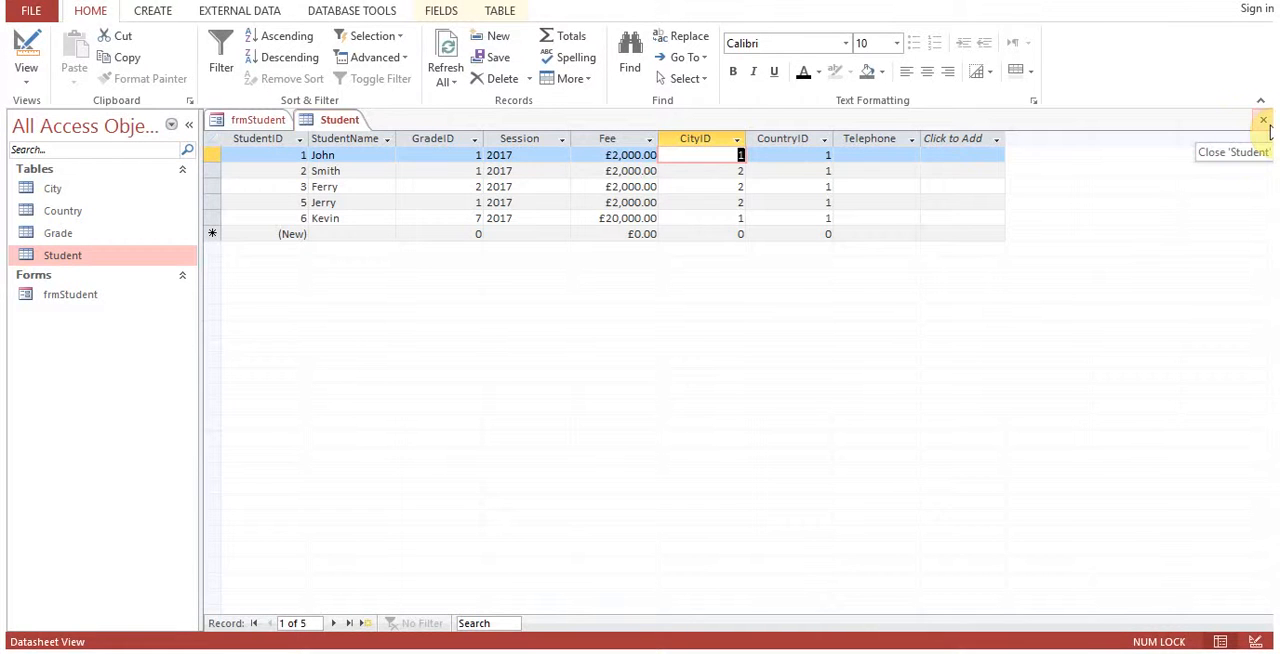
Return to frmStudent and change the first record's City to Manchester.
left_click(246, 120)
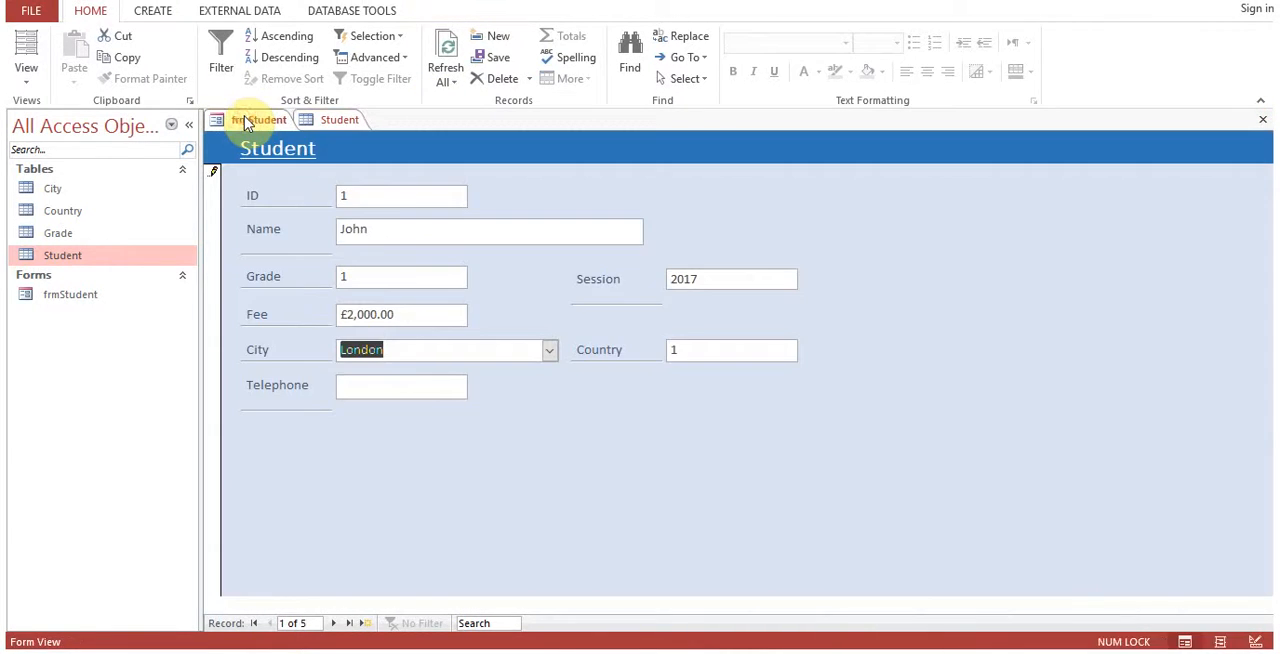
left_click(553, 356)
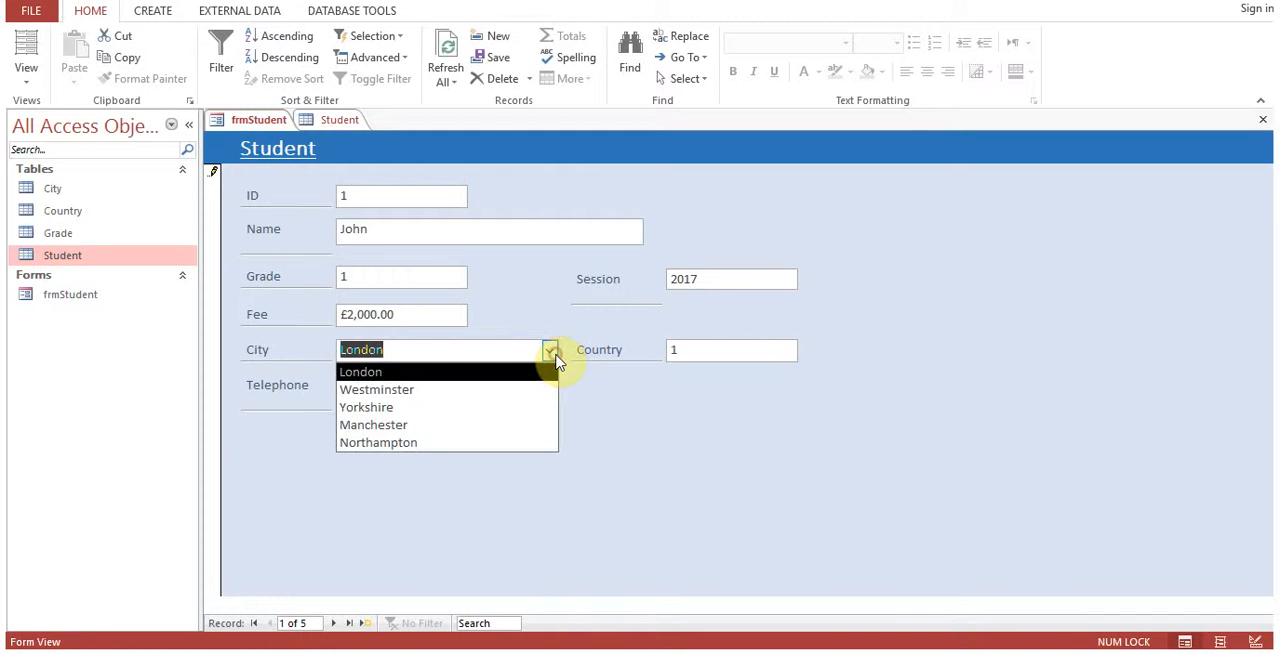
left_click(503, 425)
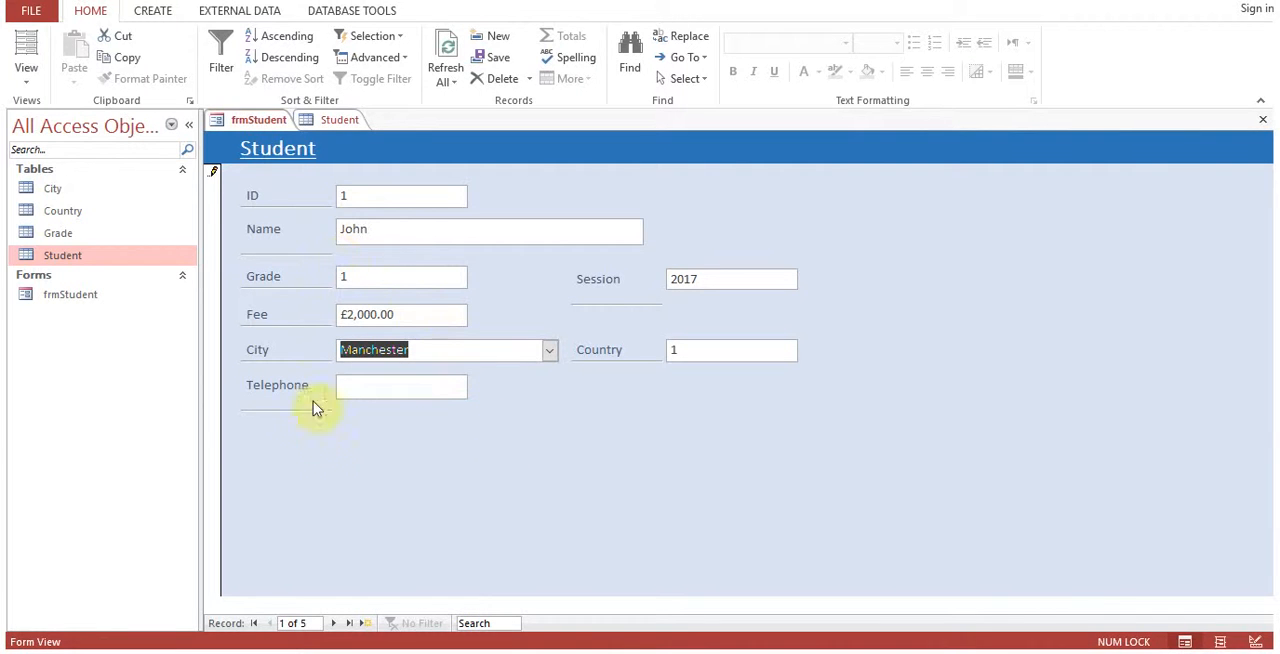
Switch to the Student table and check the first record's CityID after the city change.
right_click(262, 123)
left_click(330, 120)
left_click(330, 120)
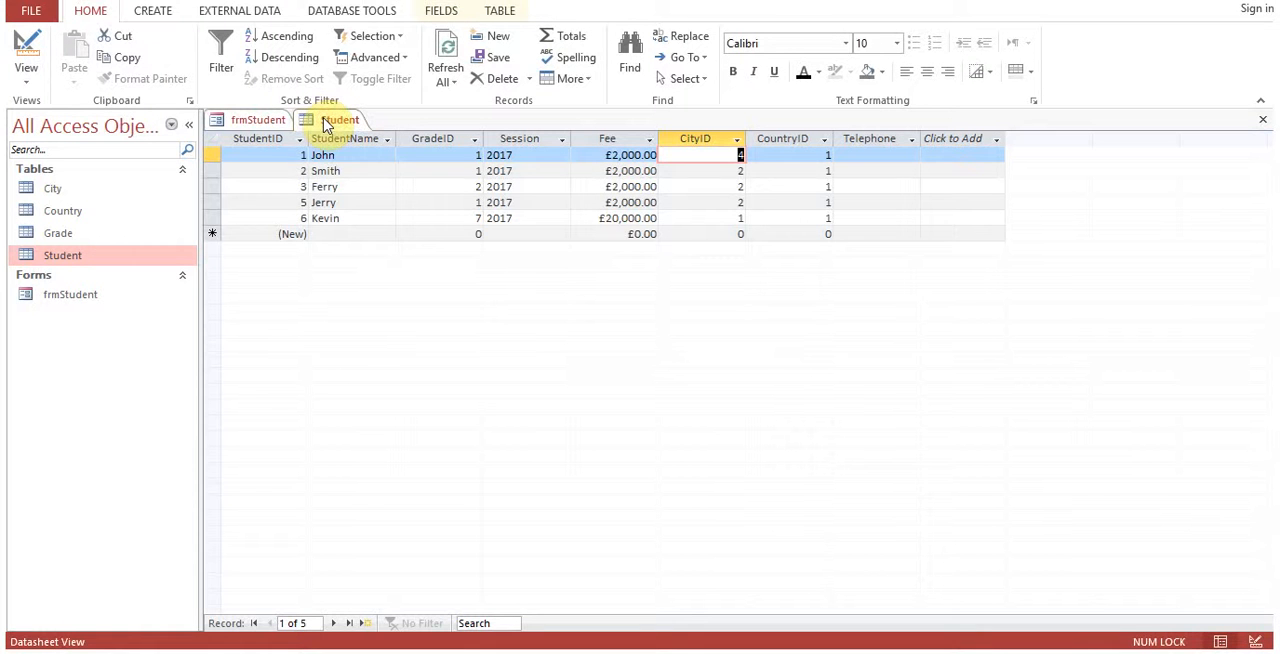
left_click(348, 155)
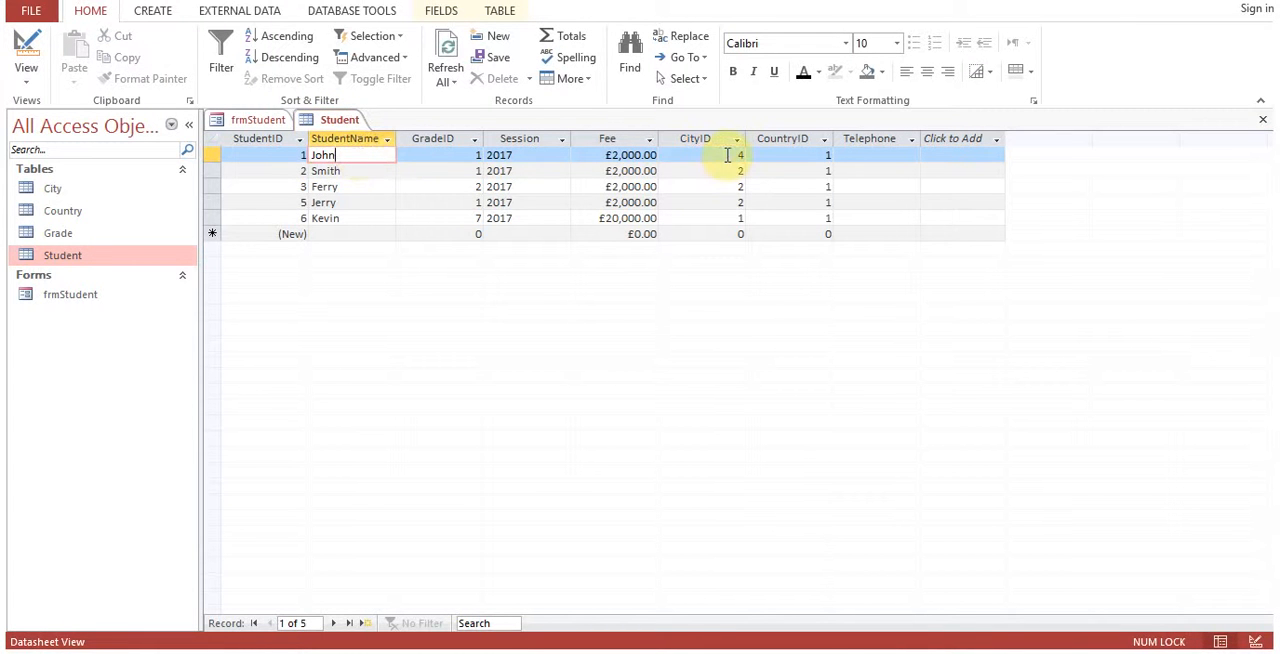
left_click(727, 155)
double_click(737, 155)
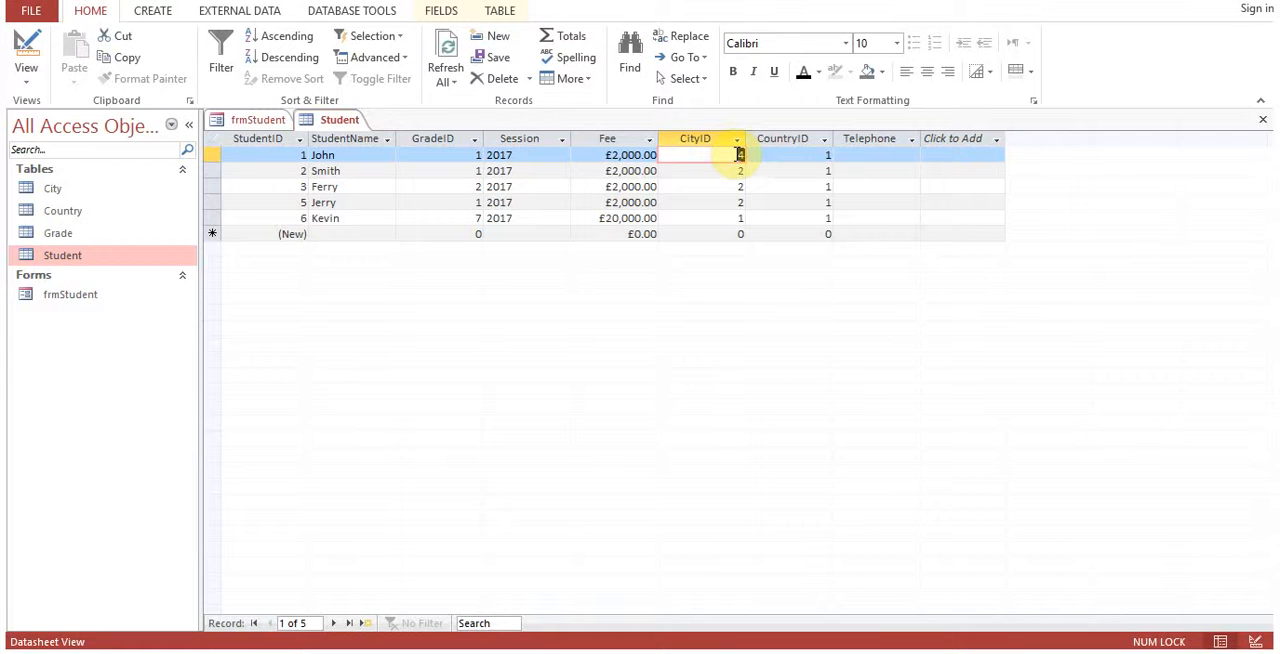
Go back to frmStudent and examine which entry is selected in the first record's City list.
left_click(252, 120)
left_click(549, 351)
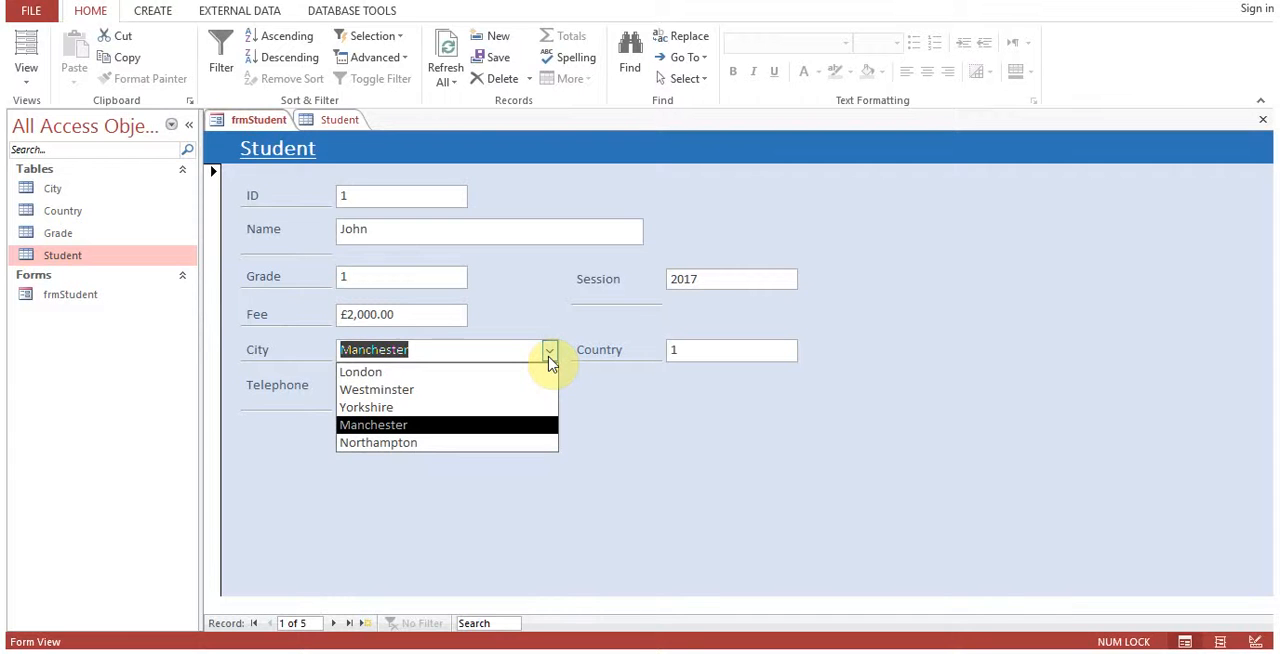
left_click(549, 355)
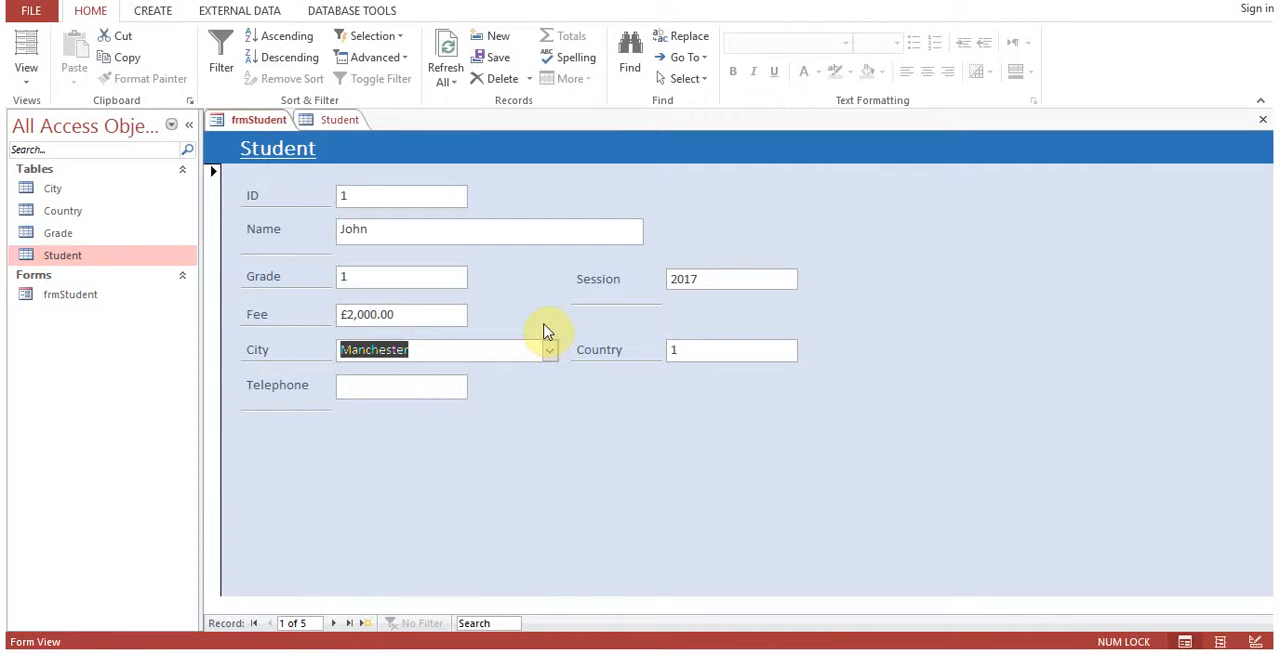
In Design View, review the CityID combo box's data and format properties and compare them with the CityID column in the Student table.
right_click(258, 128)
left_click(316, 252)
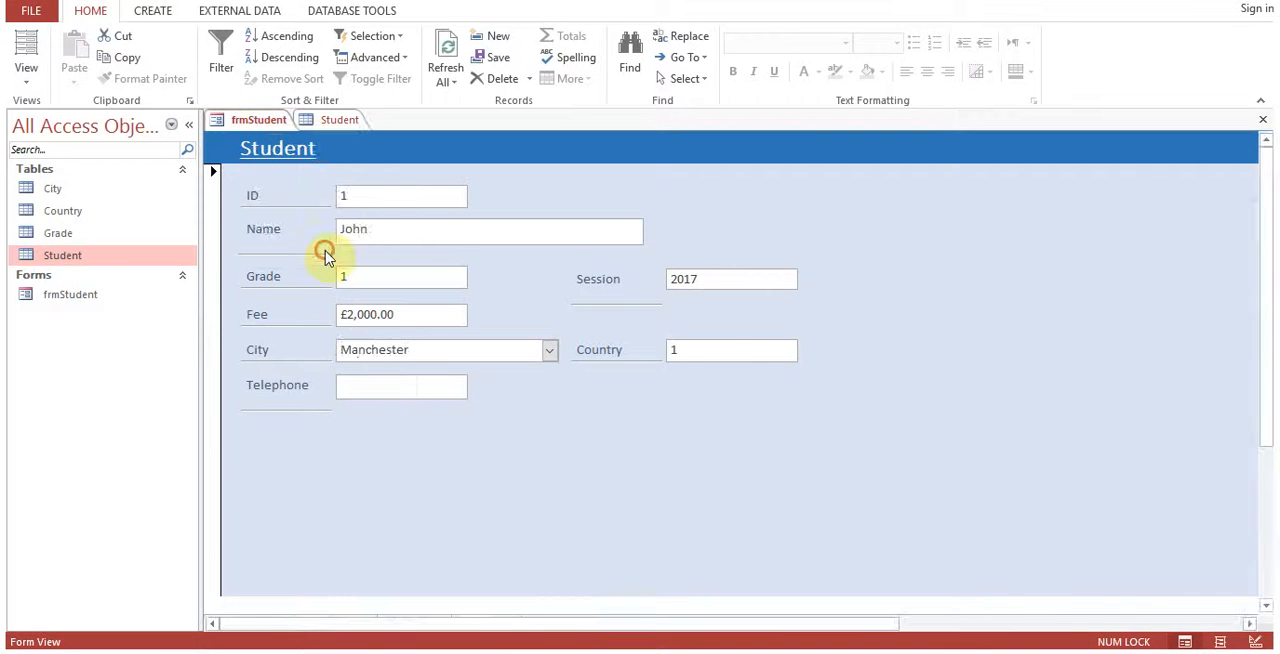
right_click(492, 418)
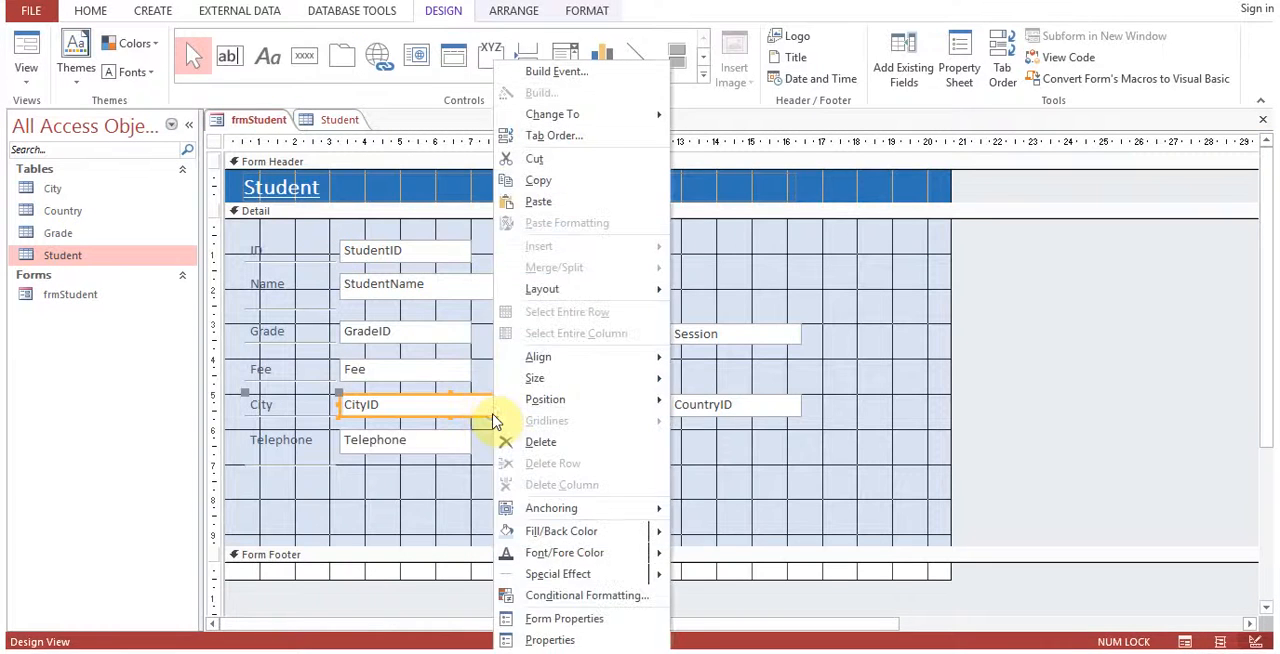
left_click(497, 634)
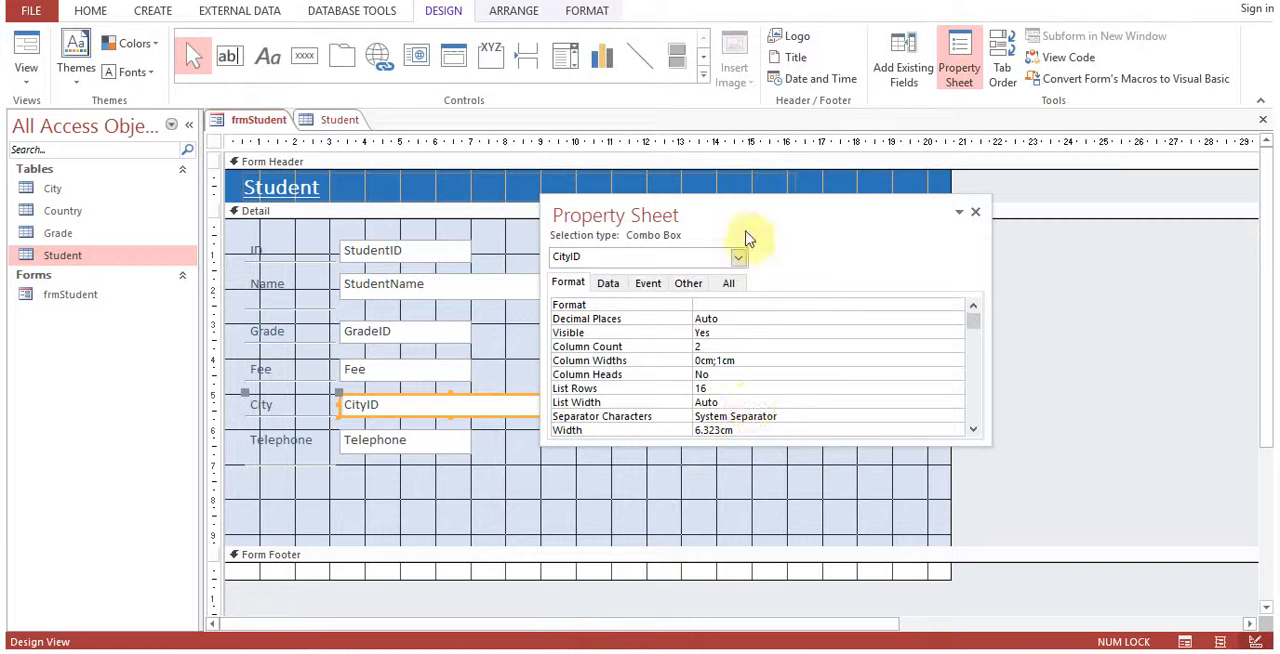
left_click_drag(757, 200, 856, 177)
left_click(709, 261)
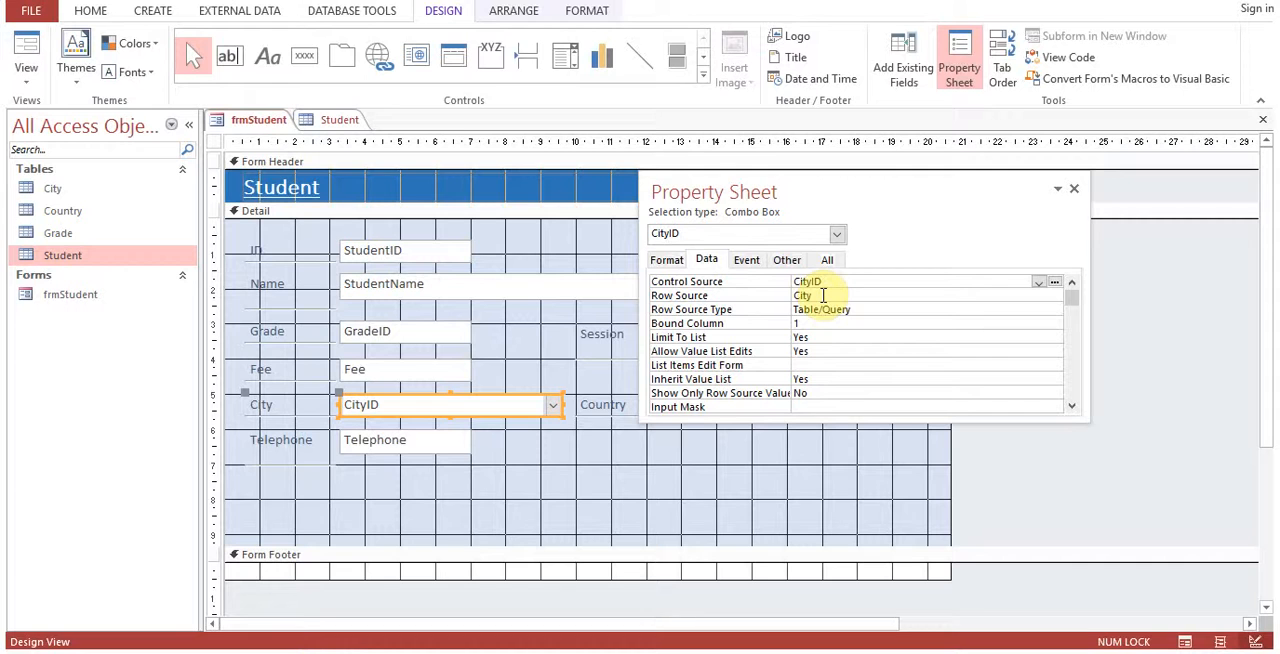
left_click(667, 260)
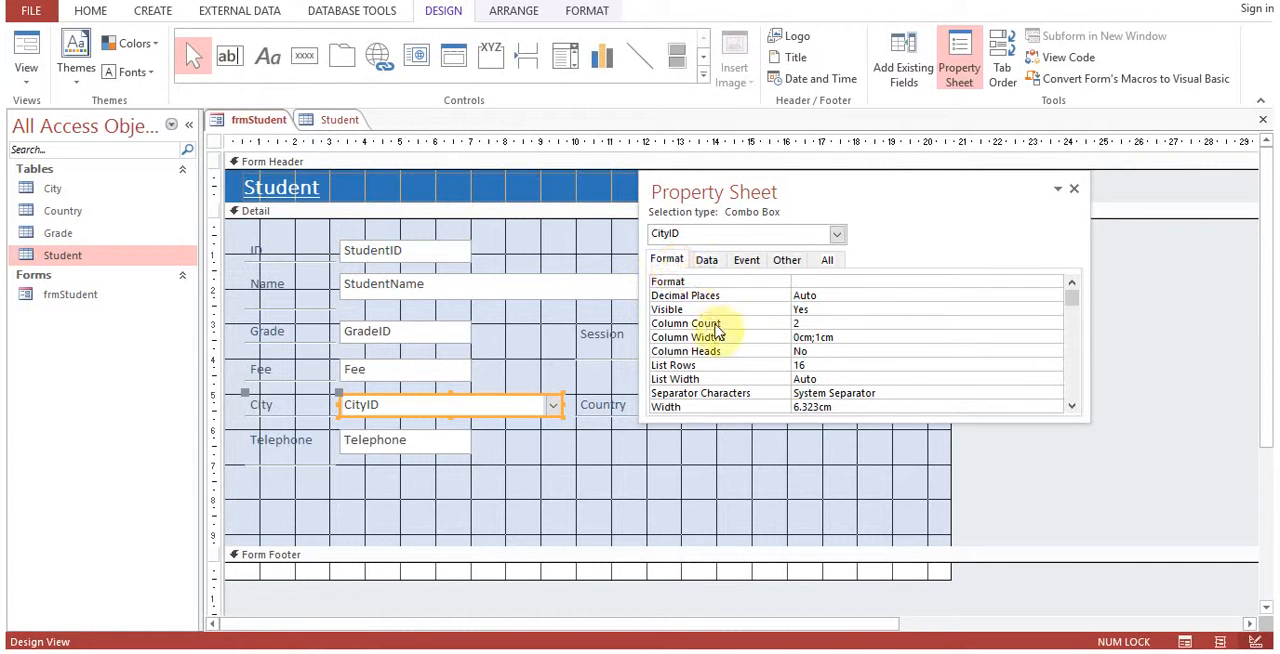
left_click(845, 338)
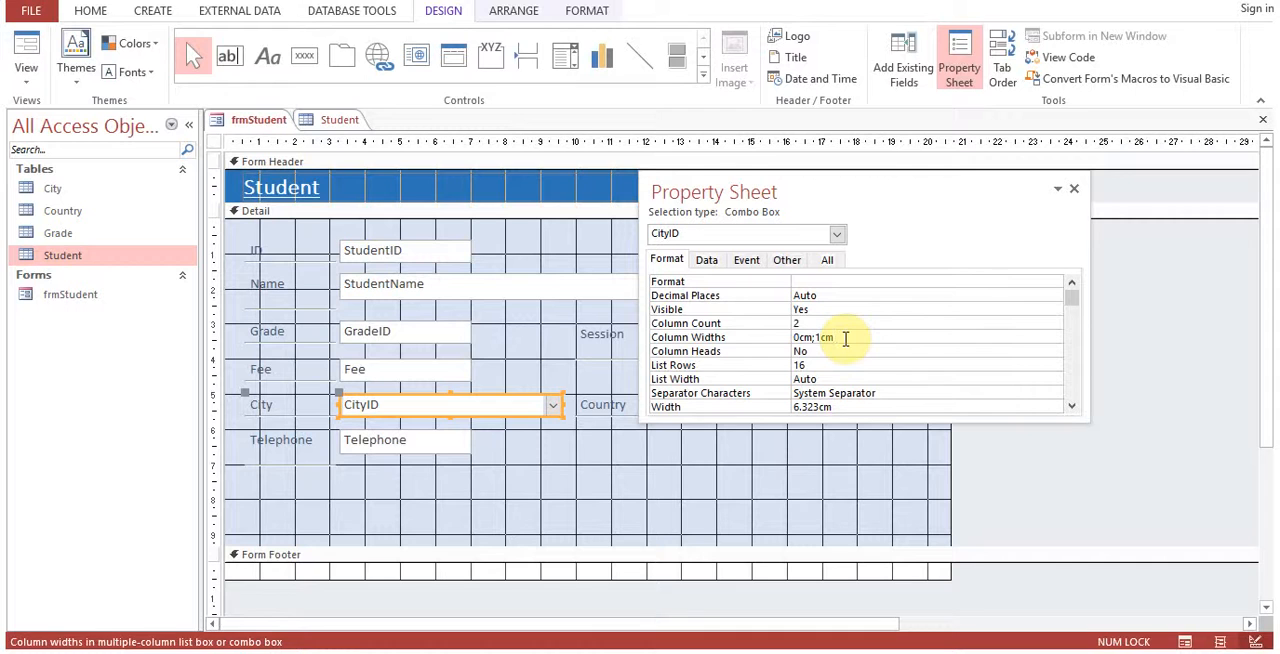
left_click(799, 340)
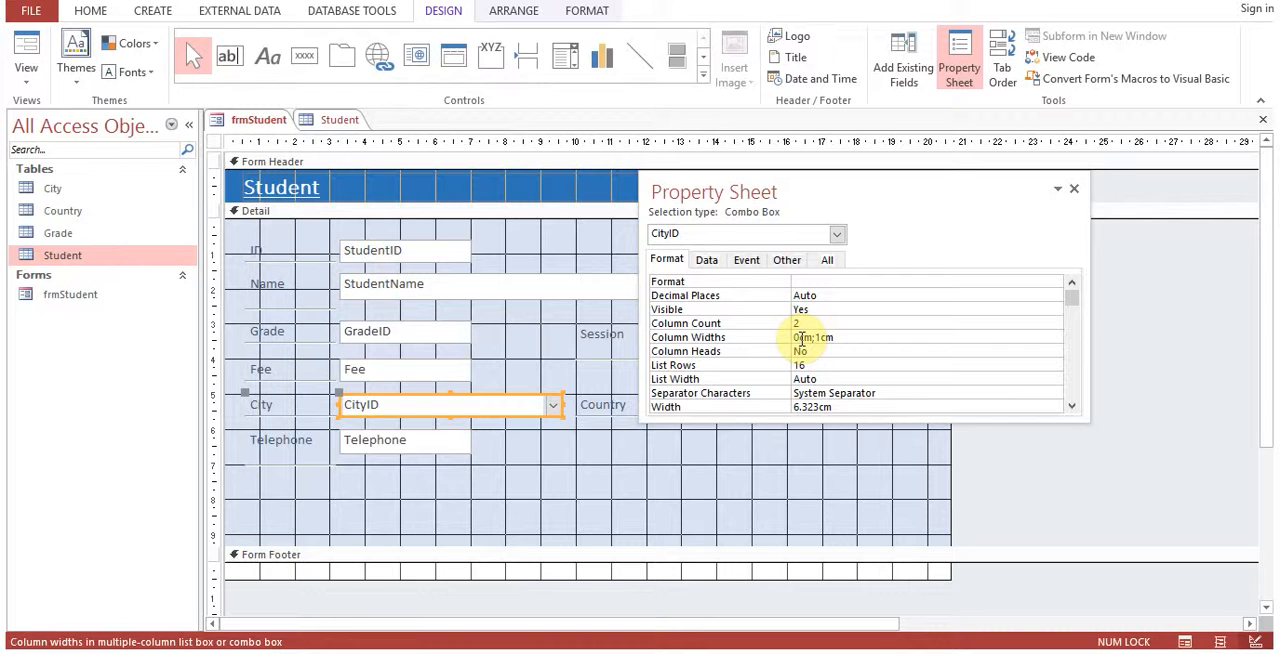
left_click(1077, 193)
left_click(337, 120)
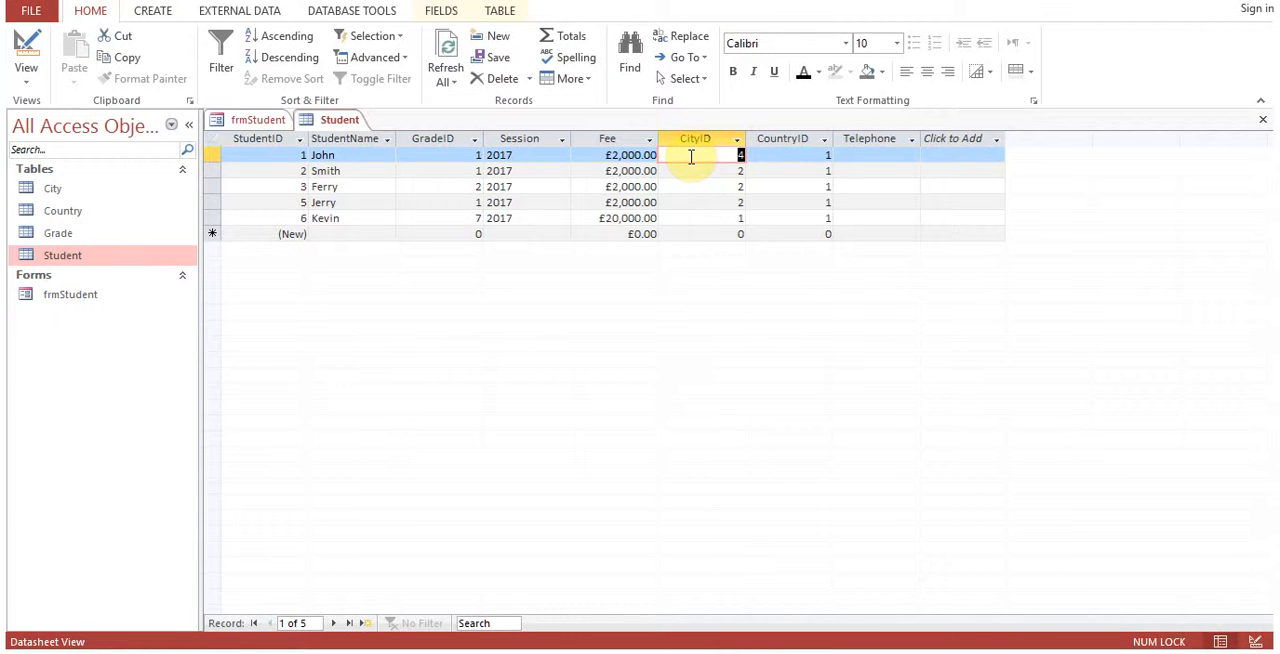
left_click(236, 121)
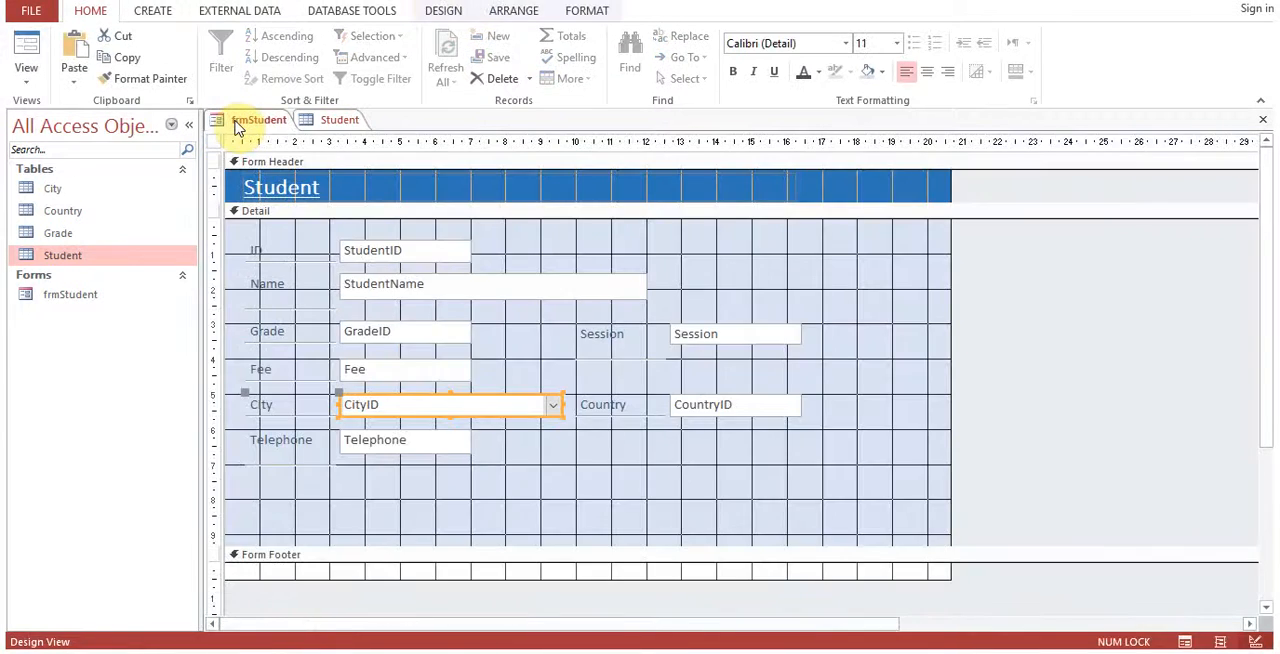
Save frmStudent and switch it to Form View.
right_click(255, 120)
left_click(290, 132)
right_click(262, 122)
left_click(326, 201)
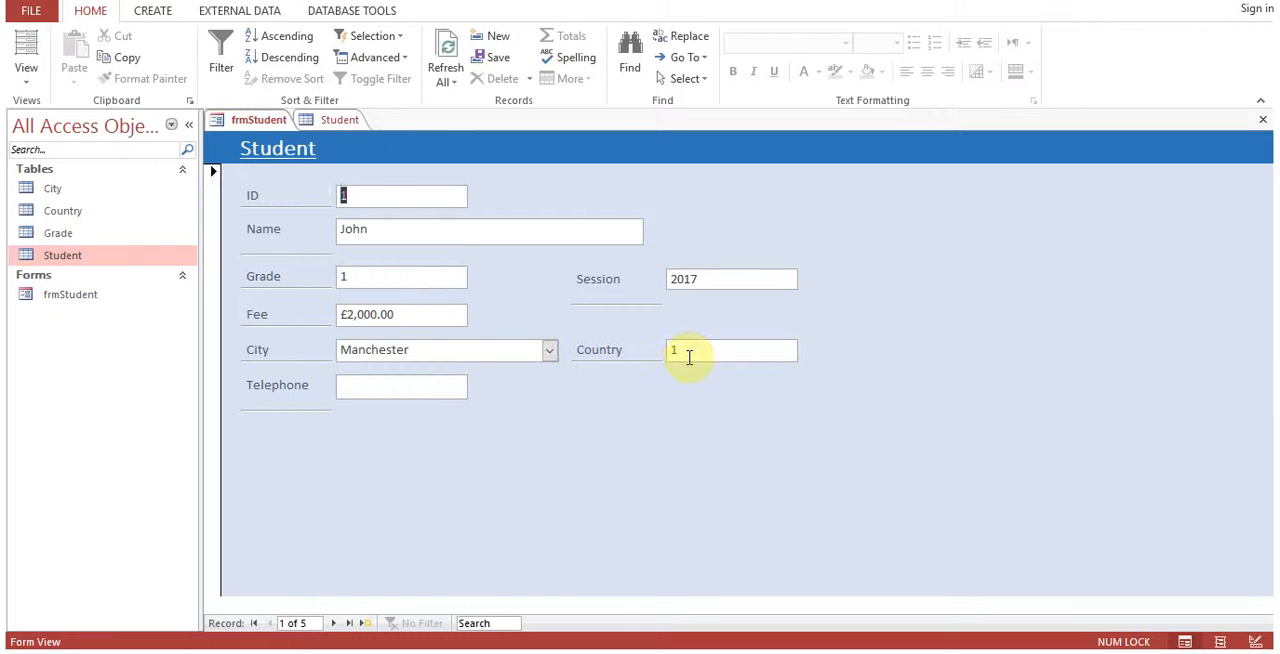
Return frmStudent to Design View and change the CountryID text box to a combo box.
right_click(262, 118)
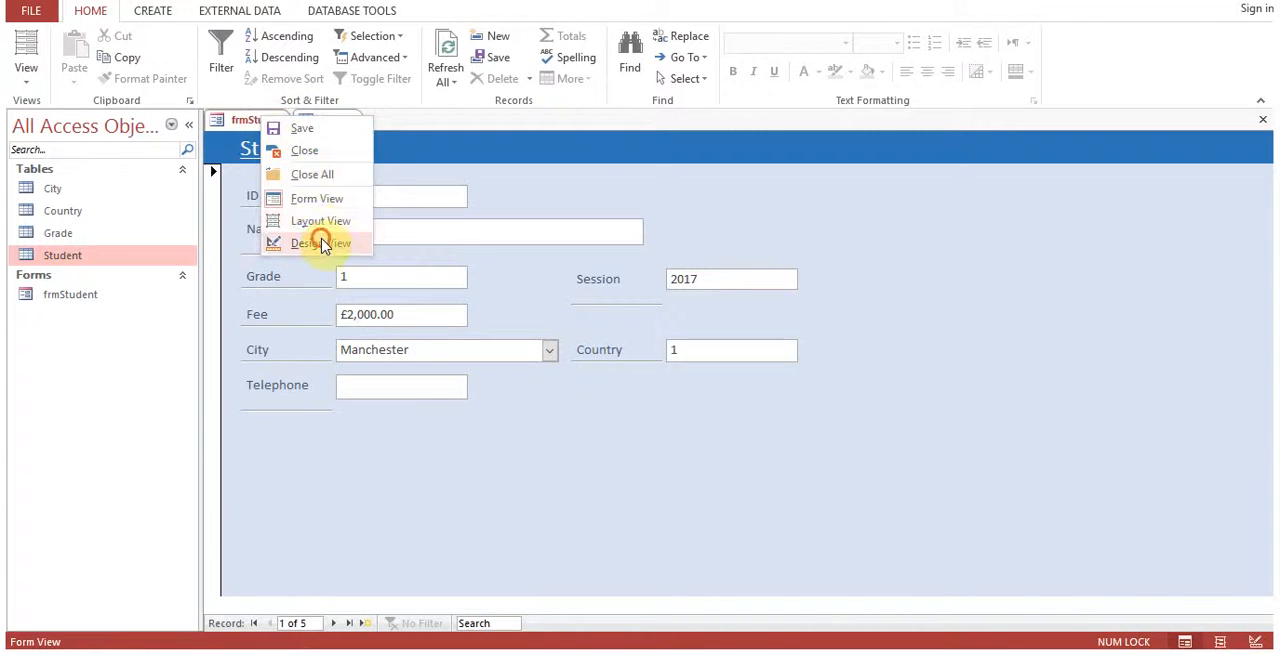
left_click(321, 244)
left_click(700, 415)
right_click(703, 419)
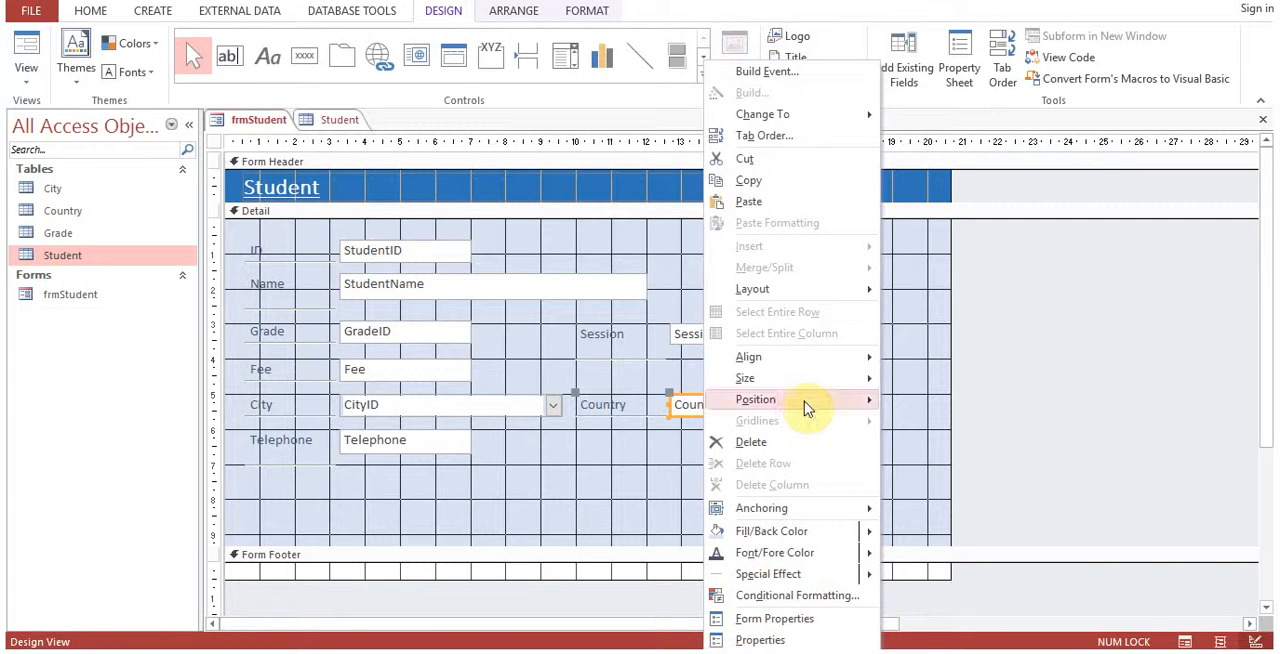
mouse_move(830, 117)
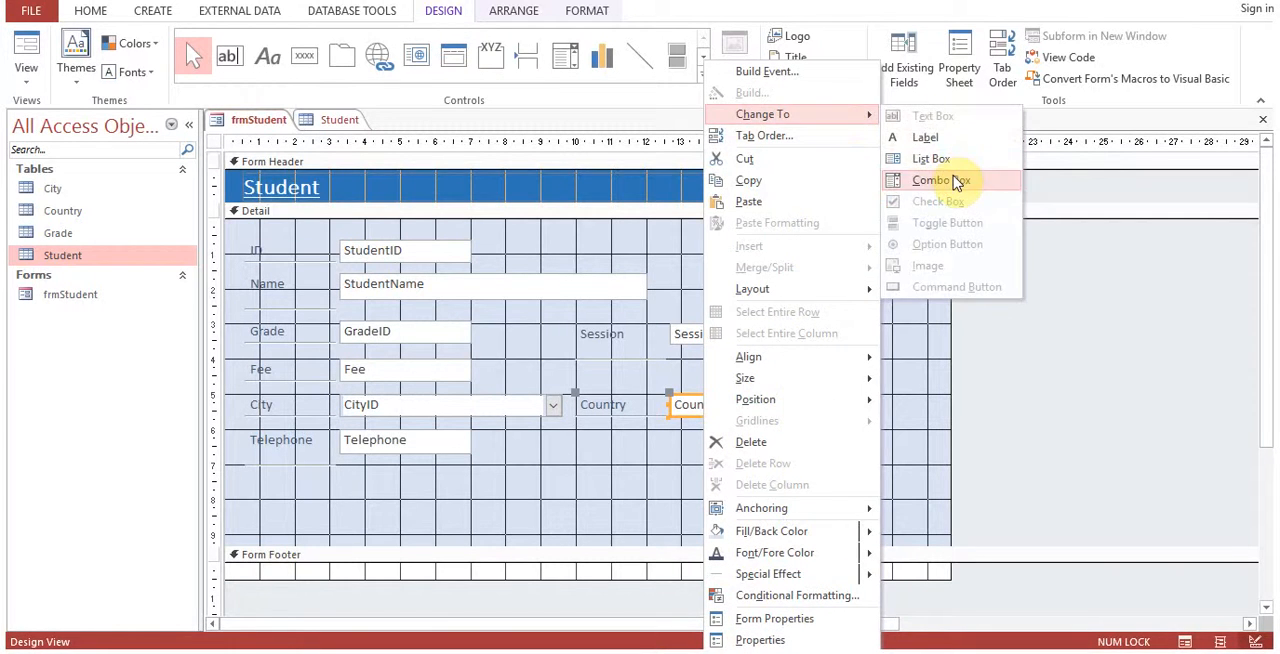
left_click(952, 180)
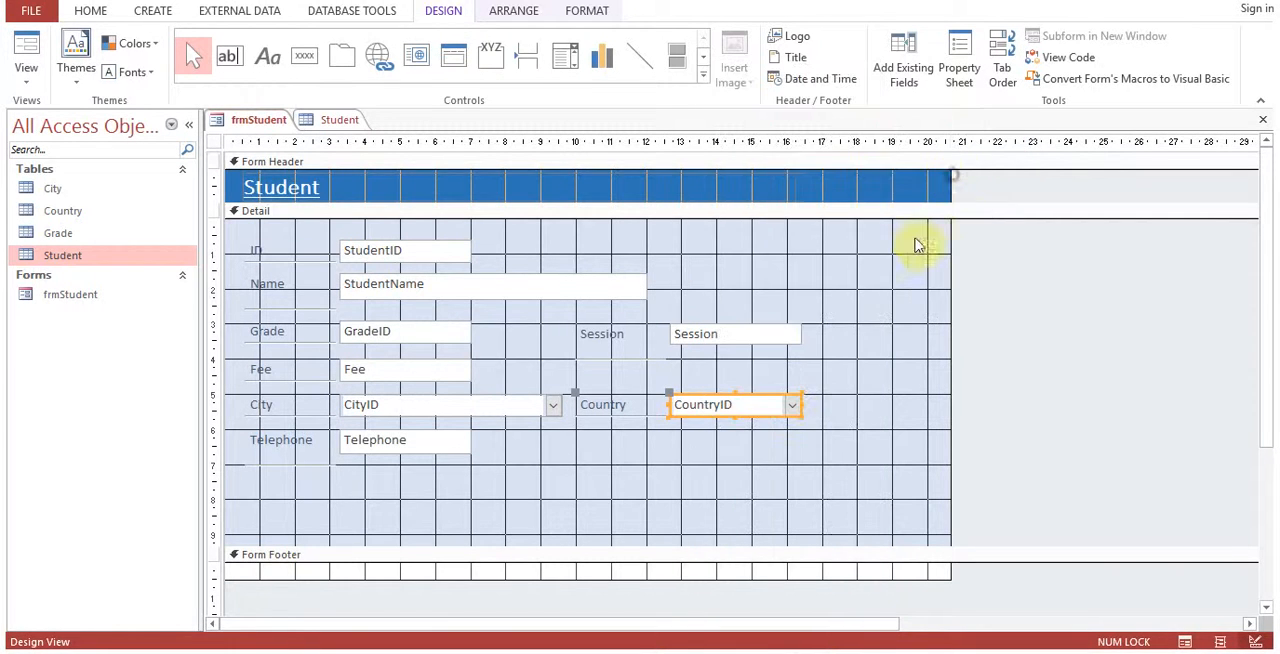
Set the CountryID combo box's row source to the Country table.
right_click(749, 412)
left_click(818, 639)
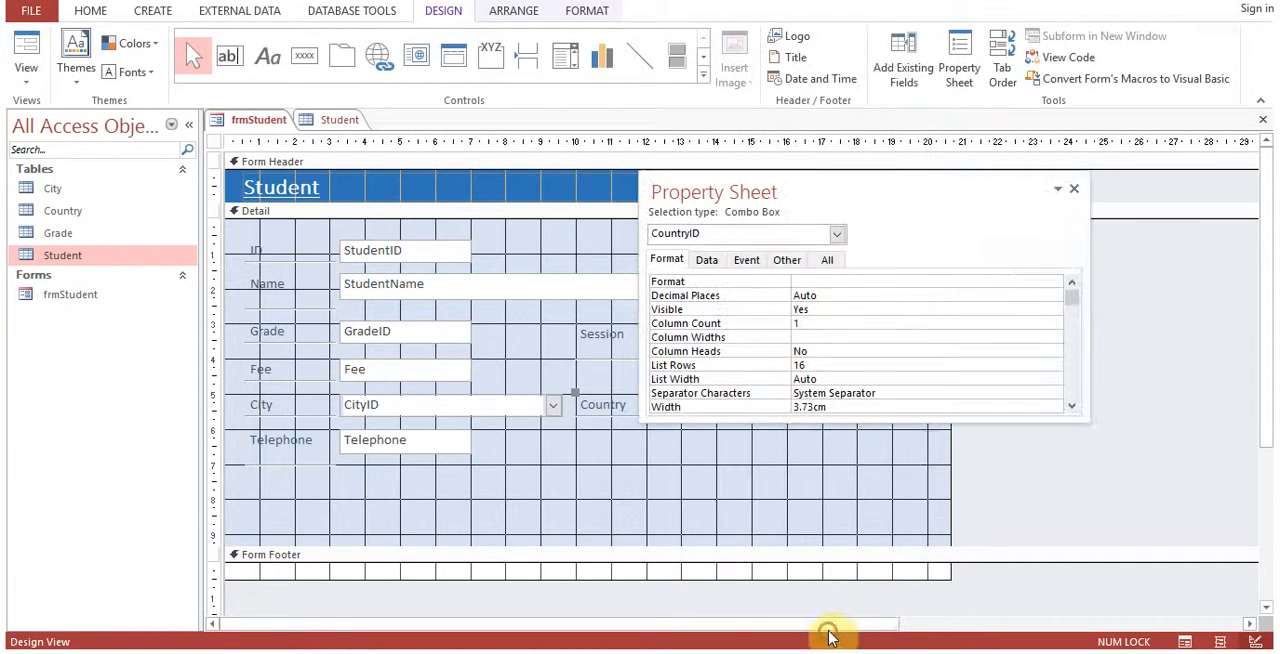
left_click_drag(813, 215, 877, 146)
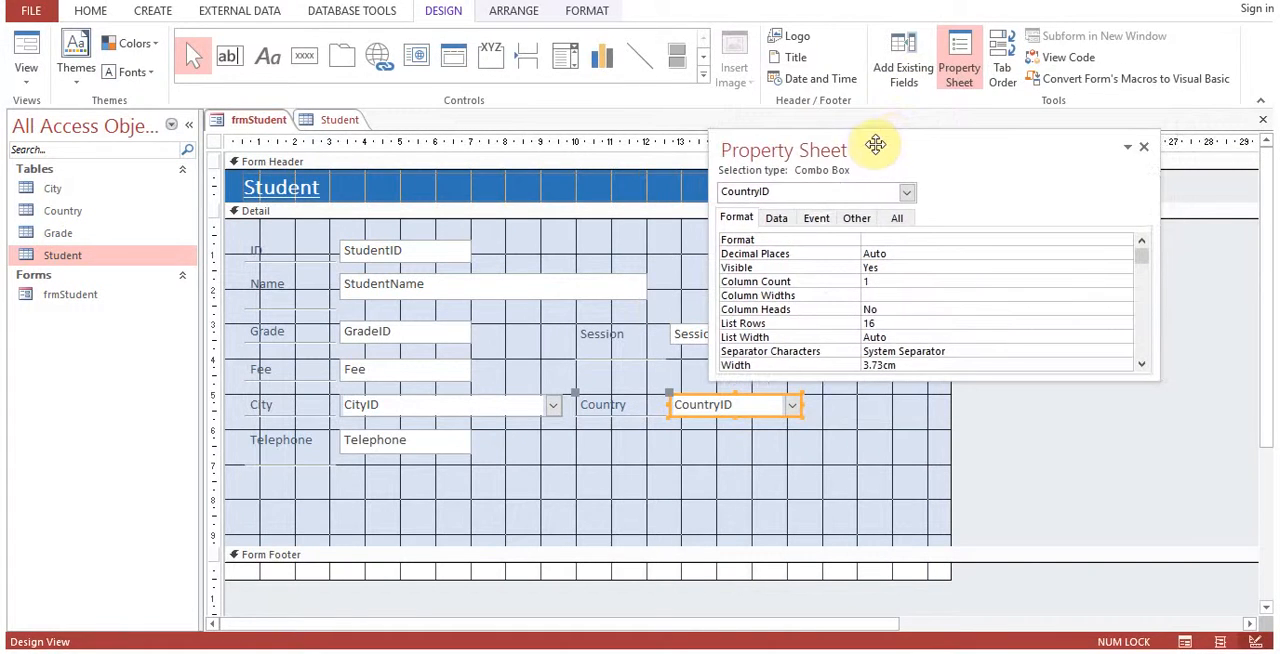
left_click(818, 221)
left_click(856, 220)
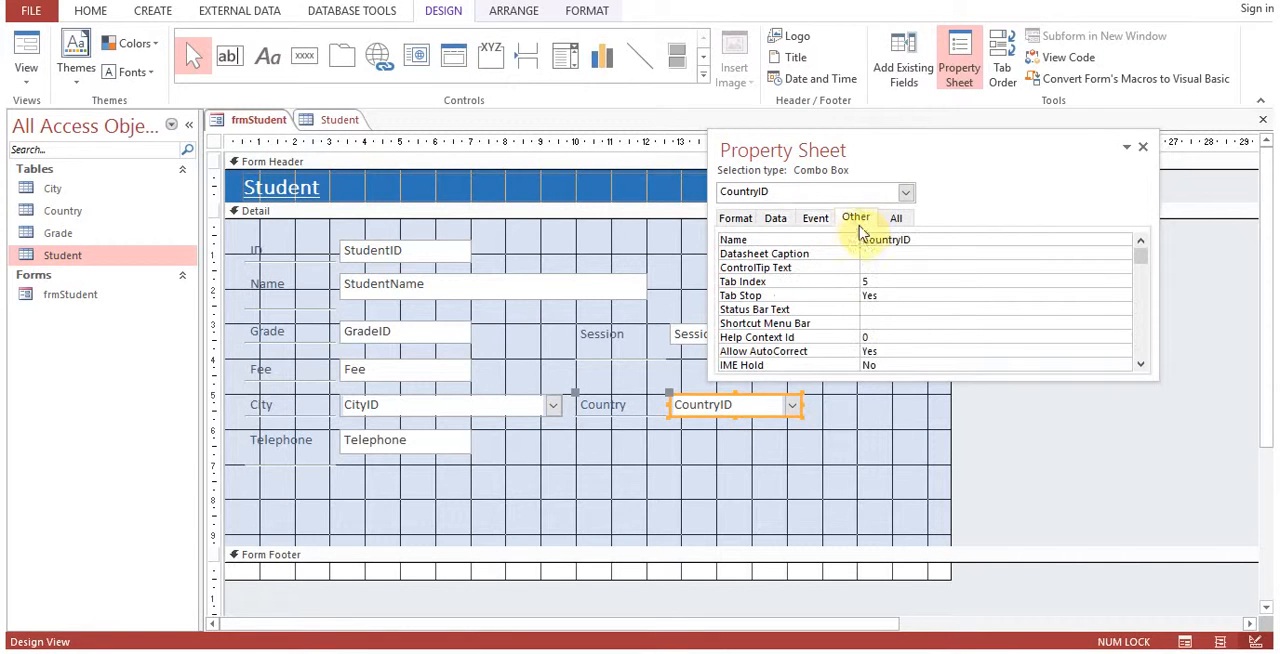
left_click(880, 240)
left_click(776, 218)
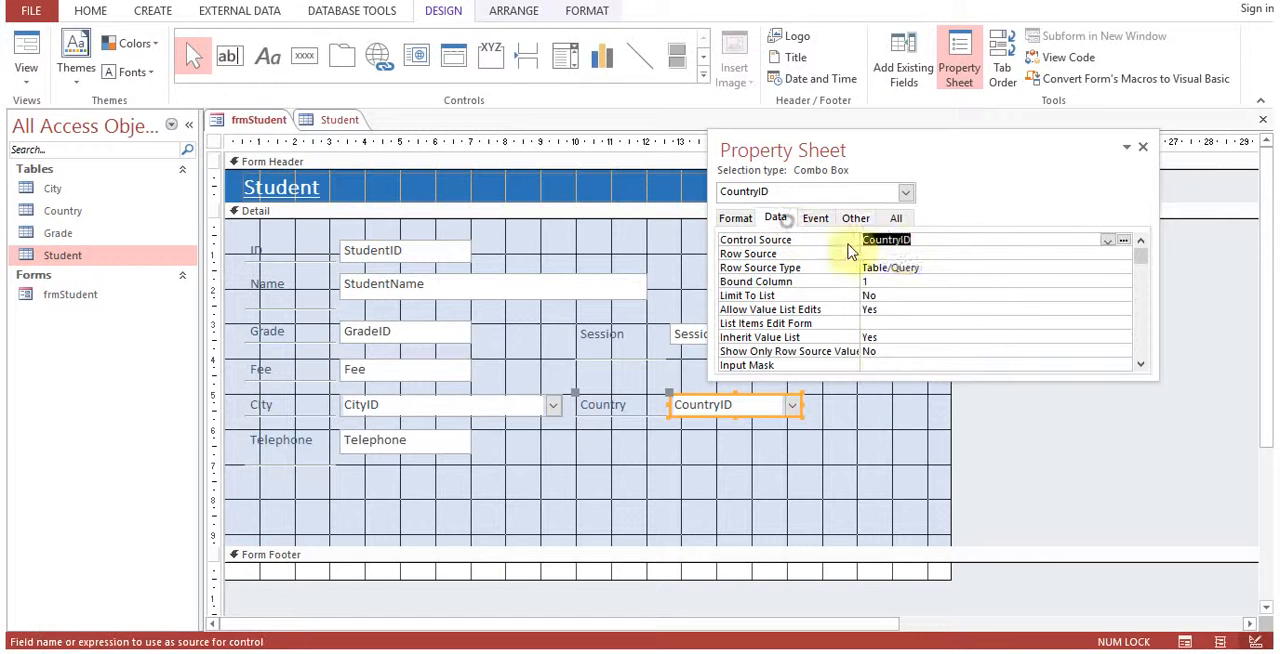
left_click(900, 253)
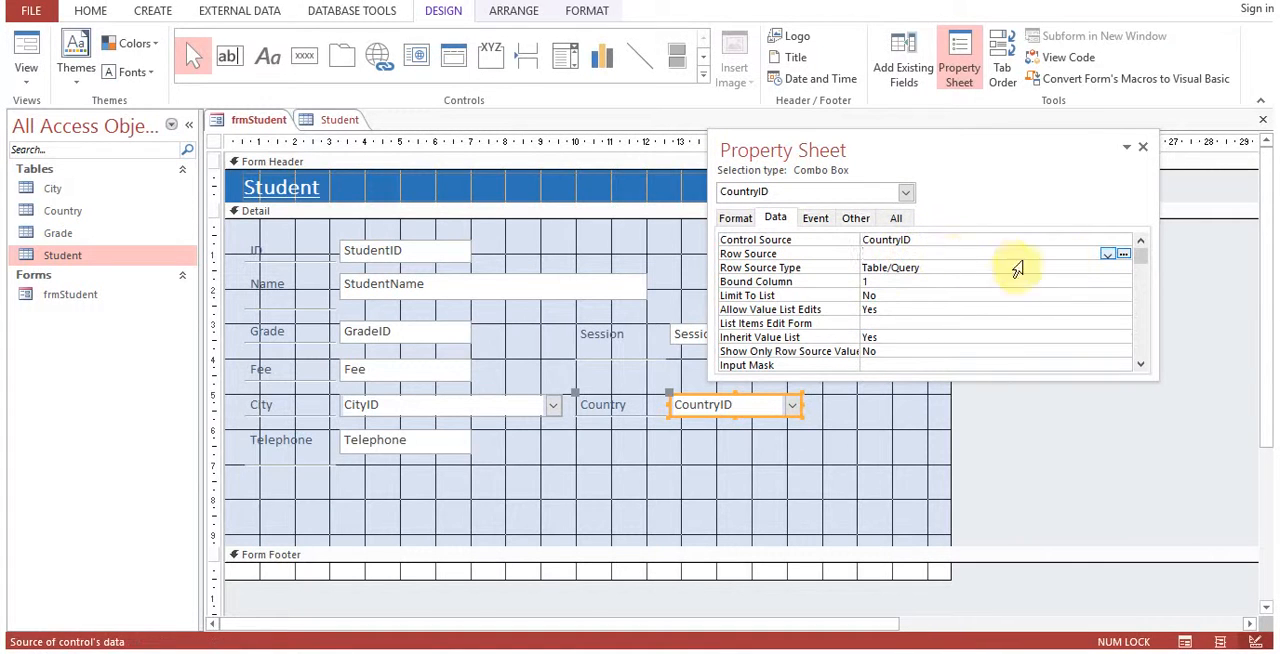
left_click(1107, 256)
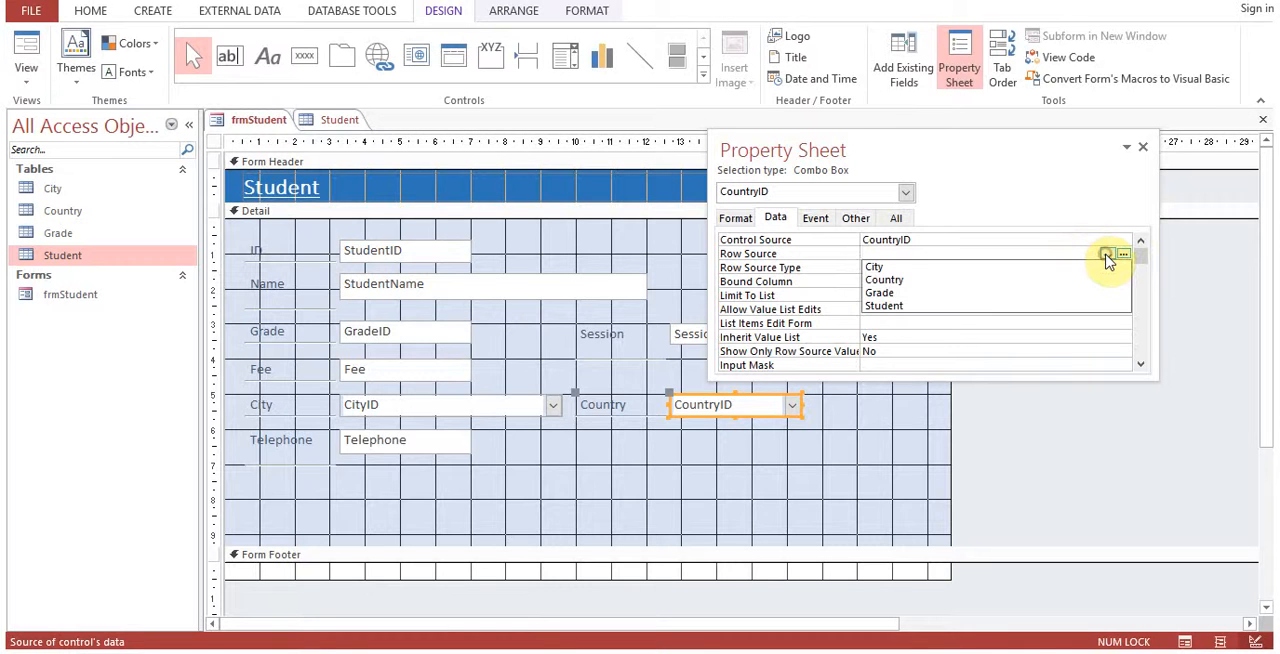
left_click(1024, 283)
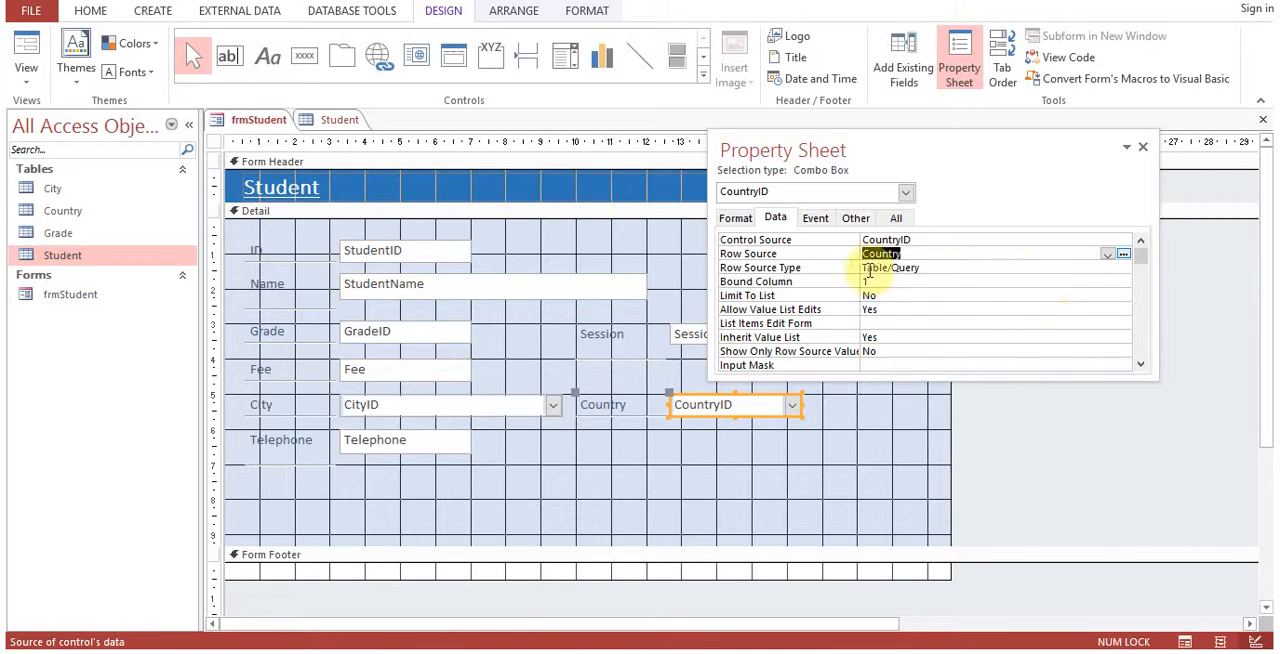
Set the CountryID combo box's column count to 2 and its column widths to 0;1.
left_click(738, 219)
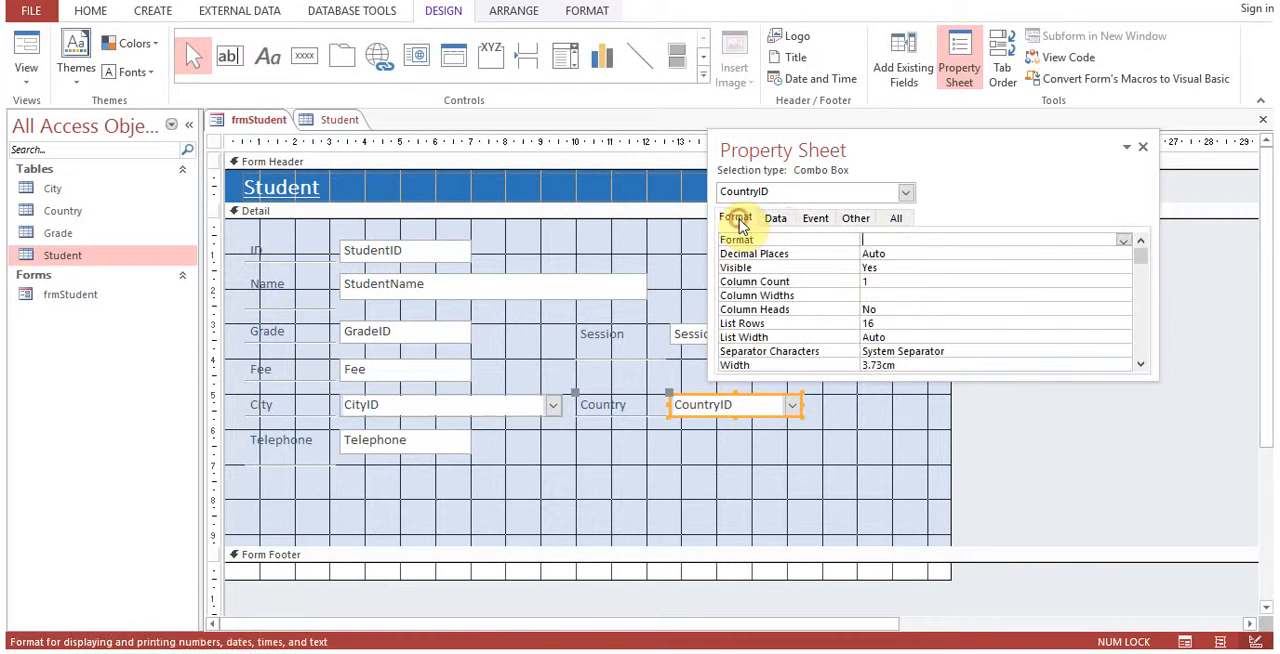
left_click(877, 282)
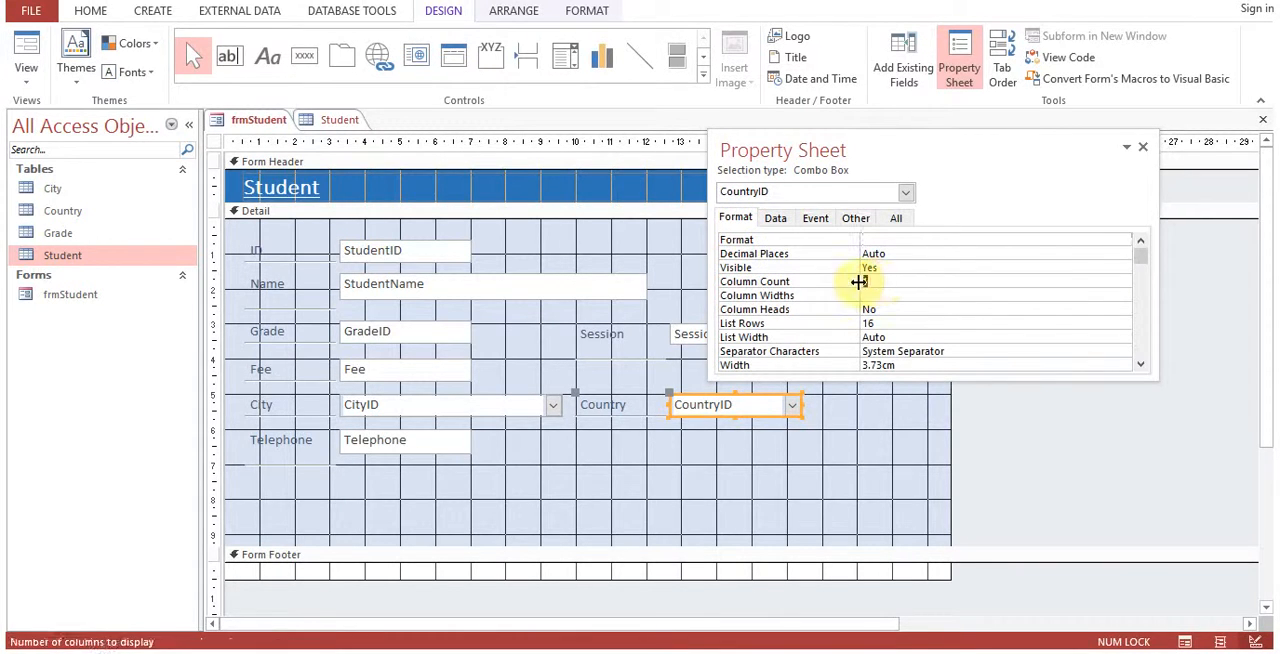
type("2")
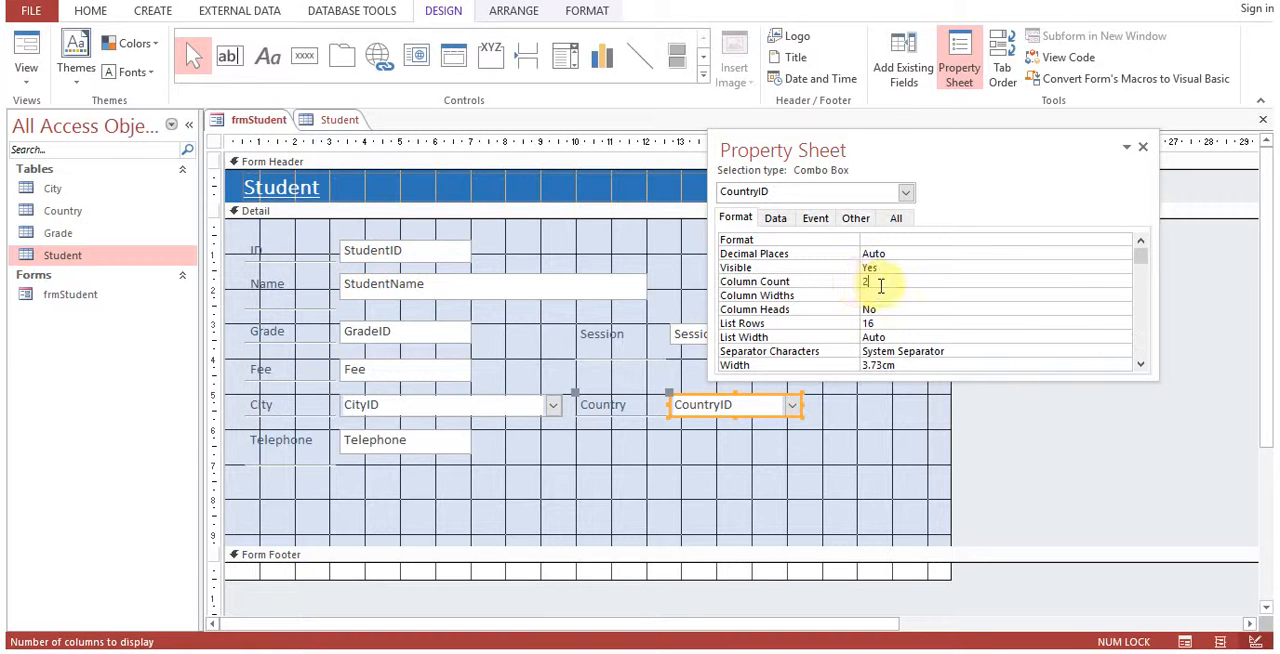
left_click(882, 294)
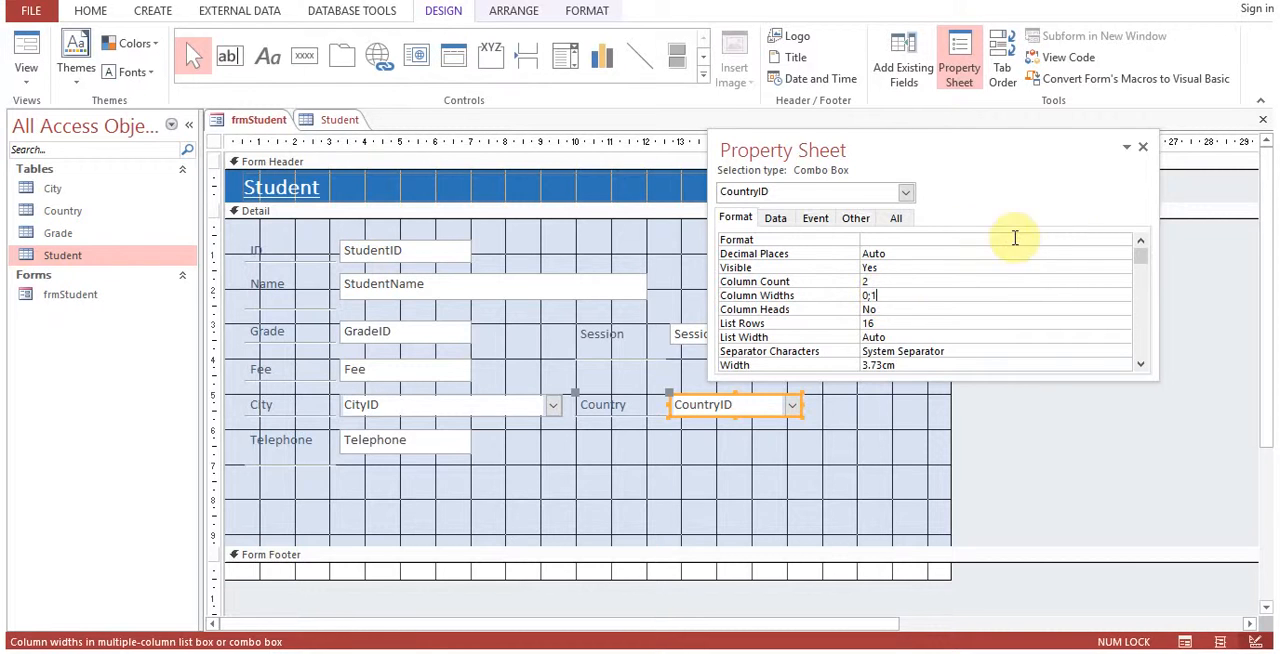
left_click(1142, 148)
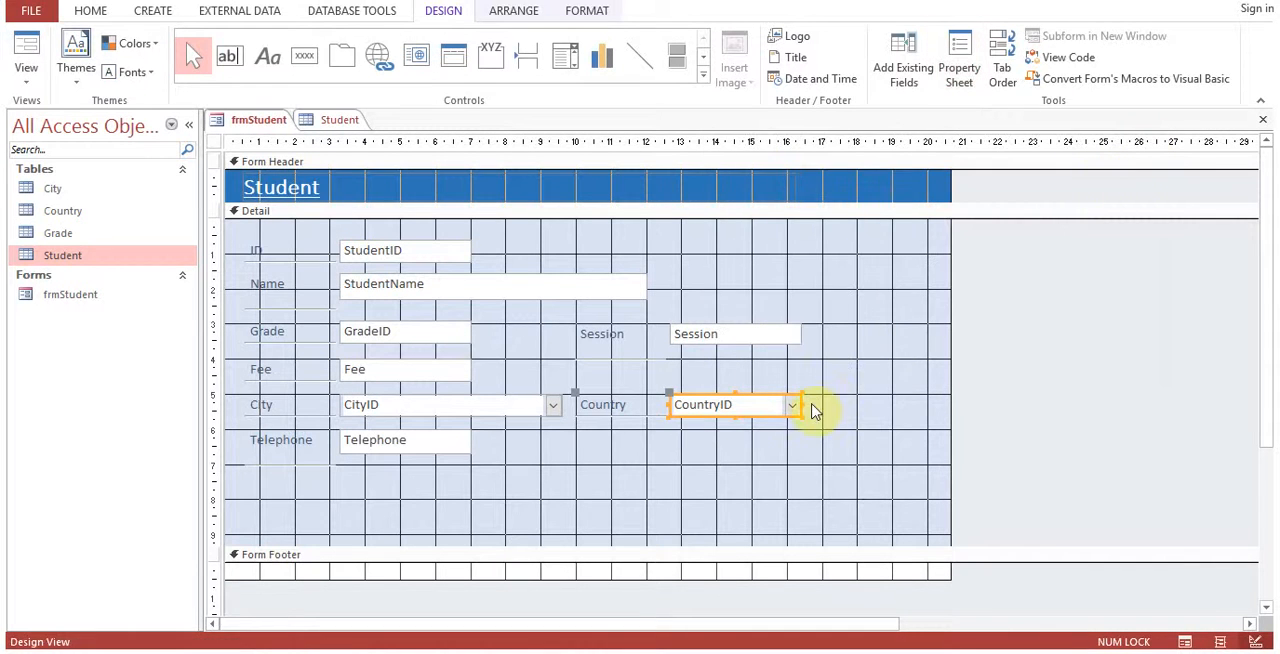
Widen the CountryID combo box to about the 18 cm ruler mark and switch frmStudent to Form View.
left_click_drag(803, 404, 857, 401)
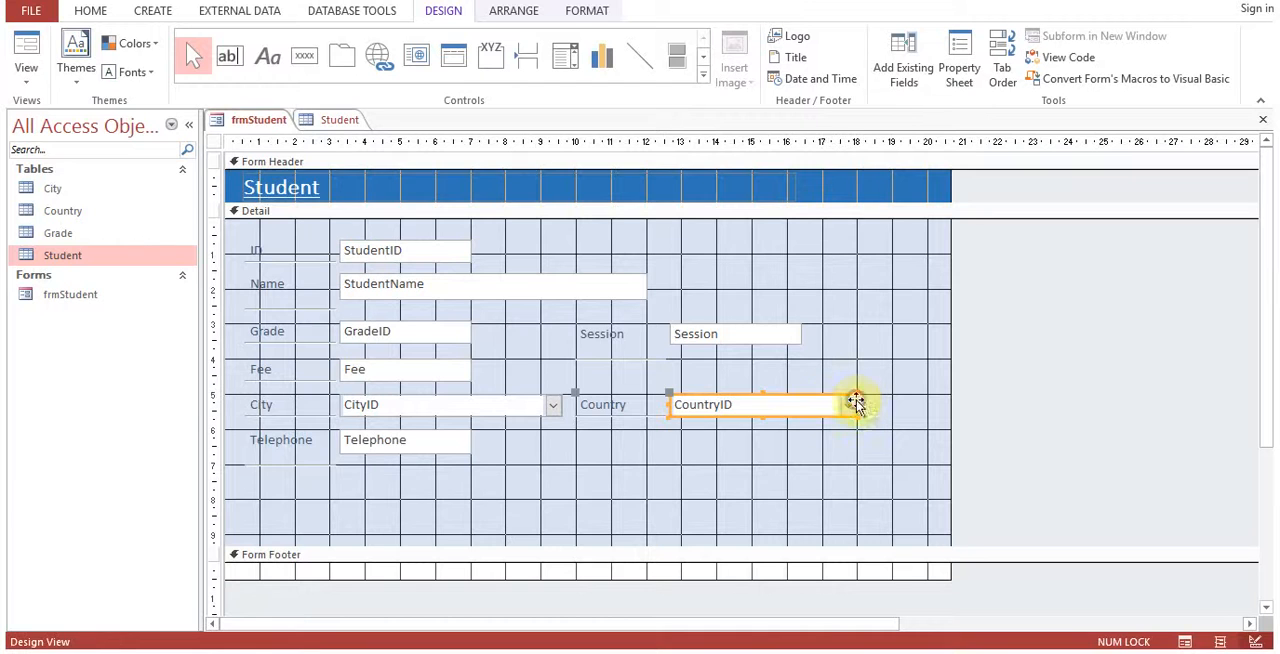
right_click(258, 120)
left_click(322, 206)
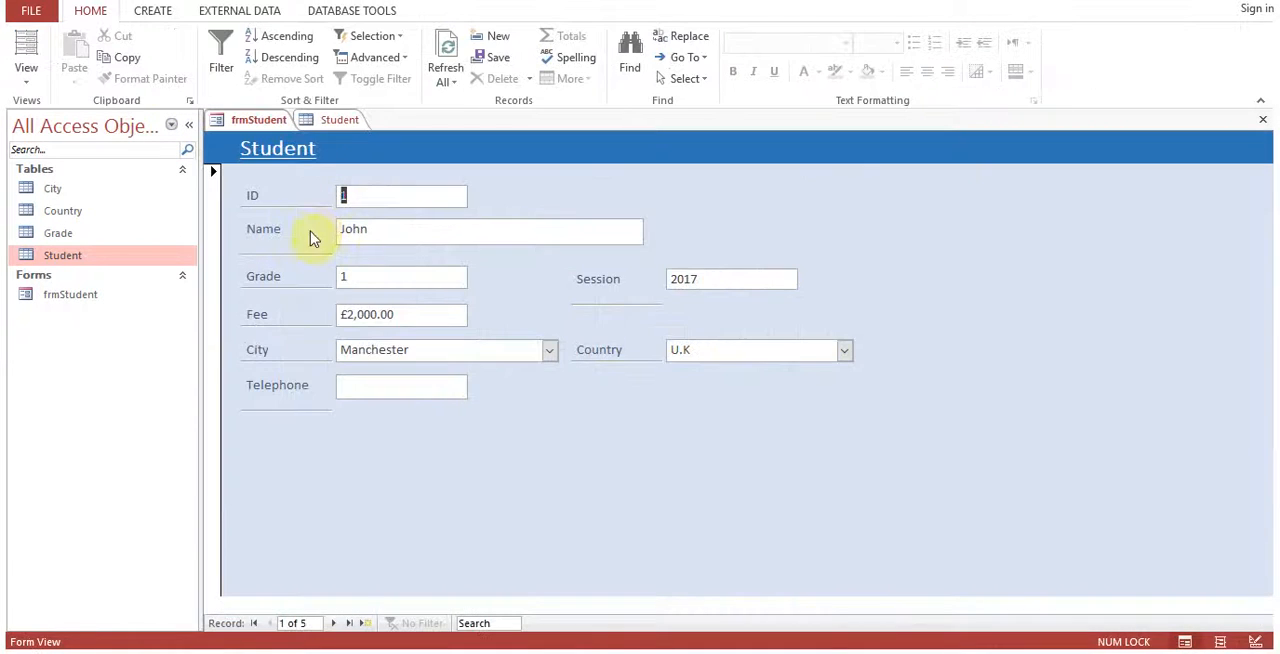
Examine the first record's Country list and compare its CountryID in the Student table with the Country table's entries.
left_click(845, 352)
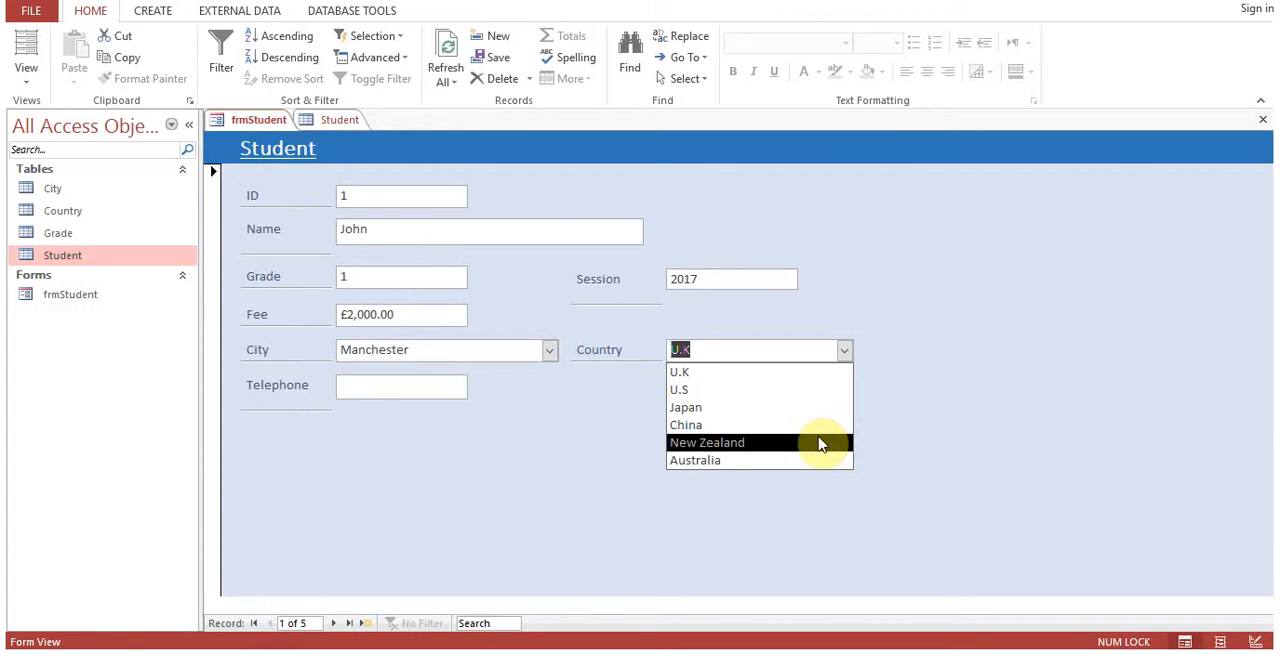
left_click(892, 336)
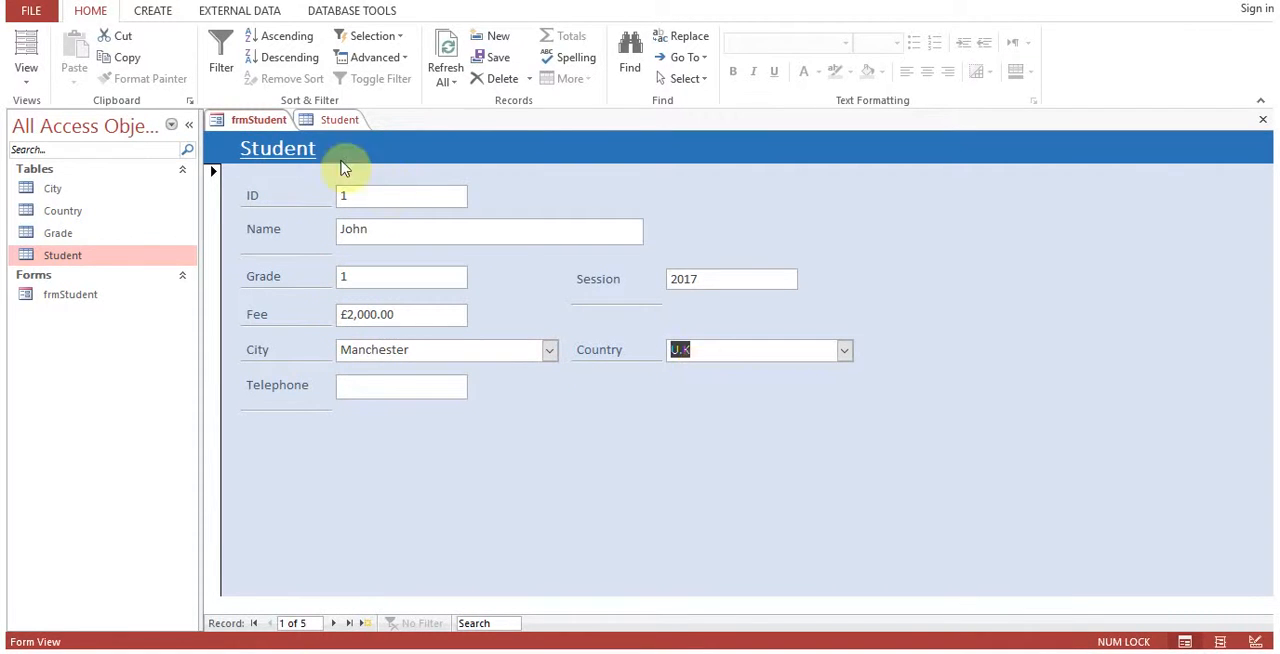
left_click(341, 124)
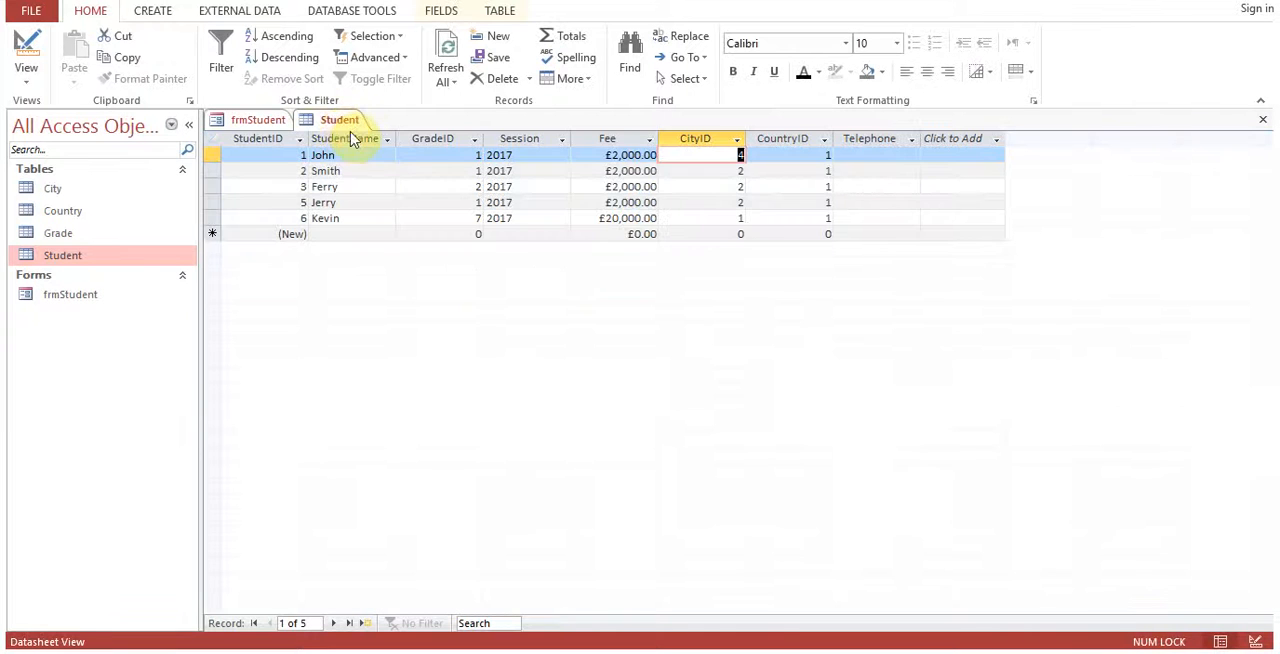
left_click(805, 154)
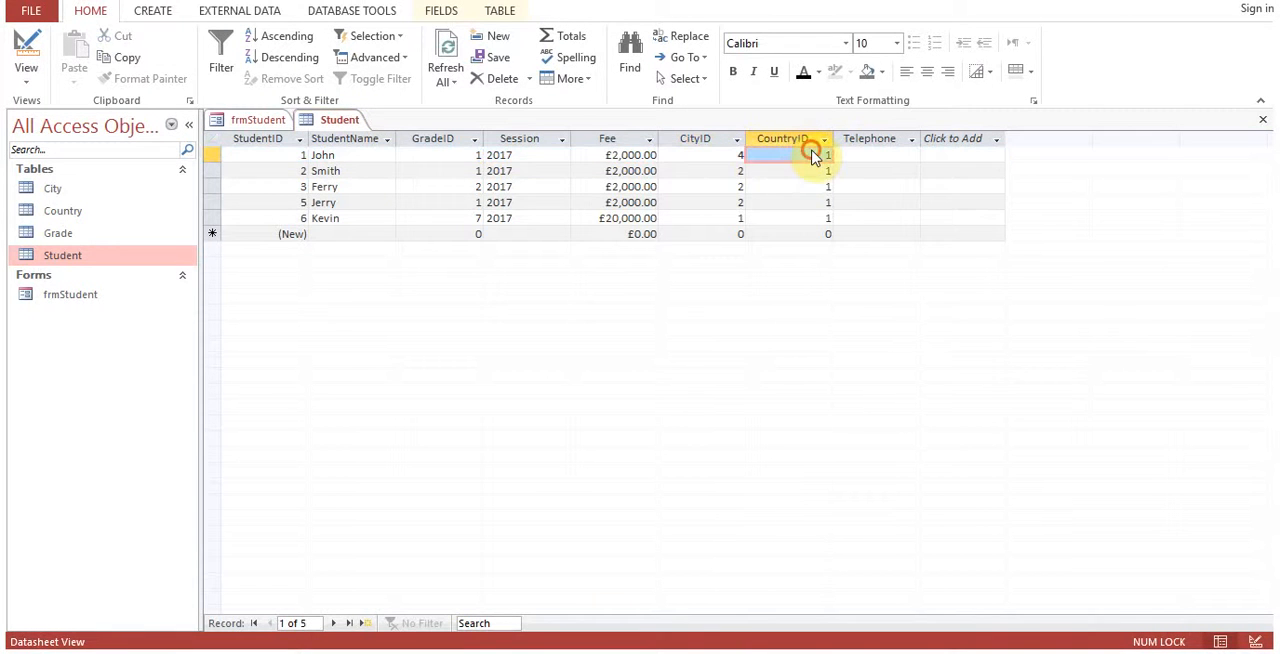
double_click(83, 213)
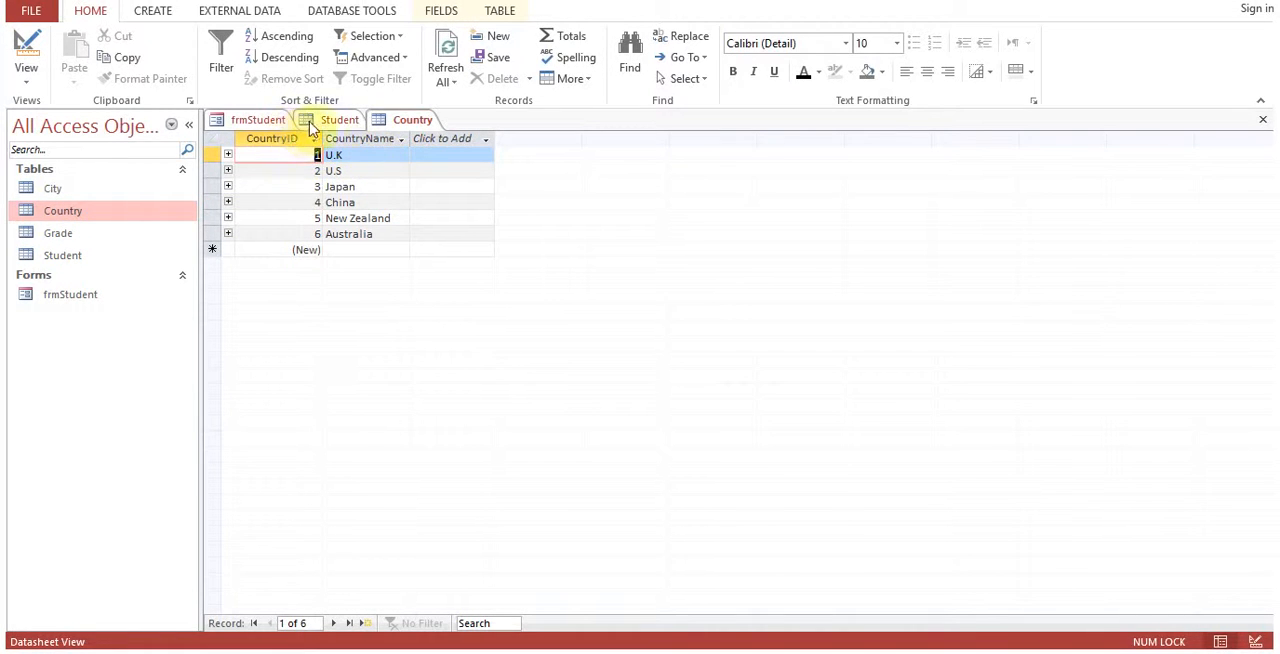
left_click(268, 124)
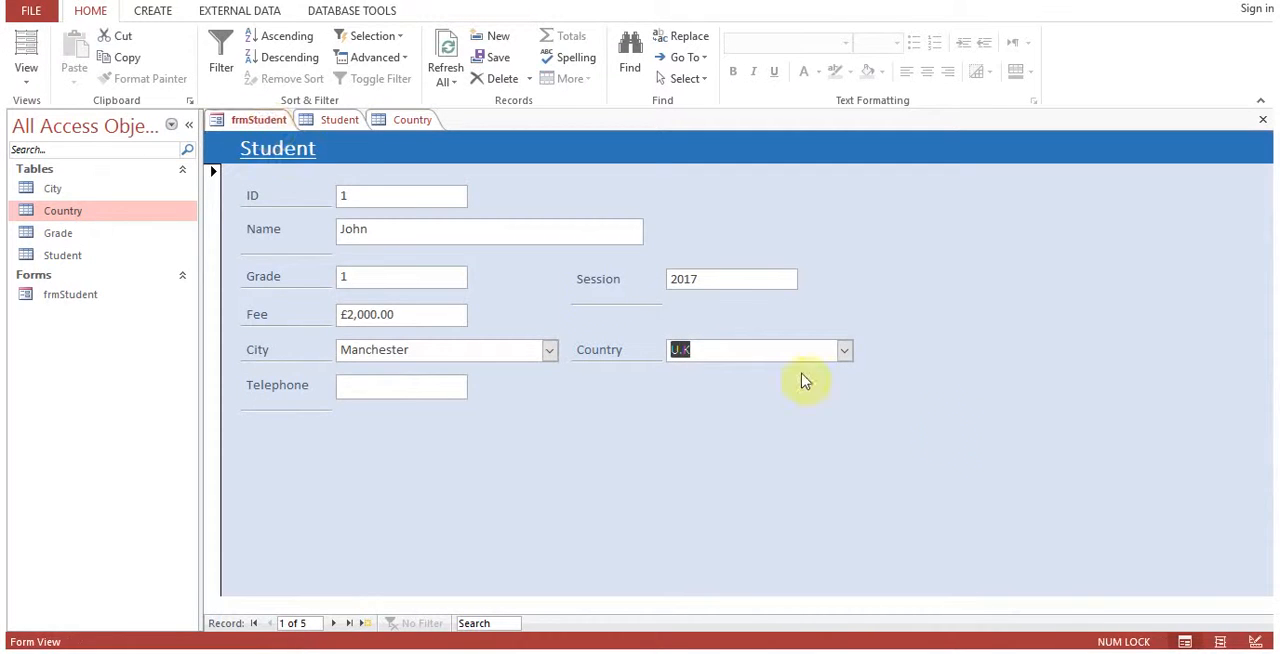
Set the first record's Country to Japan in frmStudent and save the record.
left_click(843, 351)
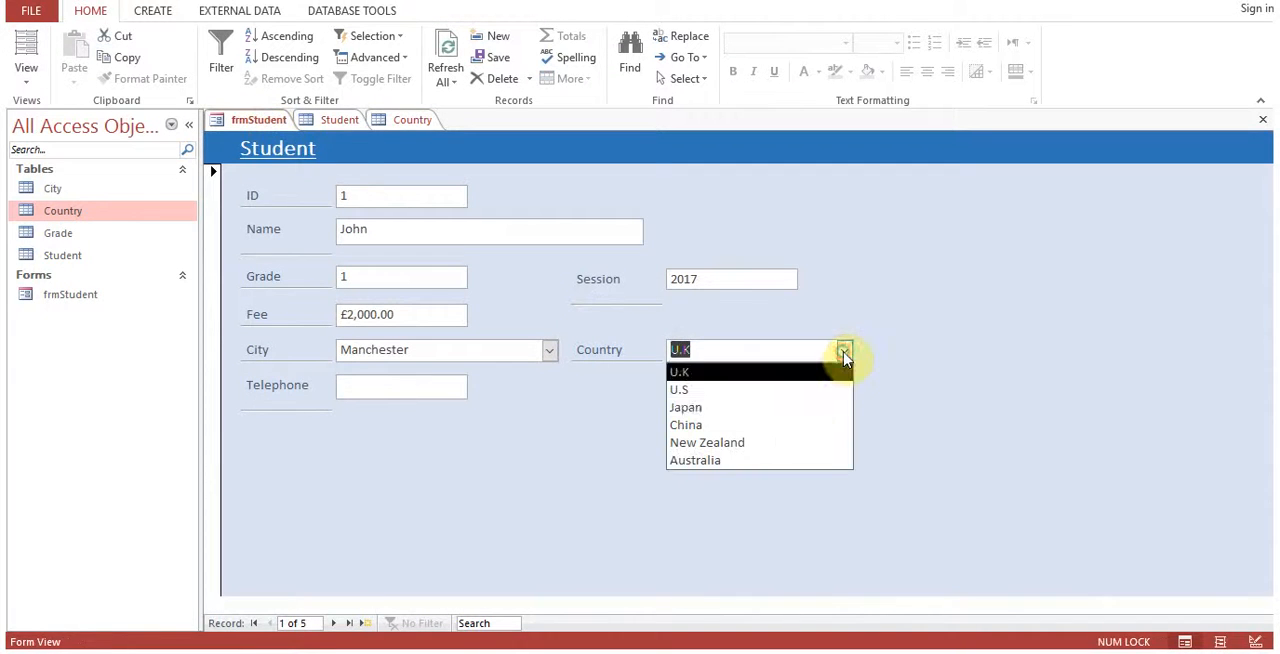
left_click(816, 407)
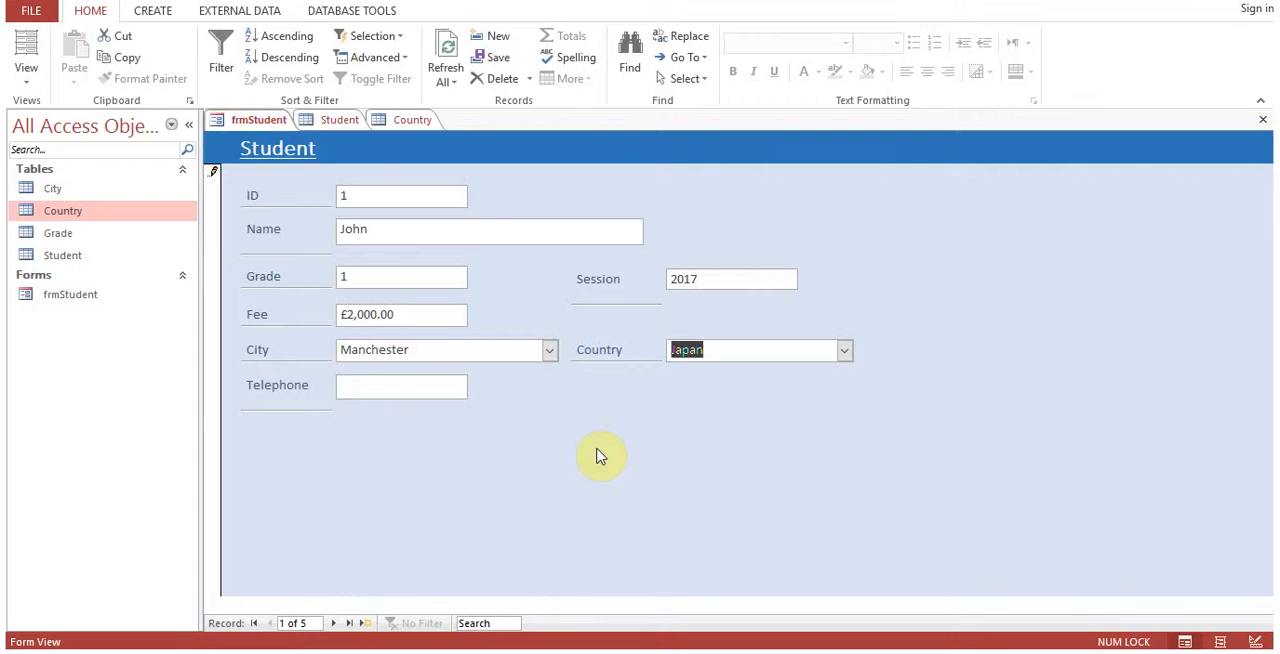
left_click(331, 120)
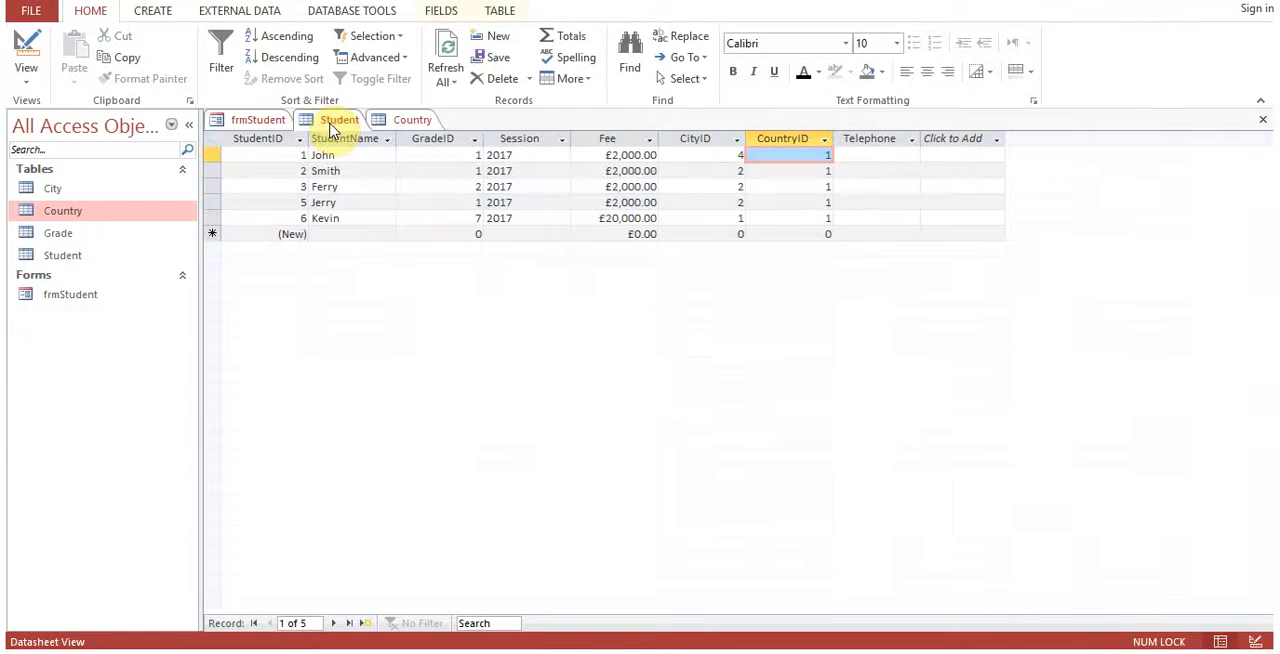
left_click(245, 120)
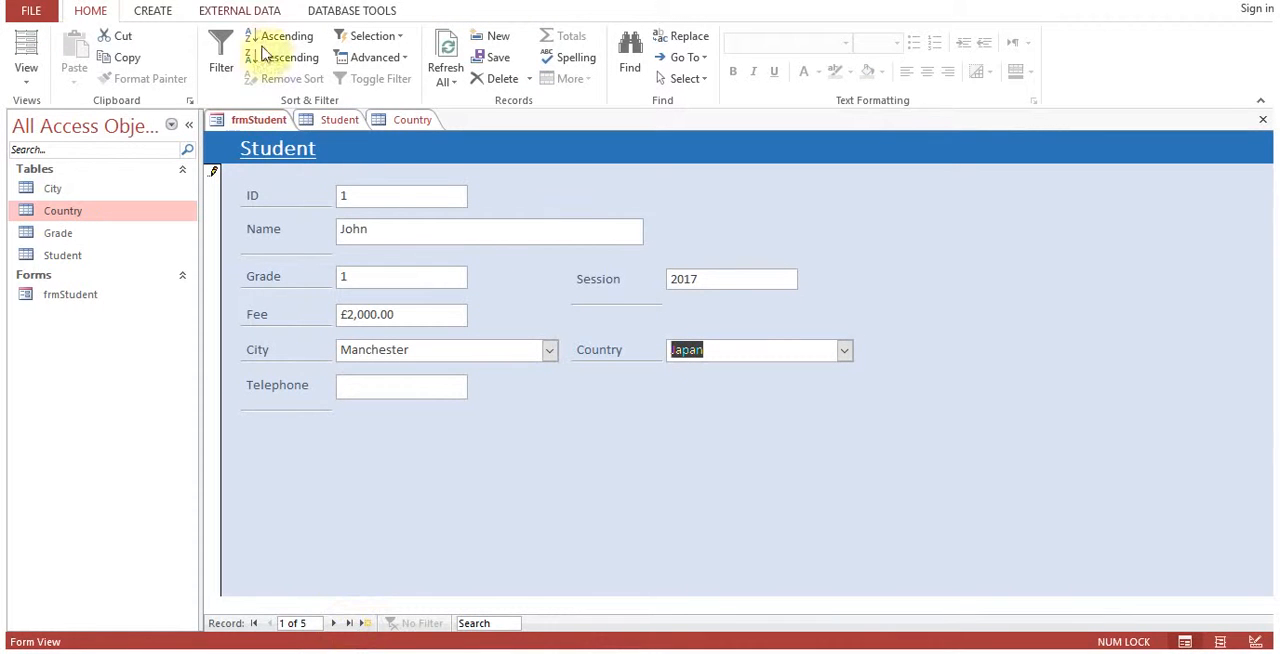
right_click(255, 120)
left_click(263, 120)
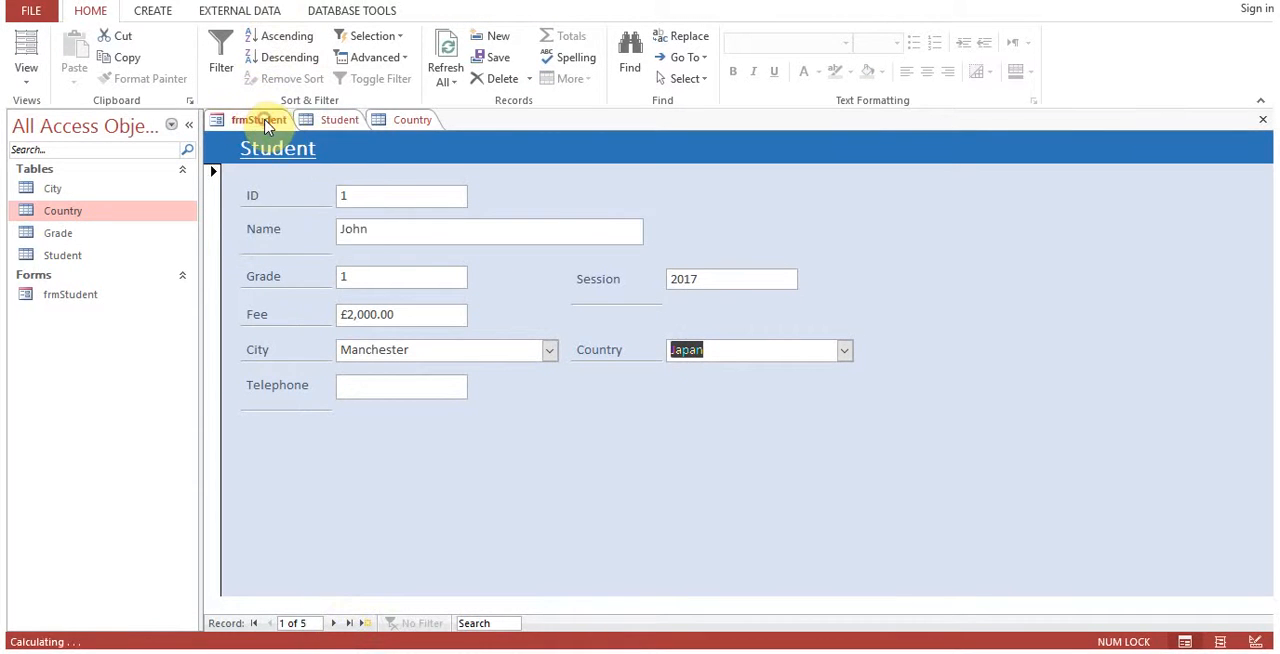
Check which CountryID the Student table stores for the edited first record, match it in the Country table, and return to frmStudent.
left_click(350, 120)
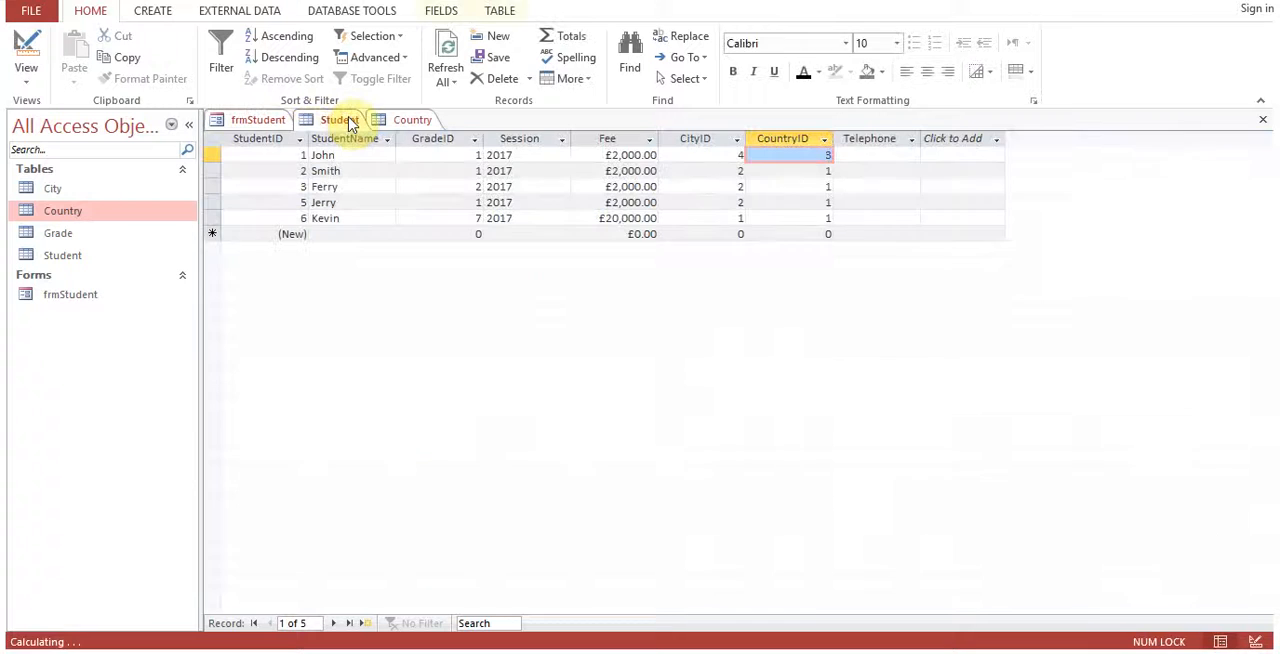
left_click(800, 155)
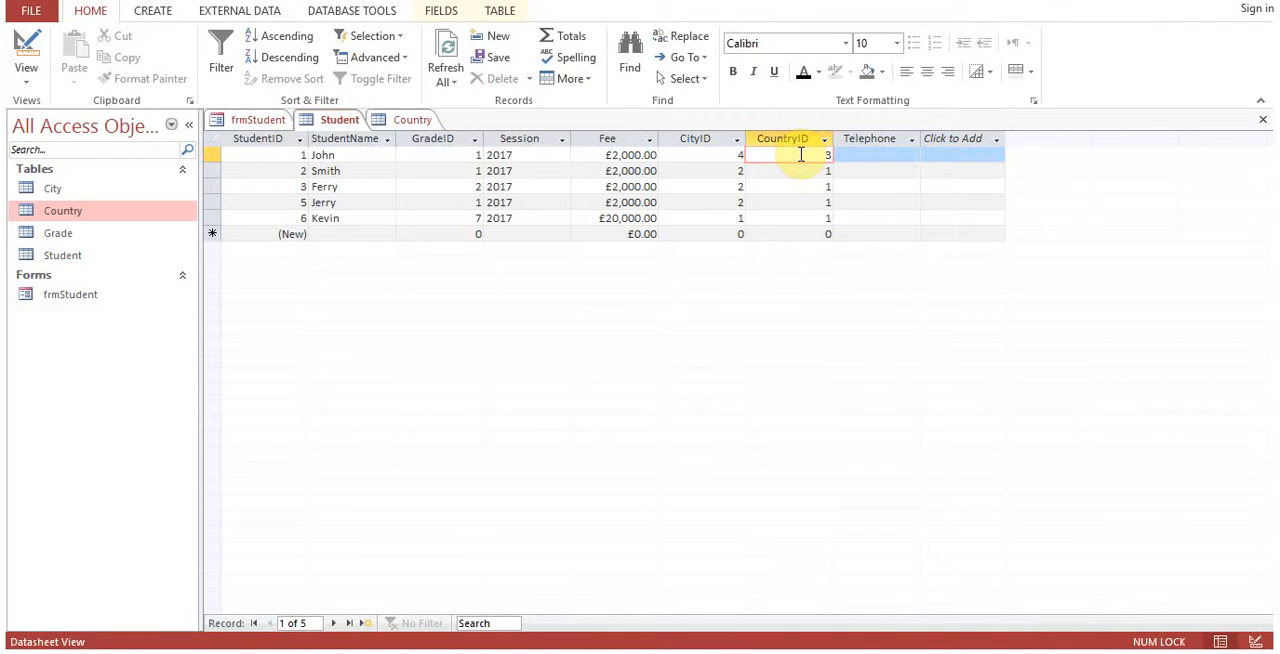
left_click(418, 122)
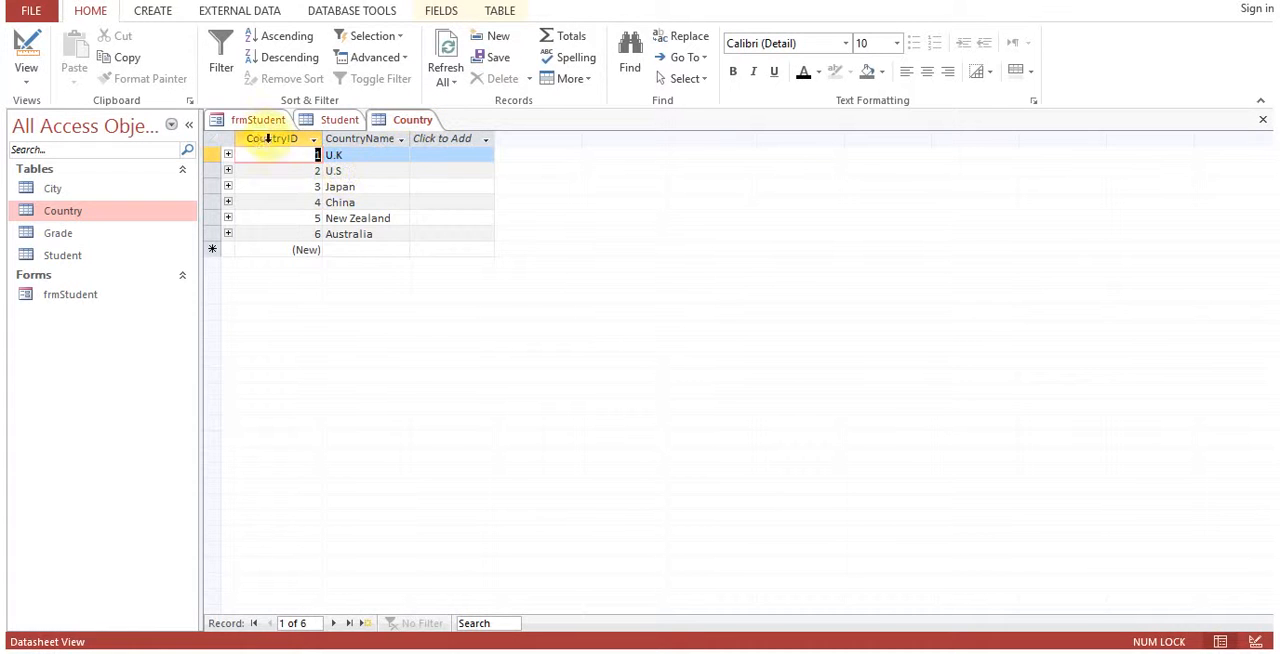
left_click(257, 121)
left_click(780, 356)
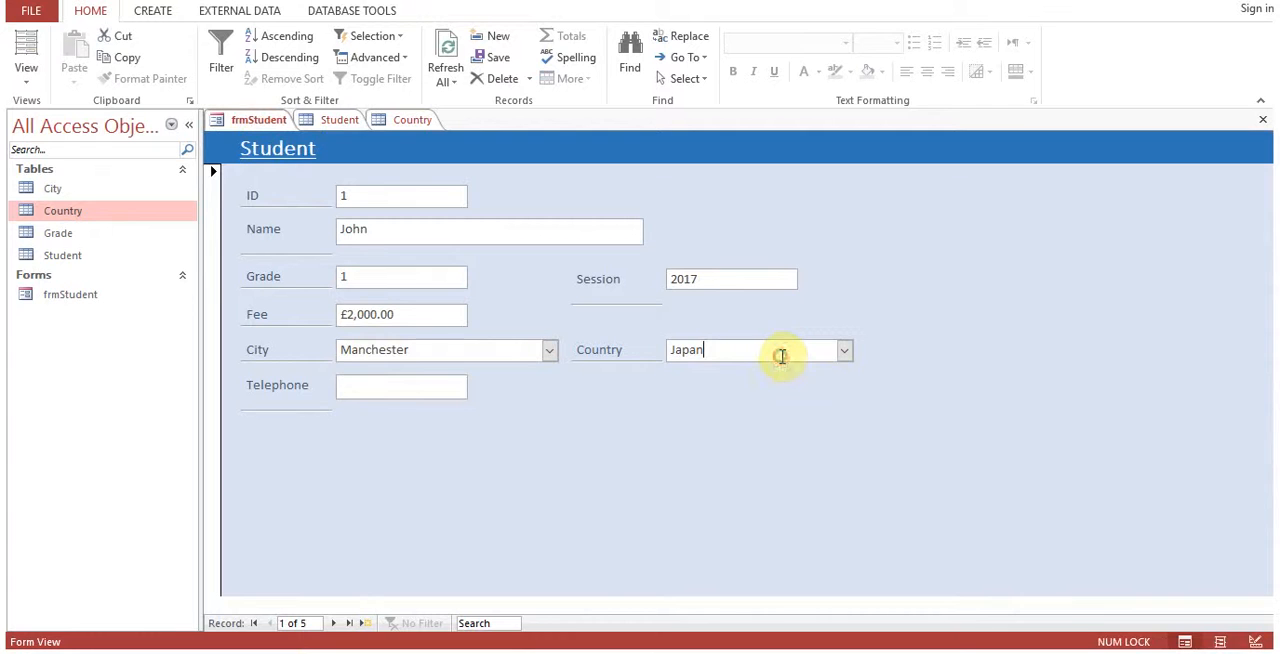
Step forward and back through the frmStudent records and examine their City and Country entries.
left_click(337, 625)
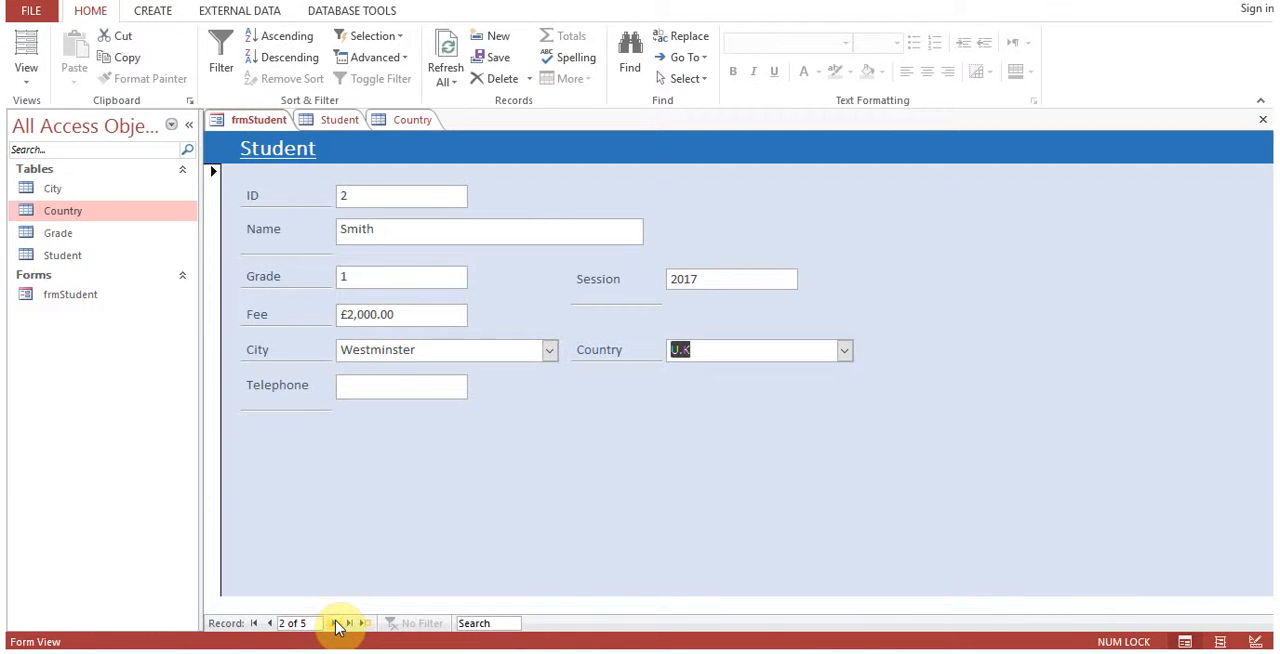
left_click(337, 625)
left_click(337, 625)
left_click(270, 623)
left_click(270, 623)
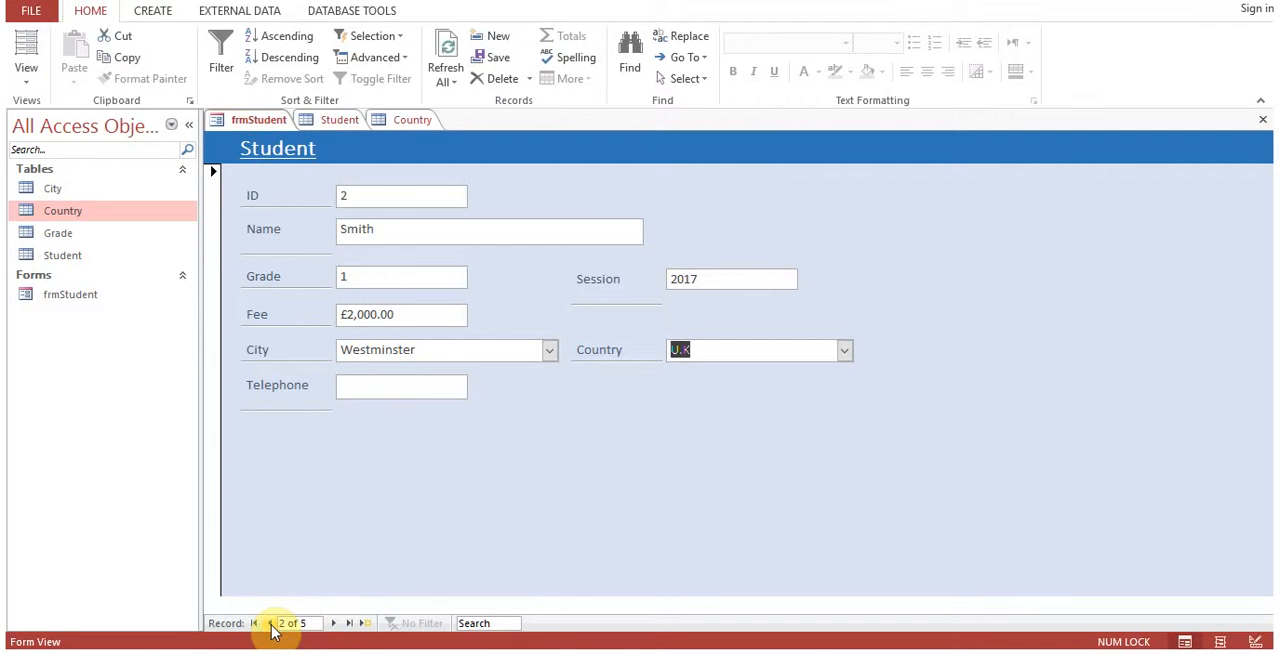
Return frmStudent to Design View and change the GradeID text box to a combo box.
right_click(266, 121)
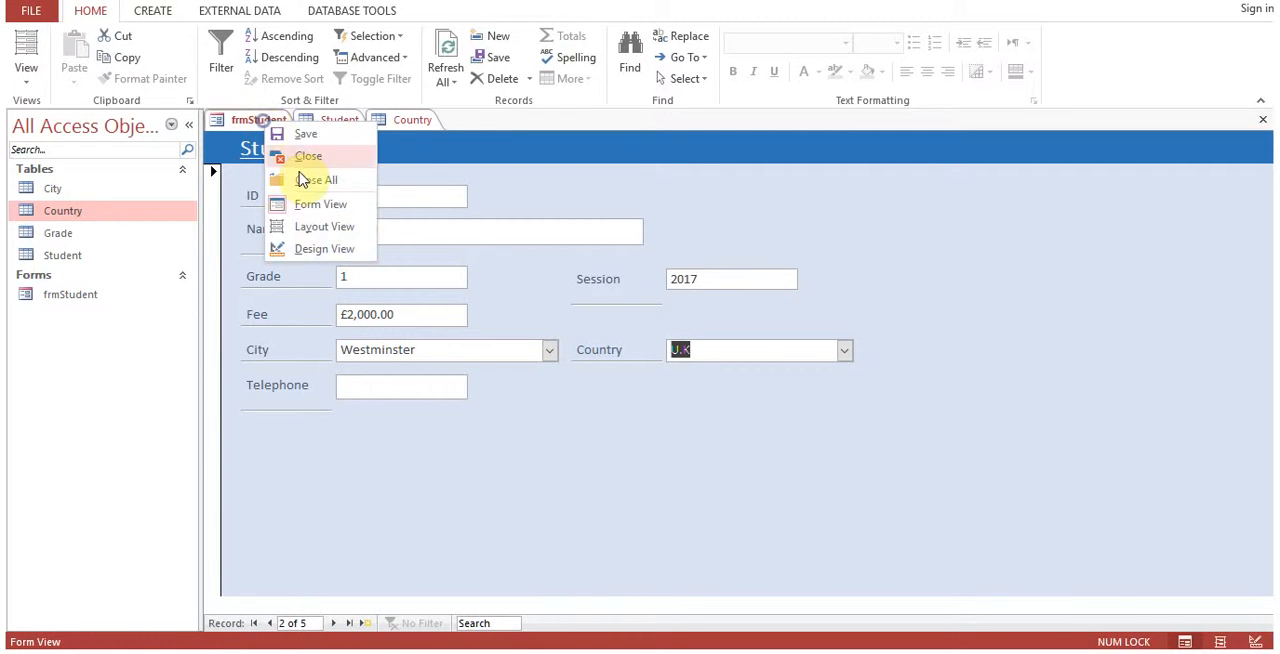
left_click(326, 248)
left_click(414, 334)
right_click(419, 337)
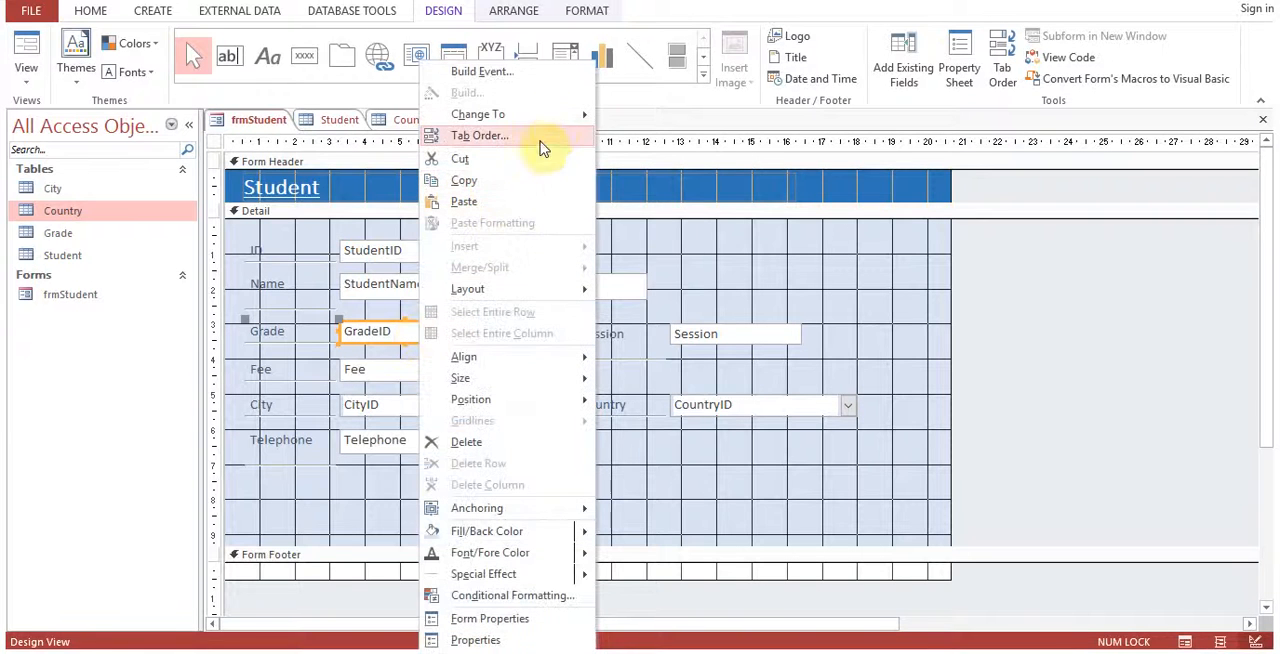
mouse_move(575, 114)
left_click(667, 180)
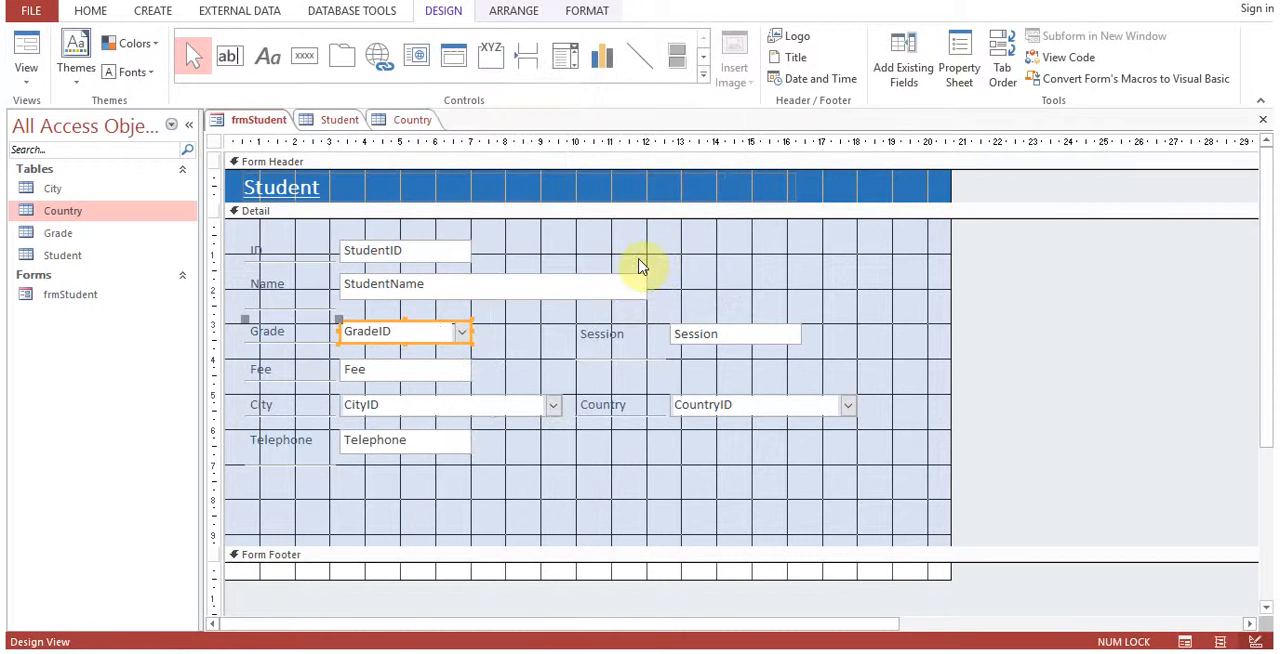
Set the Row Source of the GradeID combo box to the Grade table.
right_click(428, 341)
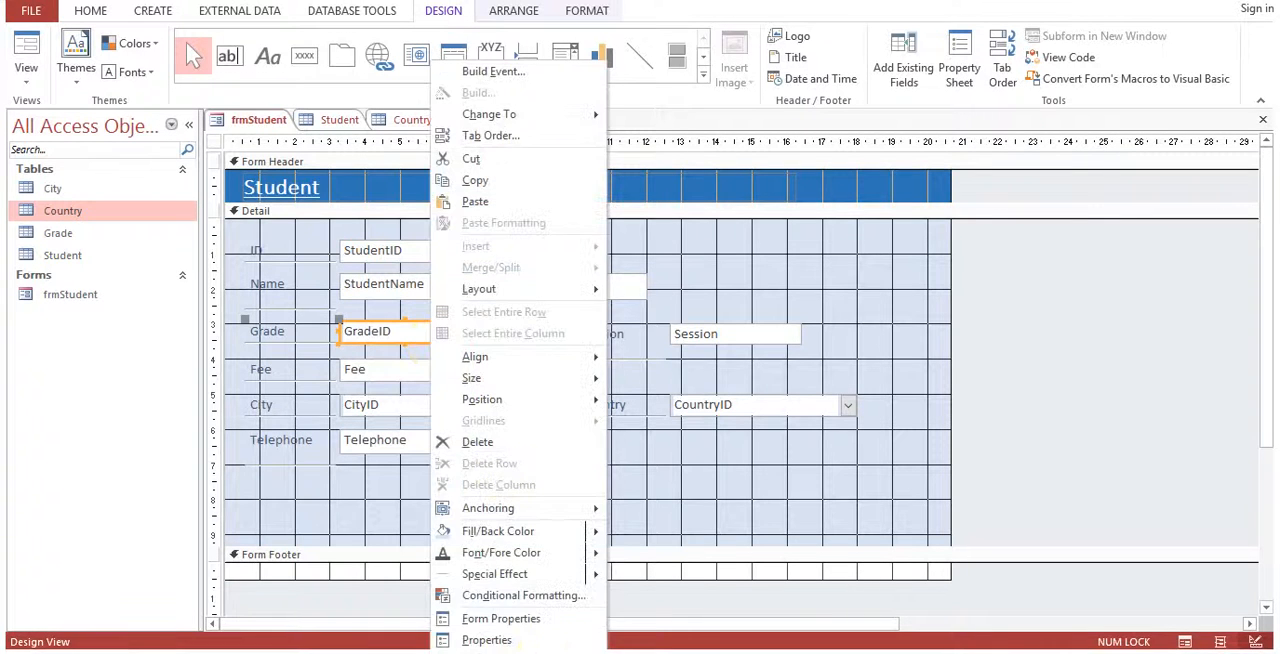
left_click(445, 638)
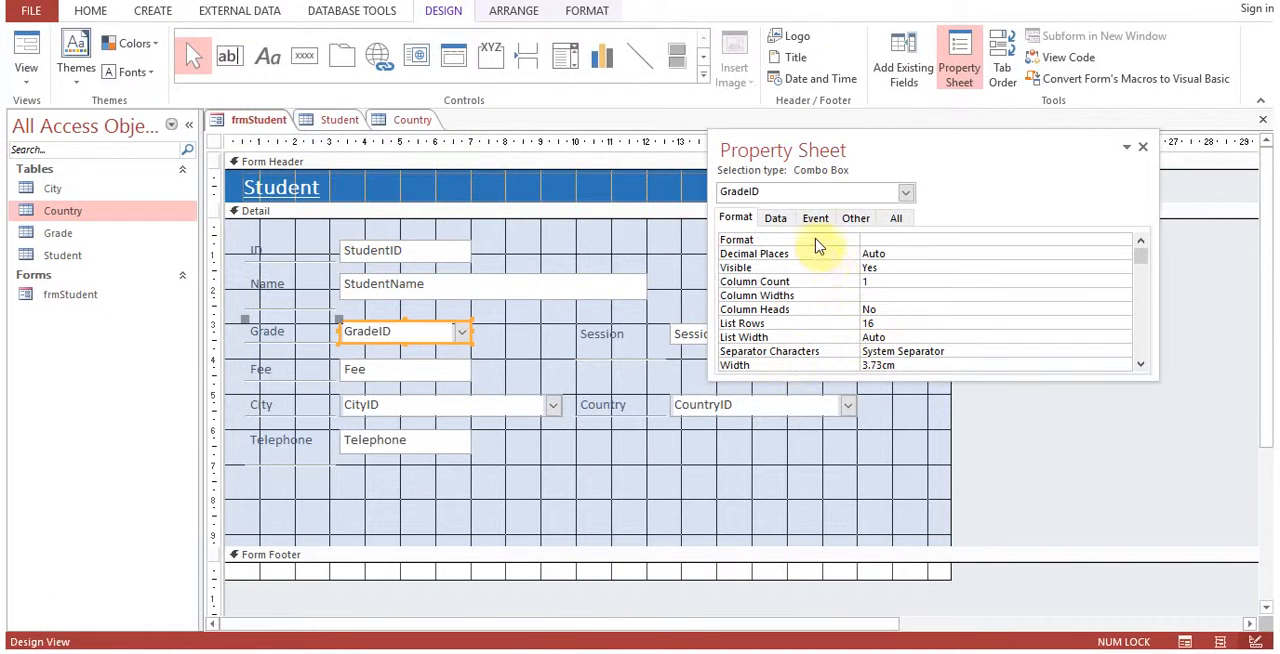
left_click(777, 218)
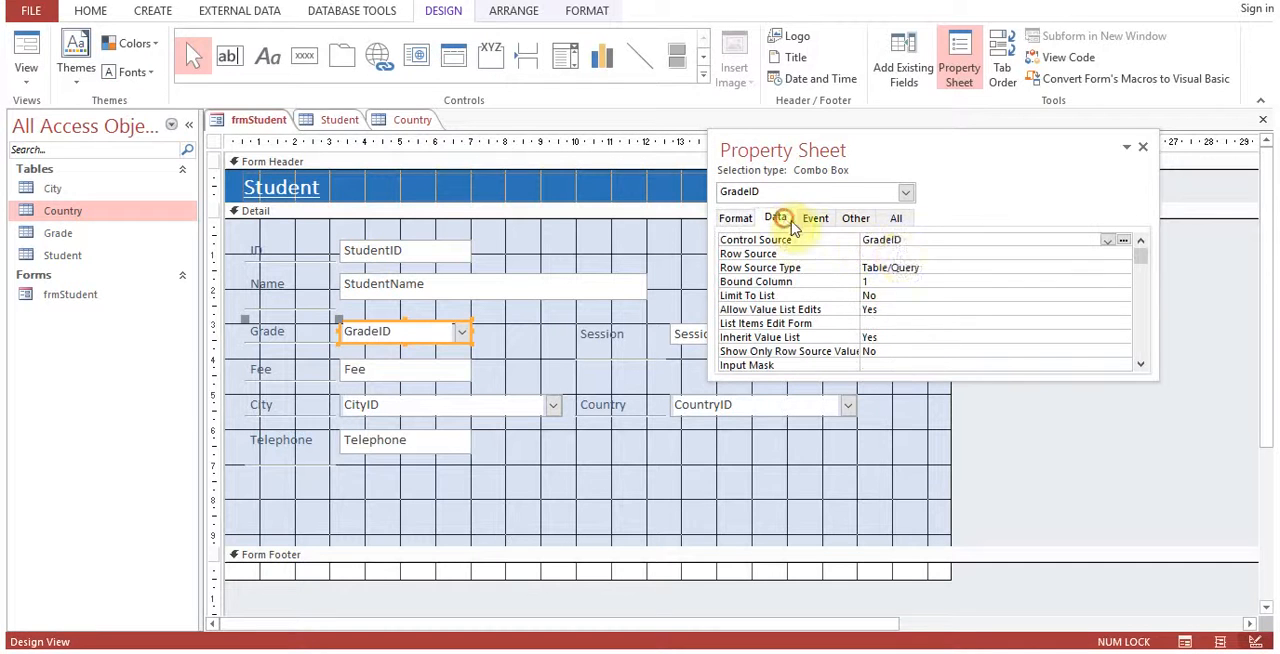
left_click(900, 253)
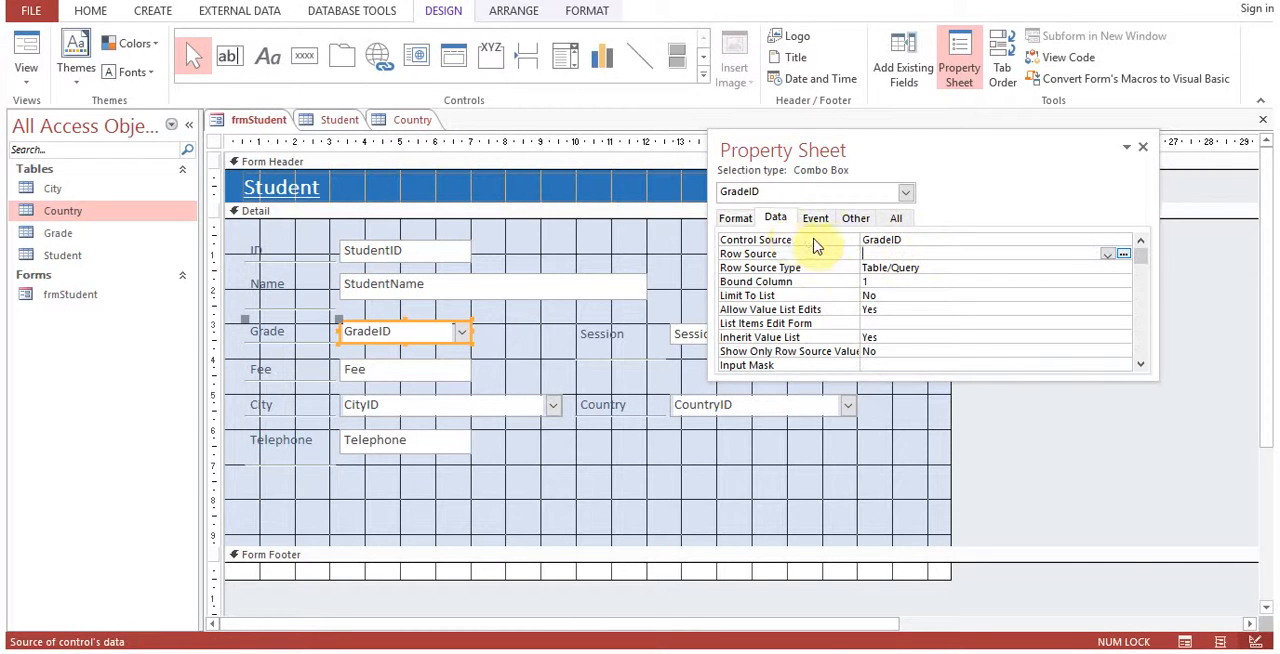
left_click(909, 241)
left_click(907, 253)
left_click(1107, 255)
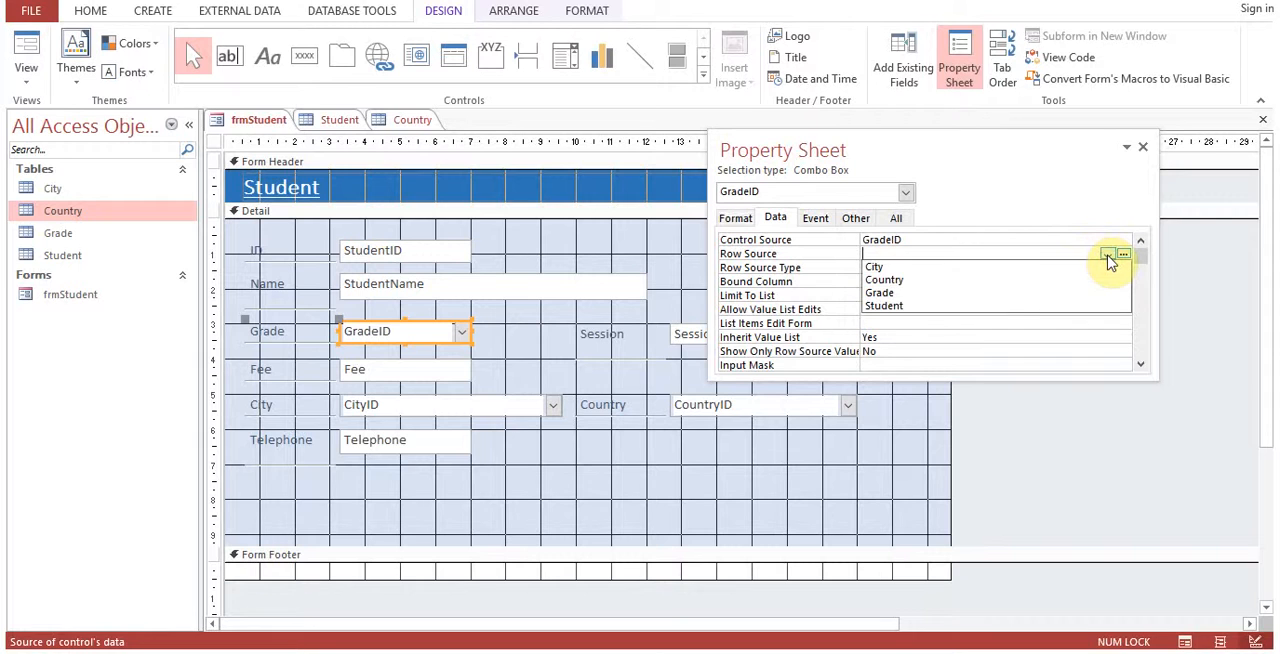
left_click(975, 296)
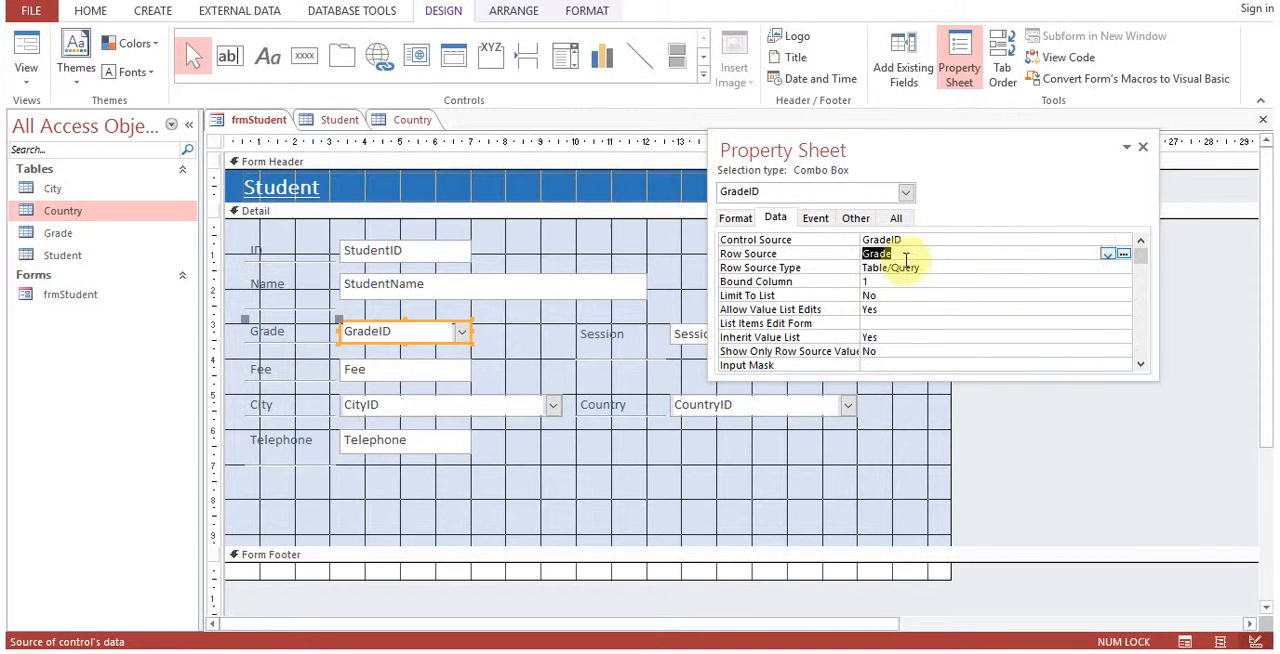
Set the GradeID combo box's Column Widths to 0;1 and close its properties.
left_click(735, 217)
left_click(879, 293)
type("0;1")
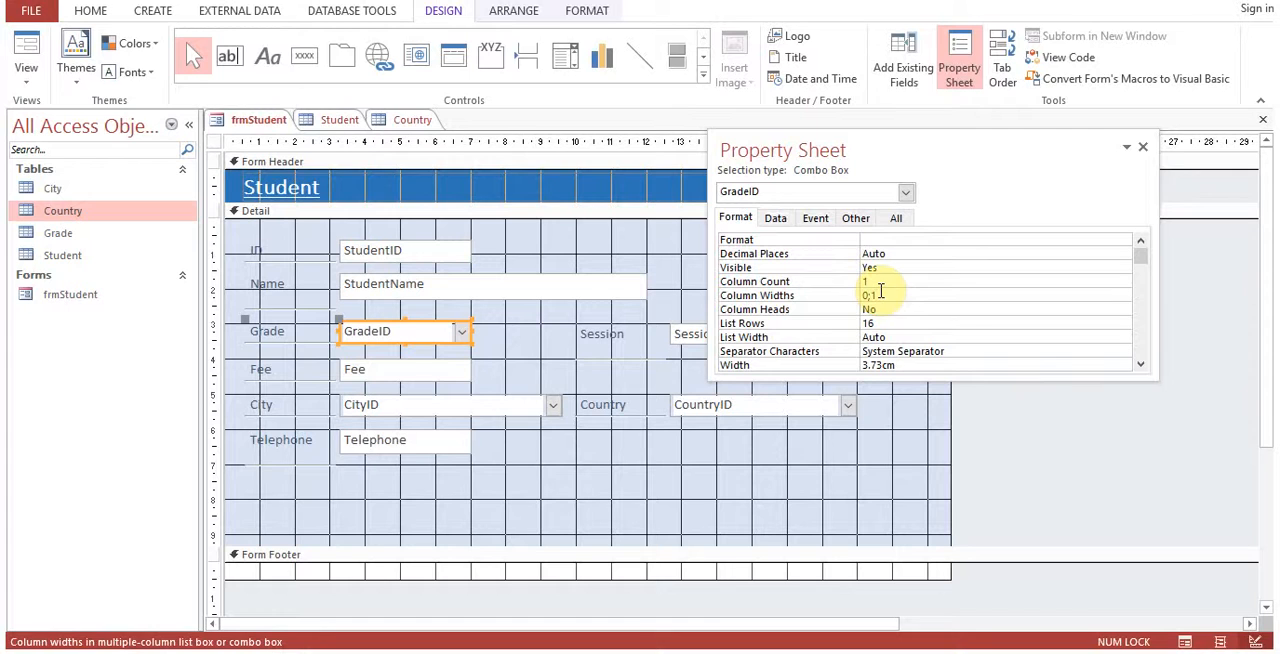
left_click(1143, 148)
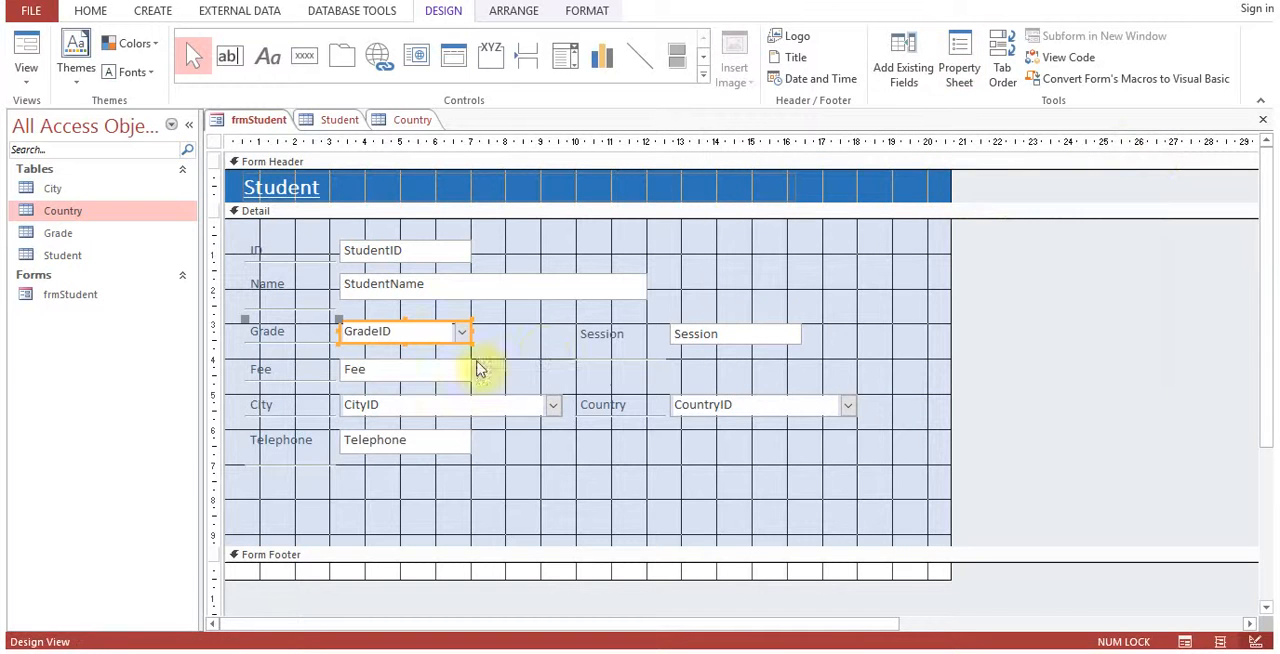
Save frmStudent, switch it to Form View and check the Grade drop-down list.
right_click(252, 122)
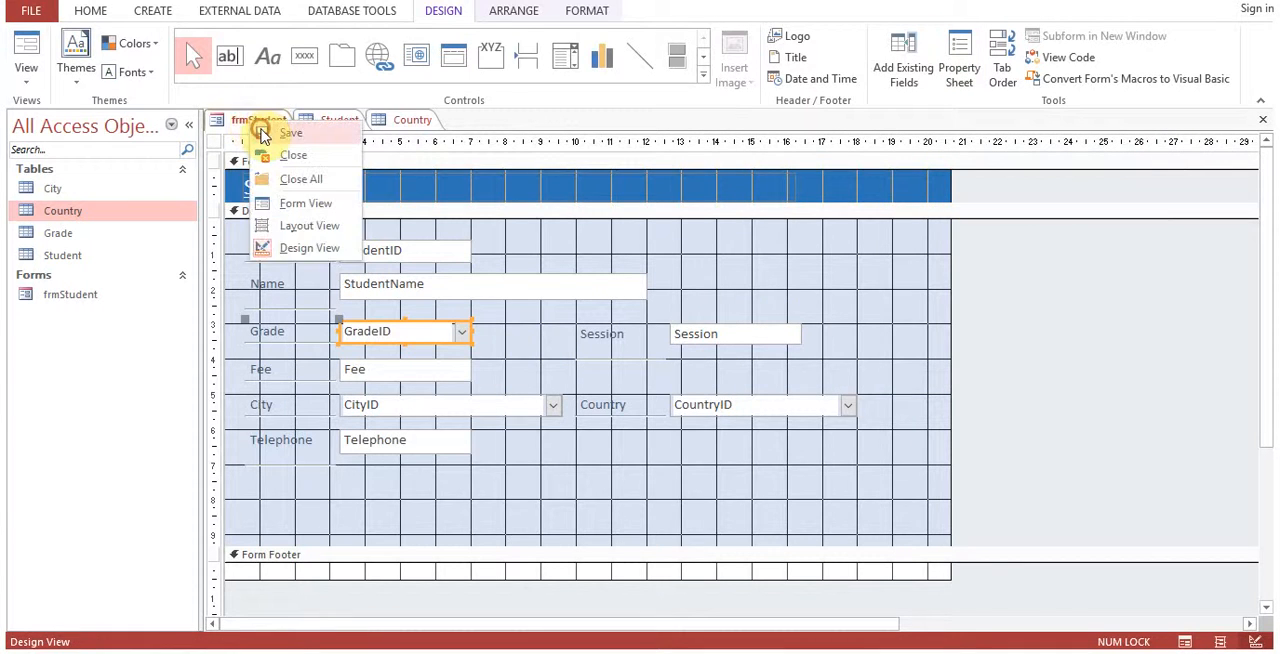
left_click(263, 133)
right_click(261, 121)
left_click(312, 204)
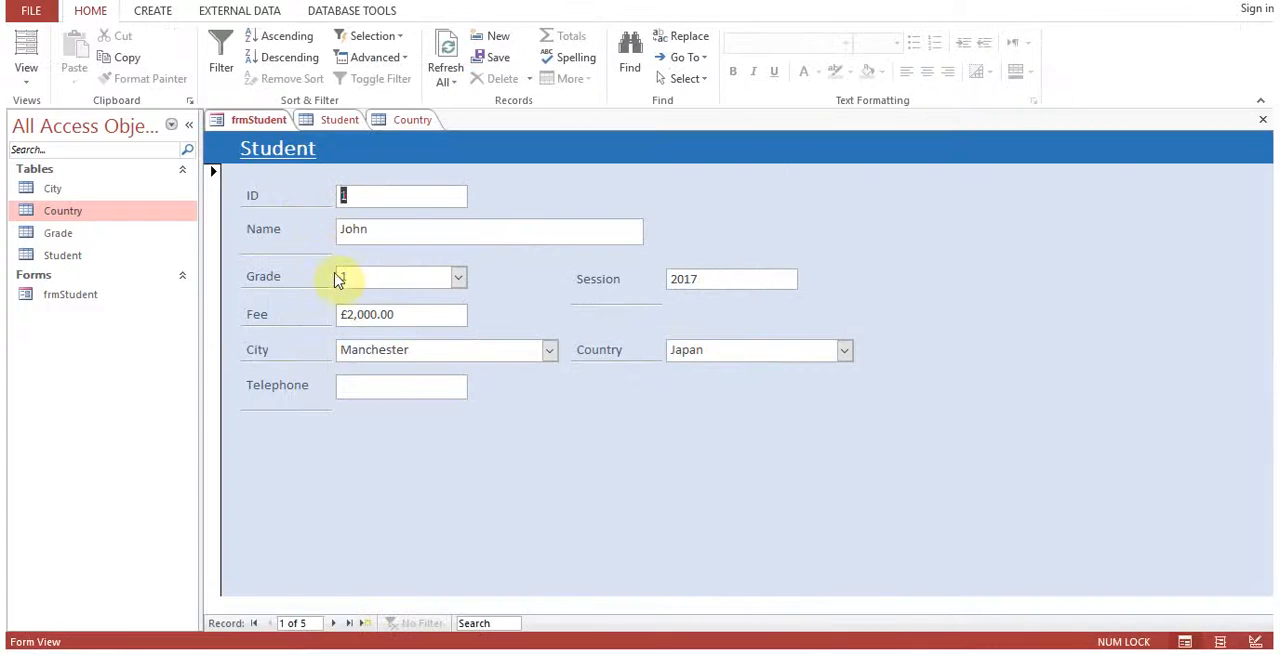
left_click(463, 277)
left_click(463, 277)
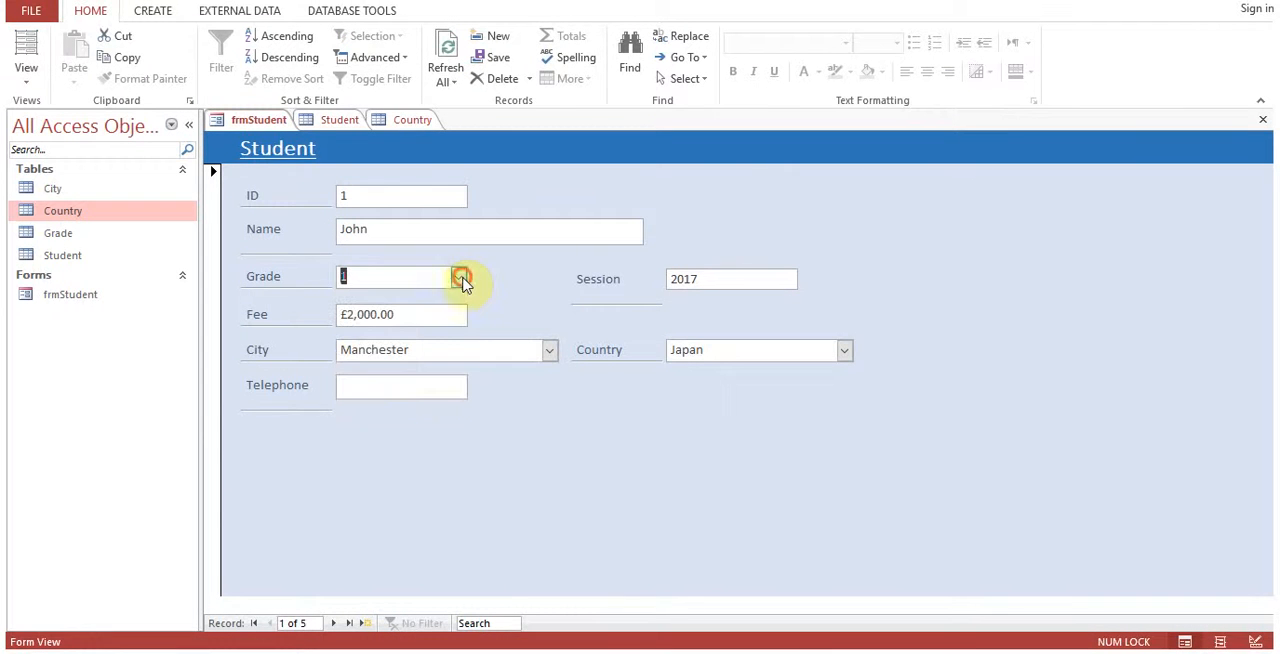
Return frmStudent to Design View and set the GradeID combo box's Column Count to 2.
right_click(258, 122)
left_click(317, 249)
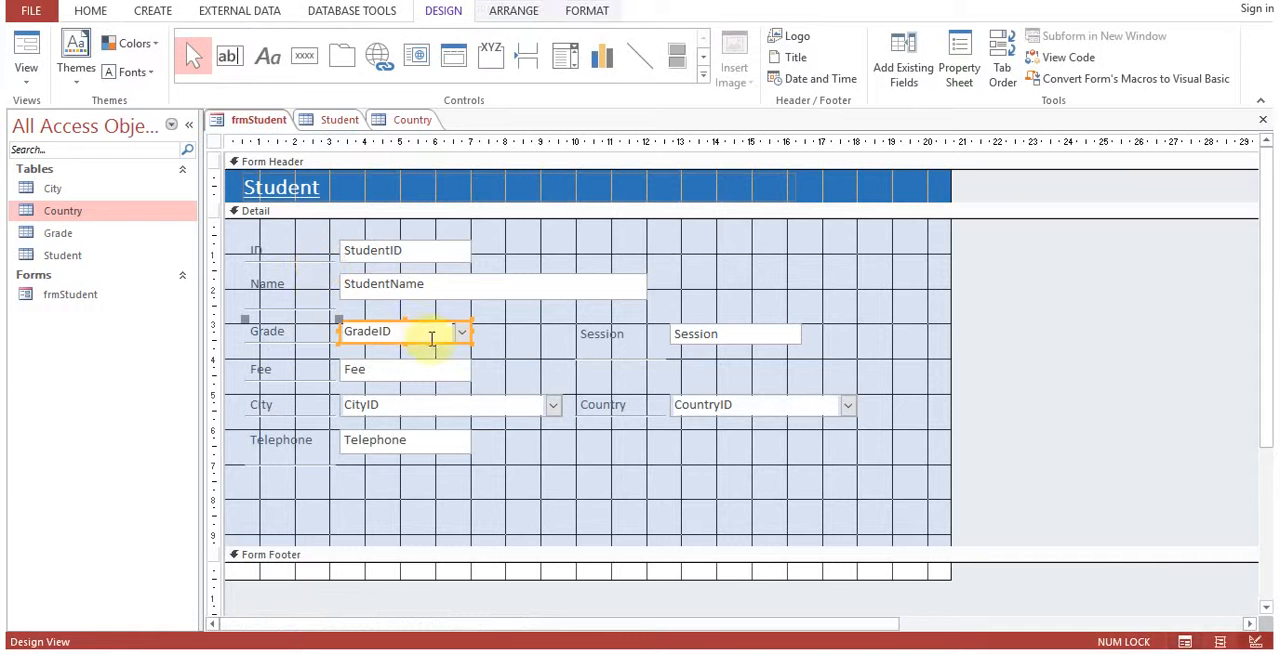
right_click(430, 340)
left_click(505, 634)
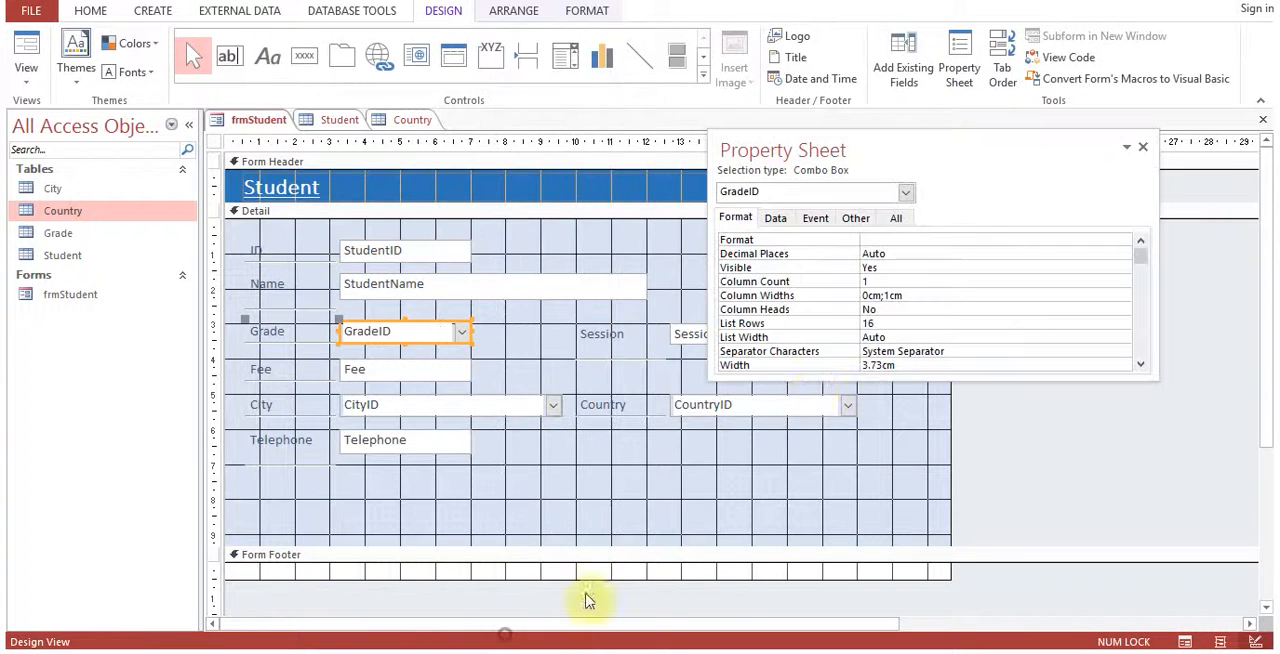
left_click(775, 218)
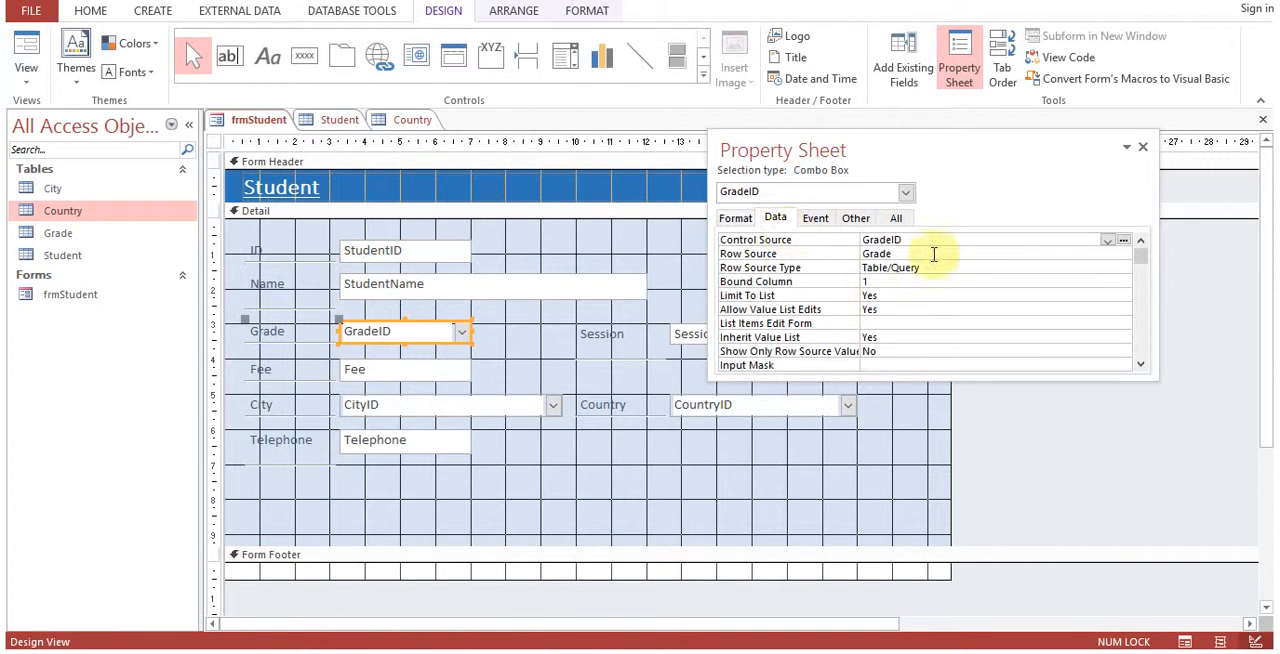
left_click(737, 222)
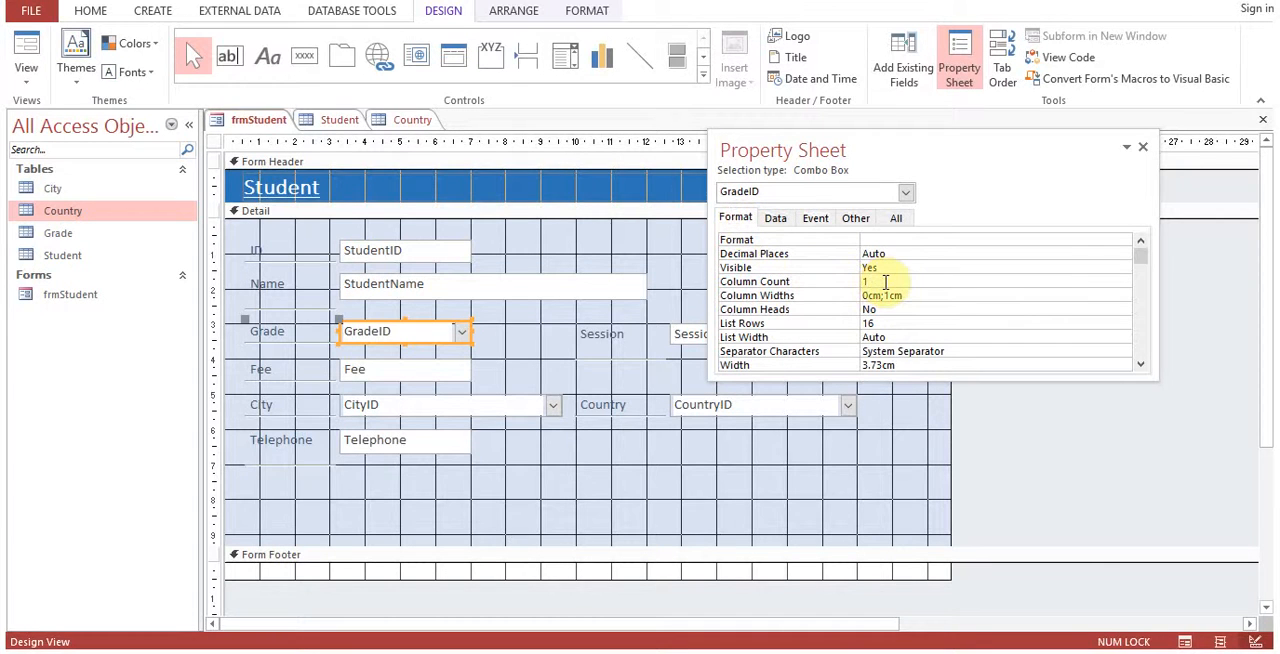
left_click(846, 283)
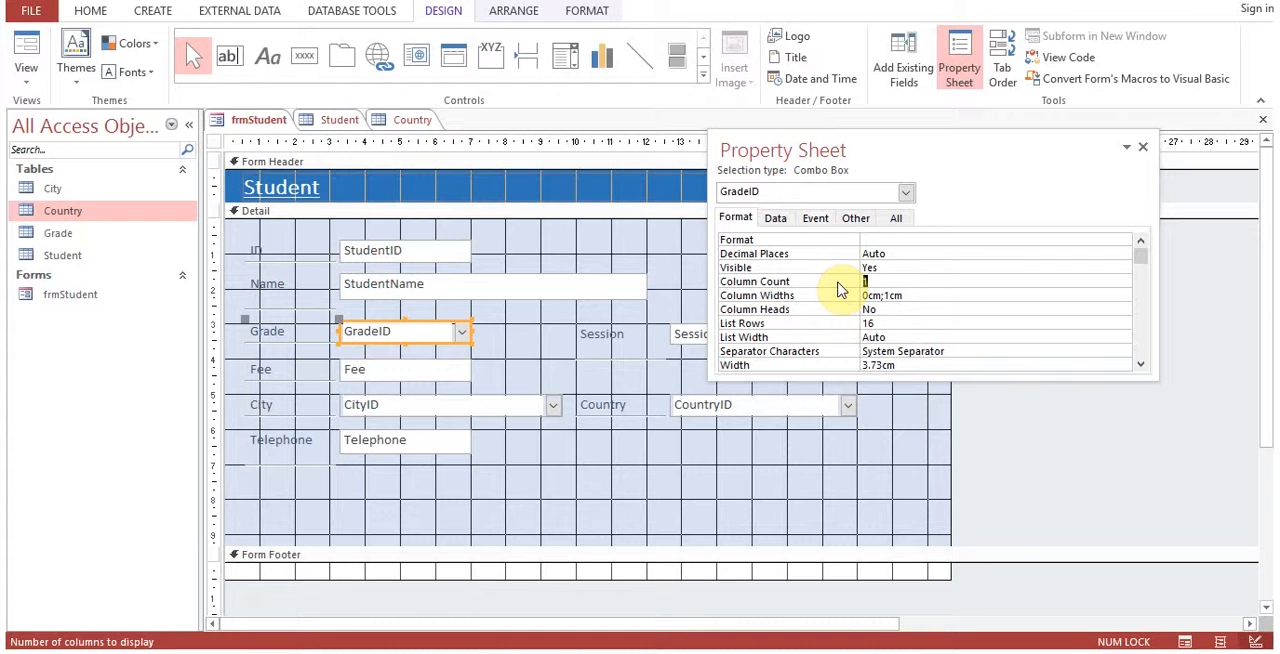
type("2")
left_click(1143, 148)
Save frmStudent, switch it to Form View and check the choices in the Grade drop-down list.
right_click(251, 122)
right_click(254, 122)
left_click(327, 206)
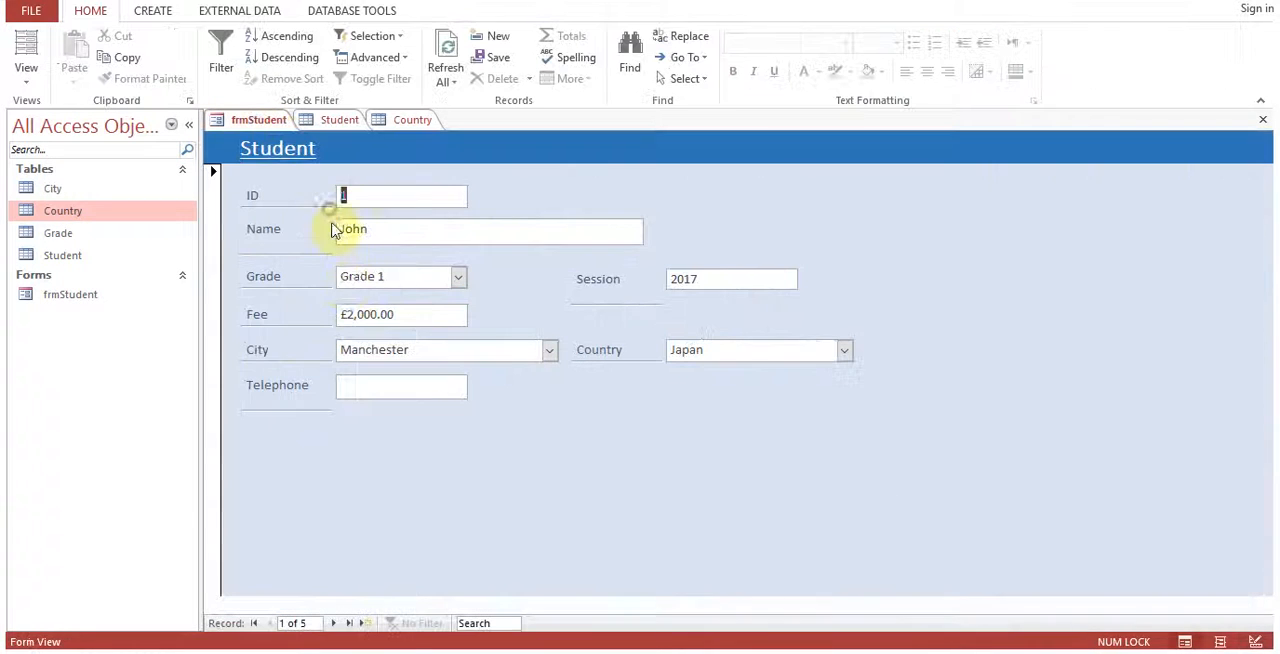
left_click(459, 278)
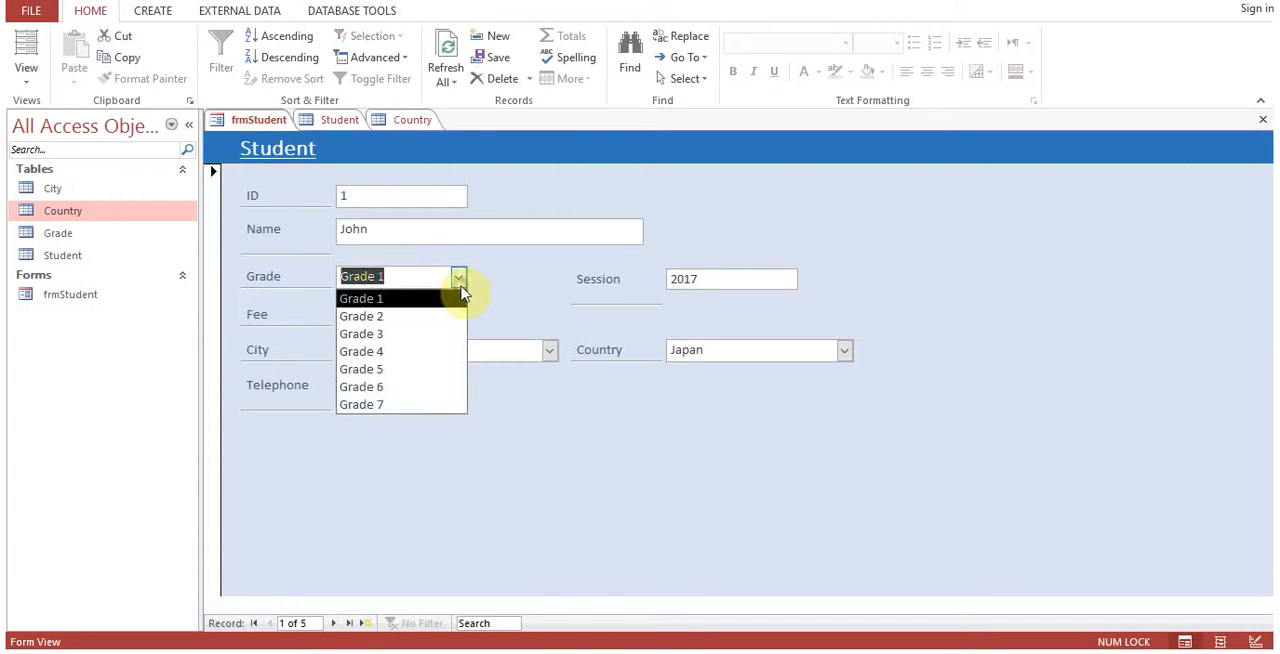
left_click(496, 282)
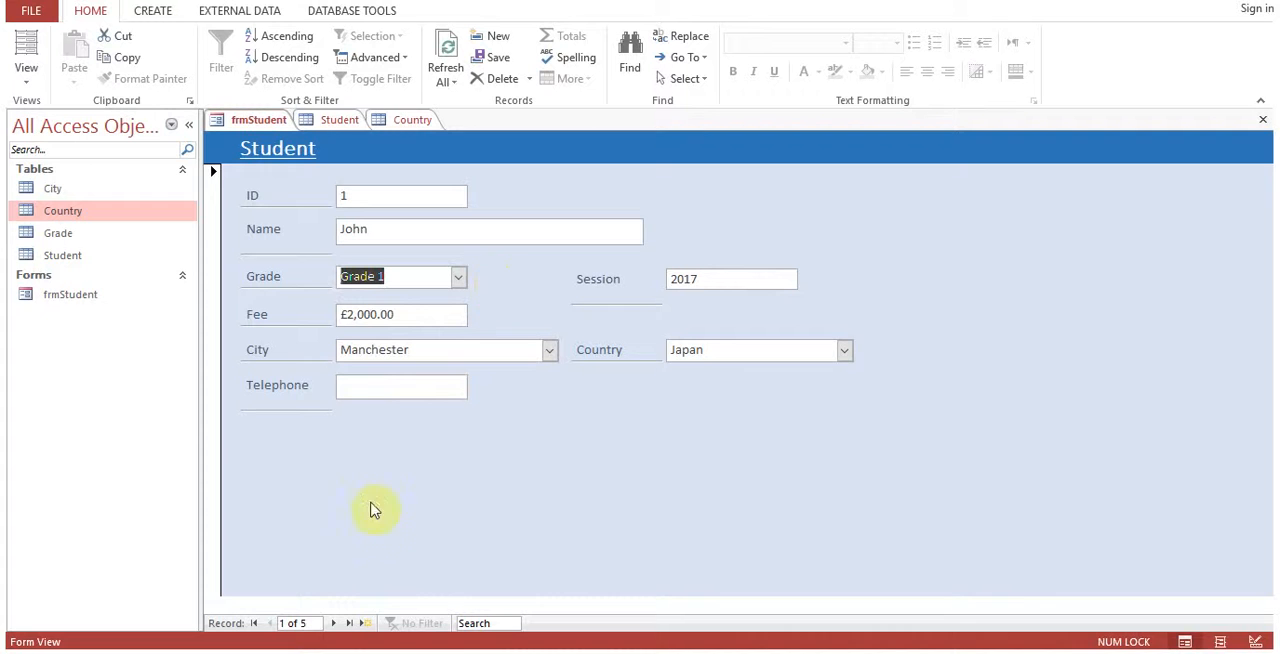
Step through the records up to the third, compare their grades with GradeID in the Student table, and return to frmStudent.
left_click(338, 623)
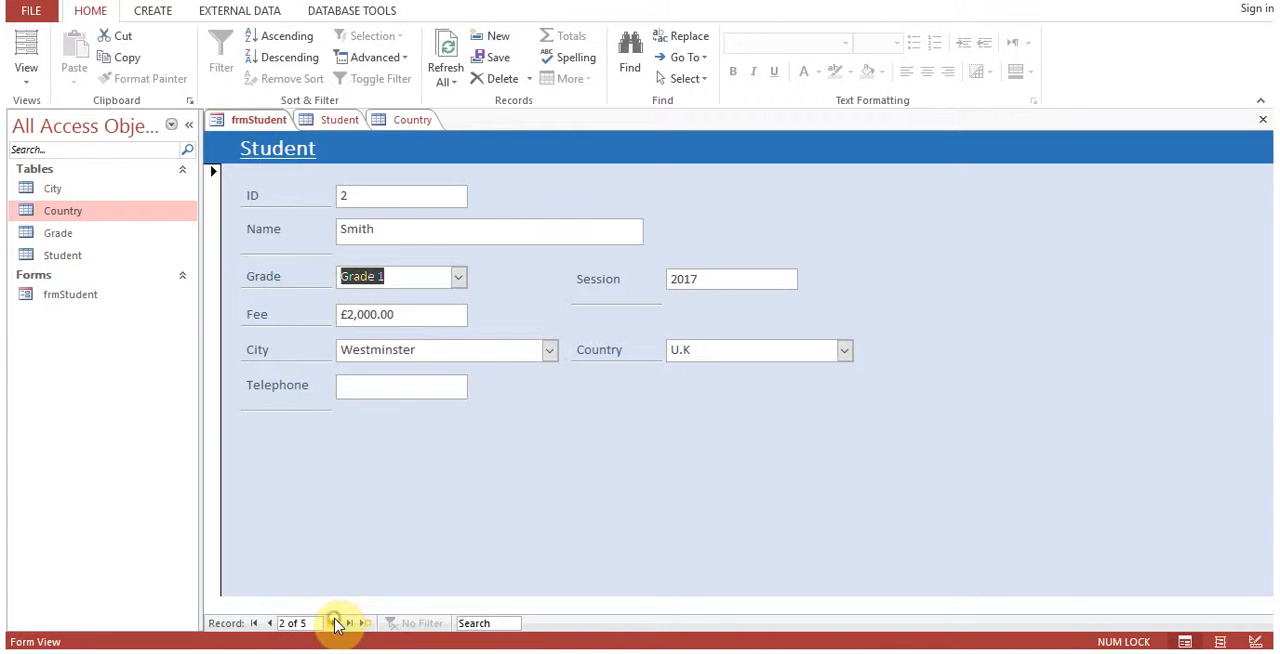
left_click(338, 623)
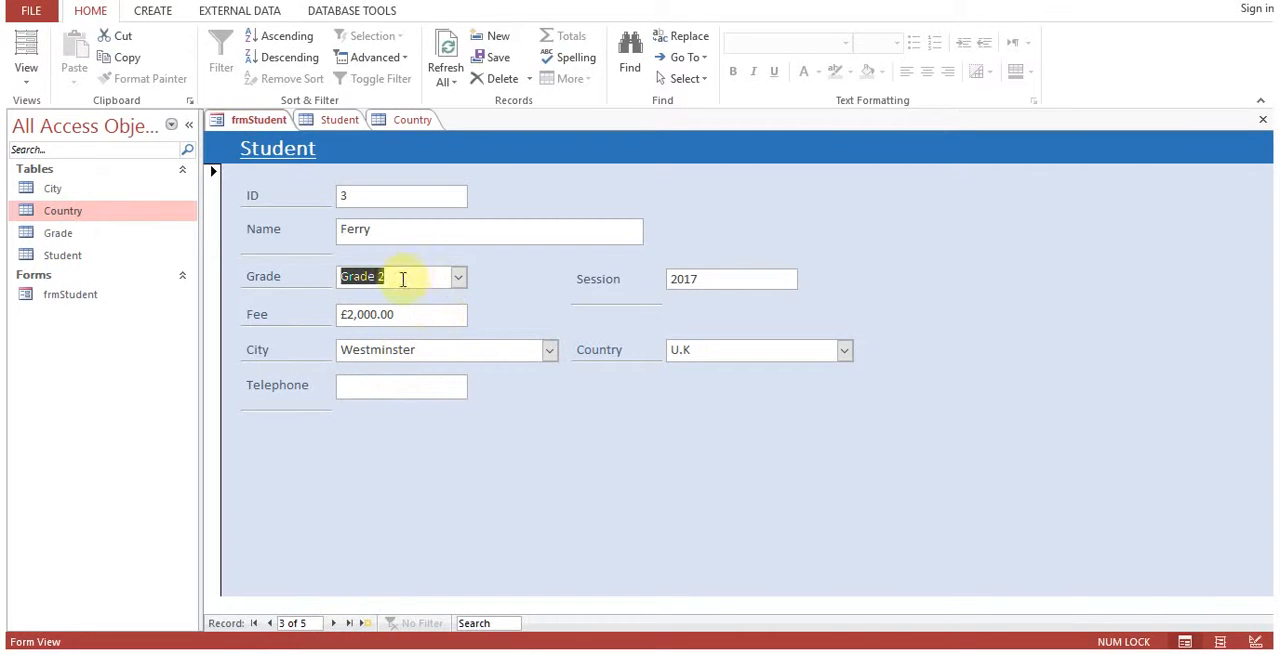
left_click(337, 120)
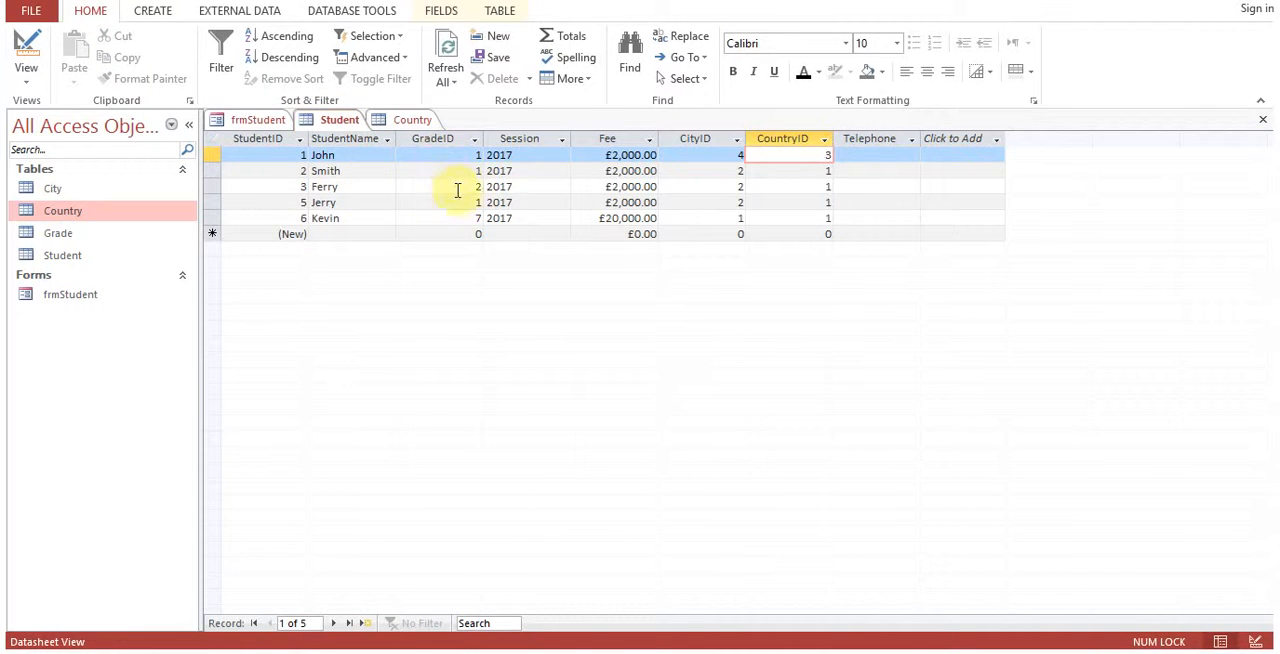
left_click(450, 155)
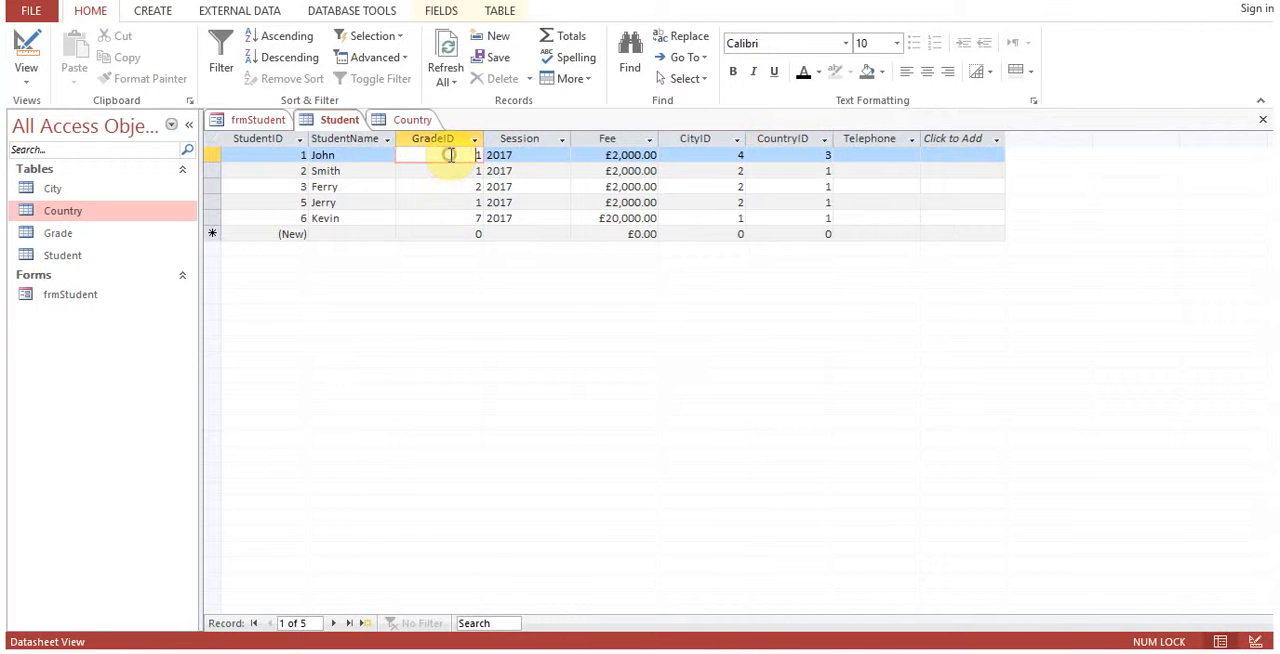
left_click(257, 120)
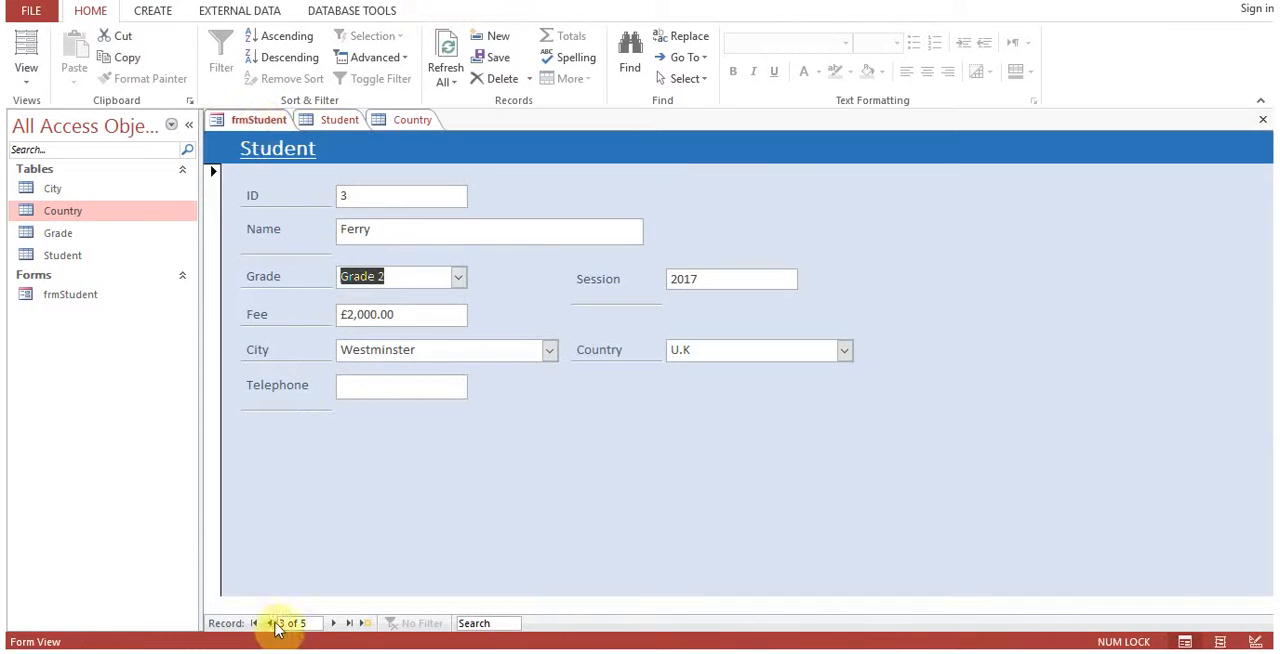
Set the first record's Grade to Grade 7 in frmStudent and save the record.
left_click(255, 623)
left_click(457, 277)
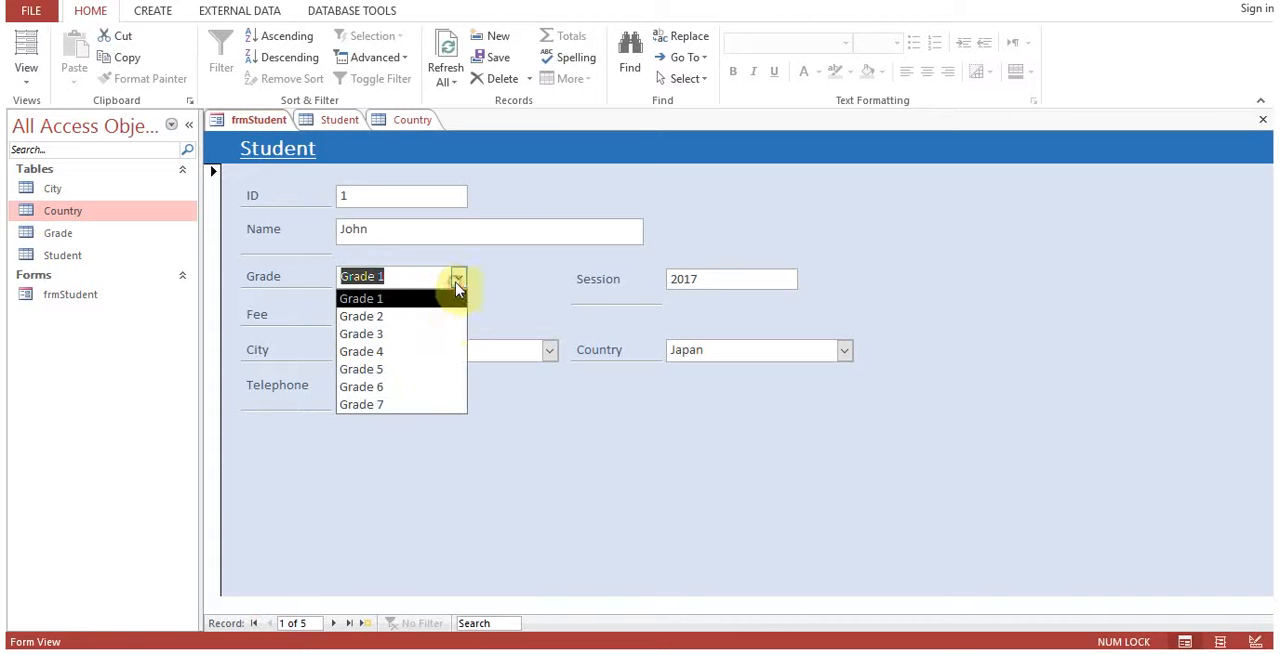
left_click(411, 405)
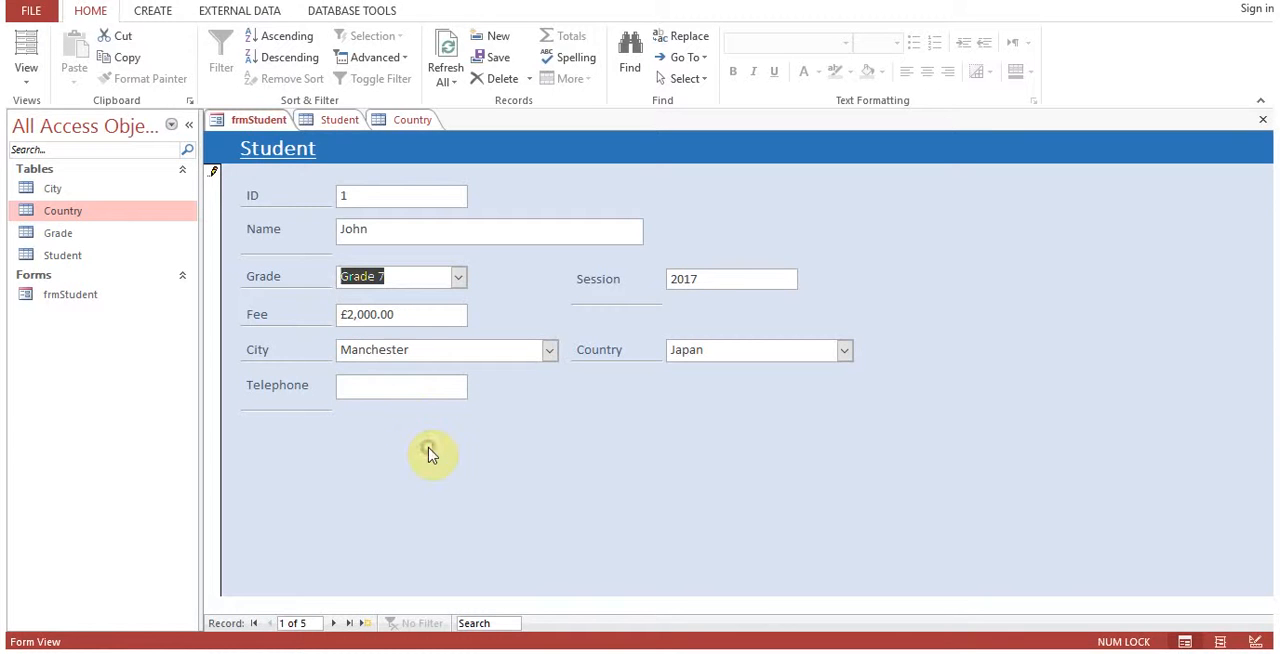
left_click(437, 318)
right_click(252, 121)
left_click(265, 137)
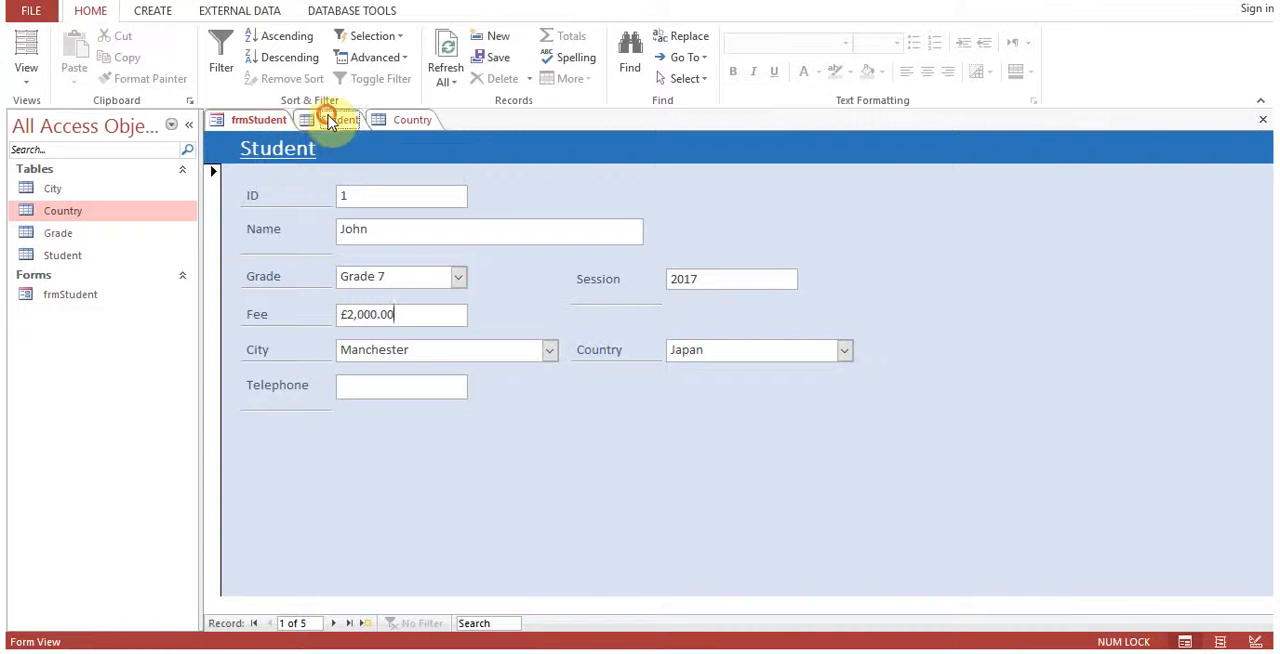
Compare the first record's stored GradeID in the Student table with its Grade entry in frmStudent, ending on the form.
left_click(330, 120)
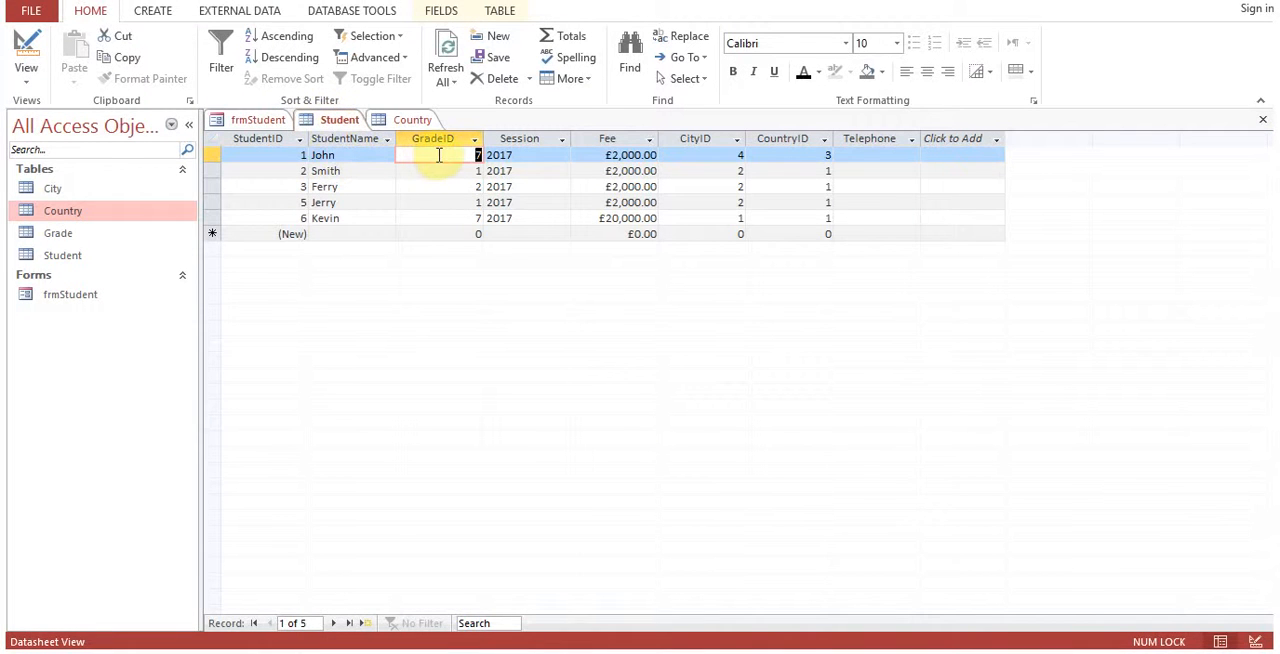
left_click(252, 122)
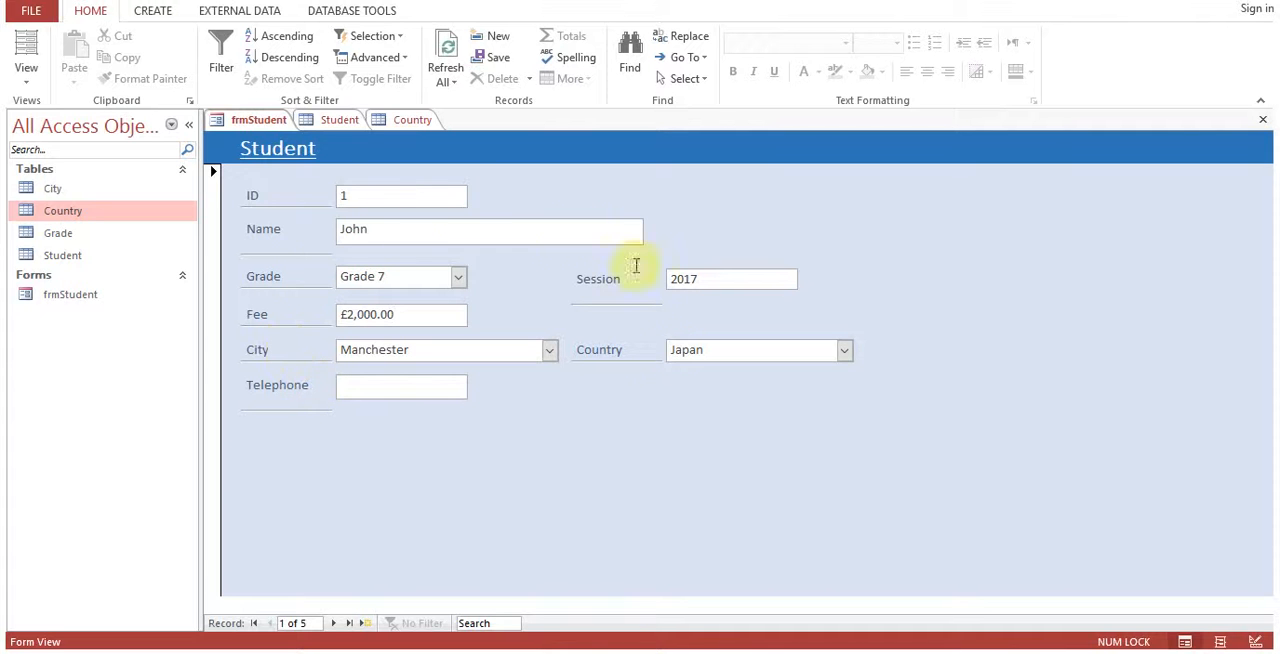
left_click(339, 119)
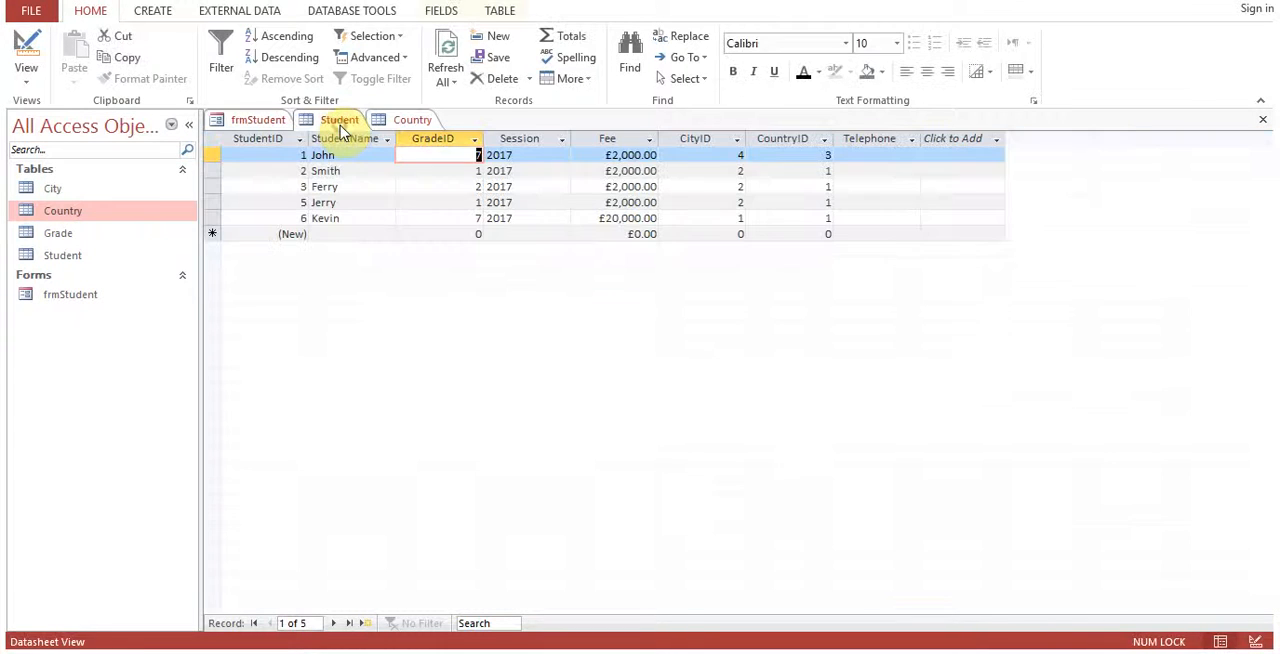
left_click(260, 120)
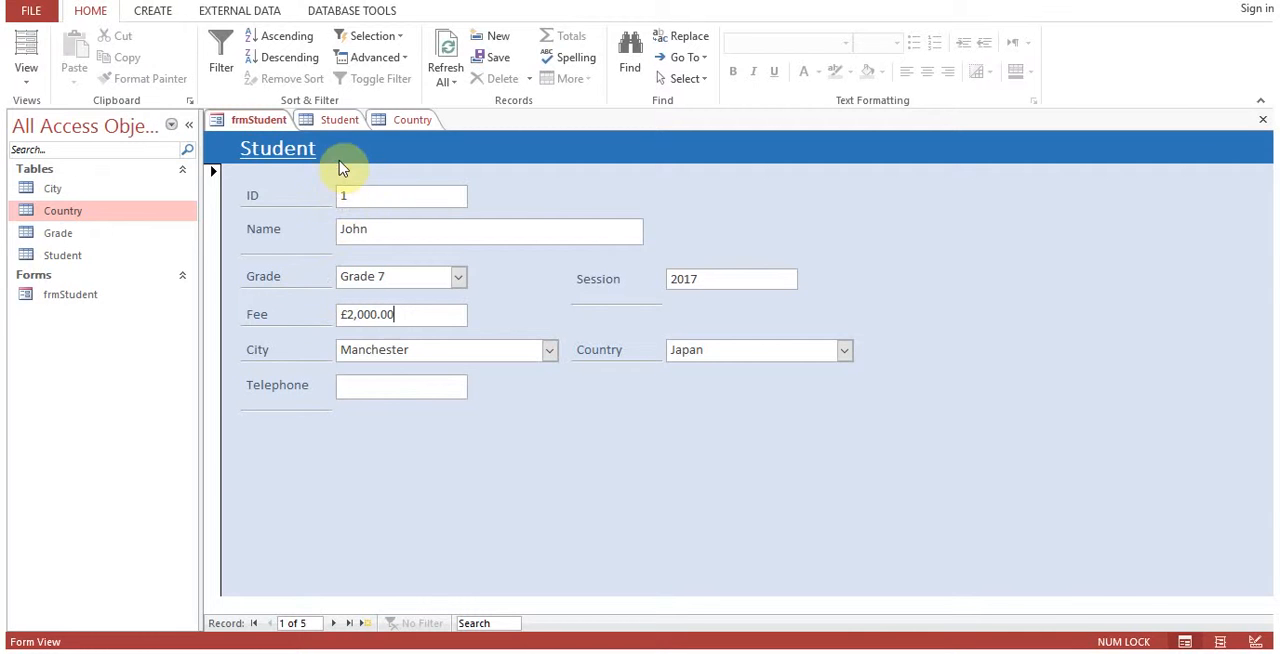
left_click(340, 122)
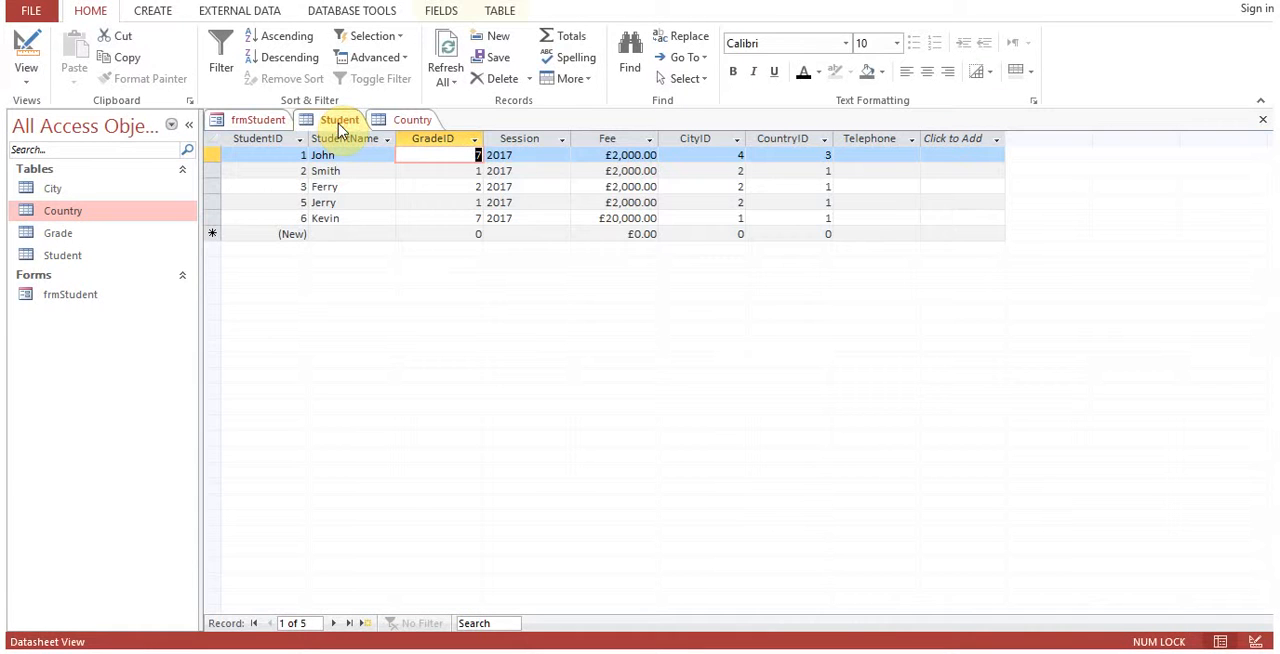
left_click(263, 120)
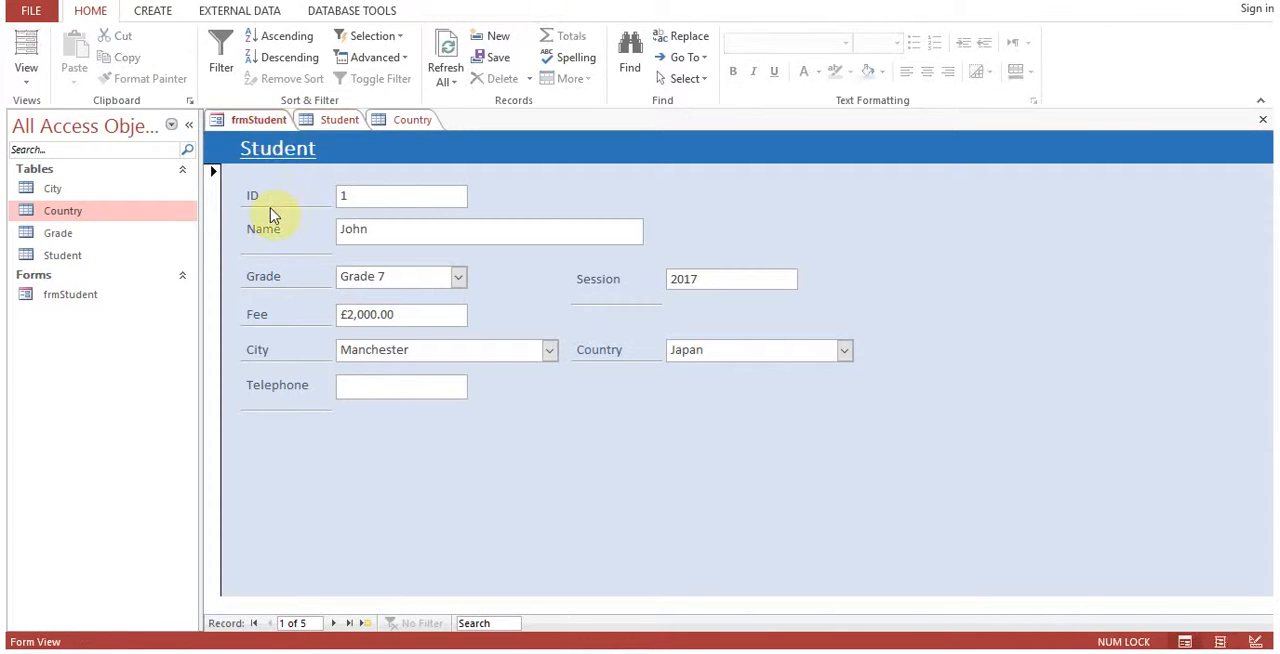